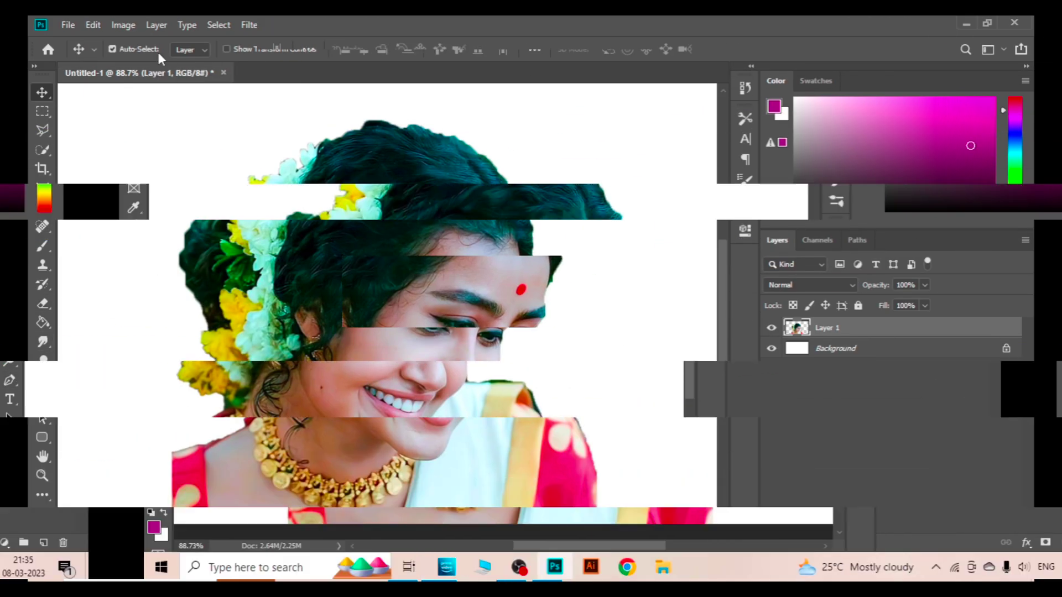
Bring up the Filter > Sharpen > Unsharp Mask settings for the portrait.
click(251, 25)
click(474, 346)
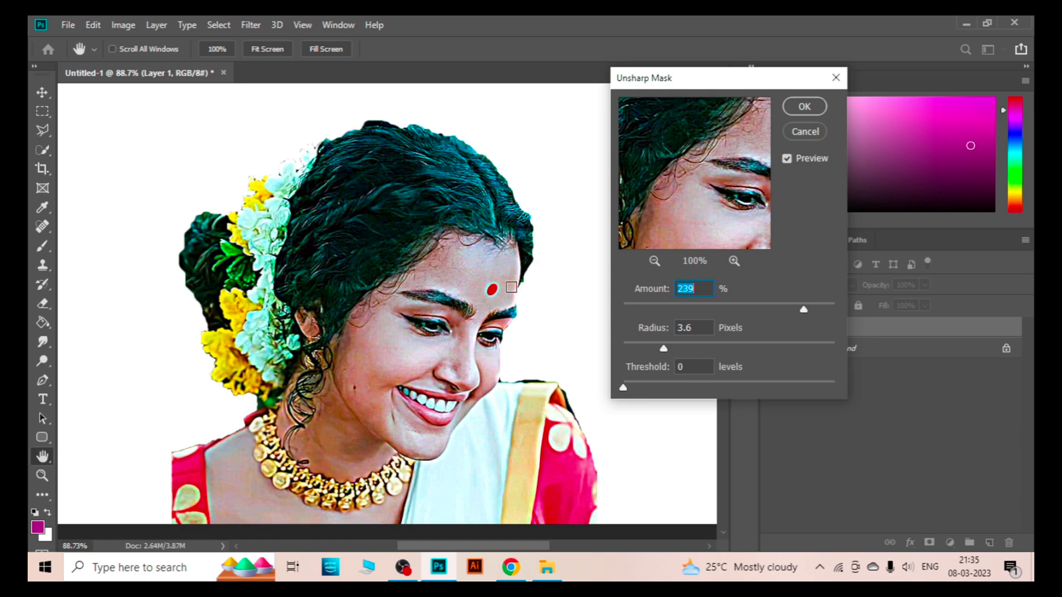
Apply the 200% sharpening, unlock the background, duplicate Layer 1 and move Layer 1 below Layer 0.
text(200)
click(804, 107)
click(43, 342)
key(ctrl+j)
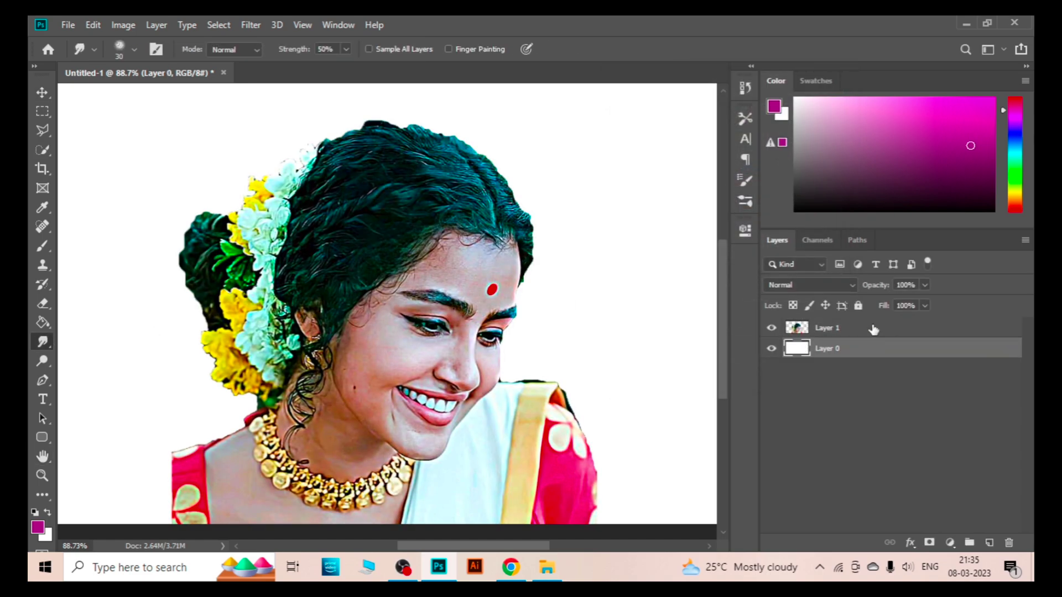
drag(862, 348, 867, 382)
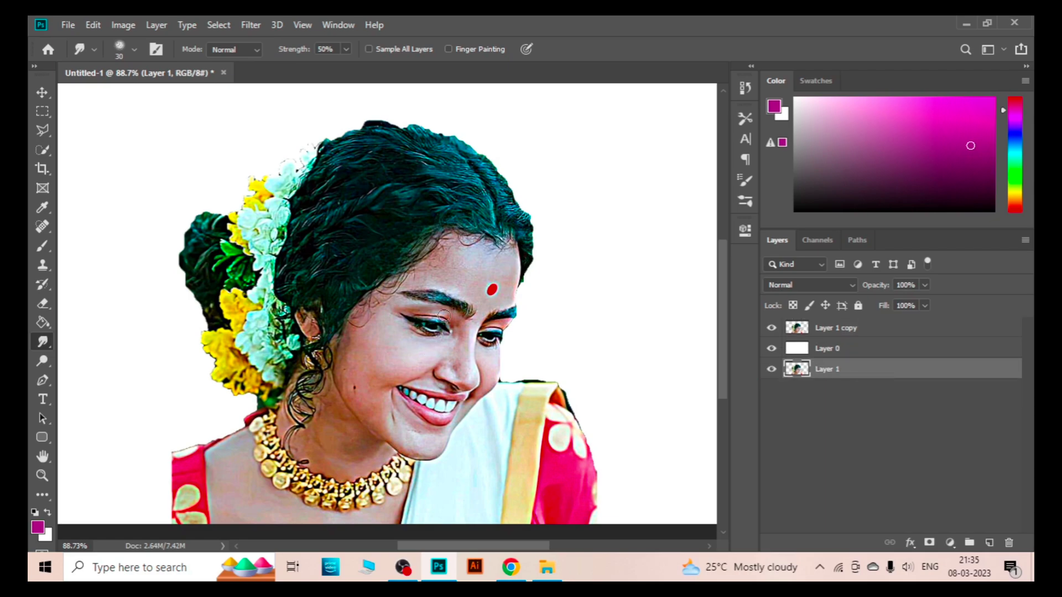
Pick the Smudge tool with a 65-px brush from the Digital-Painting-All-Brush set.
key(v)
scroll(648, 370, up, 2)
click(45, 339)
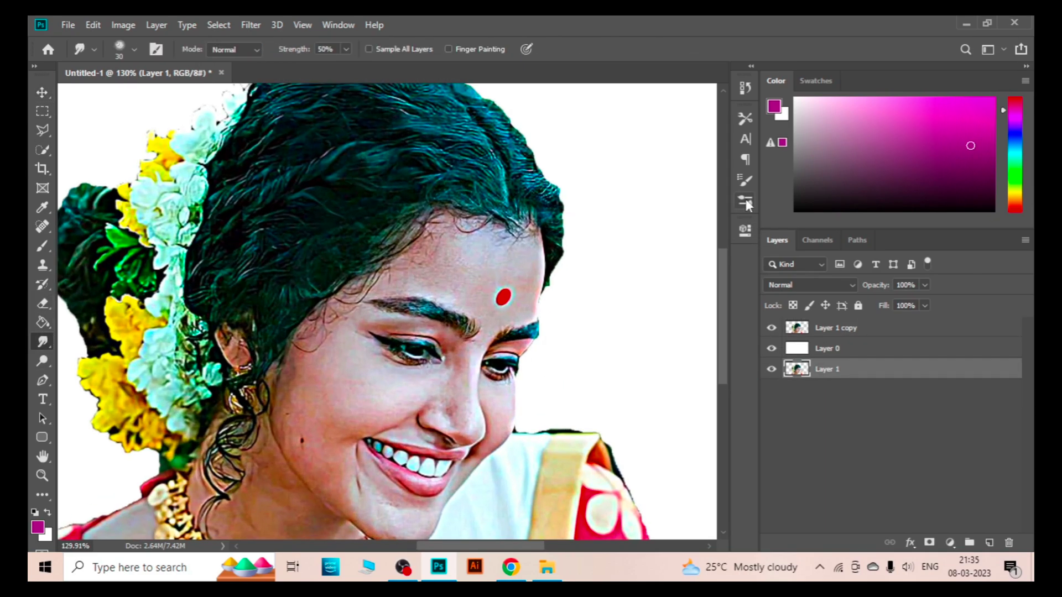
click(745, 200)
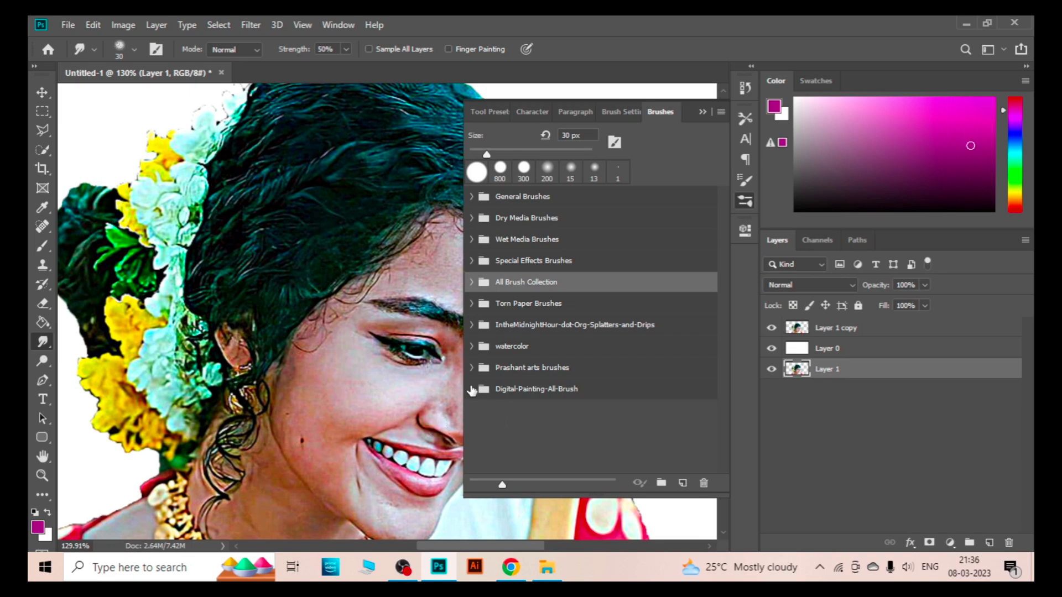
click(471, 389)
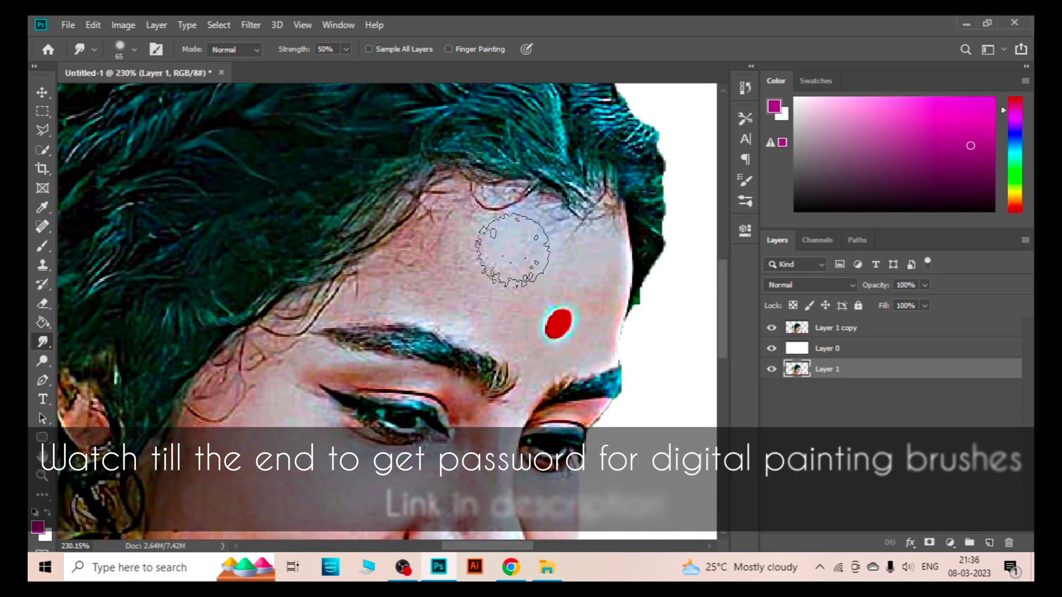
On Layer 1 copy, smooth the right forehead skin with a 25-px smudge brush.
key(bracketleft)
key(bracketleft)
key(bracketleft)
key(alt+period)
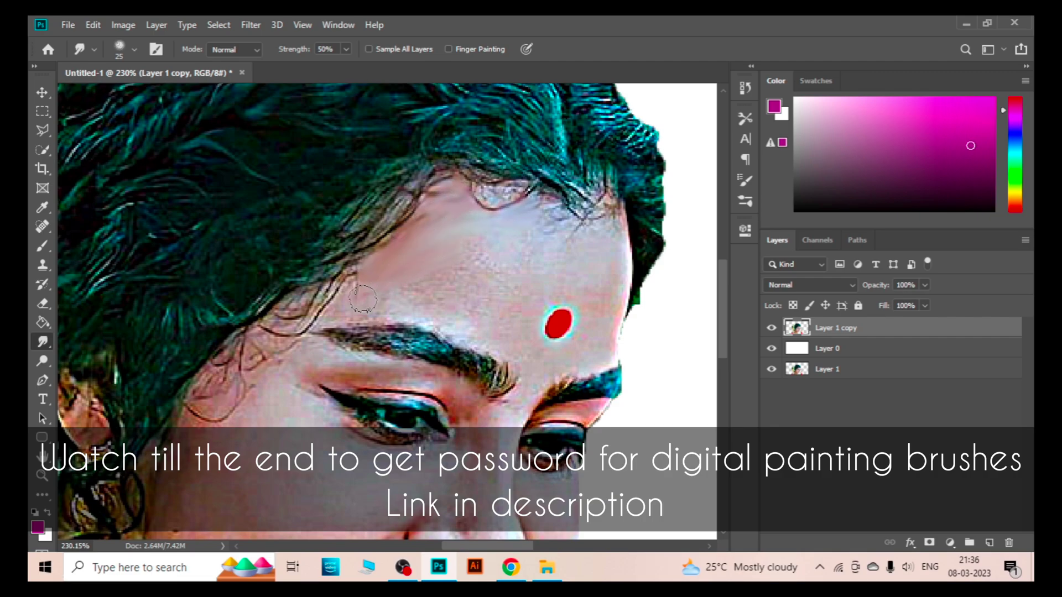
scroll(425, 286, up, 3)
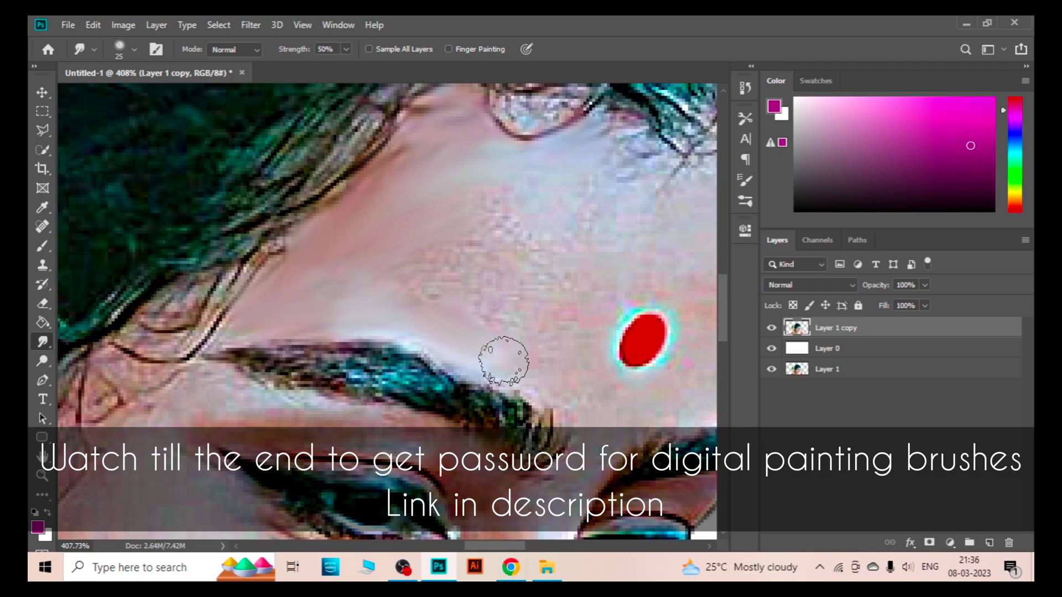
scroll(564, 308, right, 2)
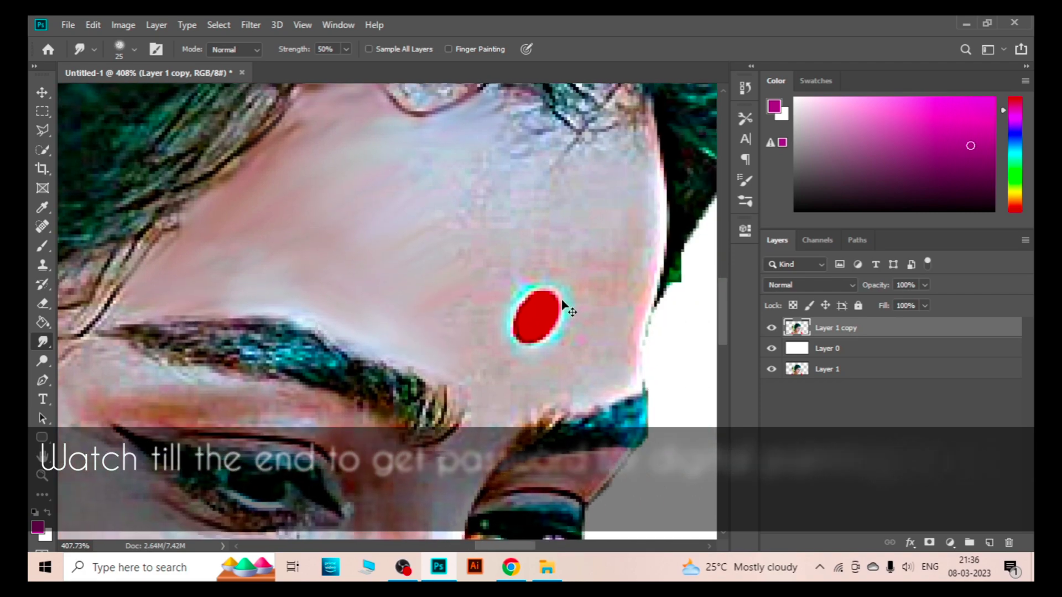
scroll(497, 221, up, 1)
mouse_move(544, 226)
mouse_down()
mouse_move(558, 288)
mouse_move(540, 225)
mouse_move(474, 207)
mouse_move(558, 243)
mouse_up()
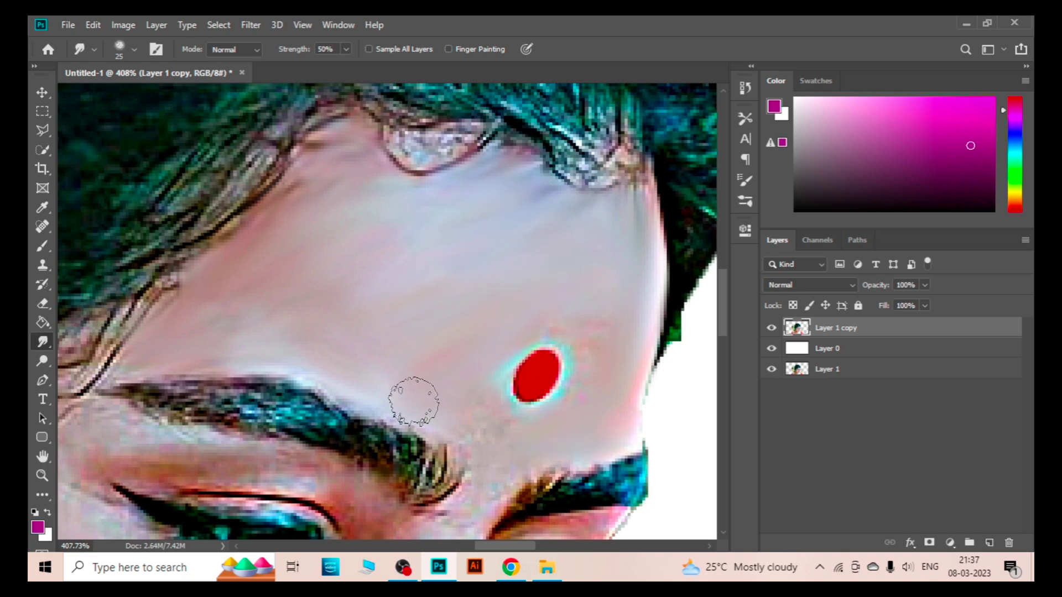
Blend the red bindi's upper and lower-left edges into the surrounding skin.
mouse_move(551, 329)
mouse_down()
mouse_move(505, 372)
mouse_move(558, 359)
mouse_up()
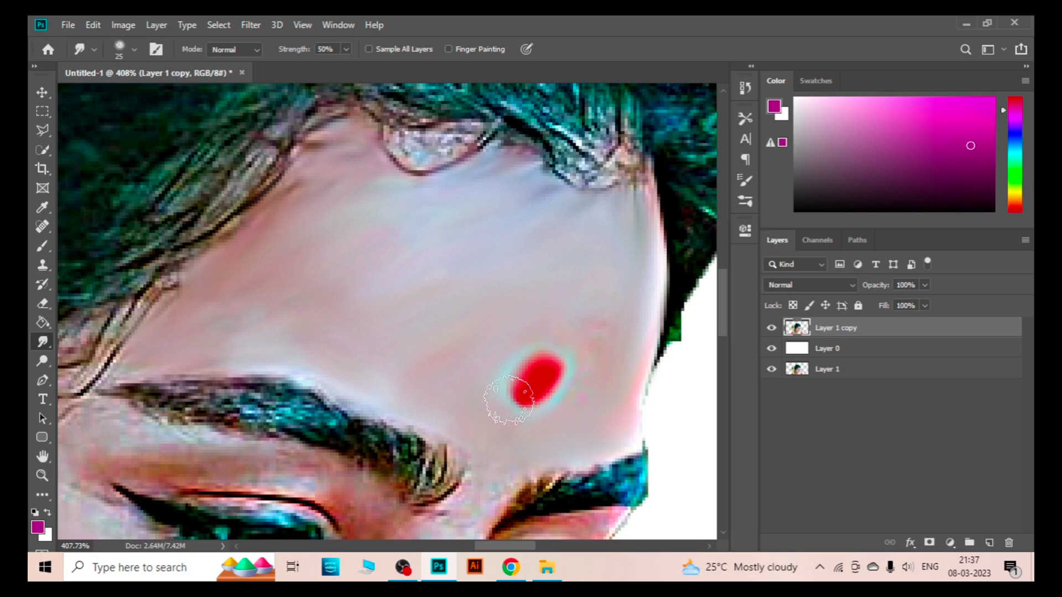
scroll(517, 393, down, 3)
scroll(537, 265, up, 5)
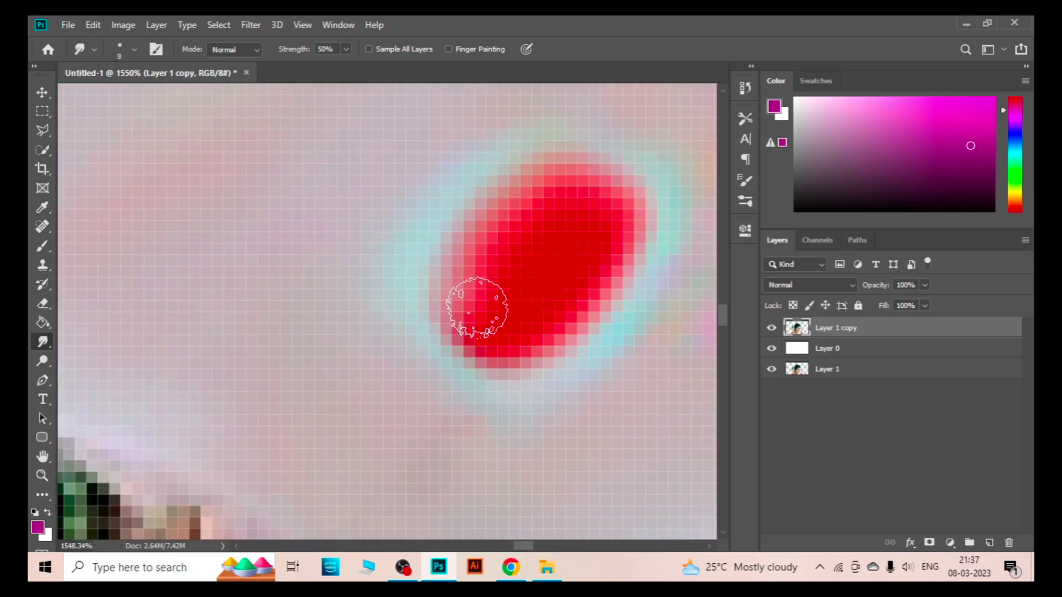
drag(462, 183, 467, 356)
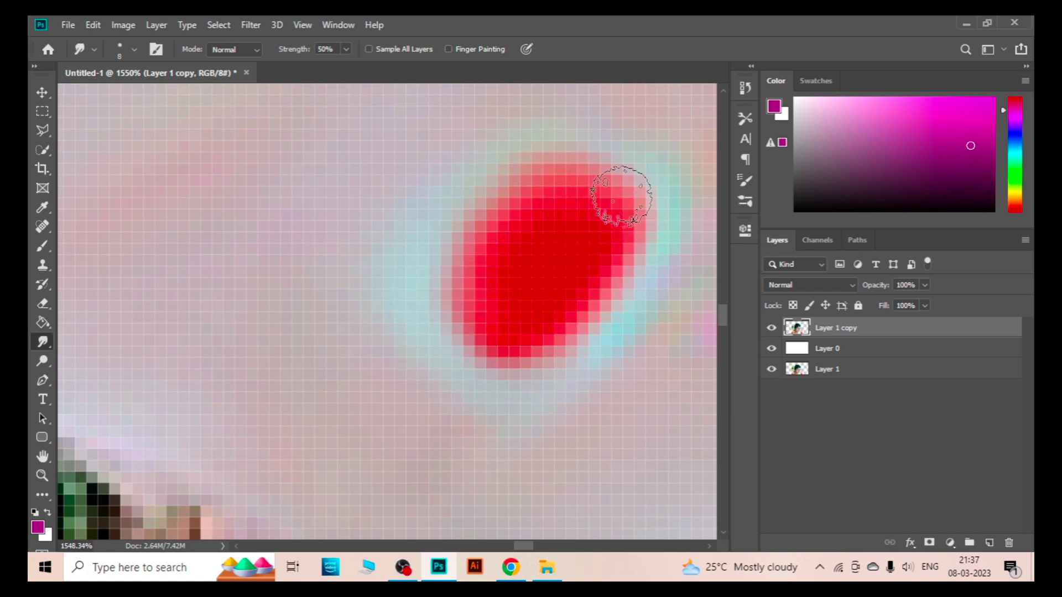
scroll(398, 350, down, 3)
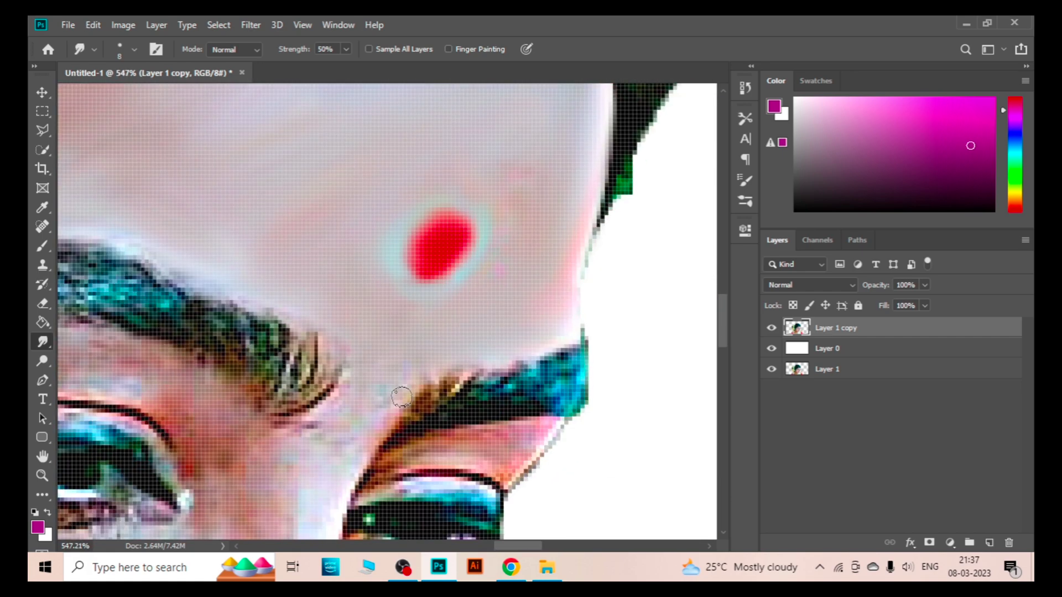
Smudge the left eyebrow tail and hairs into soft painterly strokes.
mouse_move(296, 403)
mouse_down()
mouse_move(269, 348)
mouse_move(344, 351)
mouse_move(297, 309)
mouse_move(277, 363)
mouse_up()
scroll(319, 346, left, 3)
drag(287, 310, 185, 301)
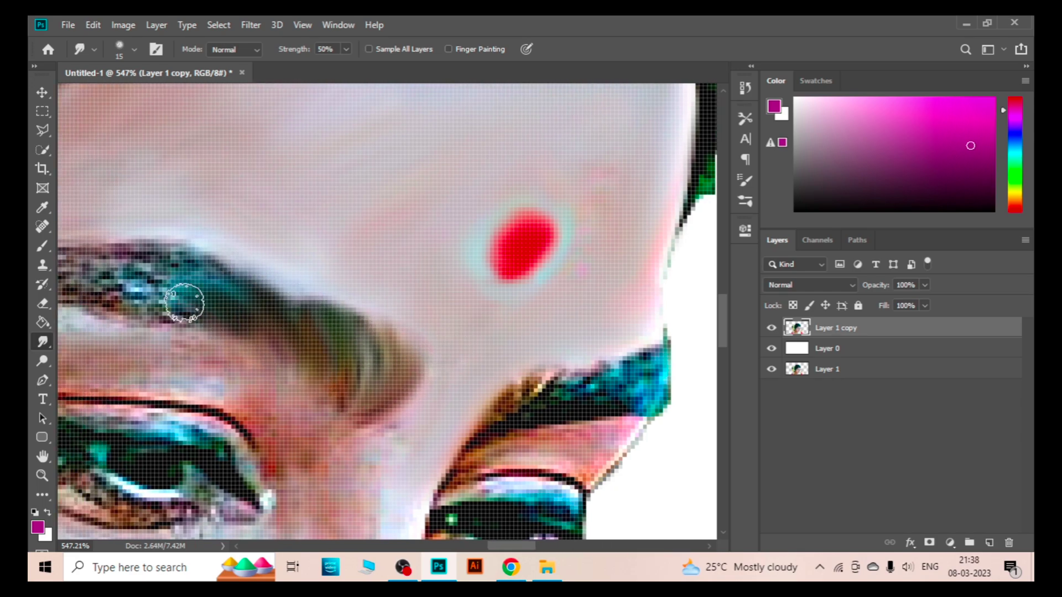
scroll(330, 345, left, 3)
mouse_move(330, 345)
mouse_down()
mouse_move(161, 280)
mouse_move(88, 232)
mouse_up()
scroll(208, 254, left, 3)
scroll(211, 351, down, 1)
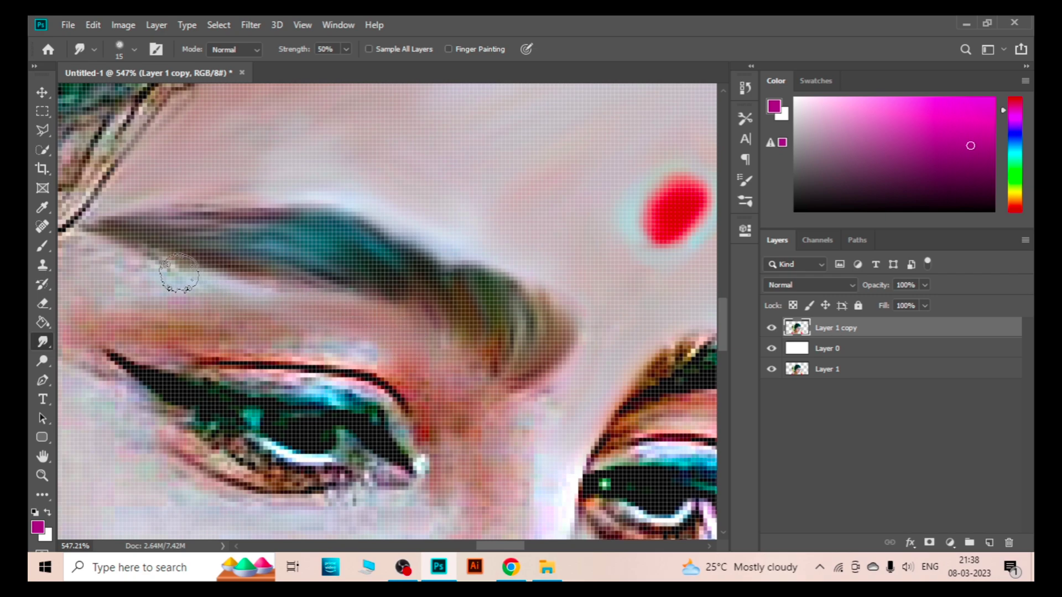
scroll(235, 280, left, 3)
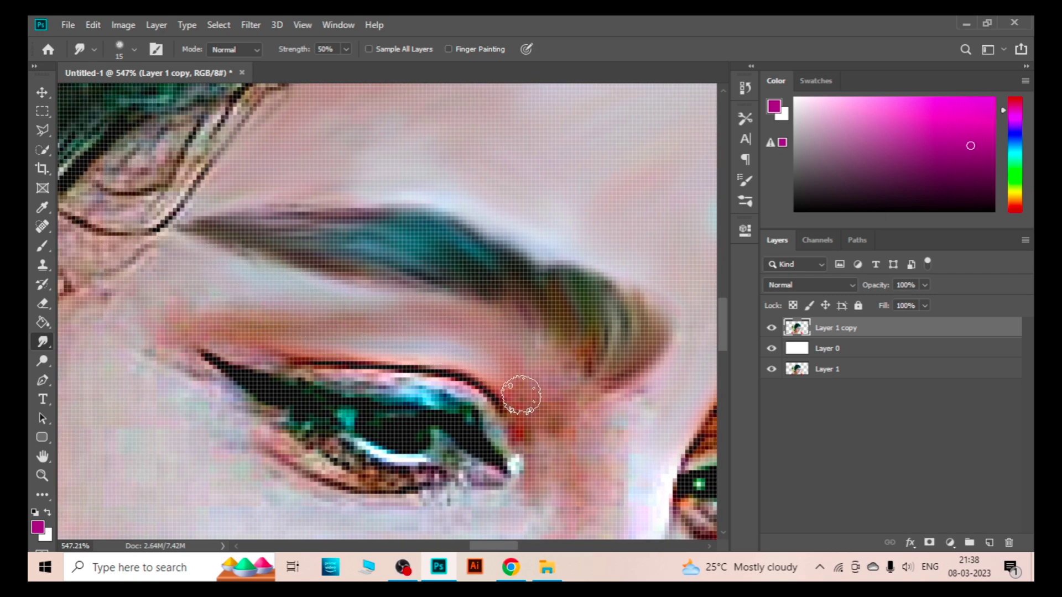
Soften the left upper eyelid, lower lashes and eye detail, finishing with an 8-px brush.
mouse_move(468, 393)
mouse_down()
mouse_move(199, 336)
mouse_move(172, 350)
mouse_up()
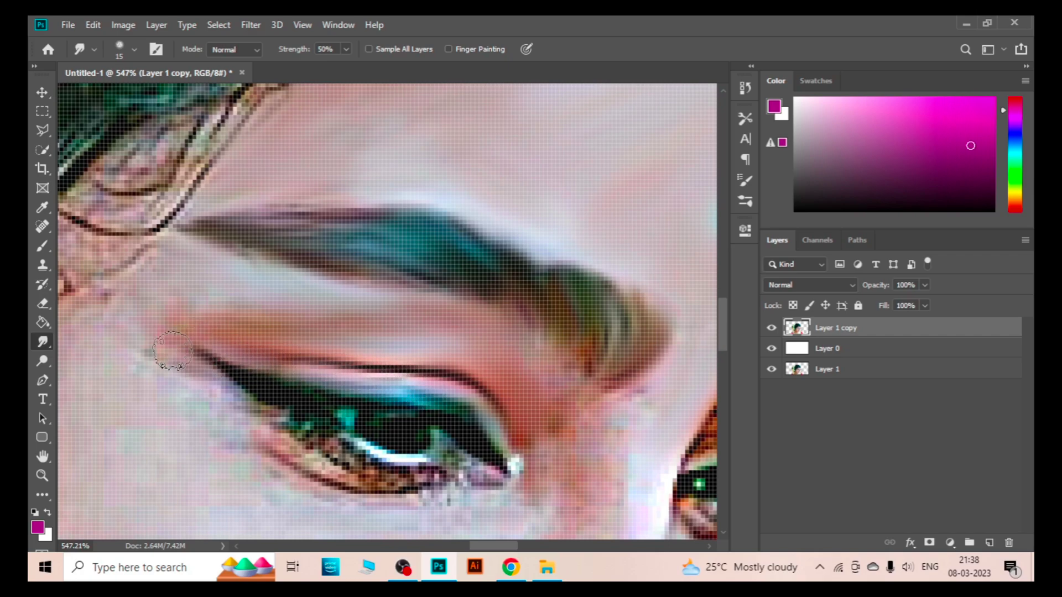
mouse_move(235, 393)
mouse_down()
mouse_move(343, 459)
mouse_move(421, 489)
mouse_up()
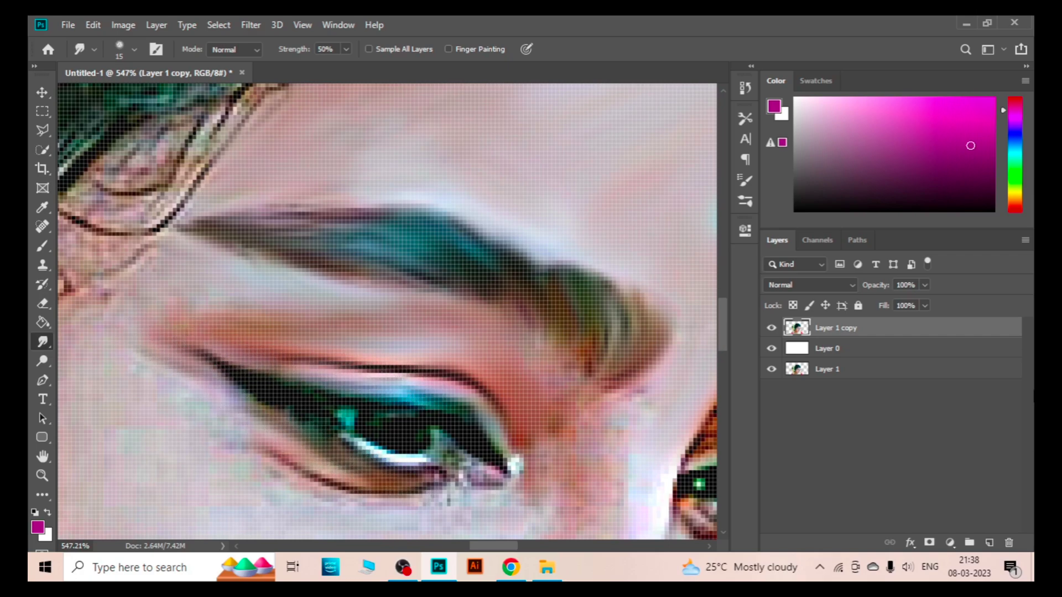
scroll(528, 403, down, 2)
scroll(528, 403, down, 3)
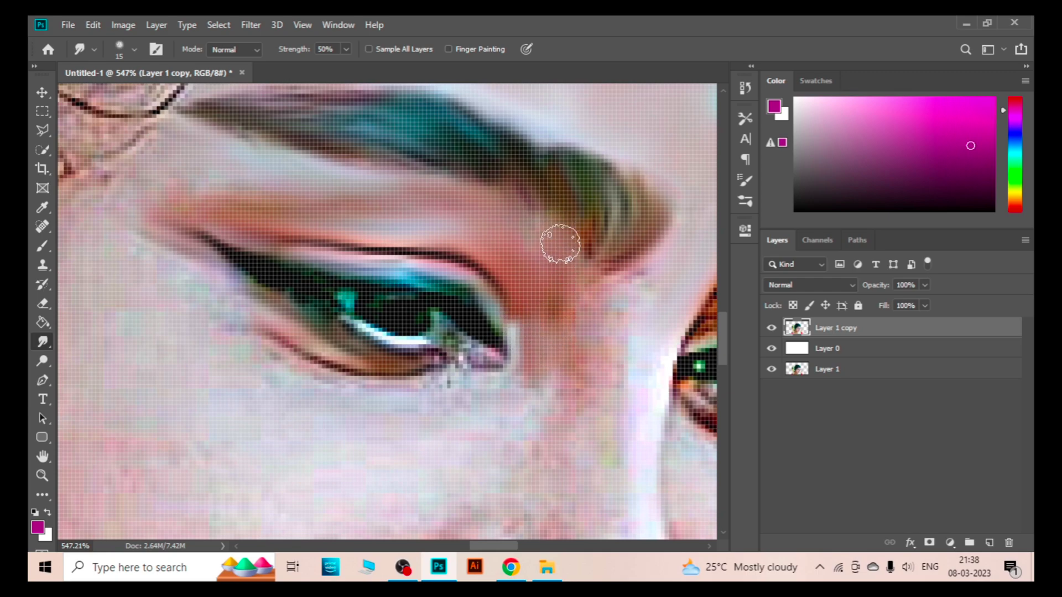
drag(534, 351, 313, 331)
scroll(153, 259, down, 2)
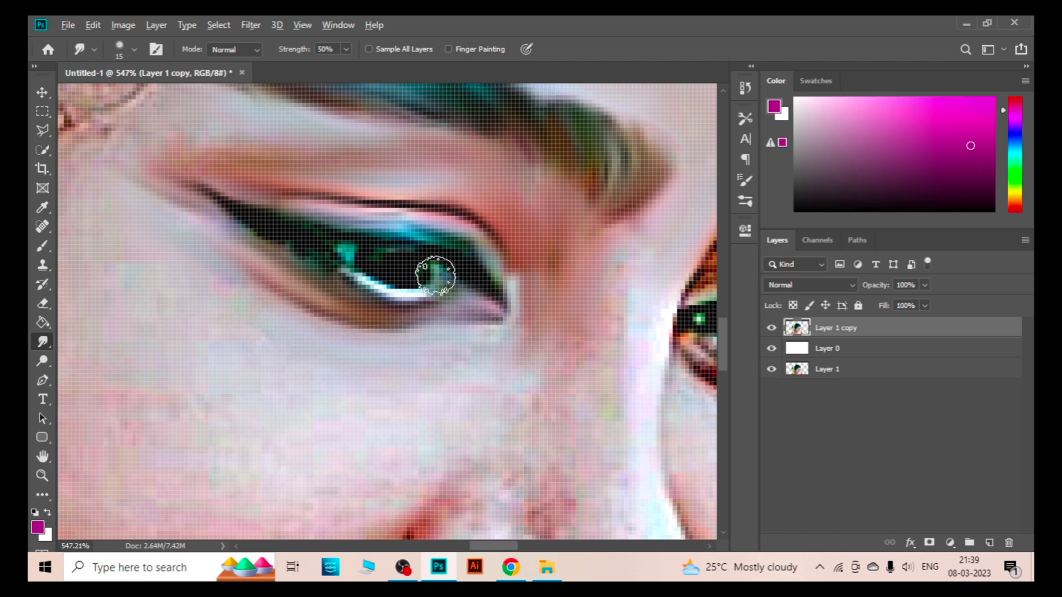
scroll(434, 273, up, 3)
key(bracketleft)
key(bracketleft)
key(bracketleft)
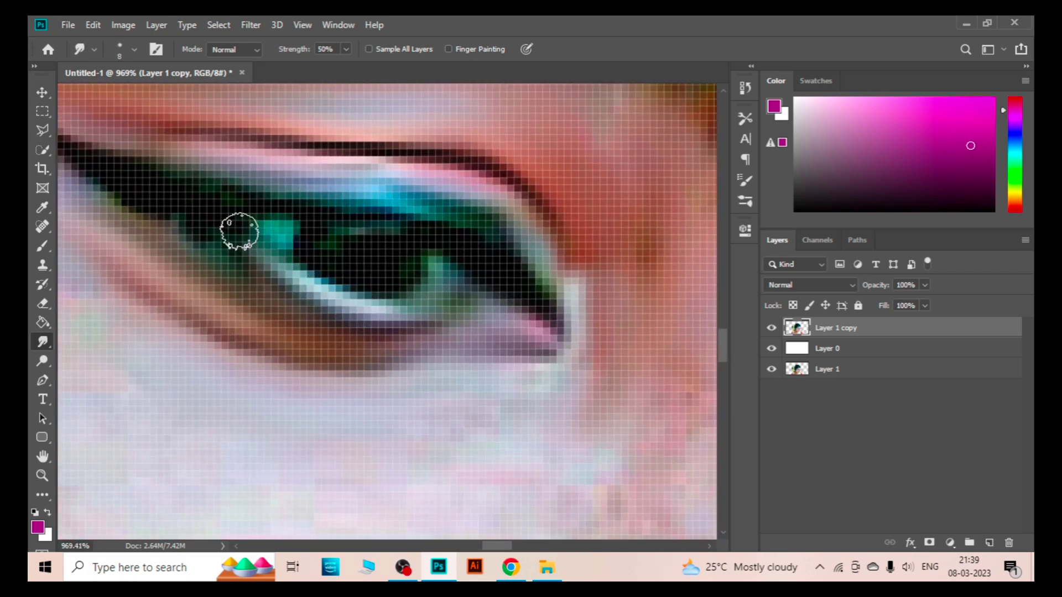
mouse_move(209, 244)
mouse_down()
mouse_move(232, 256)
mouse_move(315, 258)
mouse_up()
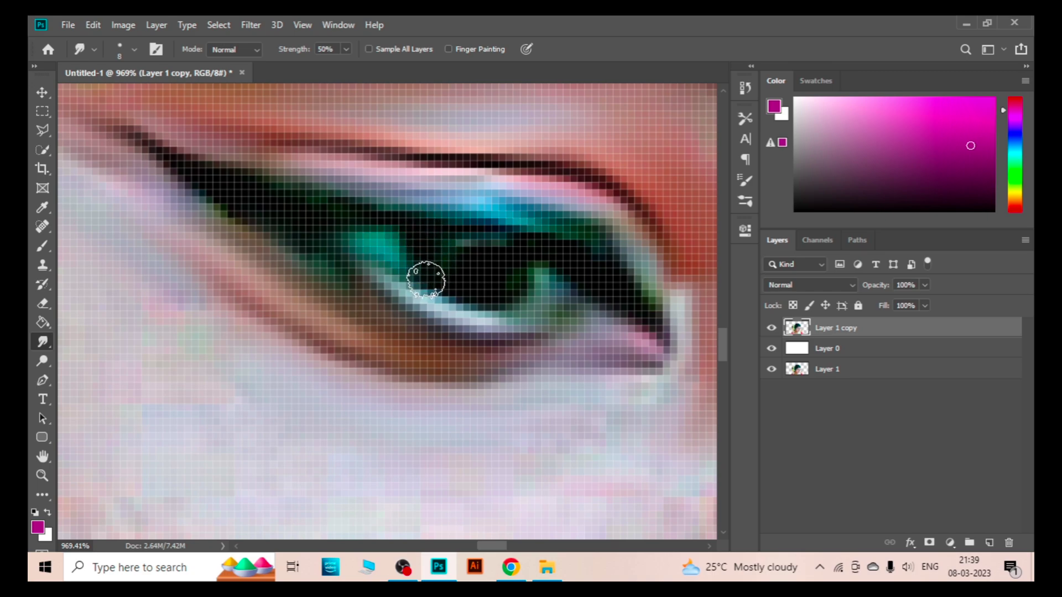
scroll(501, 284, down, 6)
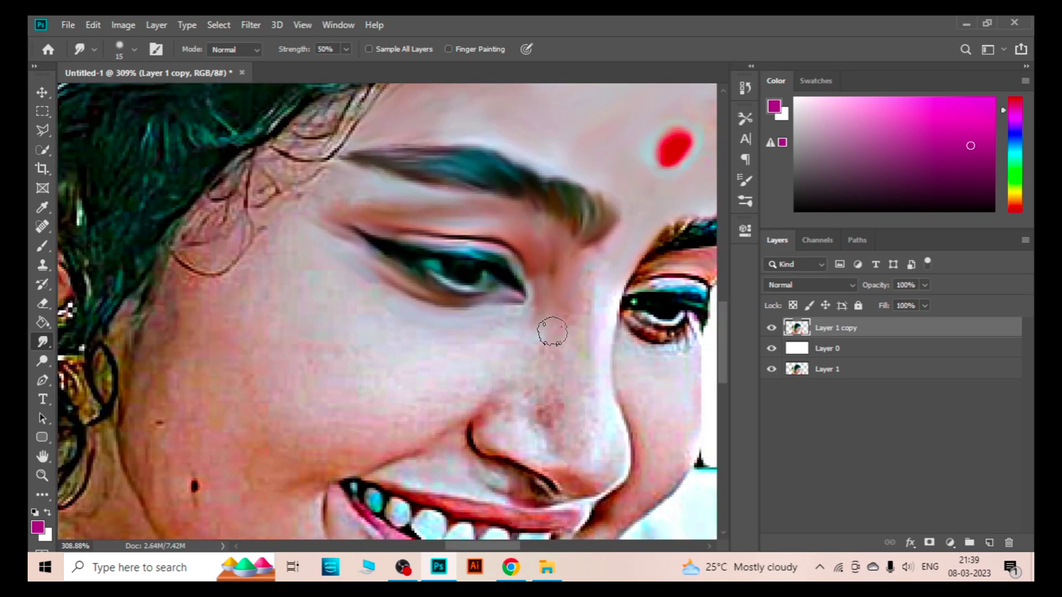
With a 25-px smudge brush, smooth the cheek skin beside the nose and near the jawline.
key(])
scroll(548, 315, down, 3)
scroll(561, 304, up, 2)
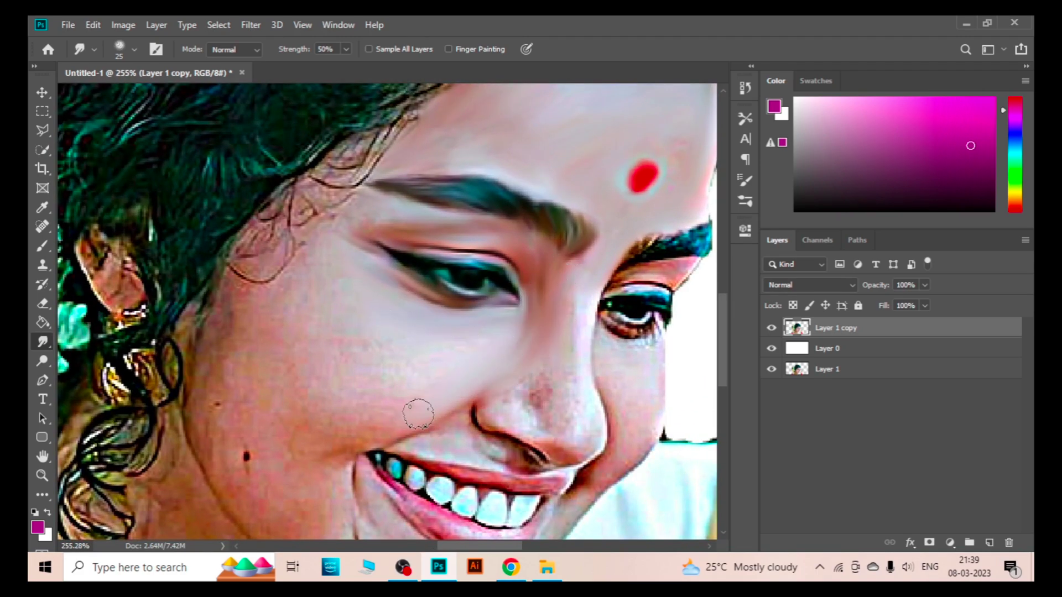
drag(366, 370, 329, 392)
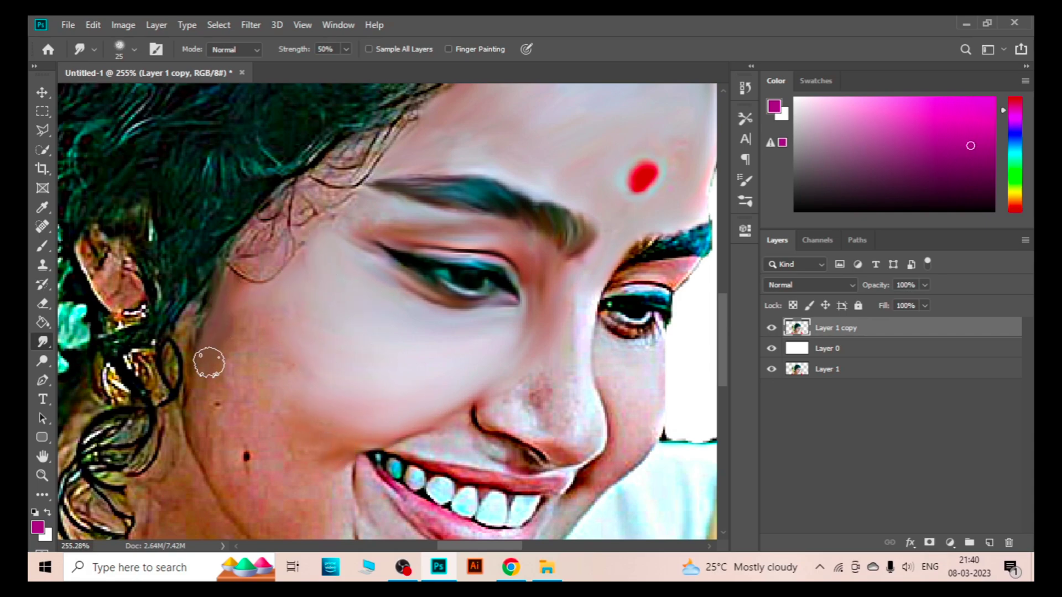
drag(209, 363, 243, 318)
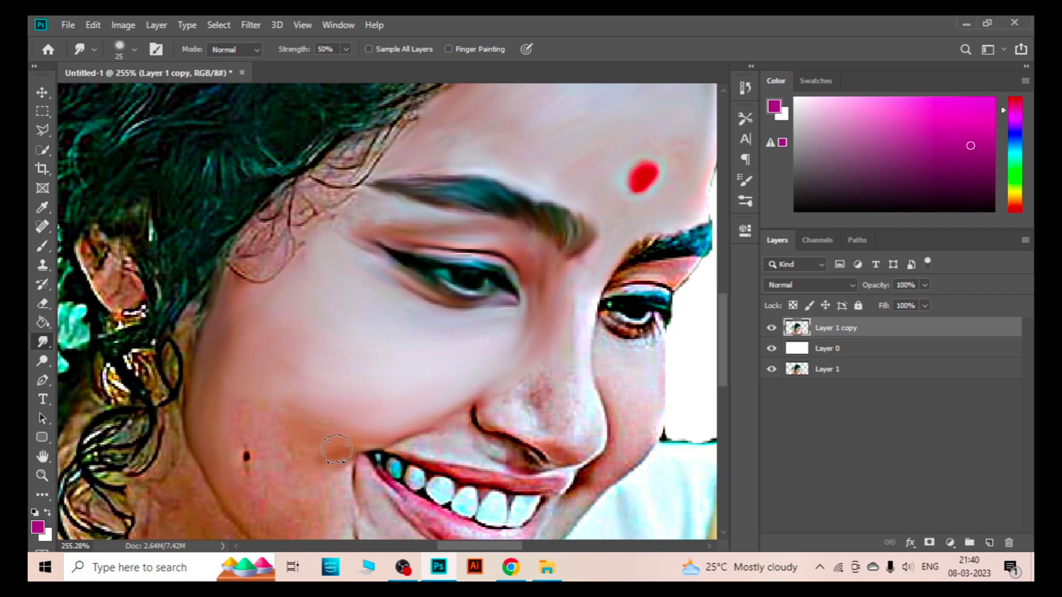
Pan around the chin, jaw and right cheek, moving up toward the nose bridge.
scroll(266, 436, up, 2)
scroll(321, 470, up, 2)
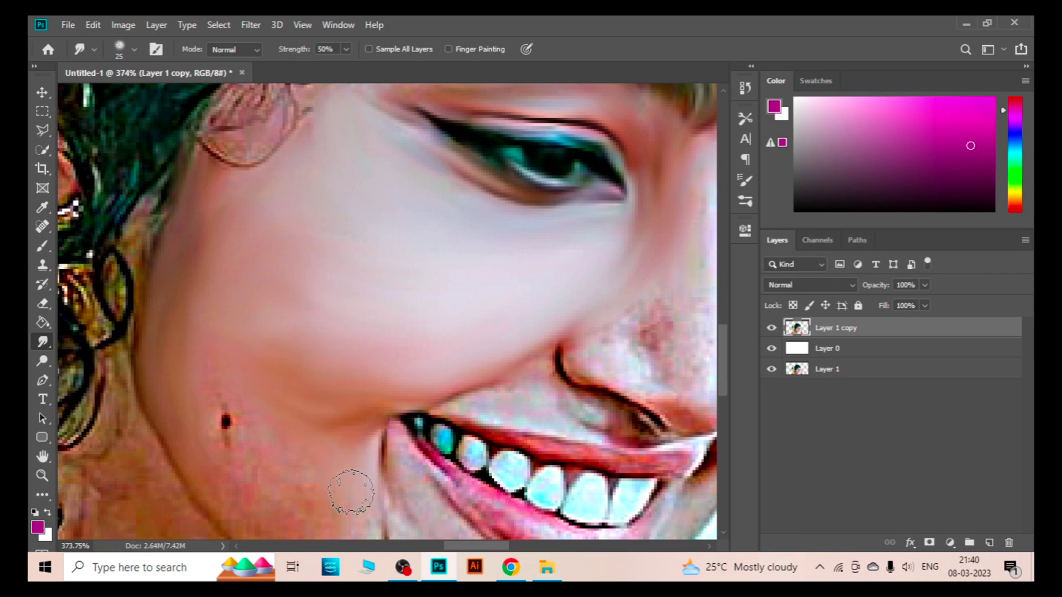
scroll(251, 444, down, 2)
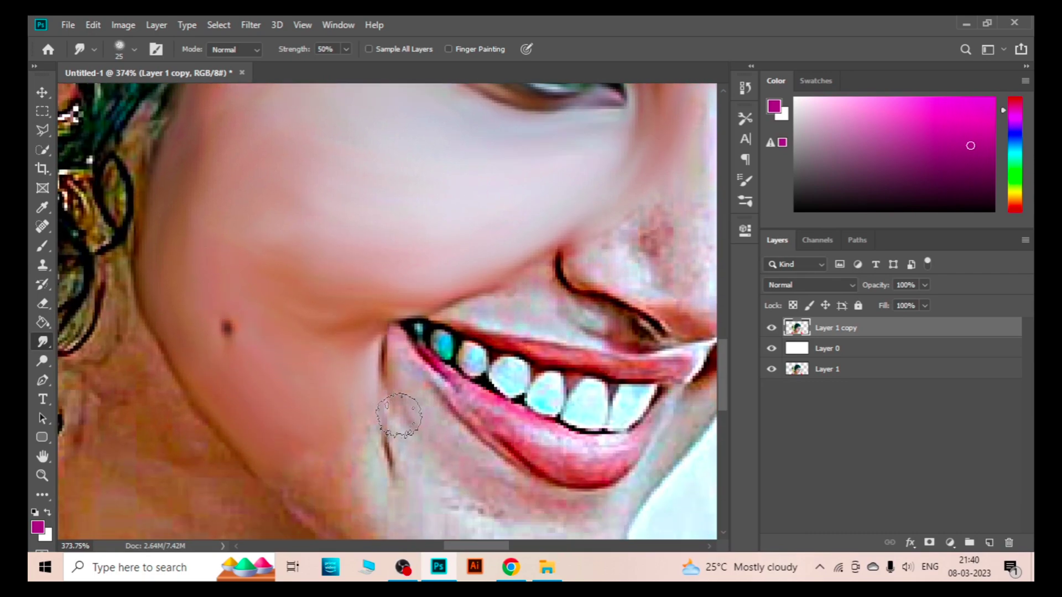
scroll(399, 415, down, 1)
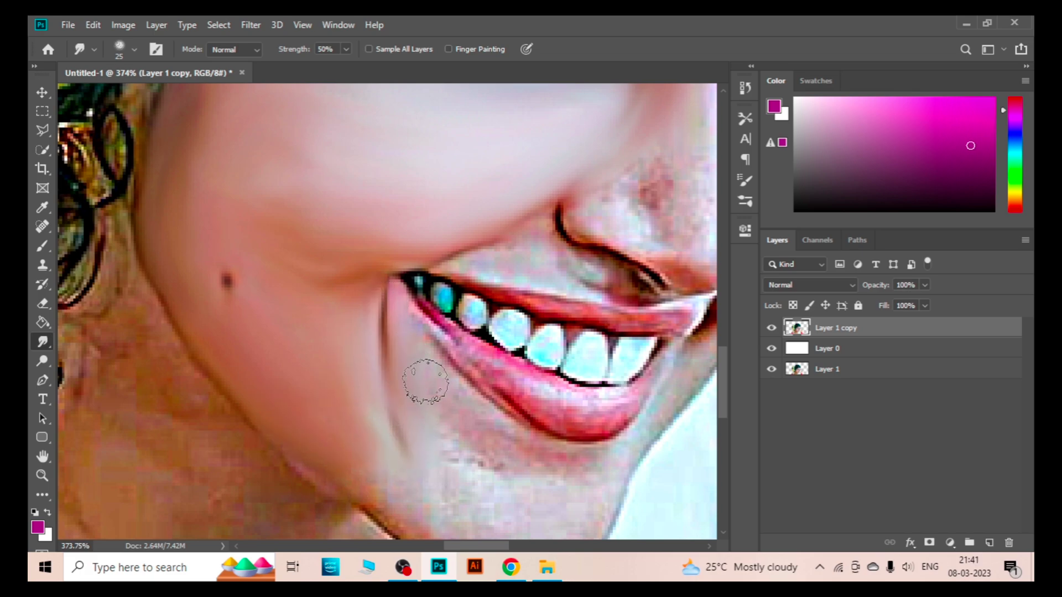
scroll(420, 344, down, 2)
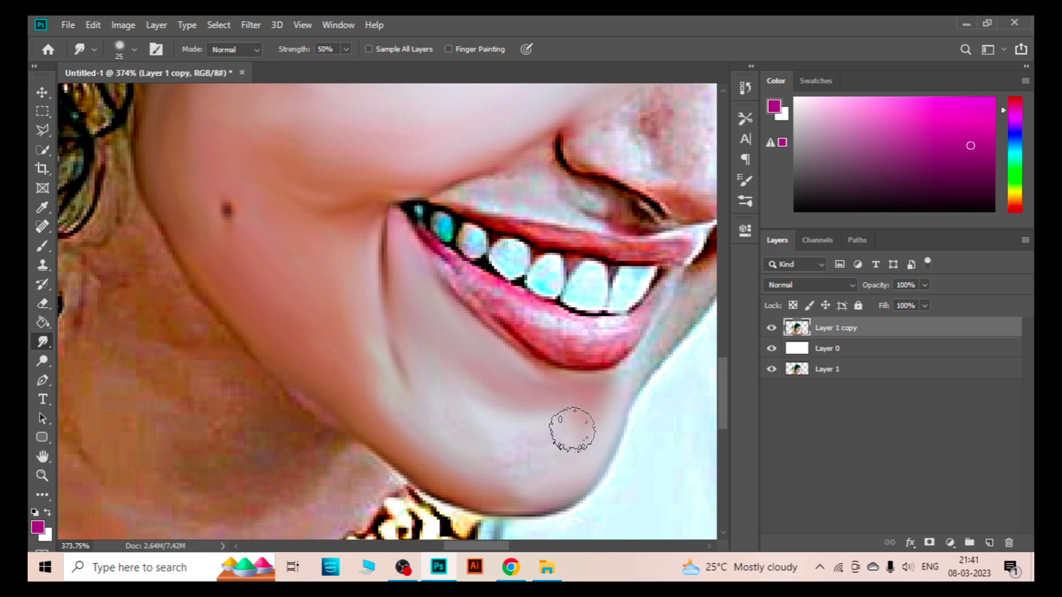
scroll(508, 369, right, 4)
scroll(507, 369, right, 3)
scroll(409, 417, up, 1)
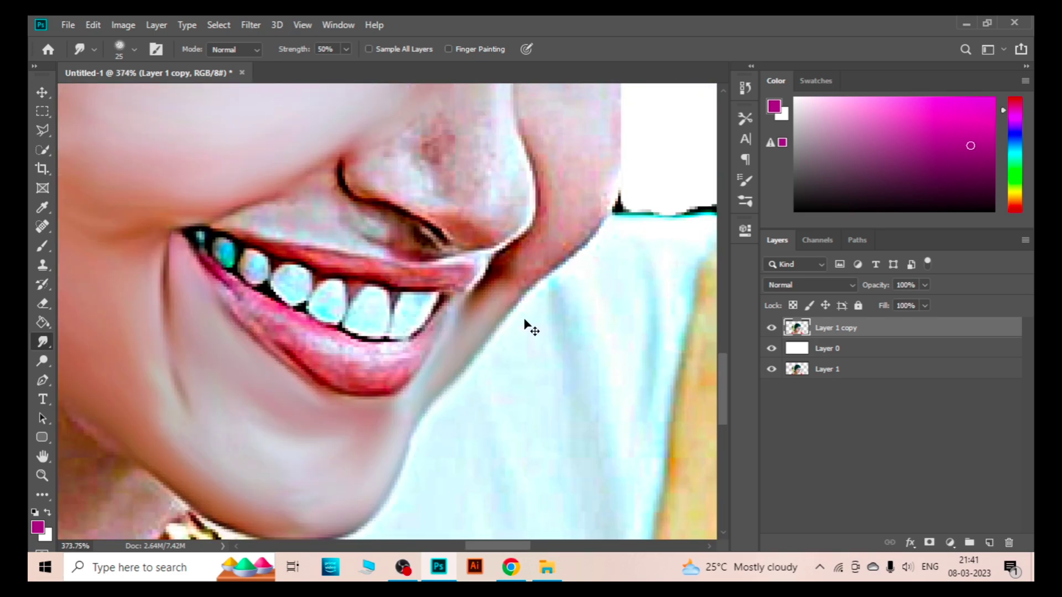
scroll(527, 325, down, 1)
scroll(478, 265, up, 1)
scroll(486, 320, up, 1)
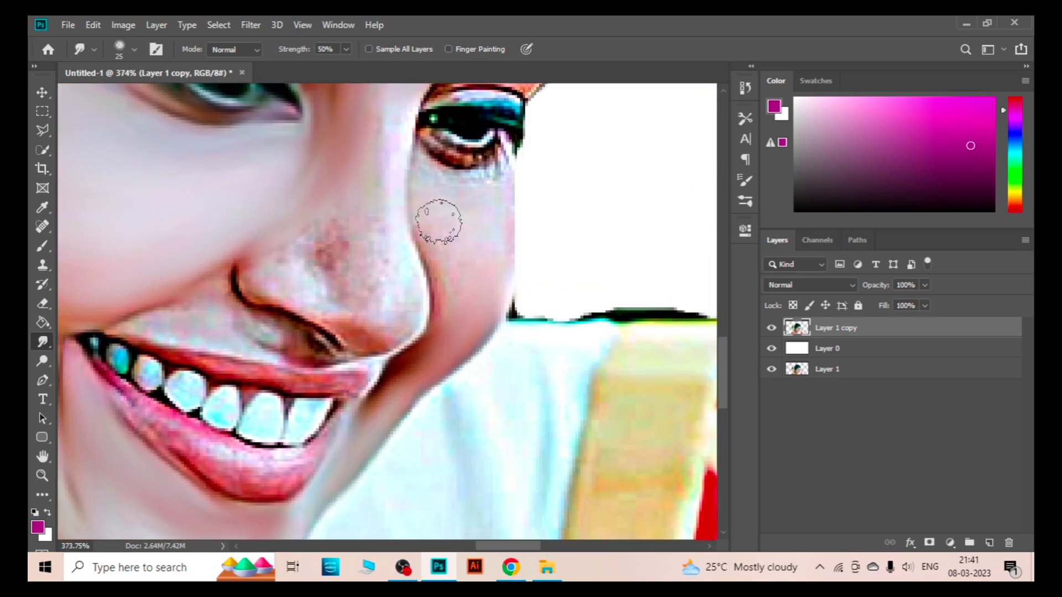
scroll(439, 218, up, 1)
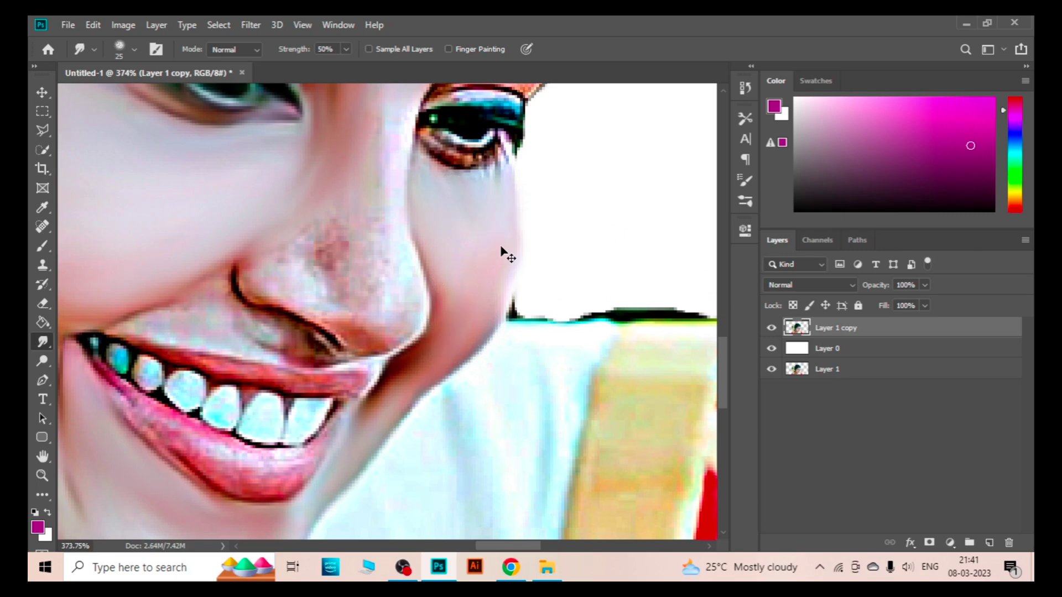
scroll(504, 210, up, 2)
scroll(498, 225, up, 1)
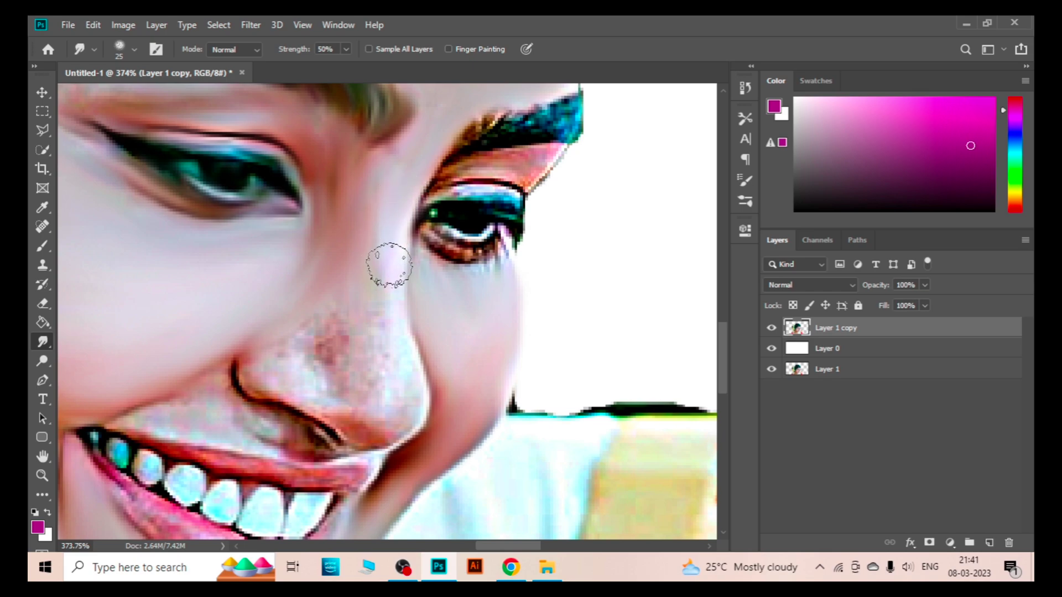
Smooth the speckled skin around the nose and lighten the dark nostril crease.
mouse_move(389, 264)
mouse_down()
mouse_move(384, 308)
mouse_move(408, 391)
mouse_move(280, 375)
mouse_move(266, 350)
mouse_move(335, 367)
mouse_up()
scroll(190, 367, up, 2)
scroll(225, 384, up, 1)
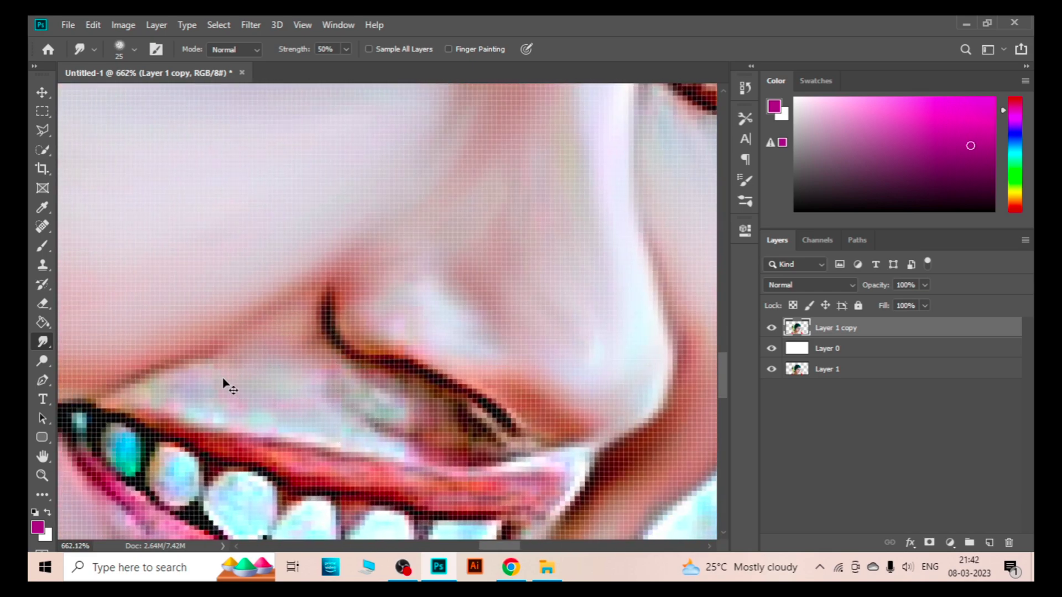
scroll(299, 376, up, 1)
drag(226, 374, 235, 407)
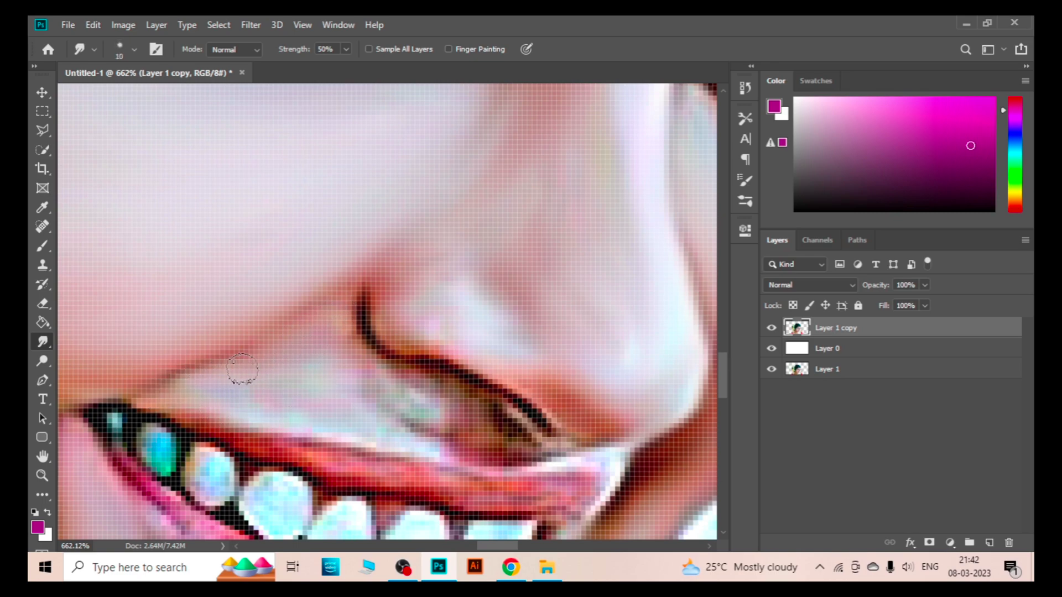
mouse_move(392, 378)
mouse_down()
mouse_move(528, 430)
mouse_move(467, 412)
mouse_move(497, 437)
mouse_move(415, 399)
mouse_up()
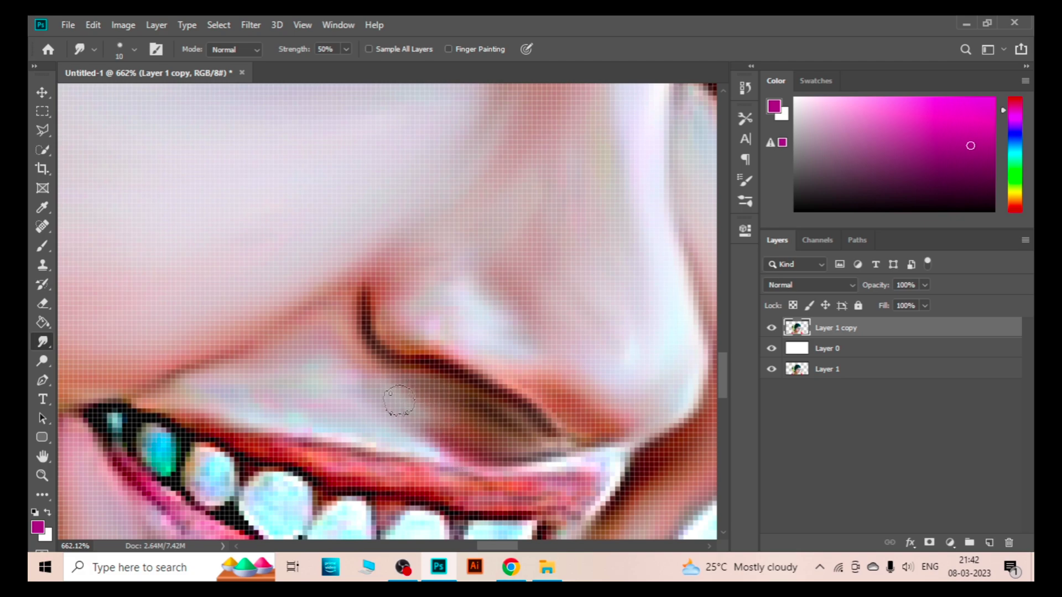
Smudge the right eyebrow edge, pink eyelid and teal eyeliner tip smoother.
scroll(209, 348, right, 2)
scroll(387, 360, down, 1)
scroll(387, 331, down, 4)
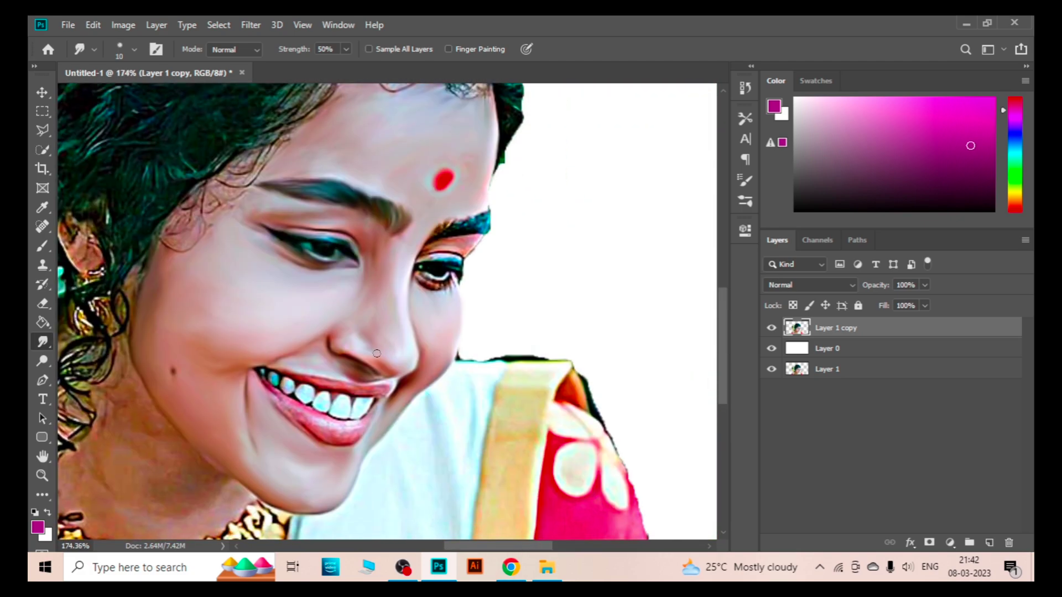
scroll(442, 278, up, 4)
drag(402, 268, 463, 261)
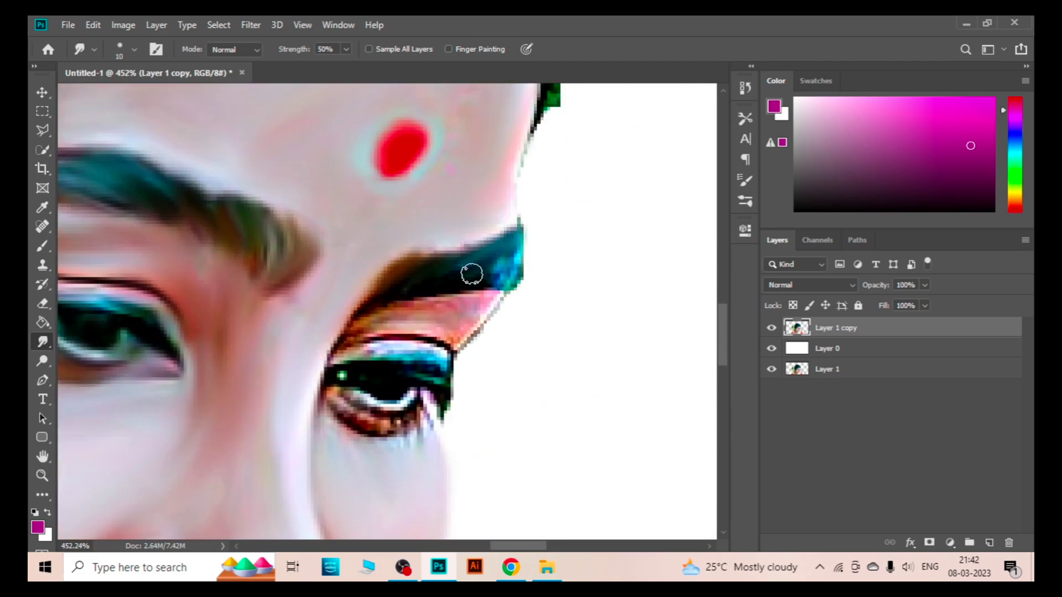
scroll(381, 307, up, 2)
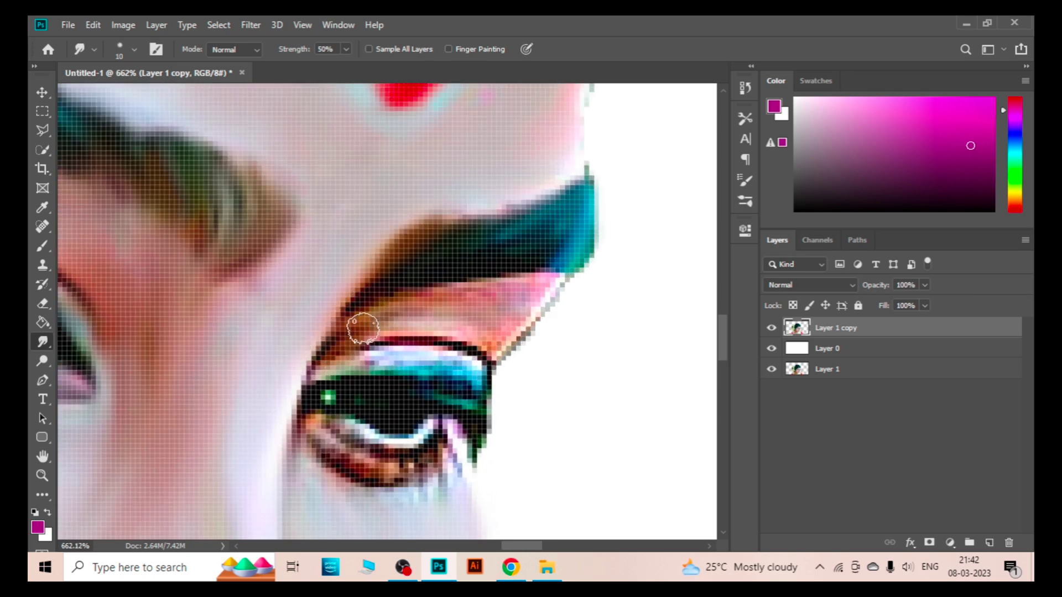
mouse_move(462, 303)
mouse_down()
mouse_move(548, 287)
mouse_move(583, 299)
mouse_up()
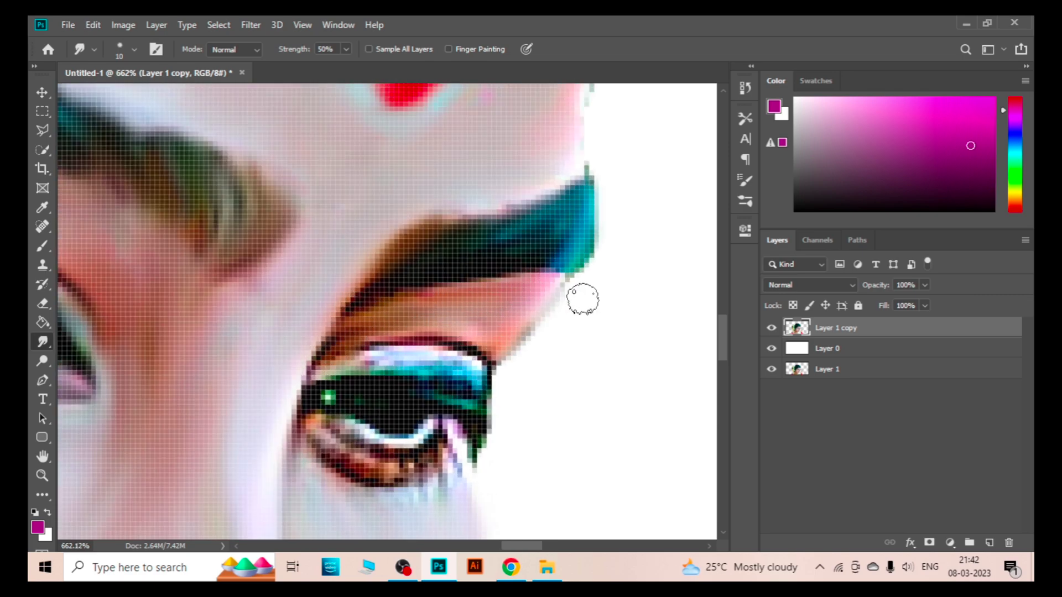
drag(524, 251, 588, 256)
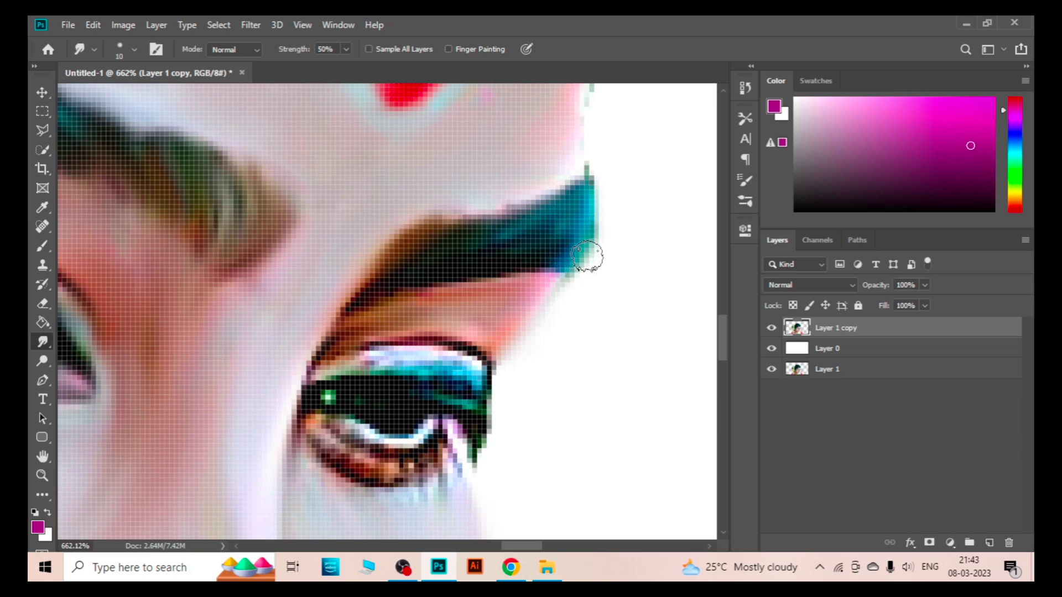
Soften the lower-eyelid highlight, eye glint, lashes and outer eye-corner lash edge.
scroll(516, 222, down, 3)
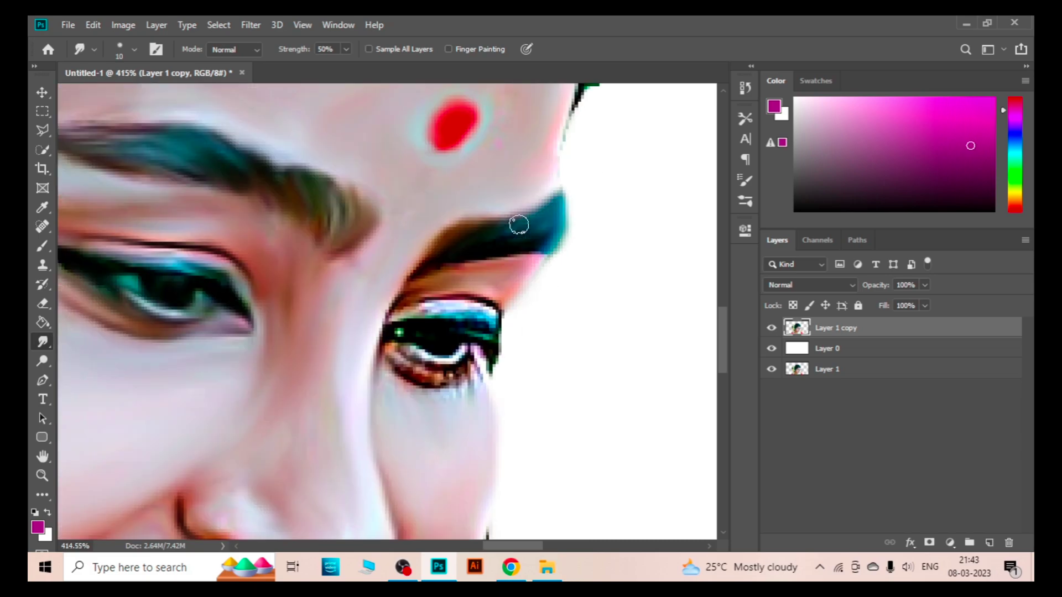
scroll(422, 209, up, 2)
scroll(338, 184, up, 1)
scroll(354, 199, down, 2)
scroll(390, 233, up, 3)
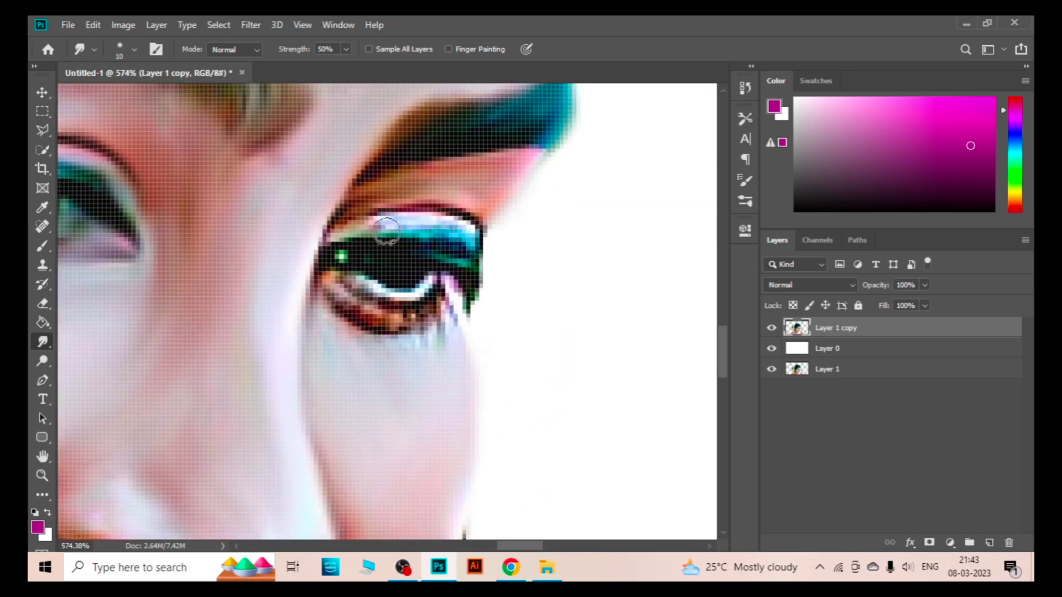
drag(474, 289, 343, 257)
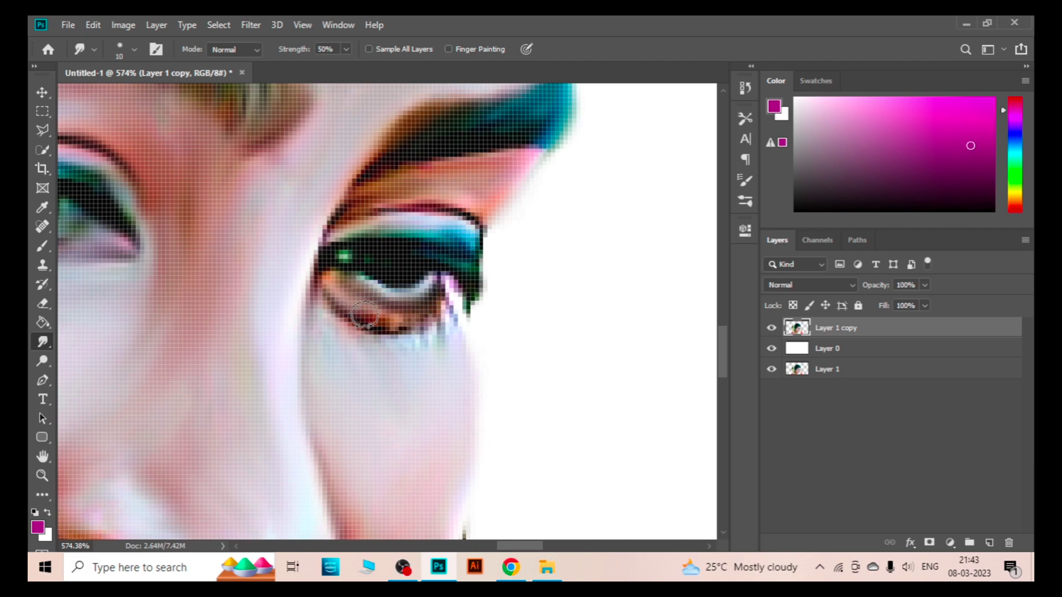
mouse_move(332, 293)
mouse_down()
mouse_move(379, 321)
mouse_move(452, 300)
mouse_up()
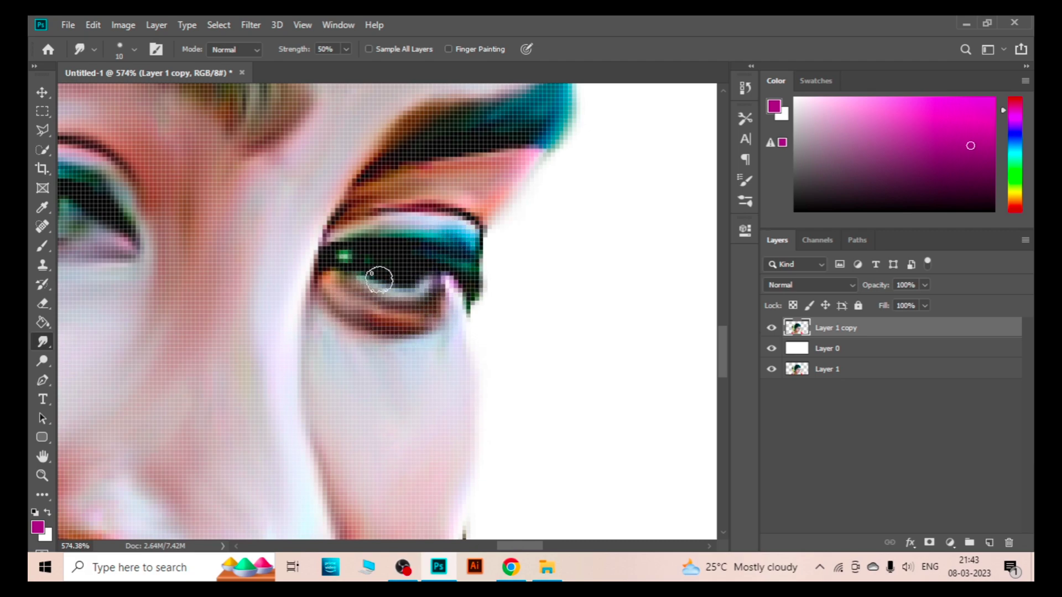
scroll(380, 279, down, 1)
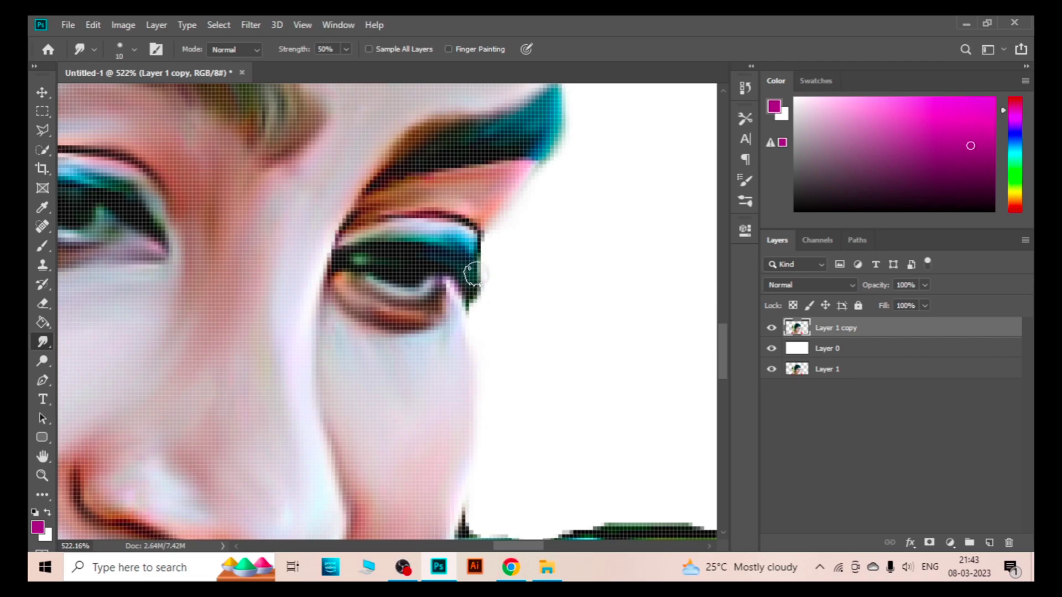
scroll(474, 274, down, 3)
scroll(507, 271, up, 4)
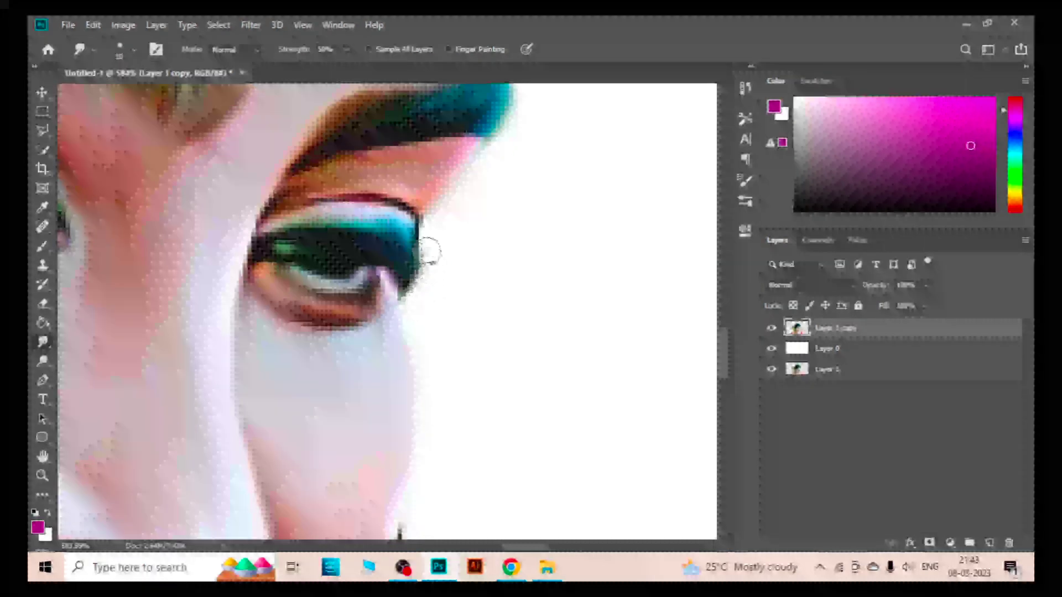
drag(430, 252, 415, 290)
drag(430, 232, 459, 189)
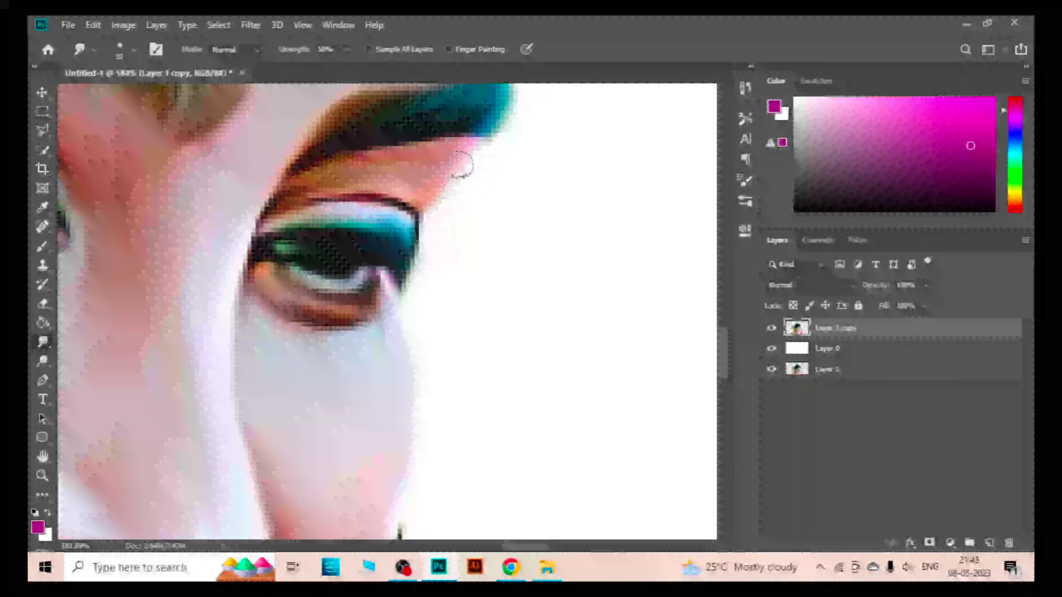
Blend skin over the inner upper eyelid edge of the right eye.
scroll(476, 185, down, 3)
scroll(488, 204, up, 3)
scroll(382, 231, down, 3)
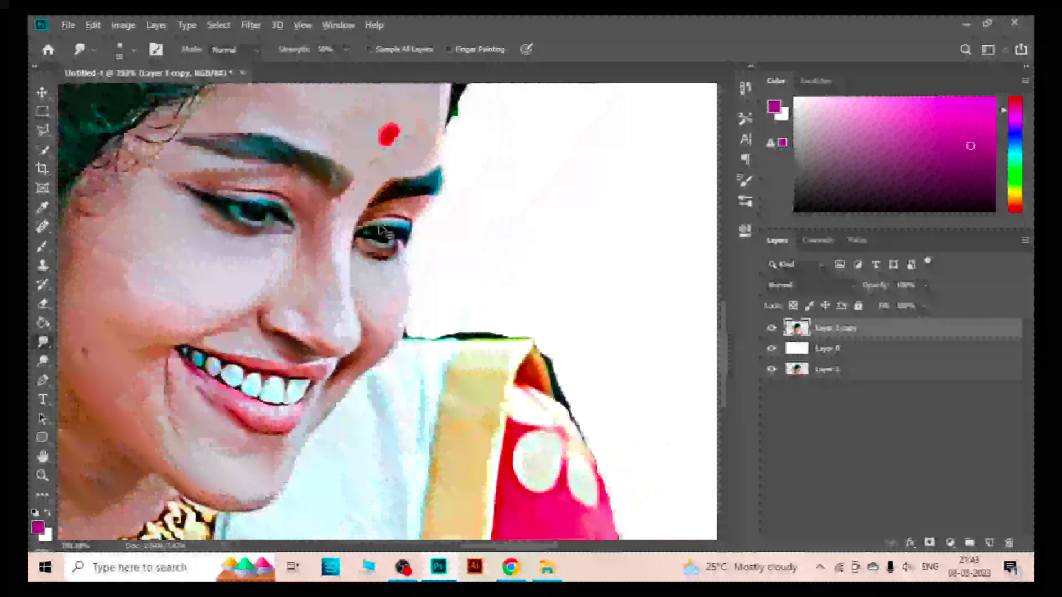
scroll(381, 231, up, 3)
drag(354, 205, 407, 194)
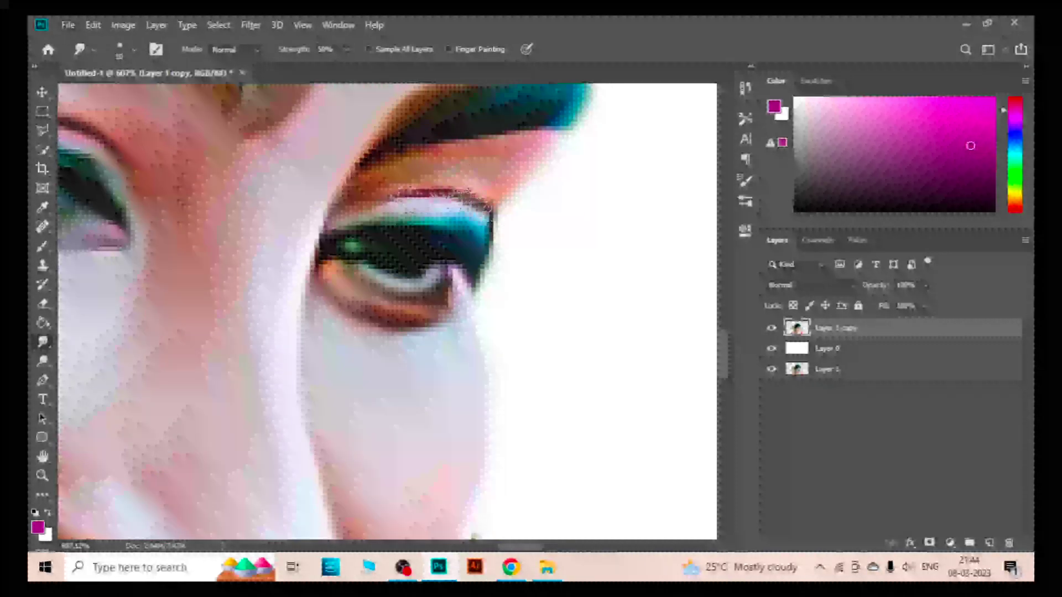
scroll(501, 194, down, 5)
scroll(95, 399, up, 2)
scroll(95, 398, up, 3)
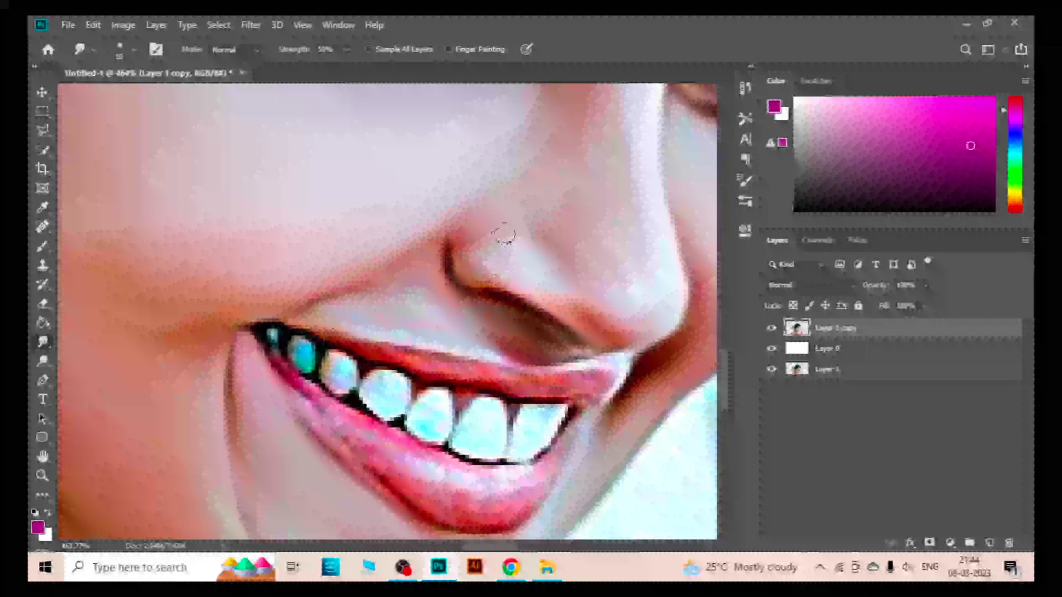
Smooth away the speckled texture on the lower lip.
scroll(545, 248, up, 2)
scroll(387, 326, up, 1)
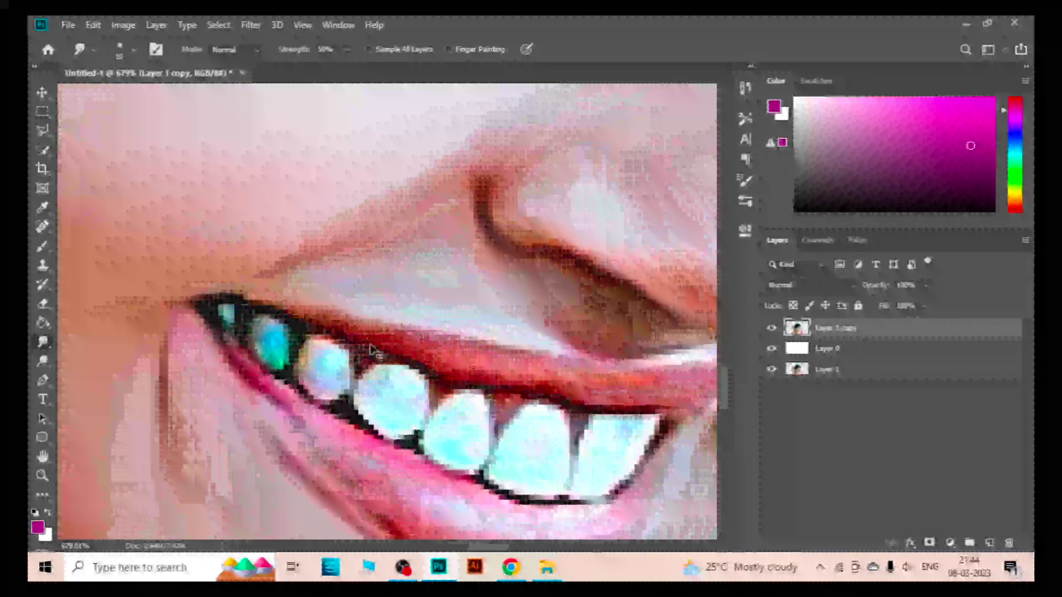
scroll(387, 354, right, 2)
scroll(505, 375, right, 2)
scroll(563, 400, right, 1)
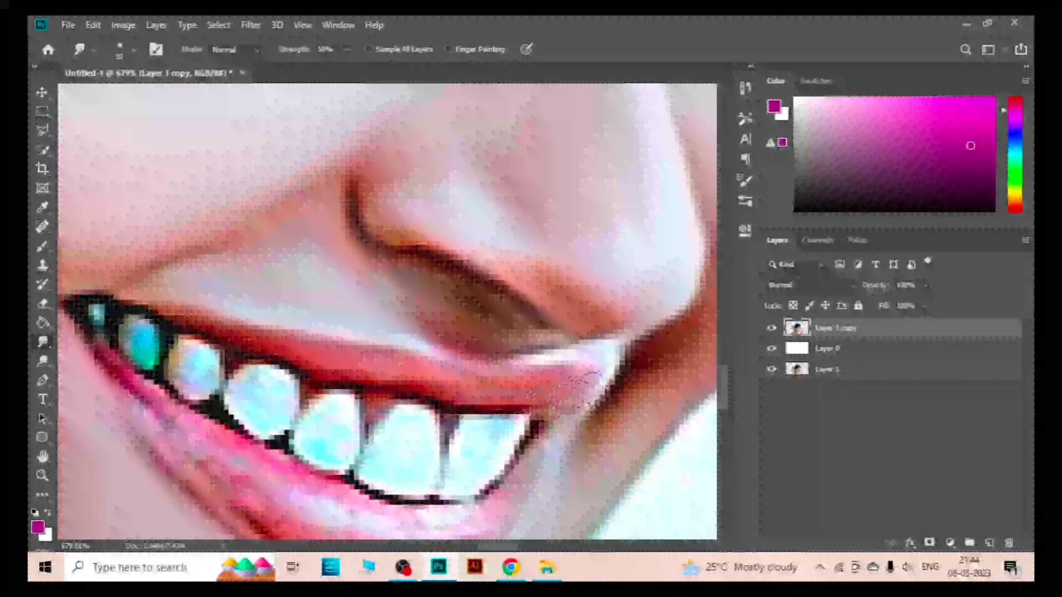
scroll(553, 387, down, 2)
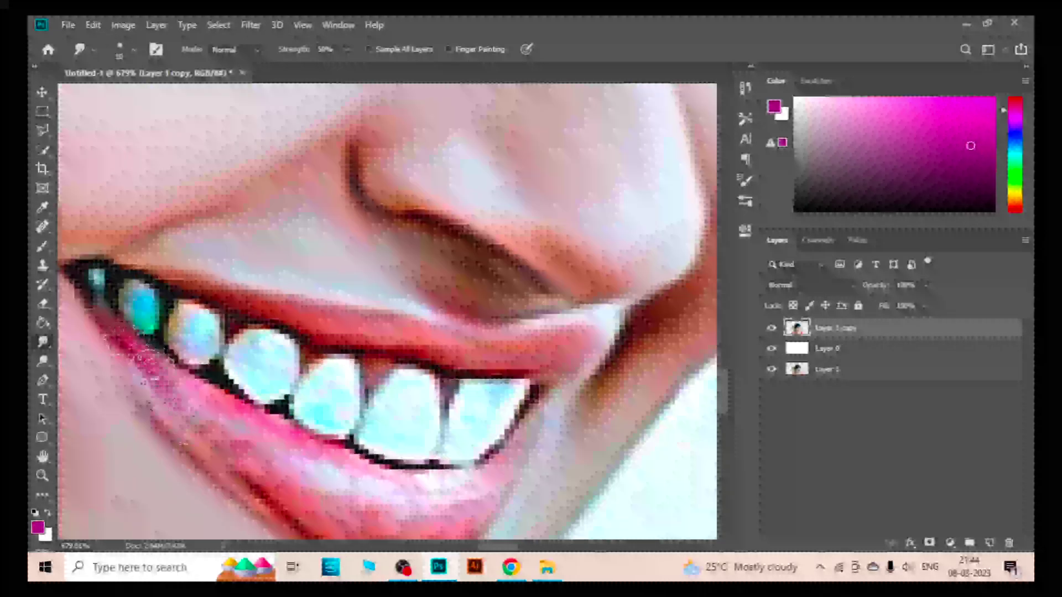
drag(141, 362, 205, 412)
scroll(221, 376, down, 3)
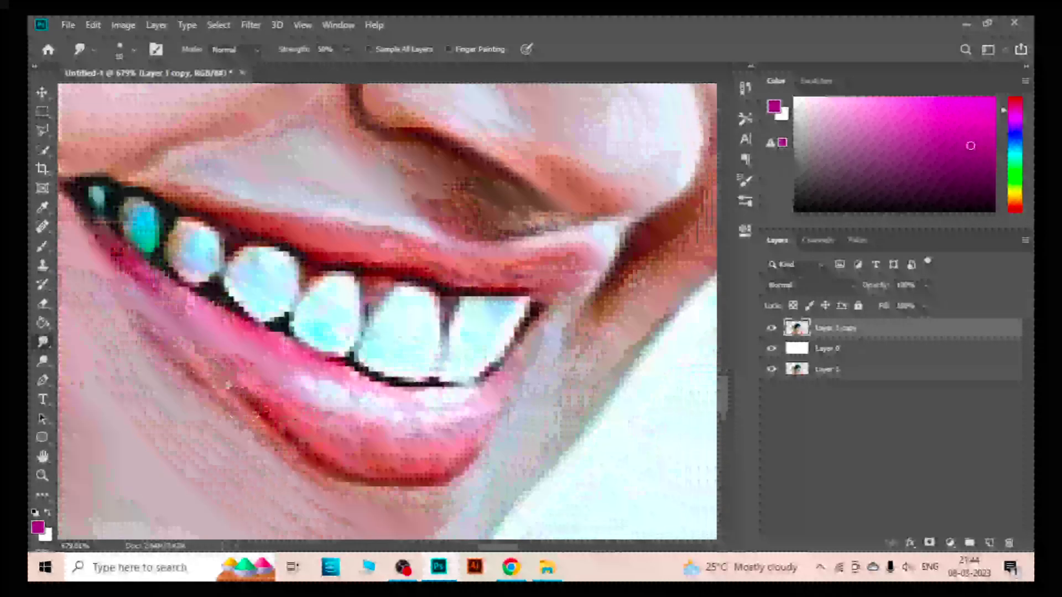
mouse_move(299, 387)
mouse_down()
mouse_move(472, 404)
mouse_move(543, 335)
mouse_up()
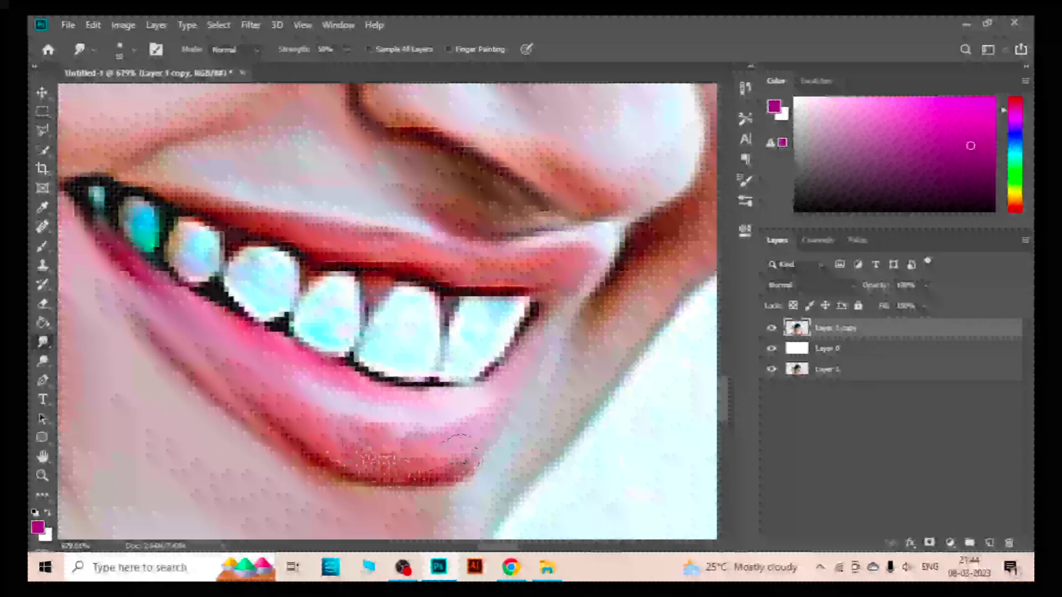
mouse_move(459, 451)
mouse_down()
mouse_move(422, 440)
mouse_move(441, 473)
mouse_move(499, 419)
mouse_up()
Blend the upper teeth edges, including the teal-tinted tooth near the mouth corner.
scroll(551, 346, down, 3)
scroll(498, 387, down, 3)
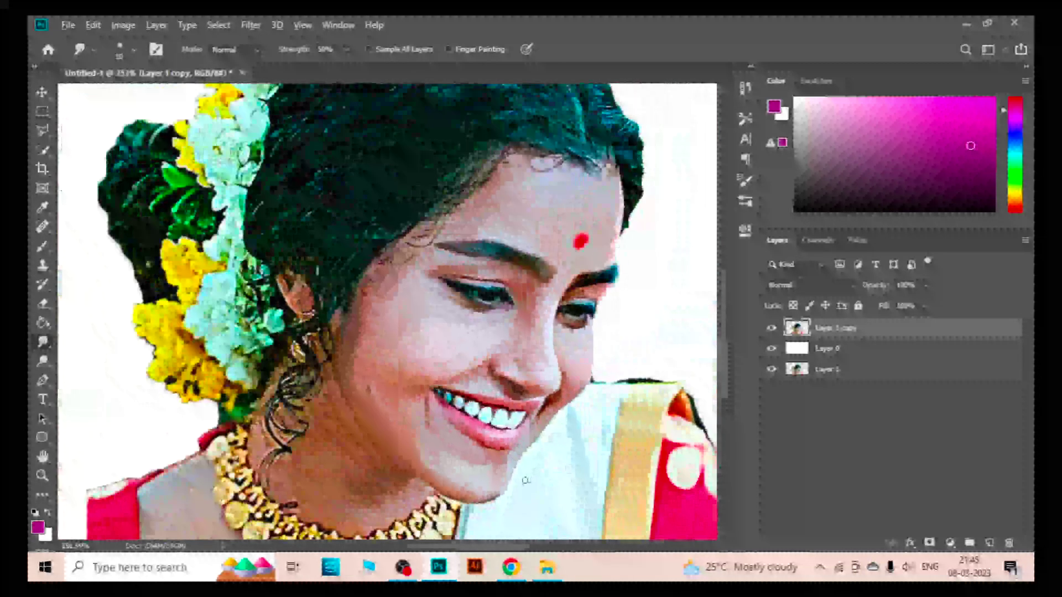
scroll(460, 412, up, 5)
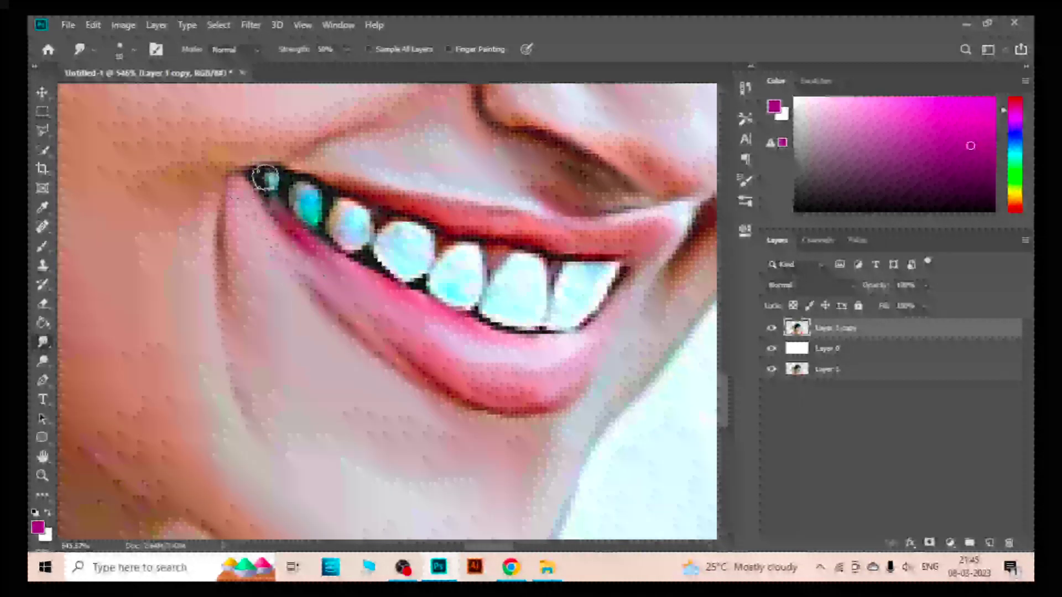
drag(265, 177, 311, 206)
scroll(309, 210, up, 3)
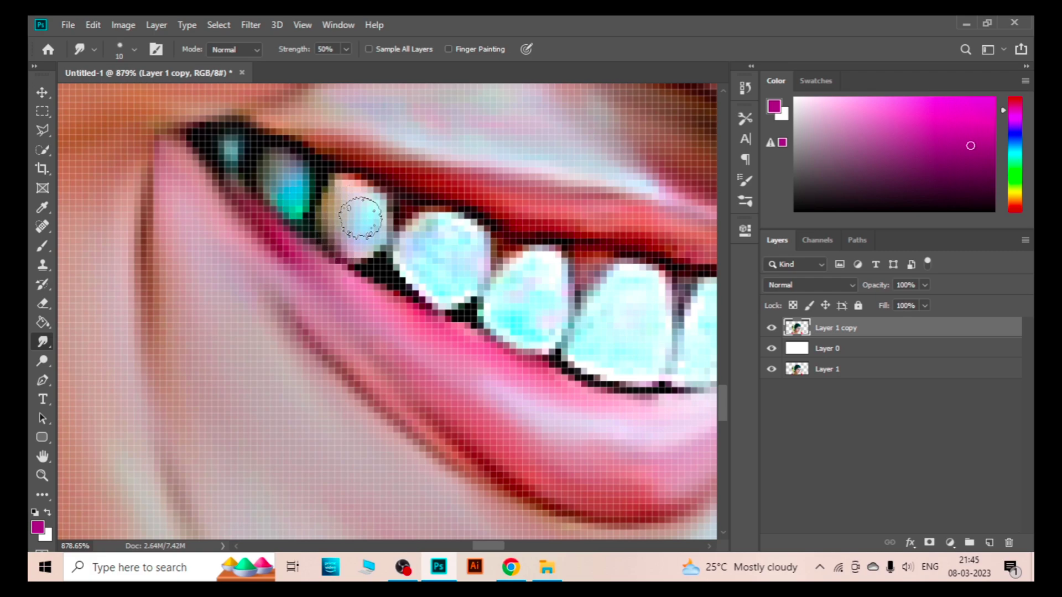
mouse_move(462, 285)
mouse_down()
mouse_move(535, 308)
mouse_move(598, 349)
mouse_move(493, 390)
mouse_up()
scroll(490, 301, right, 2)
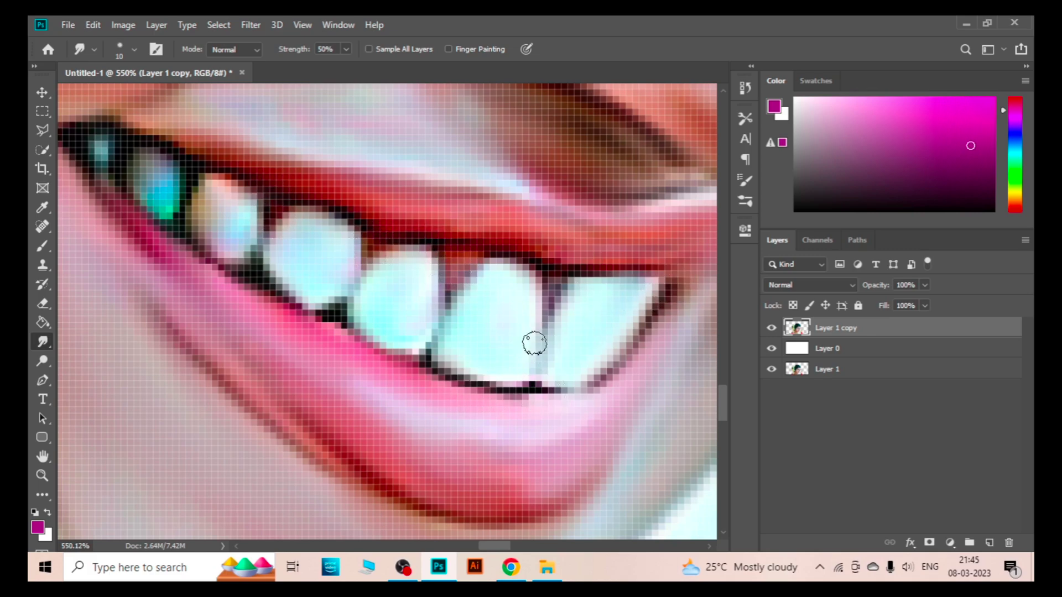
scroll(534, 343, down, 10)
scroll(531, 287, up, 10)
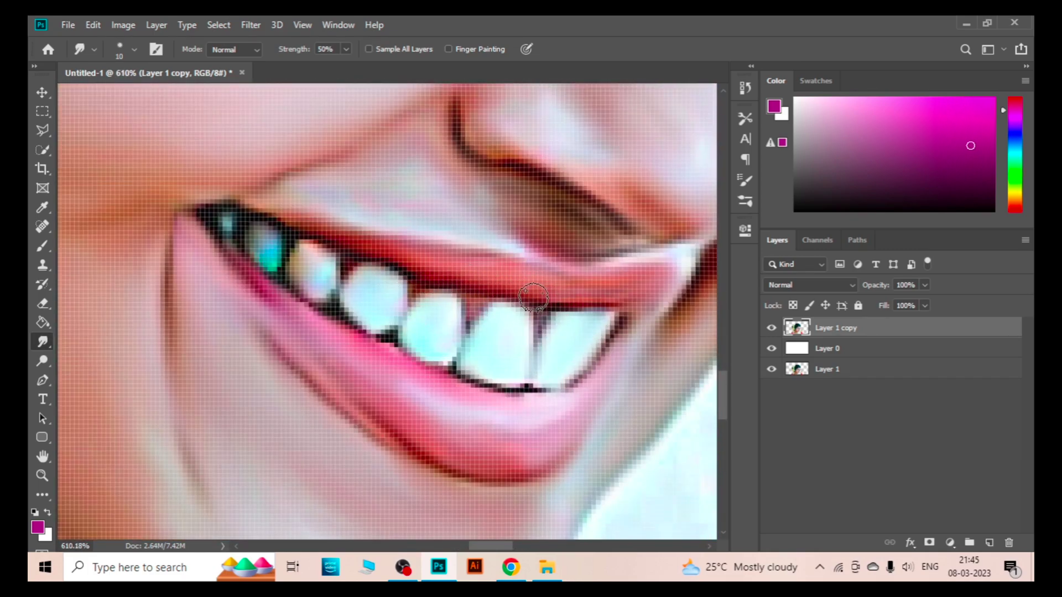
scroll(534, 298, down, 10)
scroll(525, 250, up, 4)
scroll(525, 250, up, 3)
Smear the hair edge along the forehead and diagonal hairline into the skin.
scroll(525, 251, up, 2)
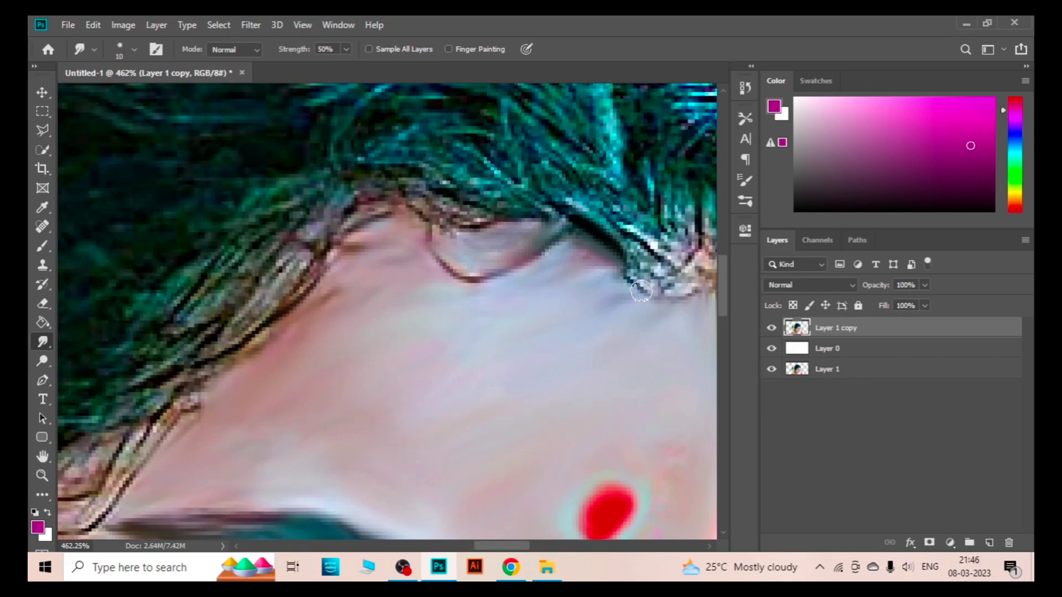
scroll(567, 271, right, 3)
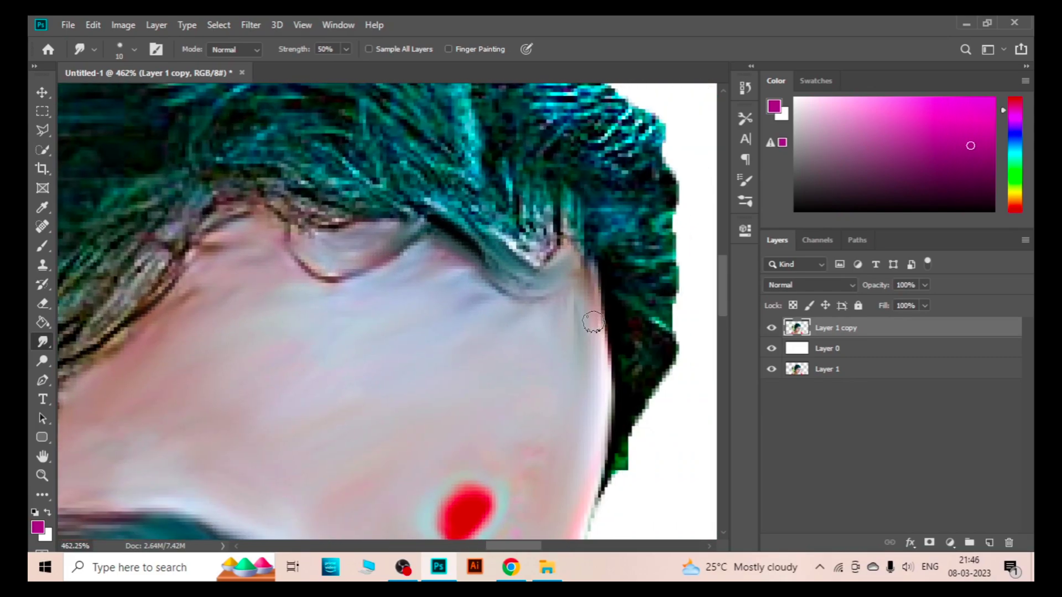
scroll(328, 306, left, 1)
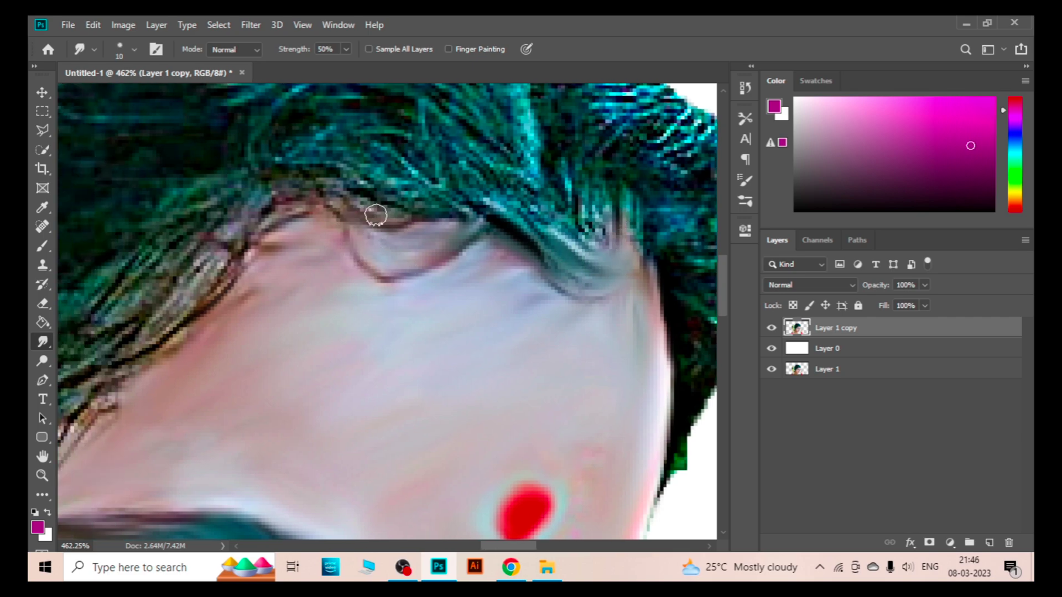
drag(376, 215, 311, 211)
scroll(246, 256, left, 2)
drag(339, 265, 245, 355)
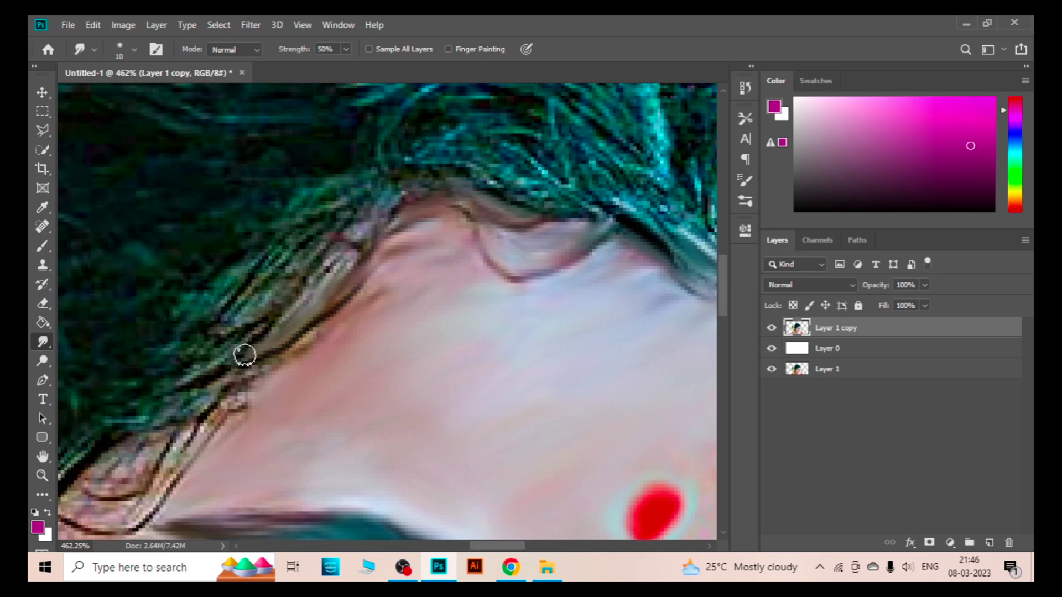
drag(186, 368, 310, 231)
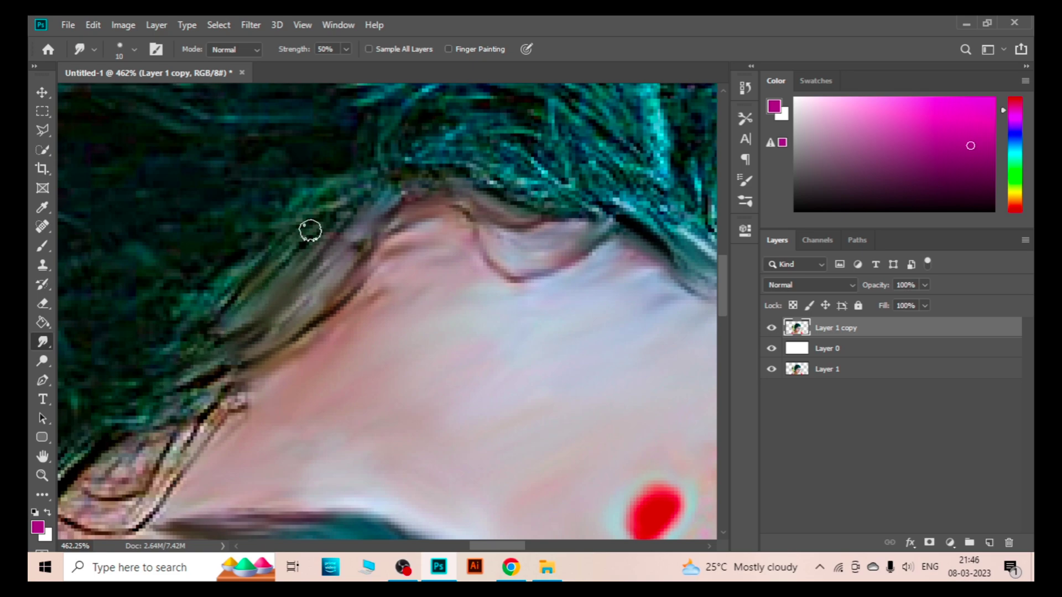
Soften the hair edge down toward the temple and the dark strand near the eyebrow.
scroll(328, 273, left, 3)
drag(264, 408, 267, 373)
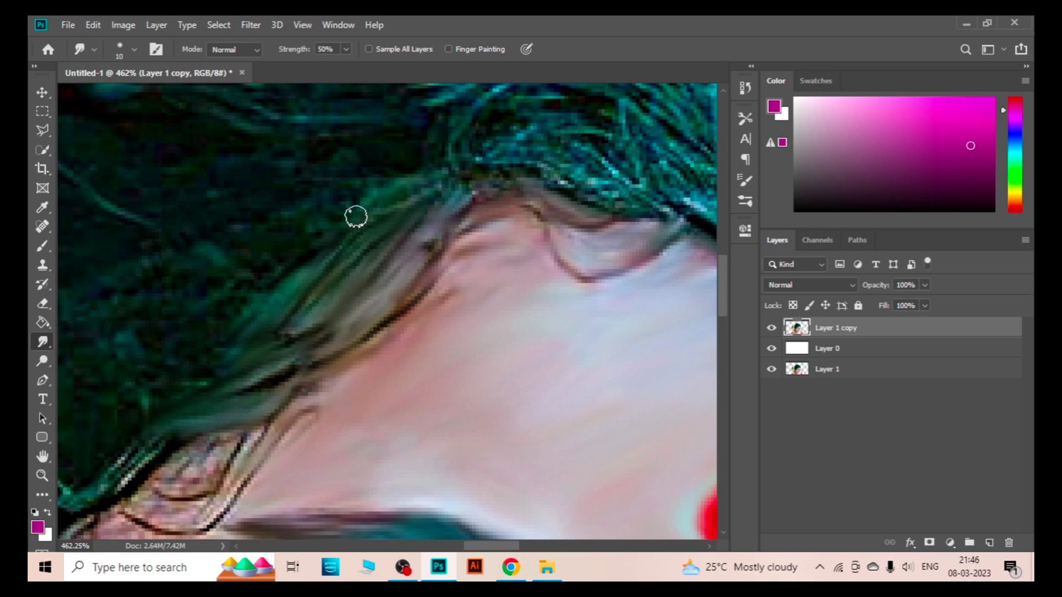
scroll(398, 266, down, 1)
scroll(446, 321, left, 3)
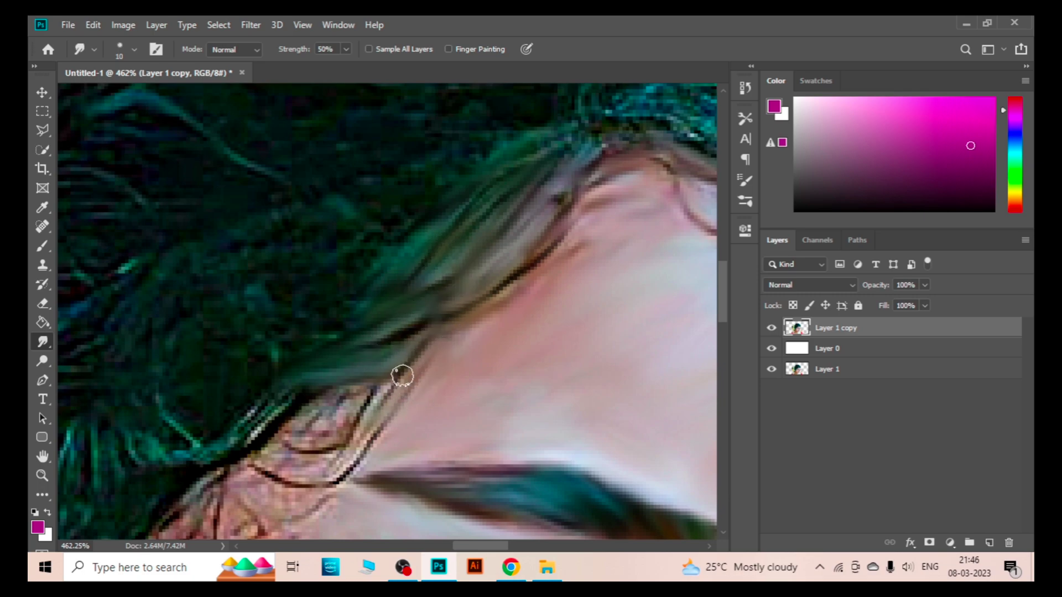
drag(402, 376, 305, 469)
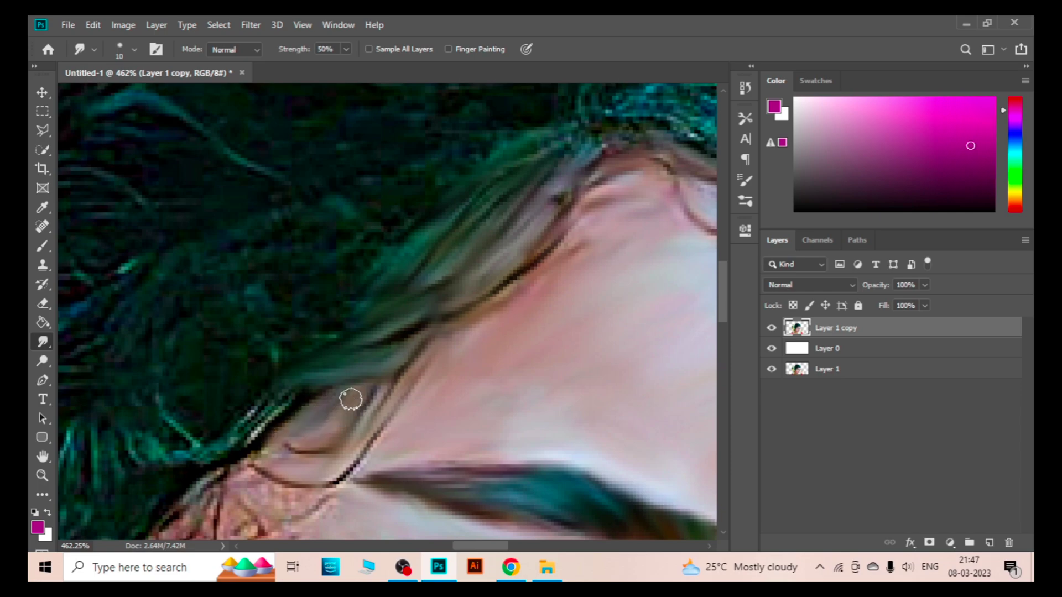
scroll(350, 399, down, 2)
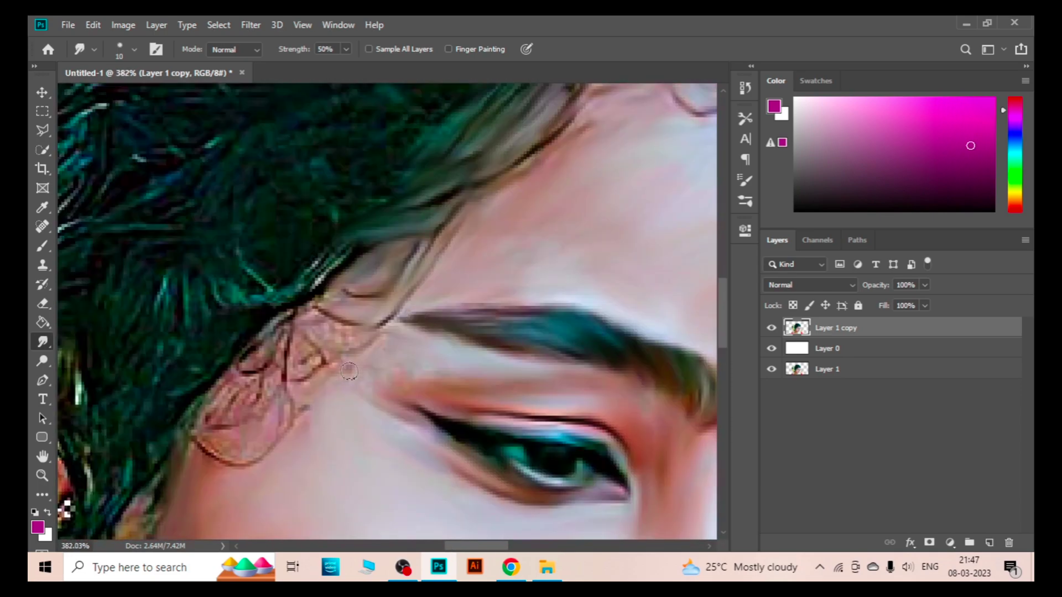
drag(324, 297, 318, 363)
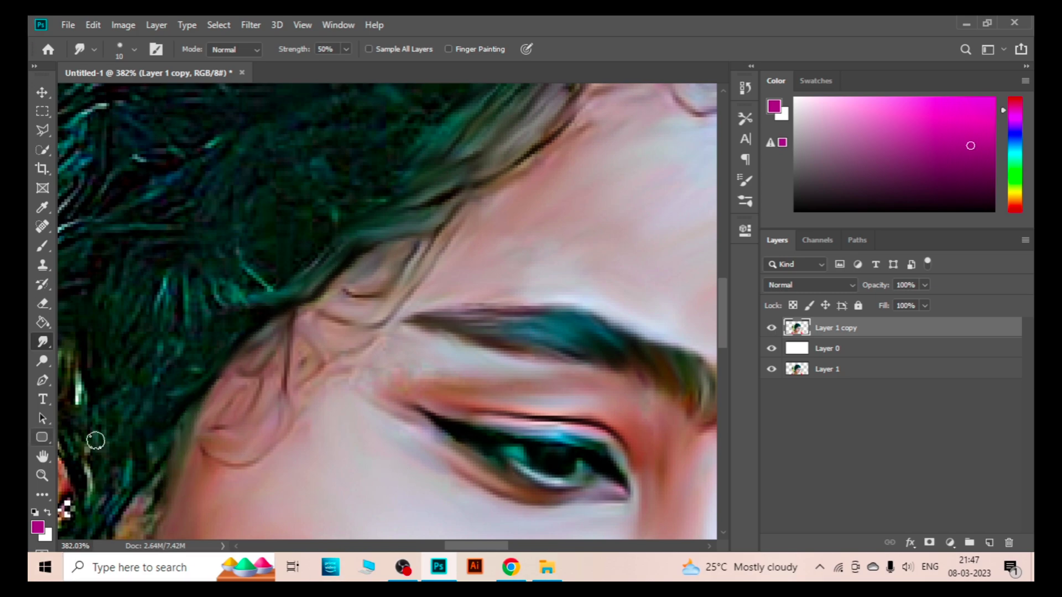
scroll(257, 302, down, 3)
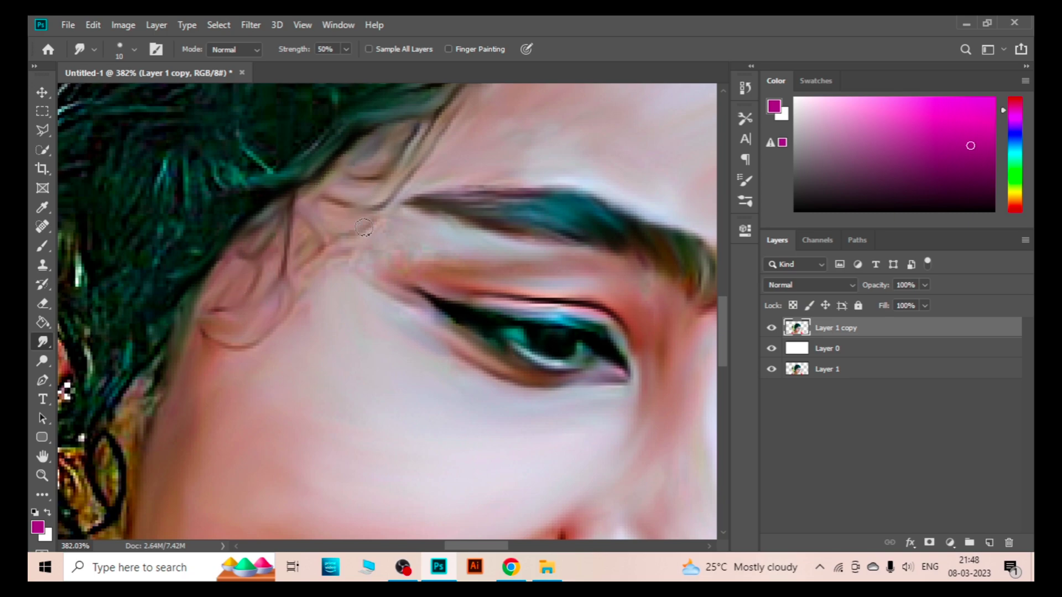
scroll(308, 271, down, 3)
scroll(332, 293, down, 2)
Smudge the hair and earring pixels around the ear together.
scroll(354, 310, down, 2)
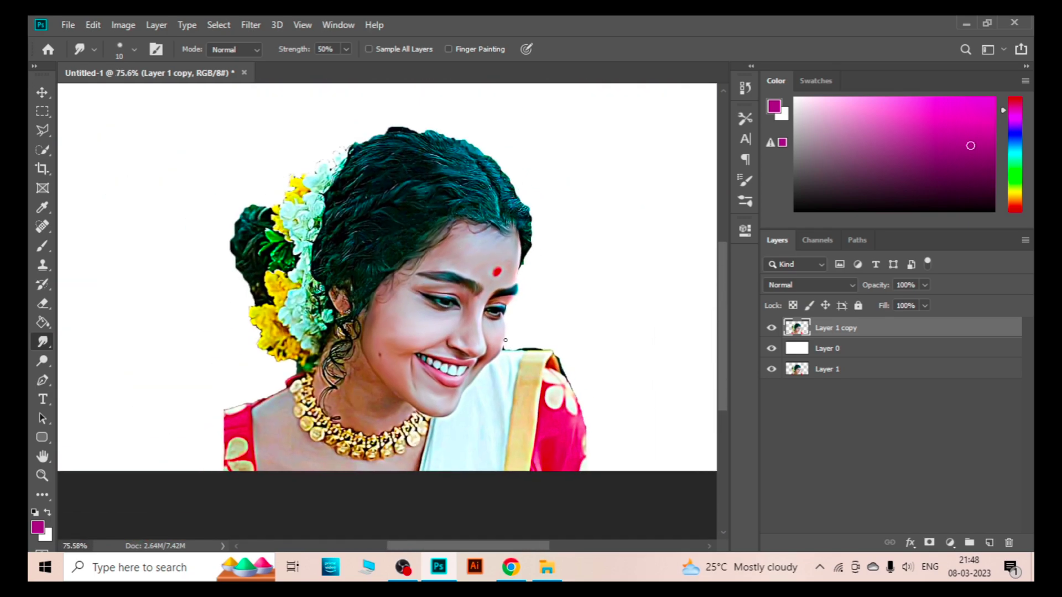
scroll(374, 328, up, 2)
scroll(328, 313, up, 3)
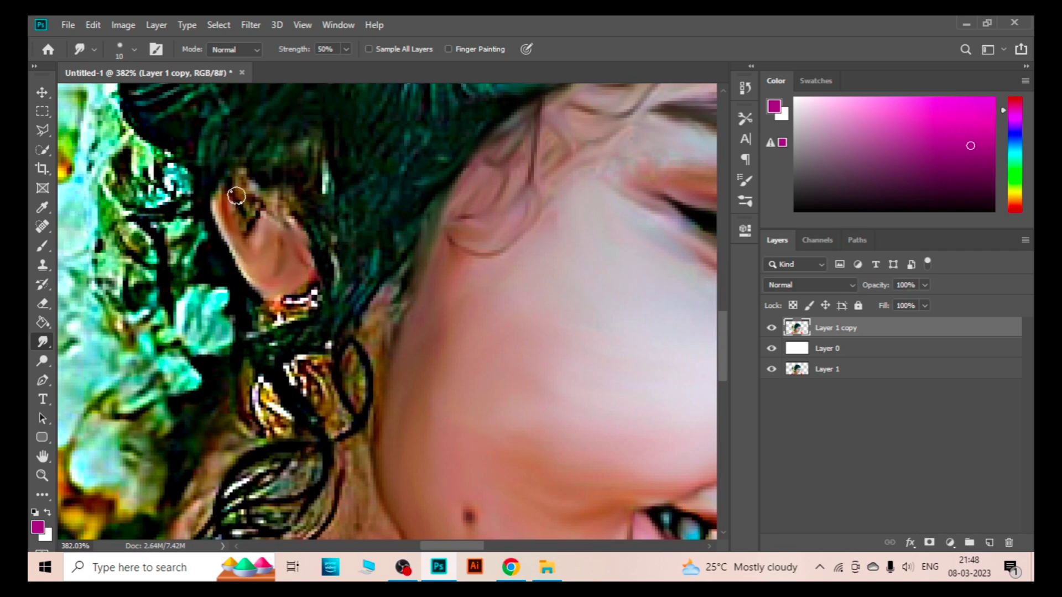
drag(328, 252, 280, 331)
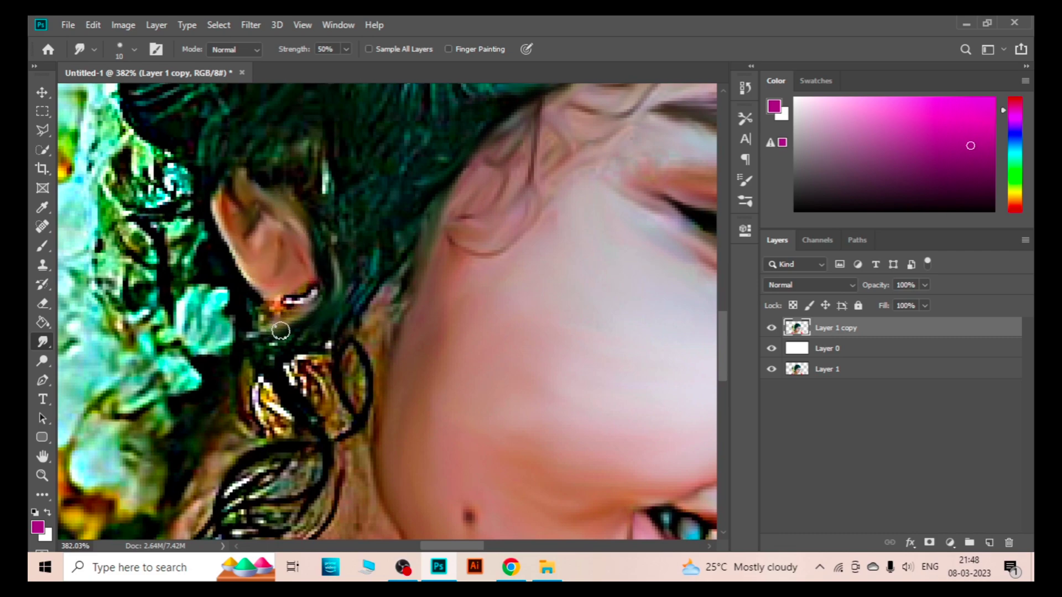
Smooth the neck shadow under the jawline and the reddish blotches beside the hanging curl.
scroll(293, 372, down, 4)
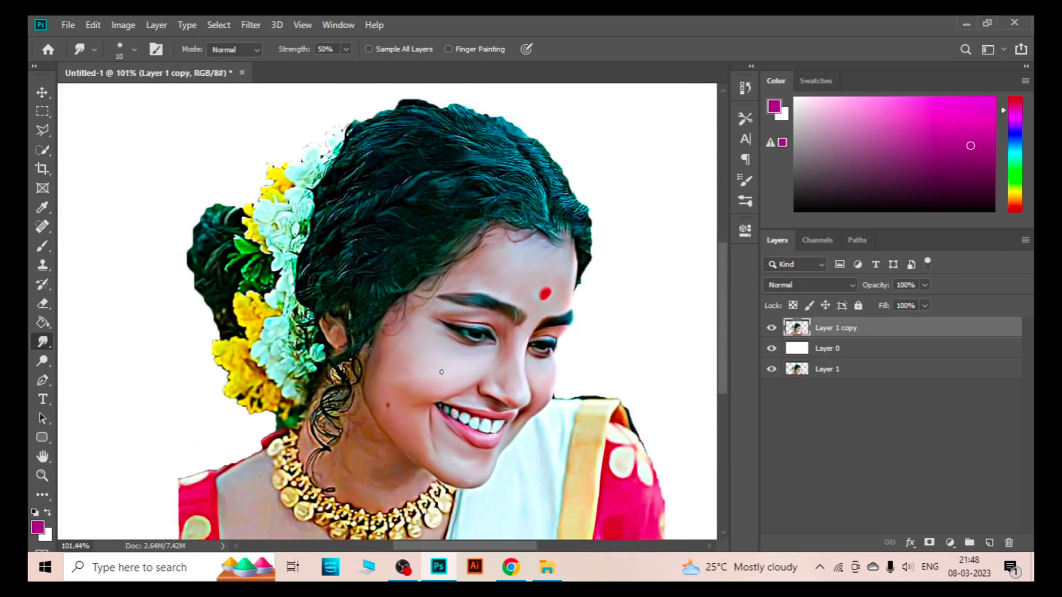
scroll(331, 354, up, 2)
scroll(370, 343, up, 2)
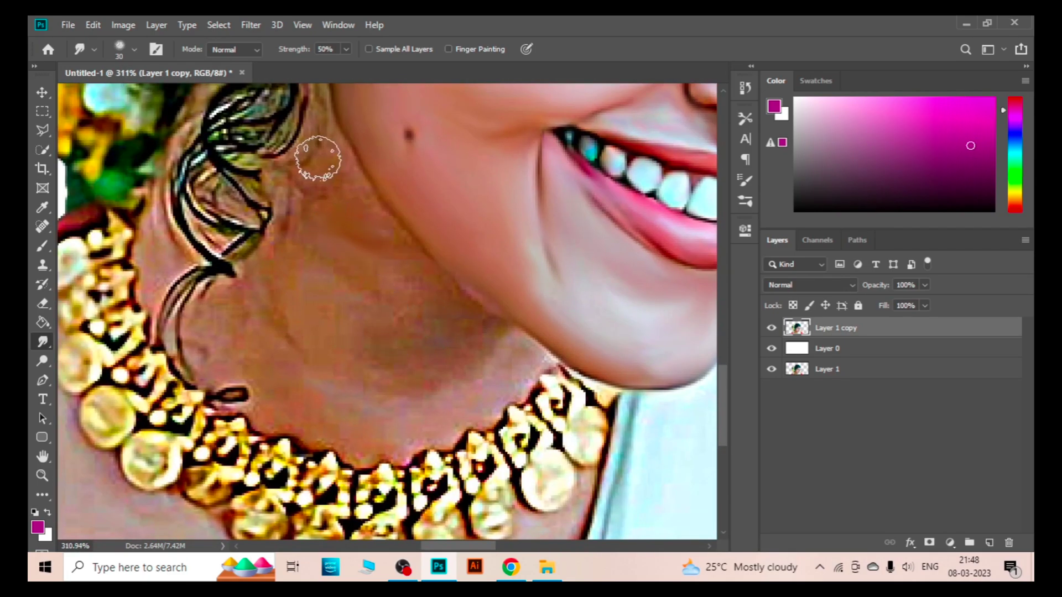
mouse_move(497, 326)
mouse_down()
mouse_move(526, 360)
mouse_move(253, 408)
mouse_move(183, 298)
mouse_up()
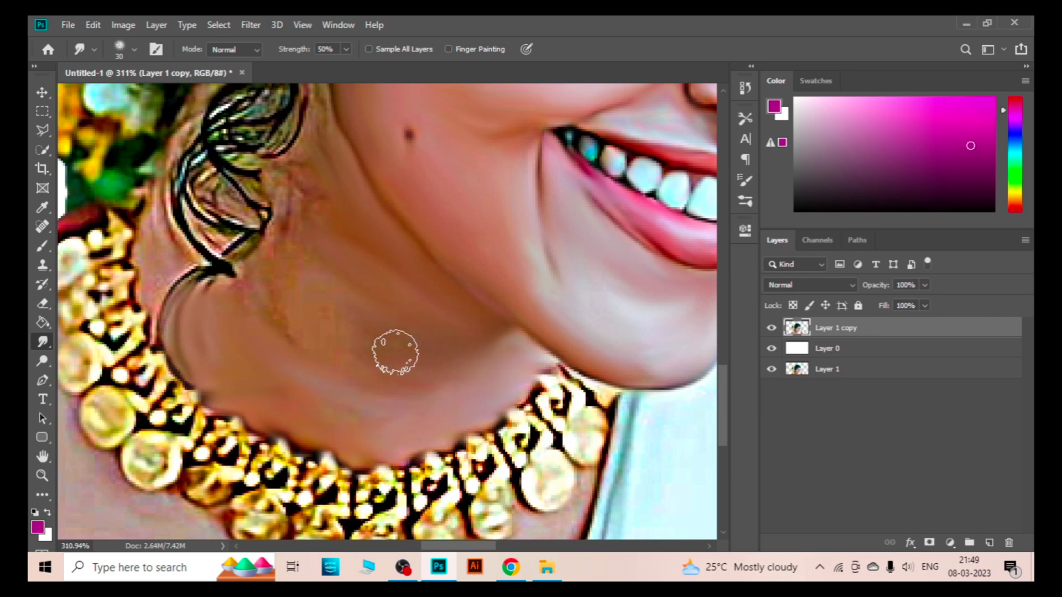
mouse_move(256, 282)
mouse_down()
mouse_move(308, 173)
mouse_move(245, 264)
mouse_up()
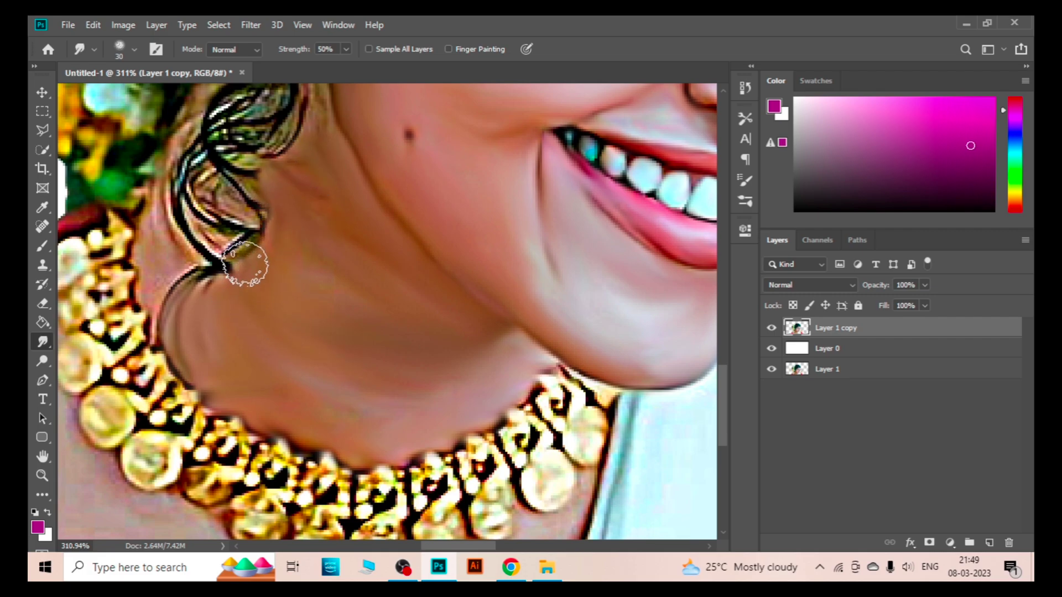
scroll(245, 264, up, 2)
scroll(166, 310, up, 2)
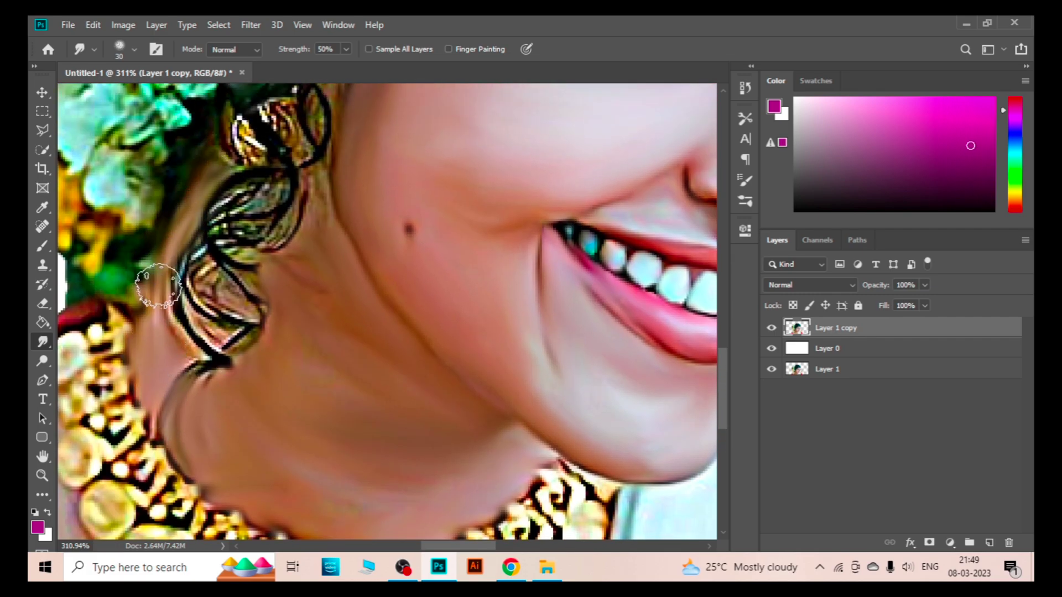
scroll(254, 370, down, 3)
scroll(175, 362, down, 2)
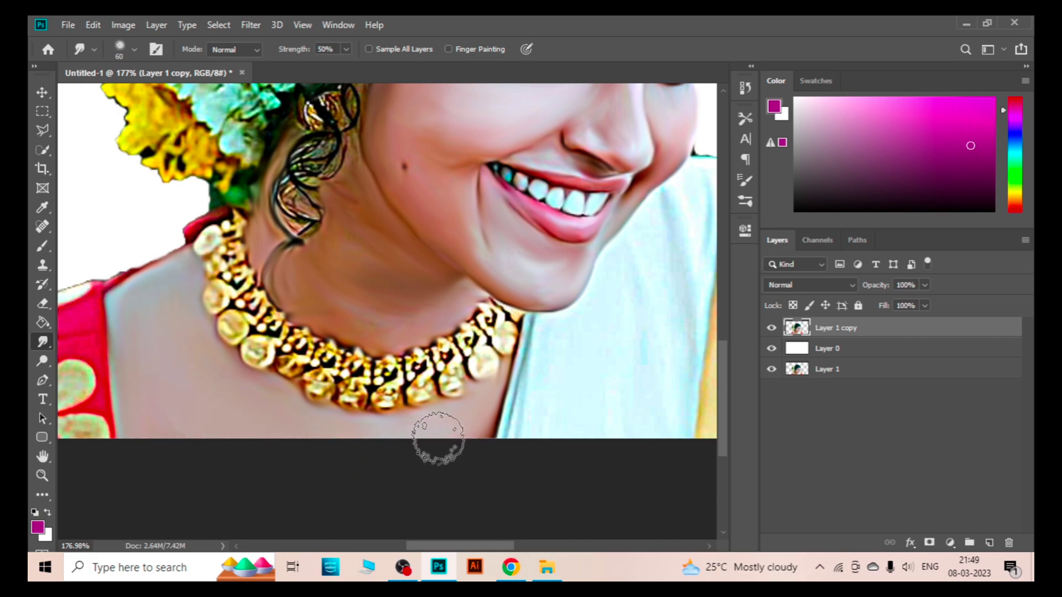
Soften the left shoulder edge, then the dark spike and teal streak along its top with a smaller brush.
scroll(448, 458, down, 5)
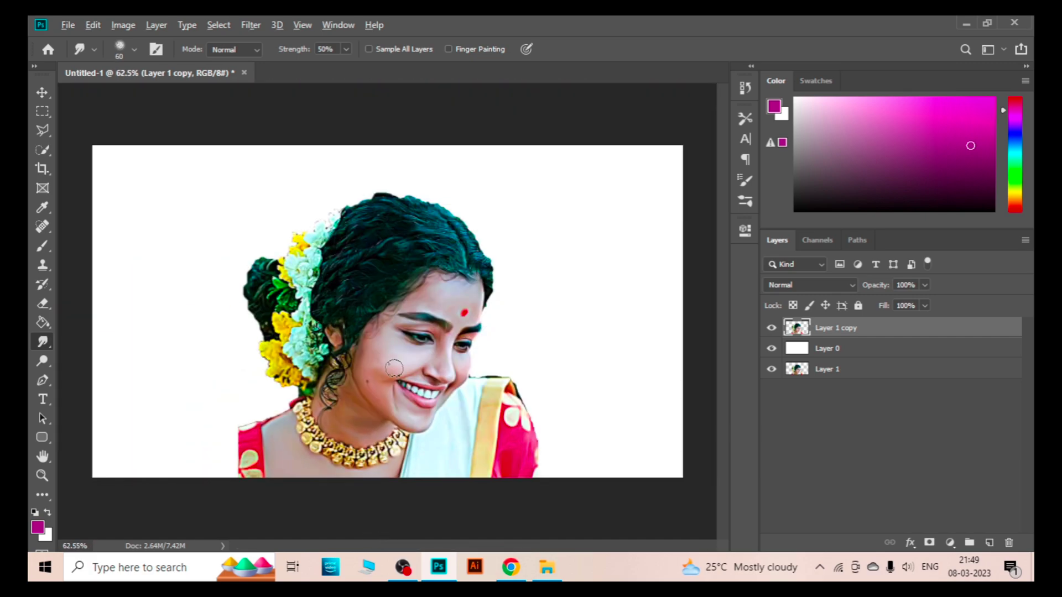
scroll(387, 276, up, 4)
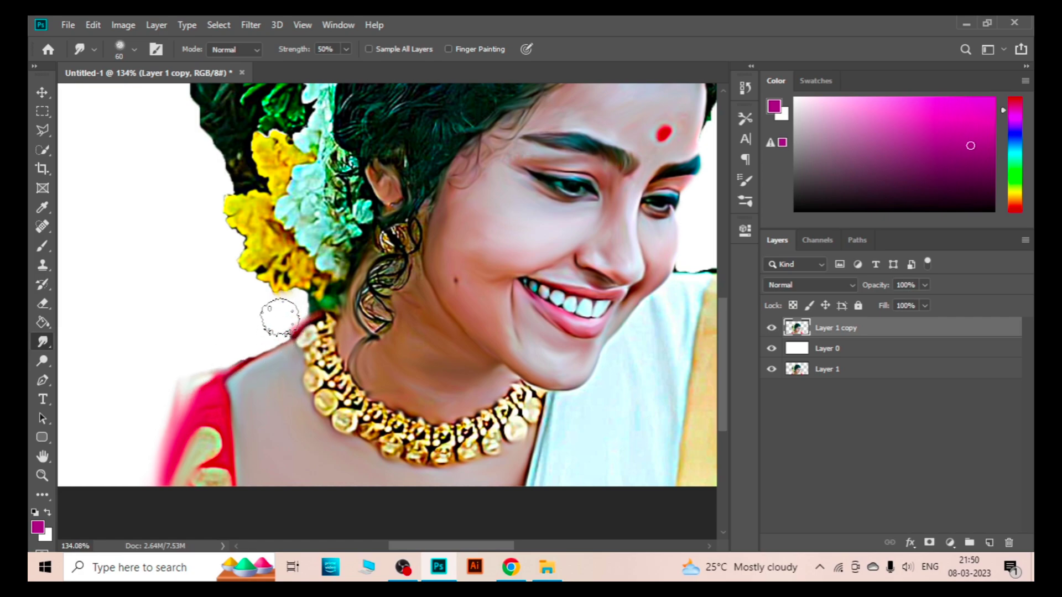
mouse_move(244, 348)
mouse_down()
mouse_move(213, 395)
mouse_move(197, 471)
mouse_up()
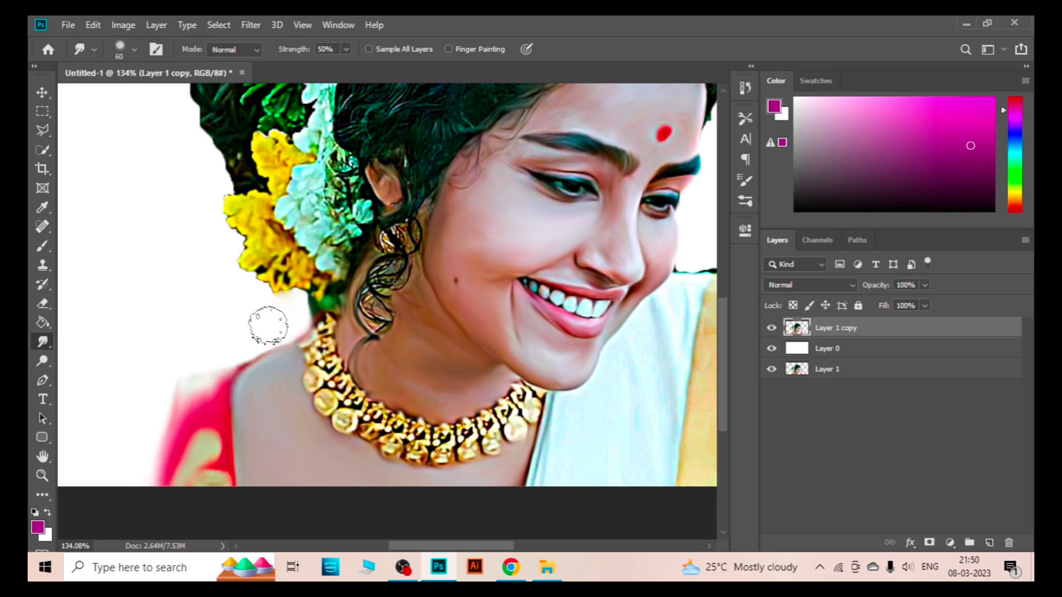
scroll(390, 332, up, 1)
scroll(547, 269, up, 2)
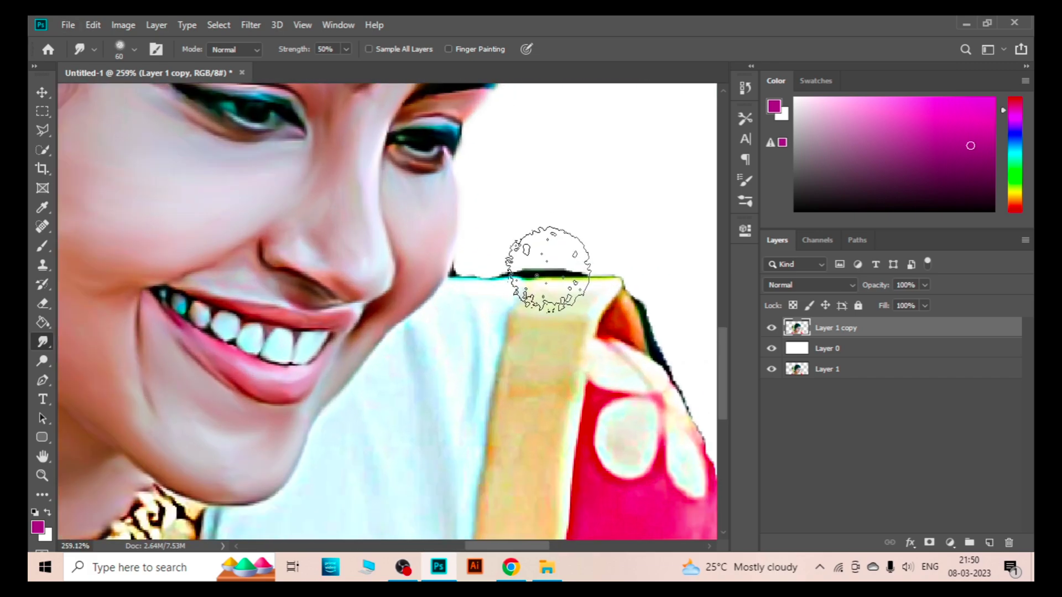
scroll(570, 226, up, 1)
scroll(493, 281, up, 2)
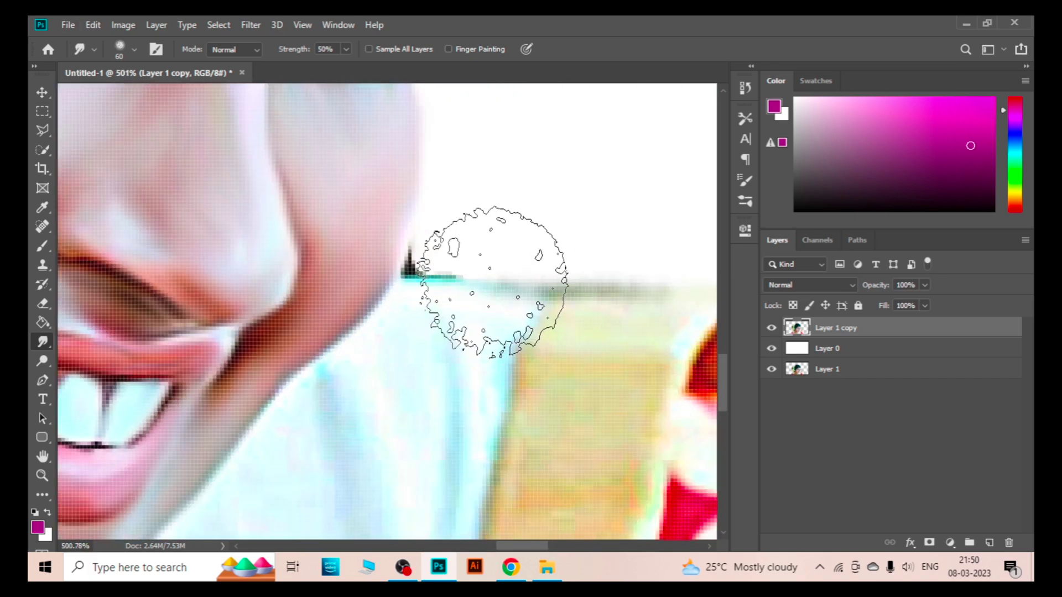
scroll(493, 281, up, 1)
key(bracketleft)
key(bracketleft)
key(bracketleft)
drag(491, 280, 405, 225)
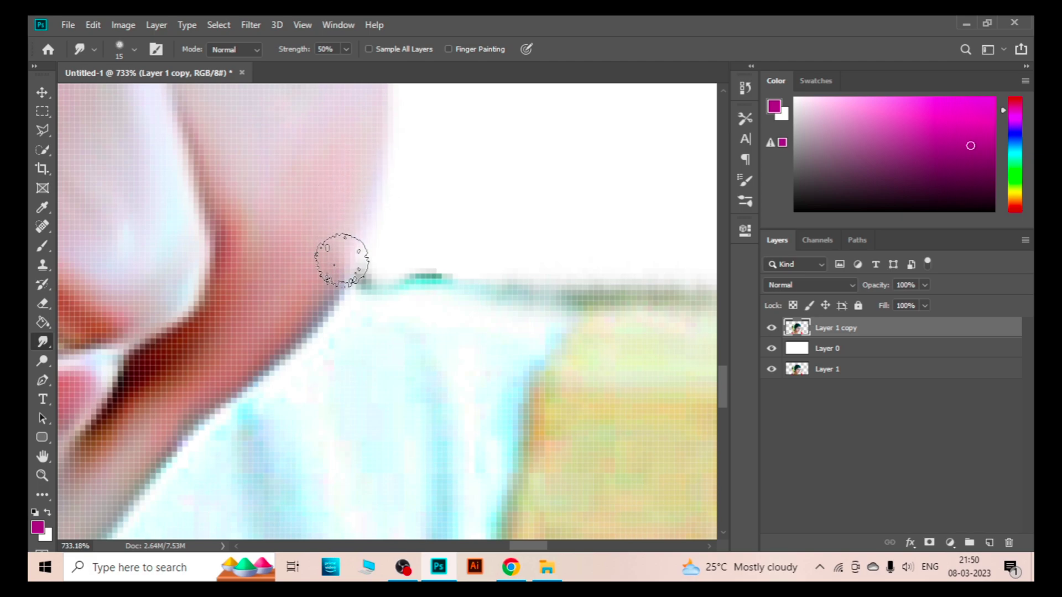
drag(415, 251, 575, 296)
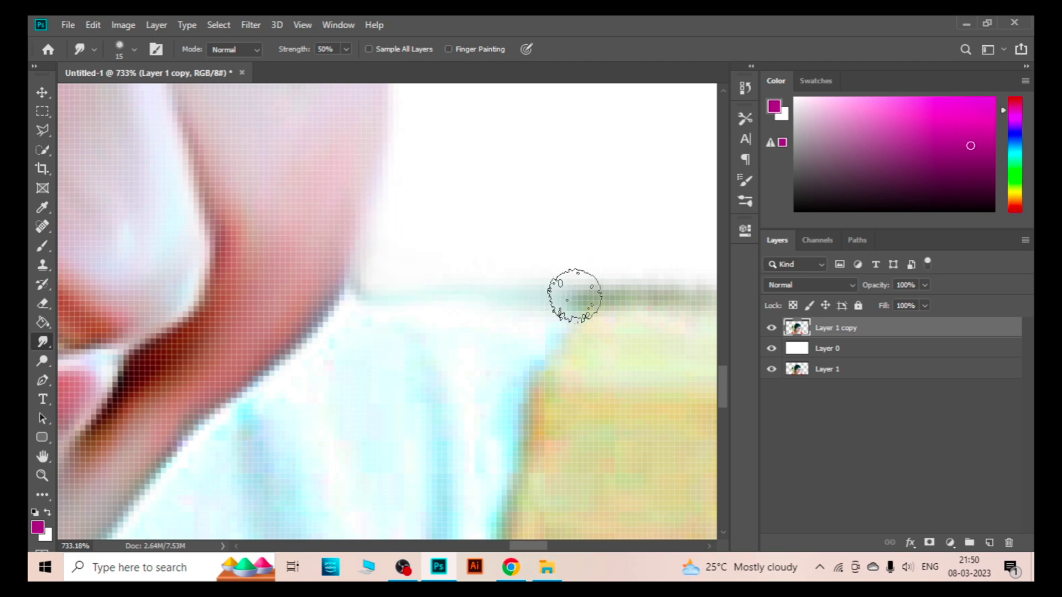
Reframe the shoulder view and resize the brush, larger then smaller for detail near the chin.
scroll(576, 296, down, 1)
scroll(481, 297, down, 2)
scroll(415, 279, up, 3)
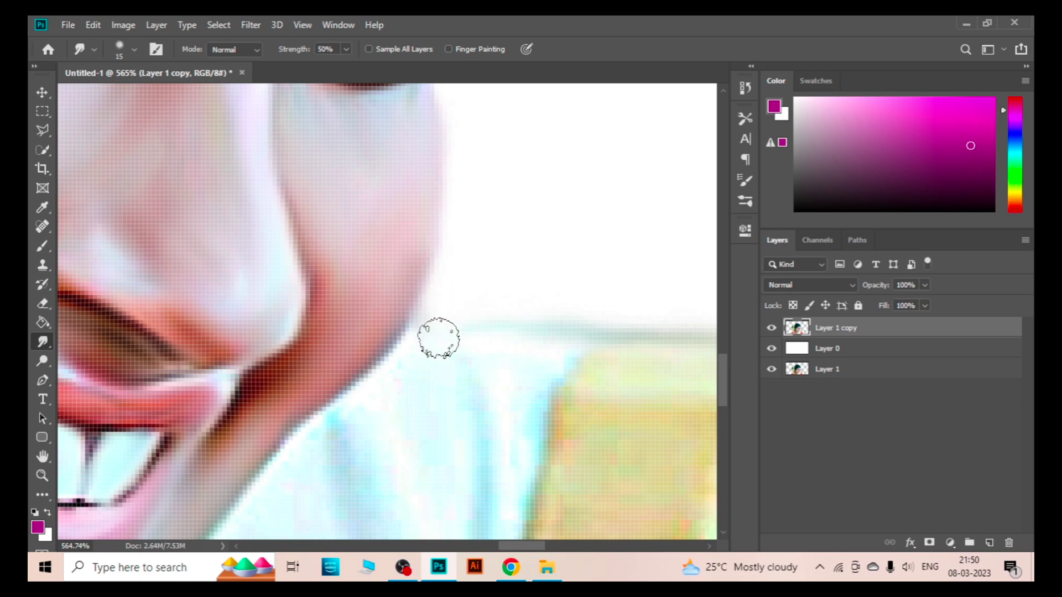
scroll(438, 338, down, 5)
scroll(549, 368, up, 3)
scroll(490, 391, down, 2)
scroll(576, 370, down, 1)
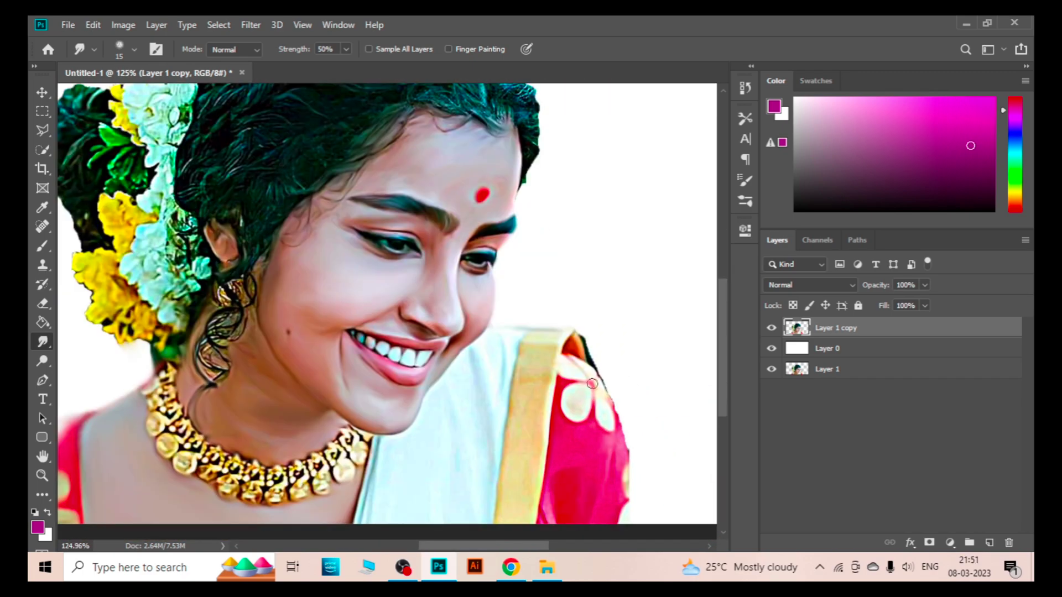
scroll(591, 384, up, 3)
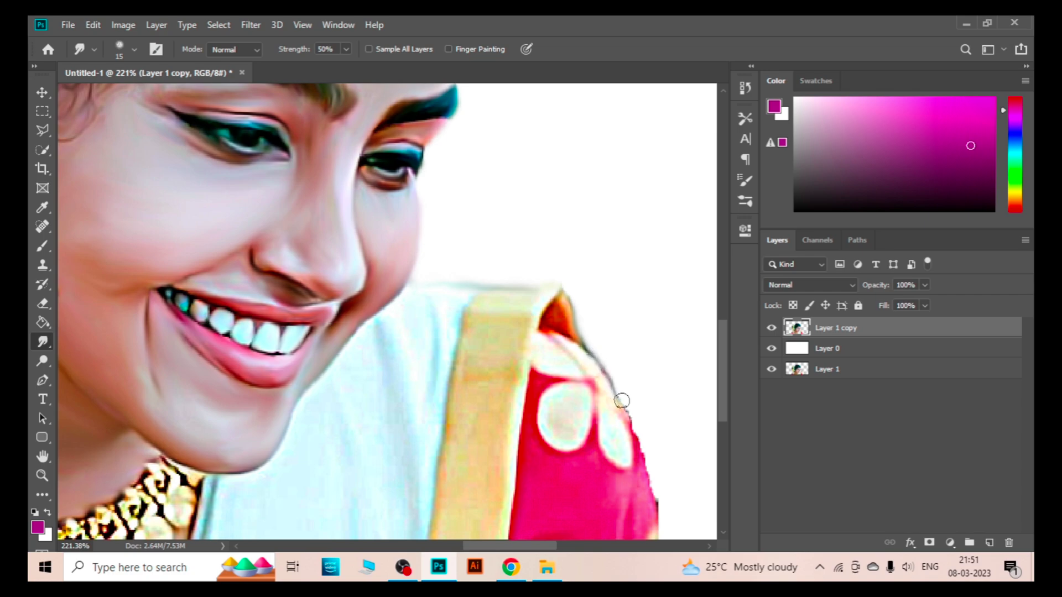
scroll(662, 510, down, 2)
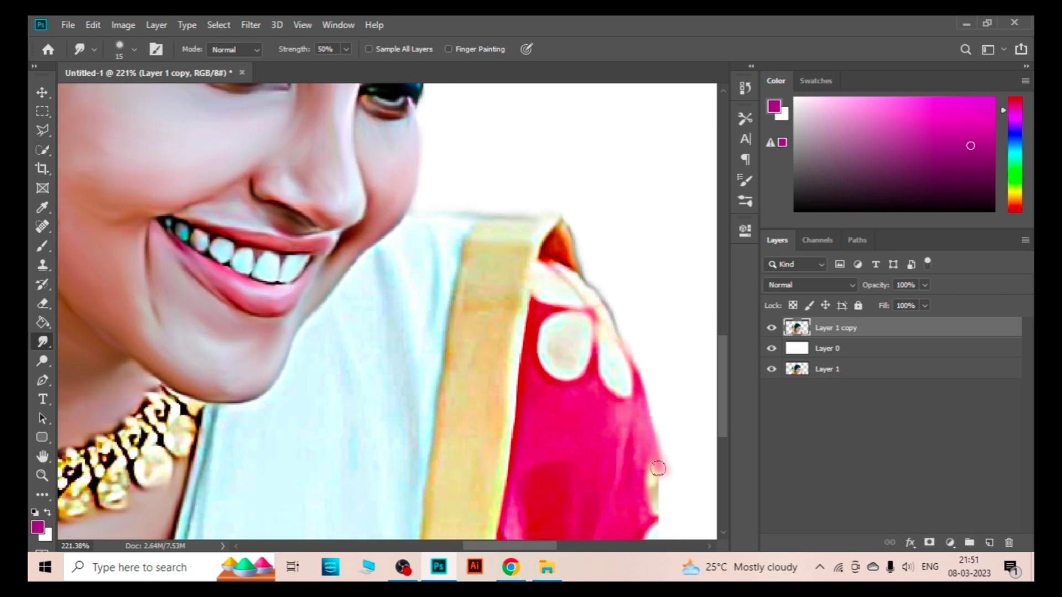
scroll(654, 467, down, 2)
key(bracketright)
key(bracketright)
key(bracketright)
scroll(644, 435, up, 2)
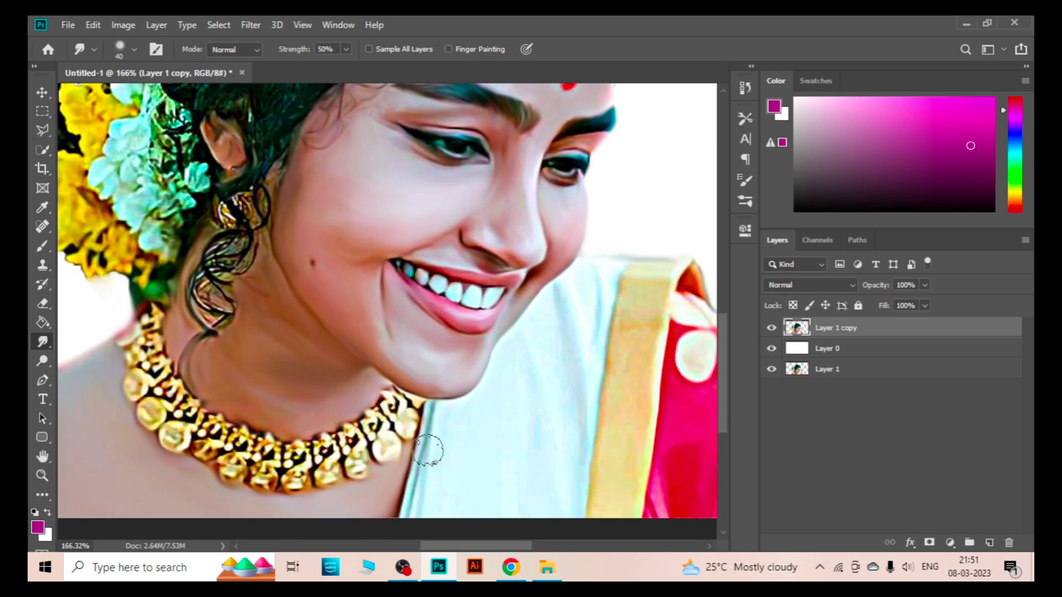
scroll(433, 446, up, 2)
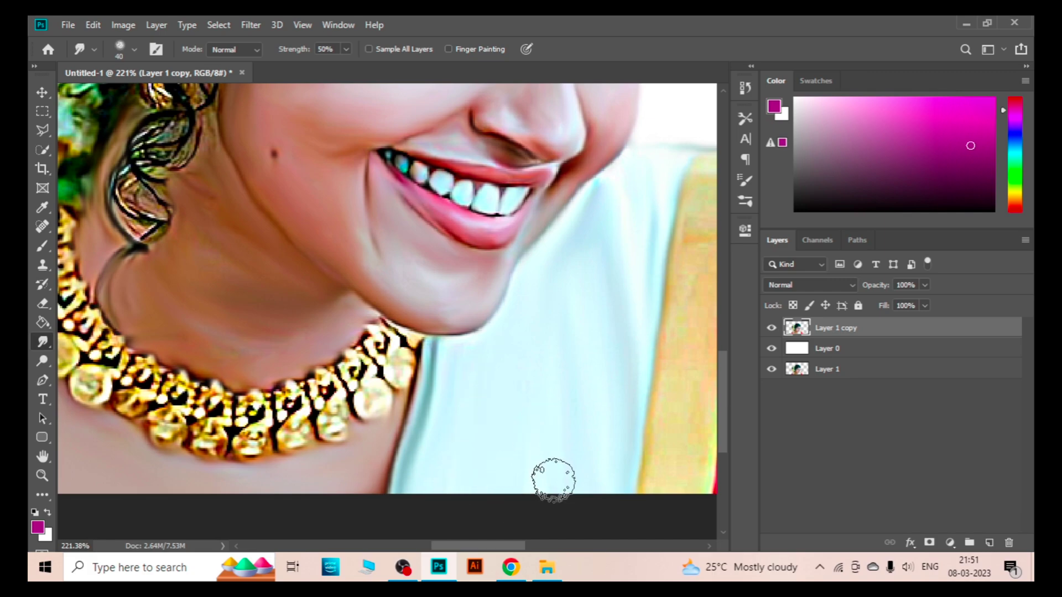
scroll(560, 300, up, 3)
key(bracketleft)
key(bracketleft)
key(bracketleft)
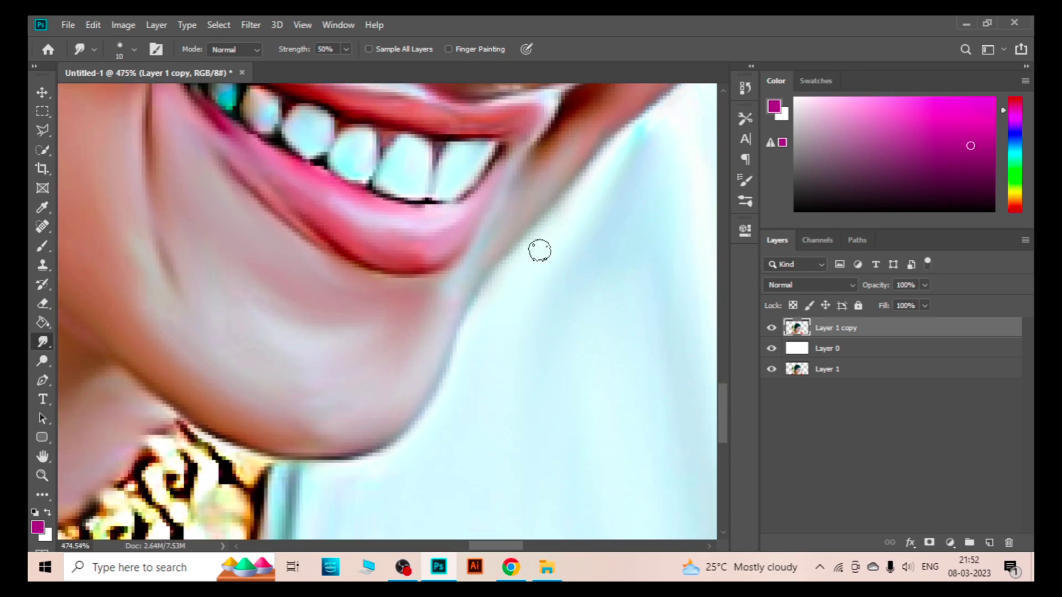
scroll(540, 250, right, 3)
Soften the red saree's right edge with the Smudge tool.
scroll(462, 347, down, 5)
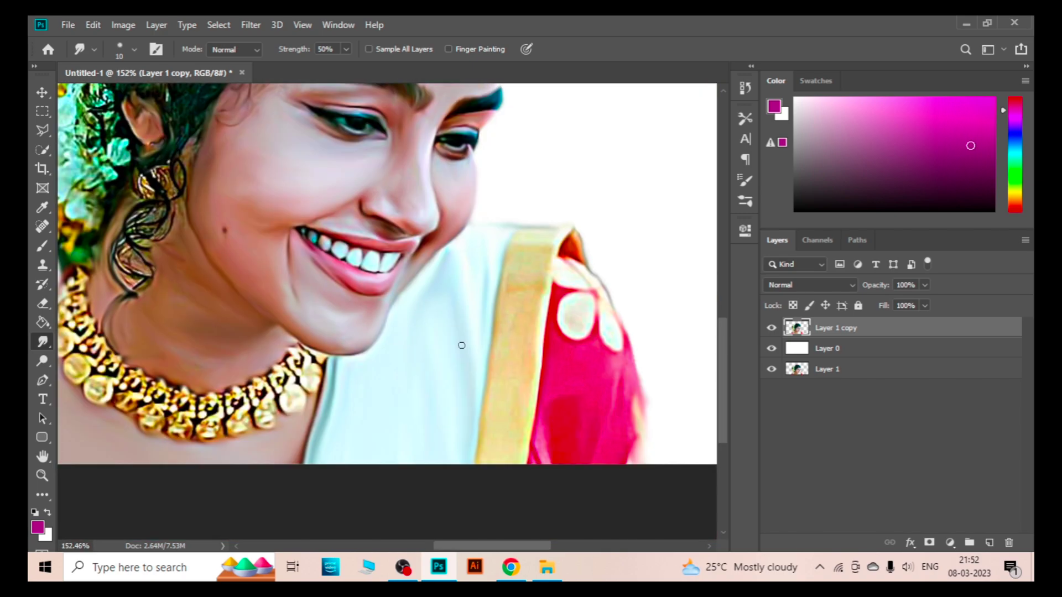
scroll(461, 347, up, 5)
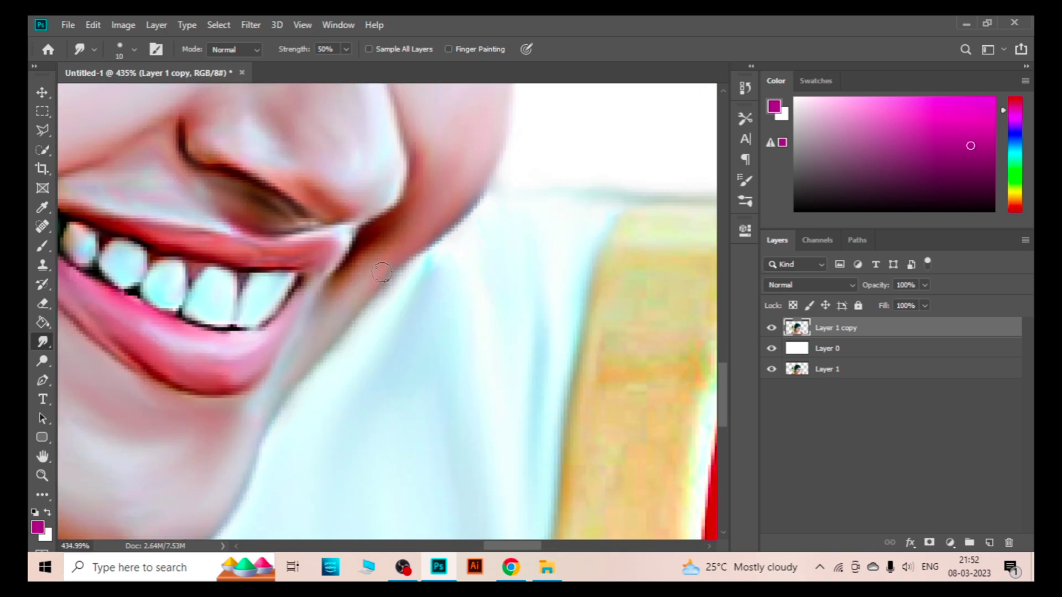
scroll(377, 297, down, 3)
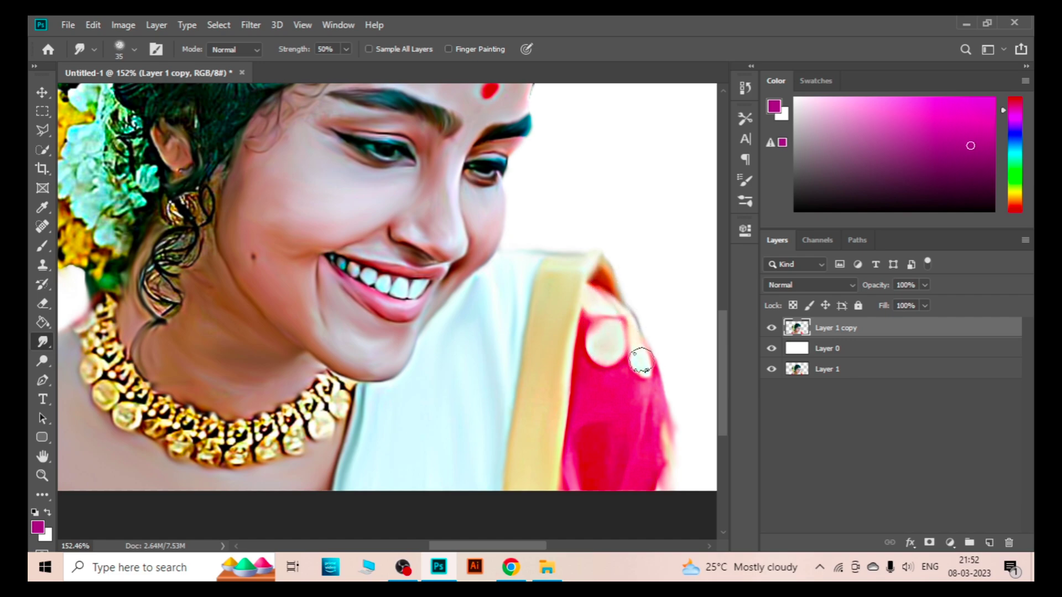
drag(644, 439, 622, 435)
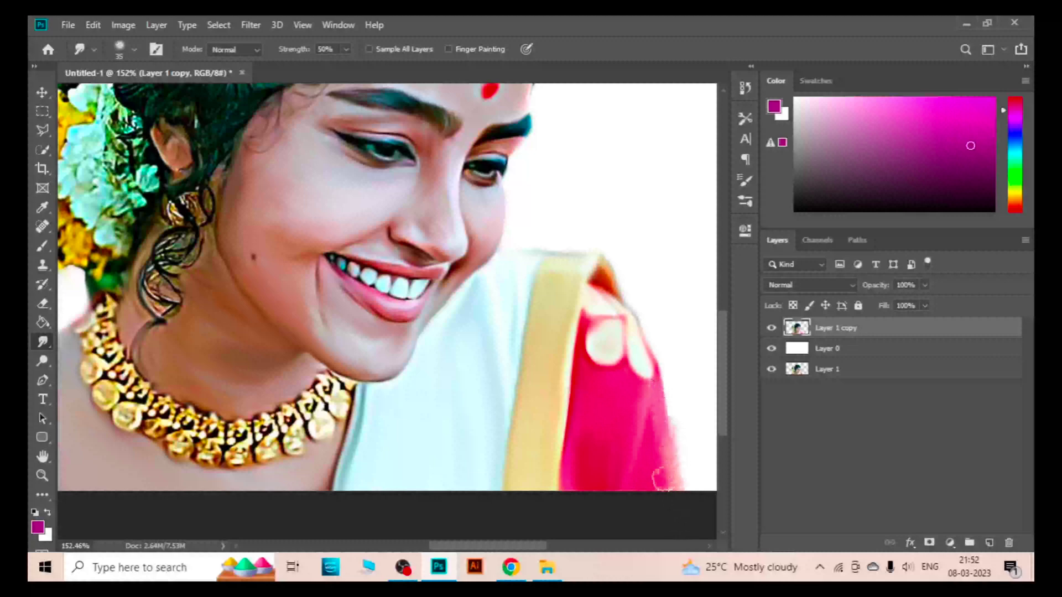
Smear the gold necklace beads below the earring into painterly blobs.
scroll(450, 408, down, 2)
scroll(266, 362, up, 3)
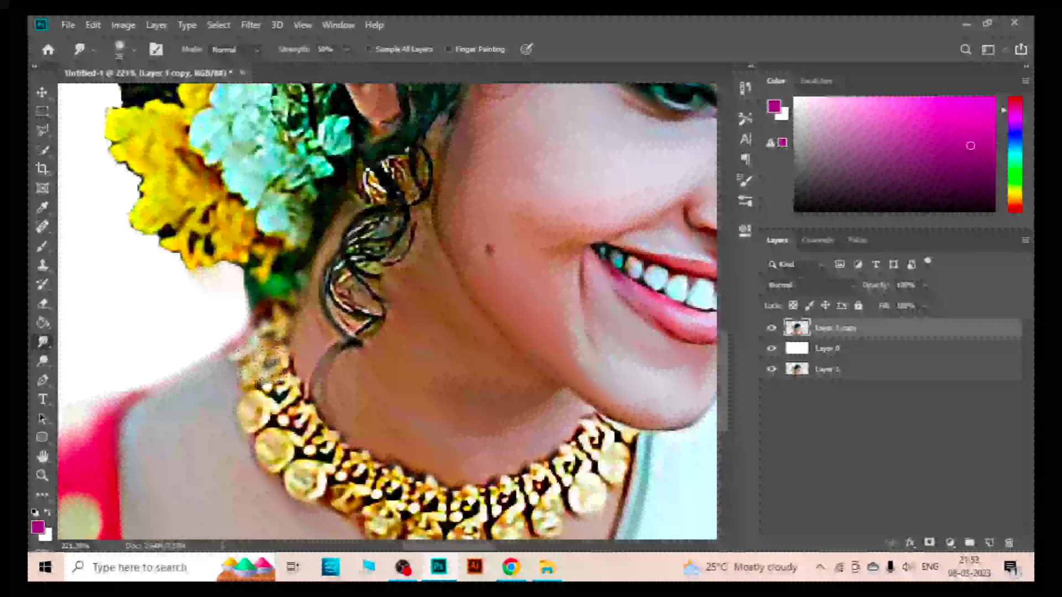
mouse_move(260, 376)
mouse_down()
mouse_move(305, 480)
mouse_move(343, 498)
mouse_move(387, 490)
mouse_move(417, 431)
mouse_move(470, 443)
mouse_move(540, 434)
mouse_move(553, 410)
mouse_move(619, 376)
mouse_move(637, 387)
mouse_up()
scroll(398, 487, down, 2)
scroll(636, 387, up, 1)
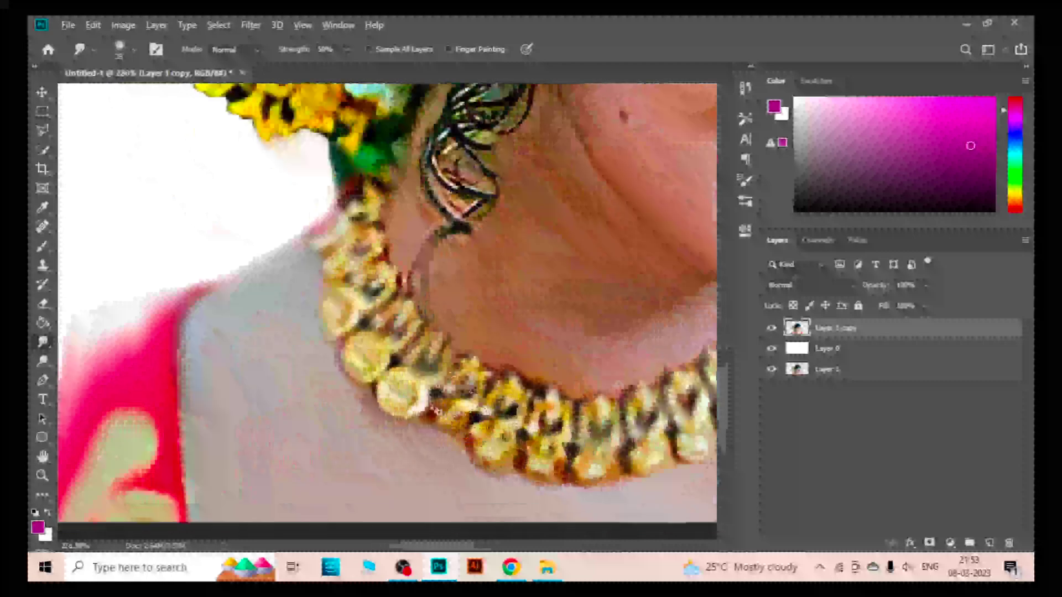
scroll(434, 409, down, 1)
scroll(443, 387, down, 3)
Smear the hair strands across the crown, along the top edge and down the right edge.
scroll(488, 245, up, 3)
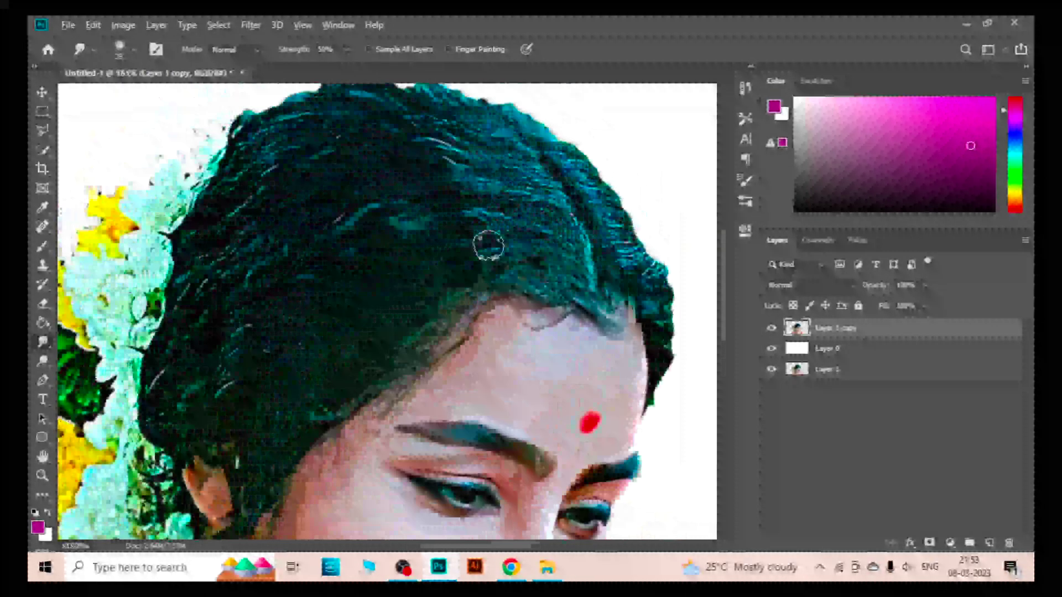
scroll(488, 245, down, 1)
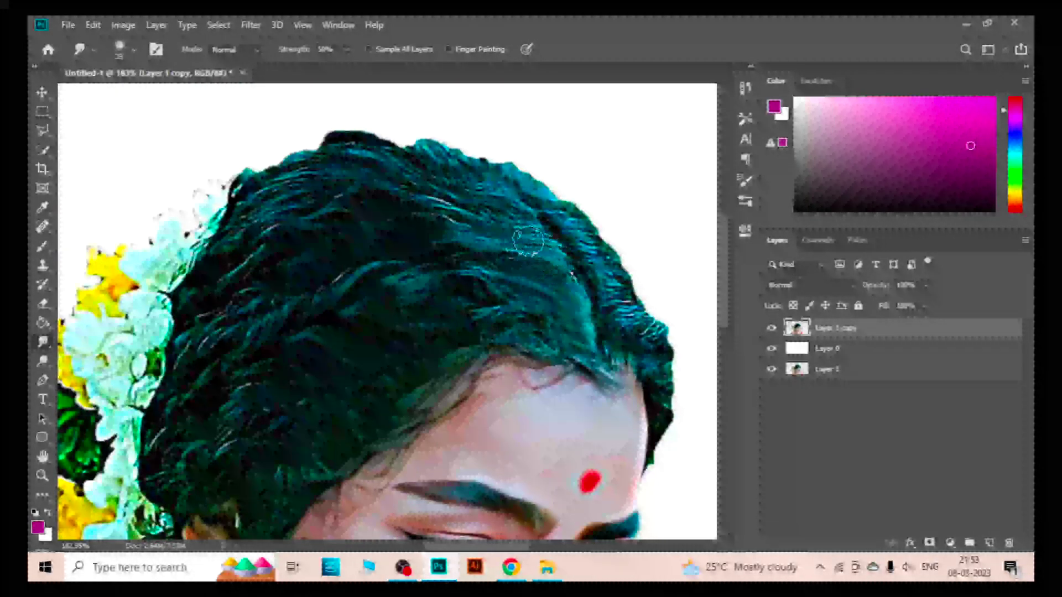
mouse_move(528, 241)
mouse_down()
mouse_move(488, 197)
mouse_move(401, 175)
mouse_up()
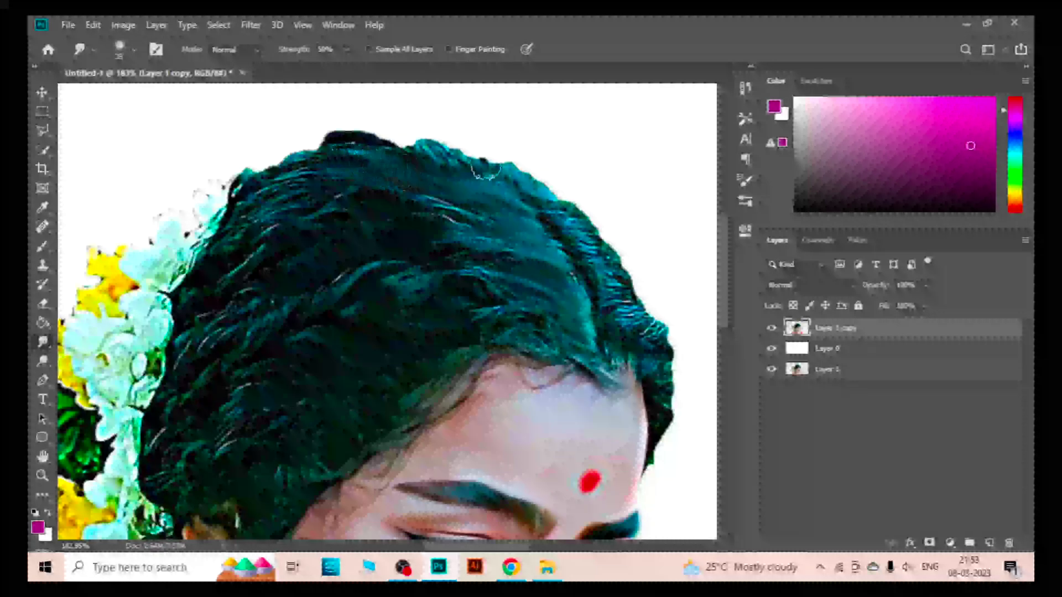
drag(486, 169, 416, 151)
drag(511, 225, 562, 208)
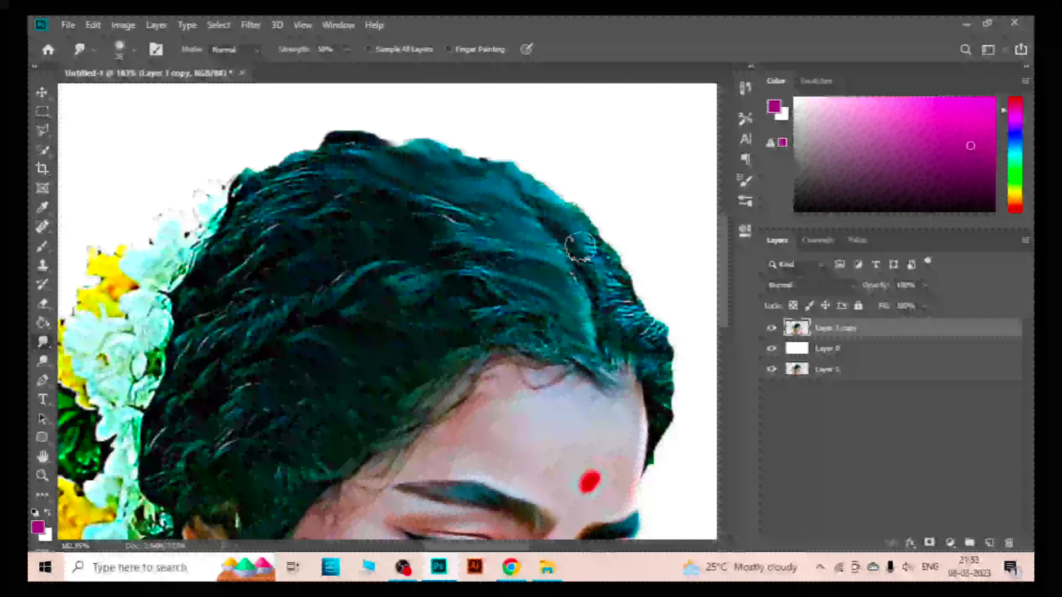
mouse_move(579, 246)
mouse_down()
mouse_move(619, 288)
mouse_move(612, 349)
mouse_move(649, 342)
mouse_up()
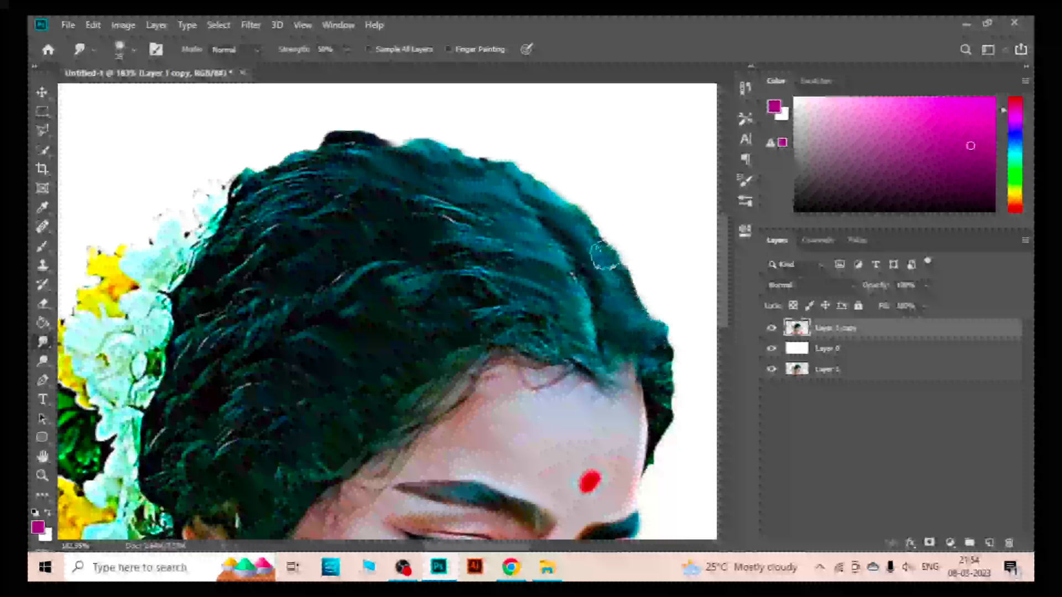
mouse_move(605, 256)
mouse_down()
mouse_move(655, 370)
mouse_move(673, 445)
mouse_up()
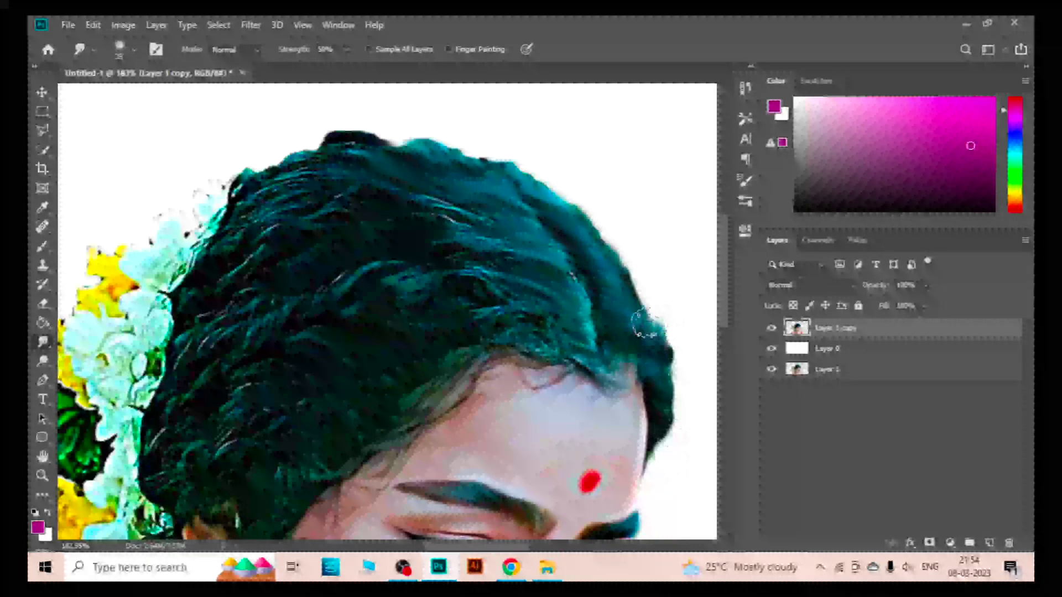
Smooth the dark top cap, hairline, middle and left strands down to the edge beside the flowers.
mouse_move(437, 182)
mouse_down()
mouse_move(339, 131)
mouse_move(261, 185)
mouse_up()
mouse_move(505, 293)
mouse_down()
mouse_move(417, 277)
mouse_move(464, 237)
mouse_move(422, 204)
mouse_up()
mouse_move(518, 329)
mouse_down()
mouse_move(576, 325)
mouse_move(562, 287)
mouse_up()
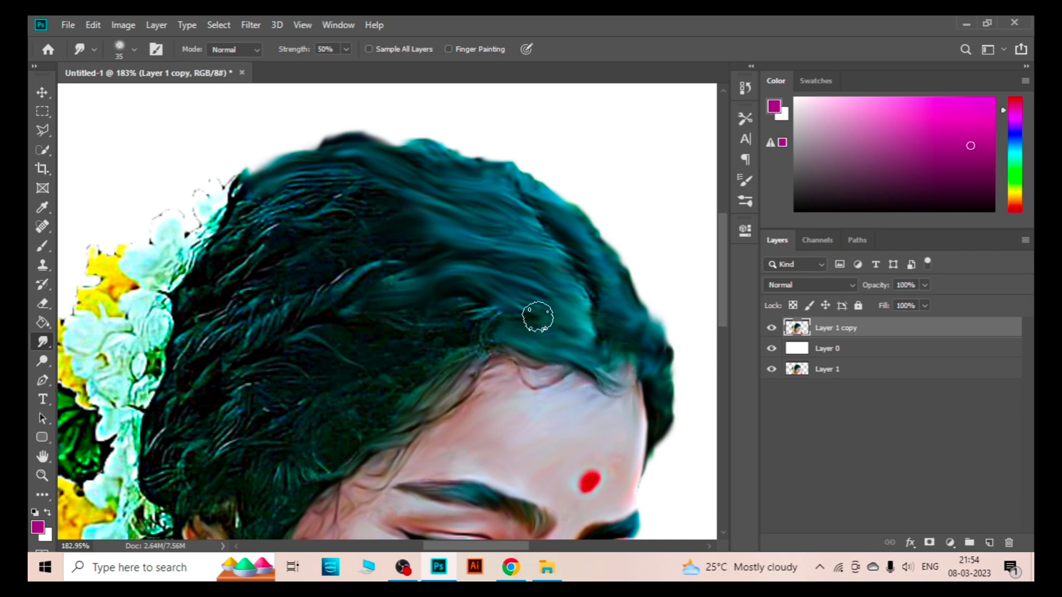
drag(461, 290, 358, 341)
scroll(383, 244, up, 1)
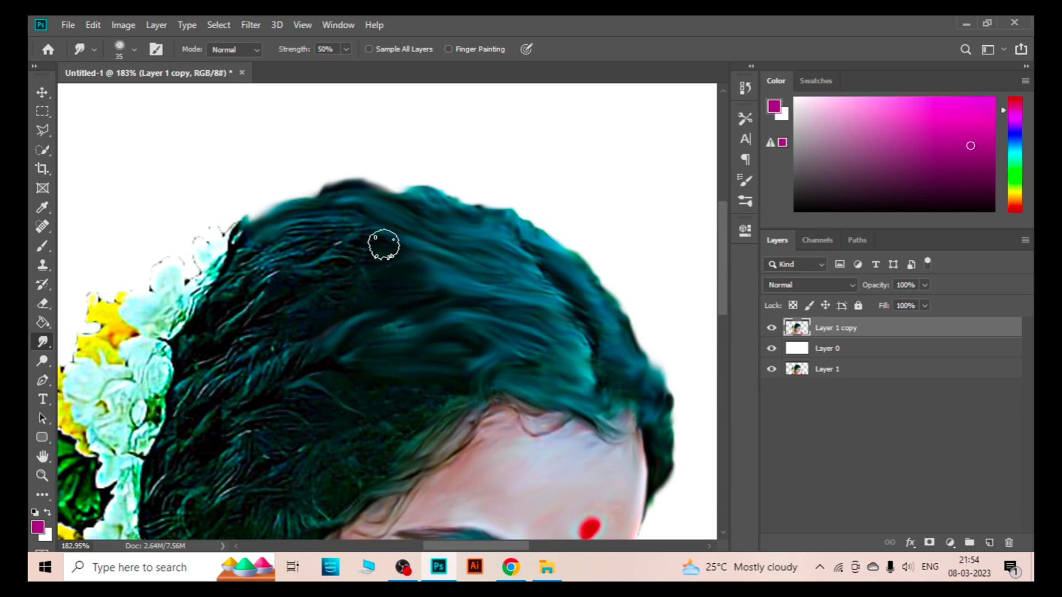
mouse_move(384, 243)
mouse_down()
mouse_move(305, 240)
mouse_move(236, 266)
mouse_move(247, 199)
mouse_move(294, 351)
mouse_move(184, 403)
mouse_move(158, 355)
mouse_move(207, 320)
mouse_up()
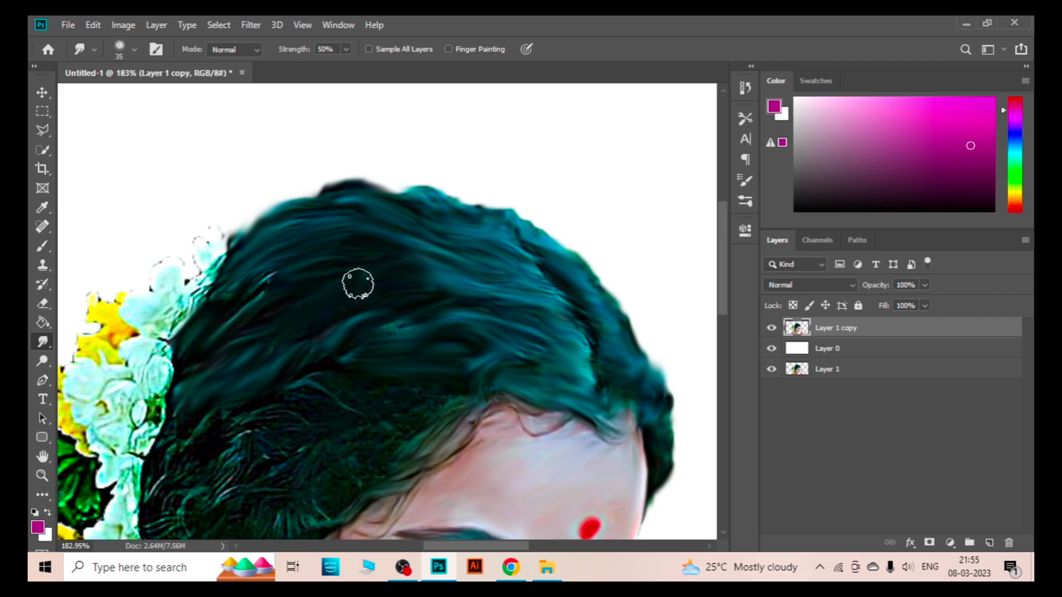
scroll(290, 348, down, 3)
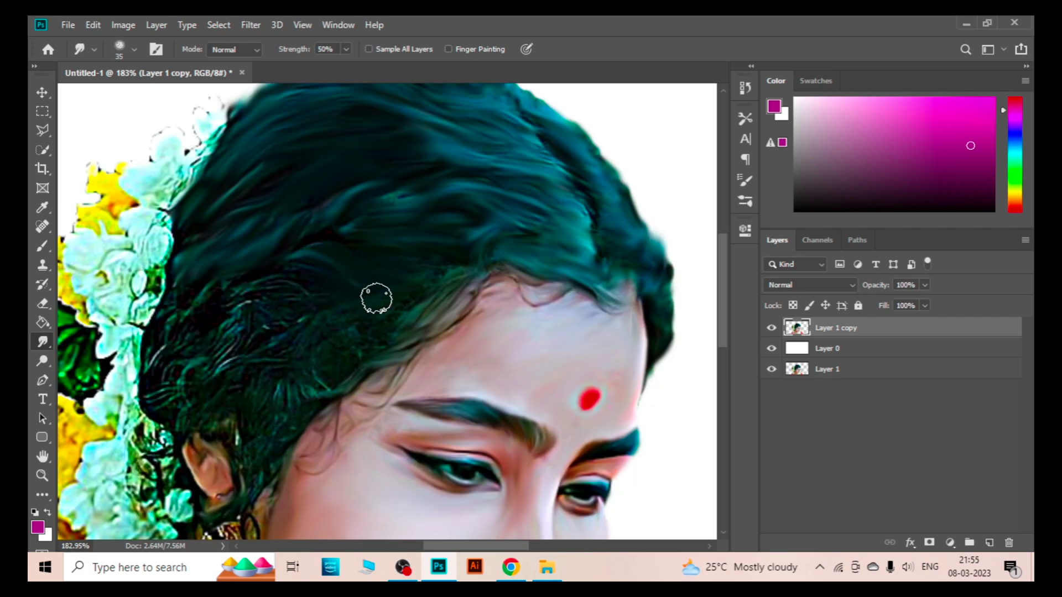
mouse_move(324, 317)
mouse_down()
mouse_move(273, 316)
mouse_move(294, 275)
mouse_move(173, 310)
mouse_move(253, 371)
mouse_up()
mouse_move(176, 390)
mouse_down()
mouse_move(141, 387)
mouse_move(160, 353)
mouse_up()
scroll(244, 400, down, 2)
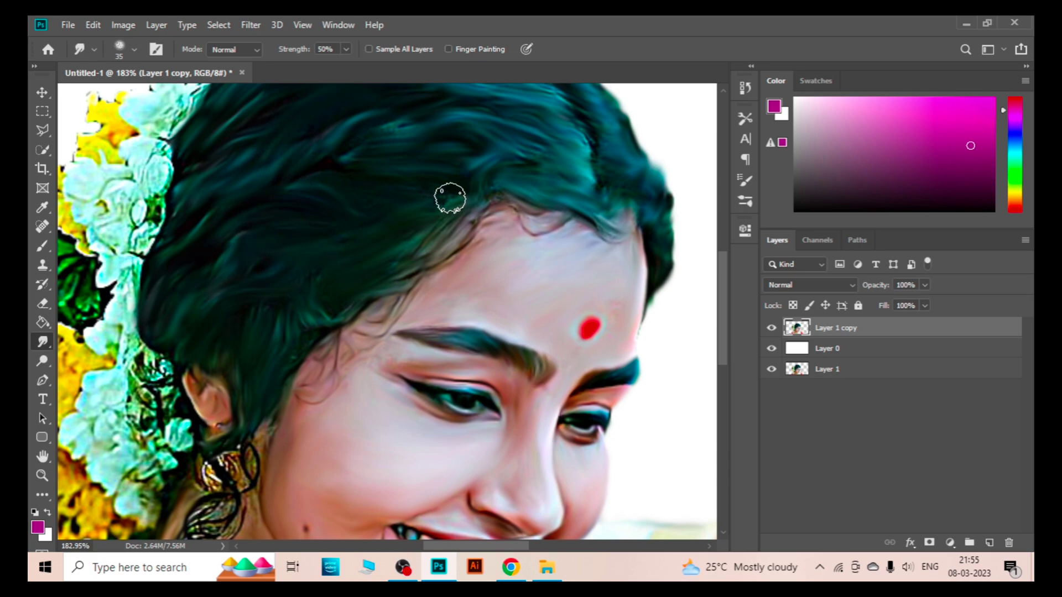
scroll(415, 204, up, 2)
scroll(349, 226, up, 1)
scroll(387, 249, up, 1)
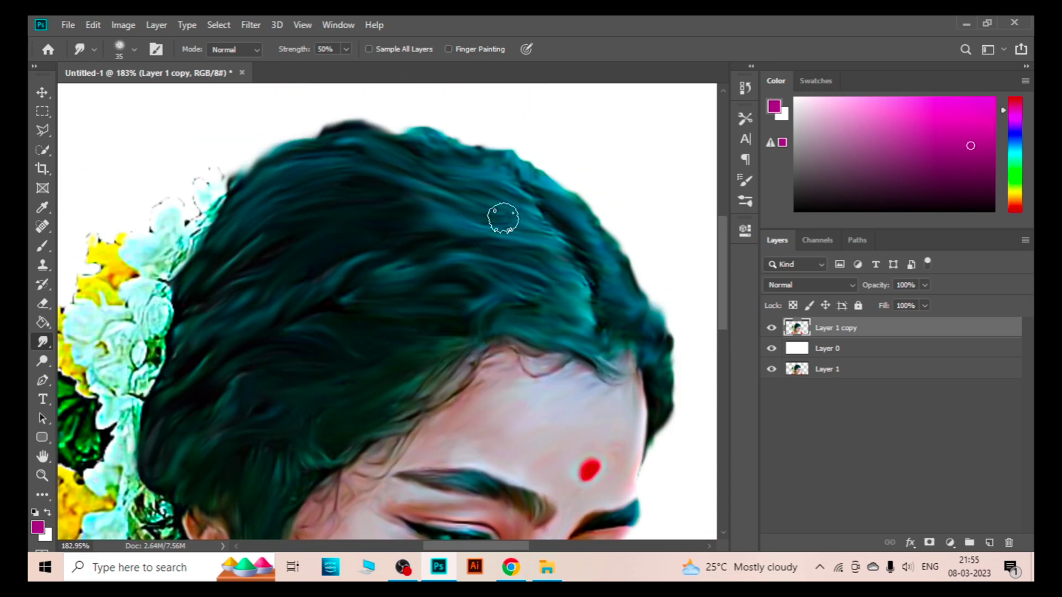
Shrink the smudge brush and smear the earring into soft strokes.
scroll(503, 219, down, 1)
scroll(584, 260, down, 5)
scroll(394, 178, up, 5)
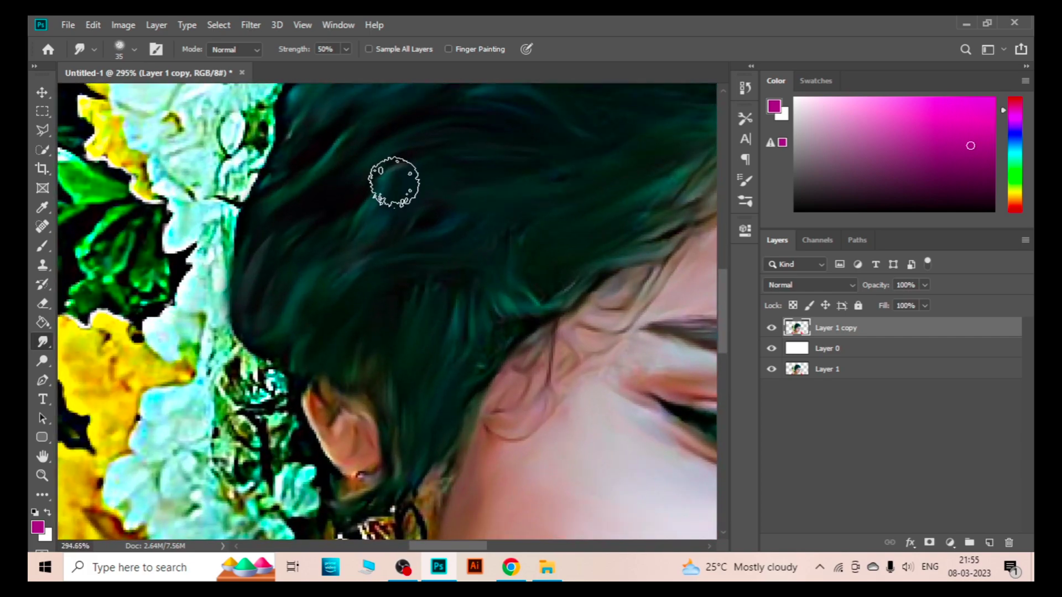
scroll(443, 274, down, 1)
scroll(492, 285, down, 2)
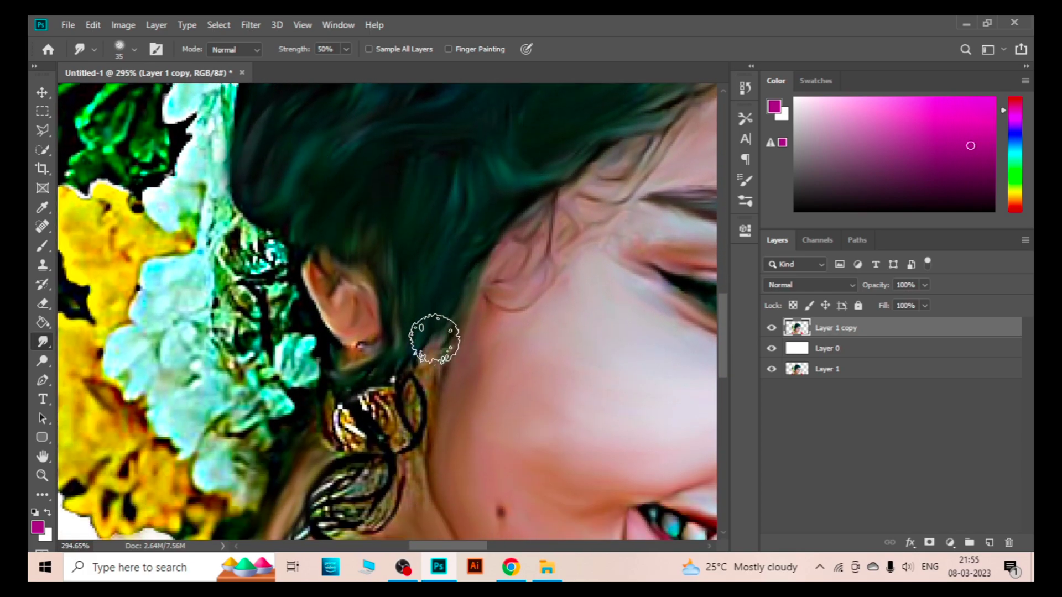
scroll(303, 296, up, 1)
key(bracketleft)
key(bracketleft)
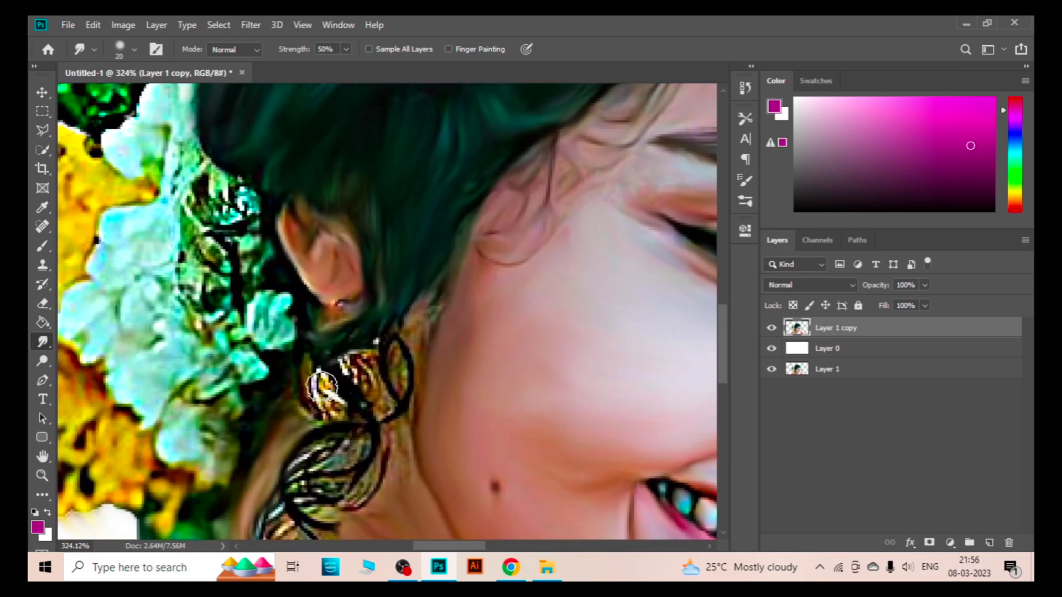
drag(321, 398, 367, 365)
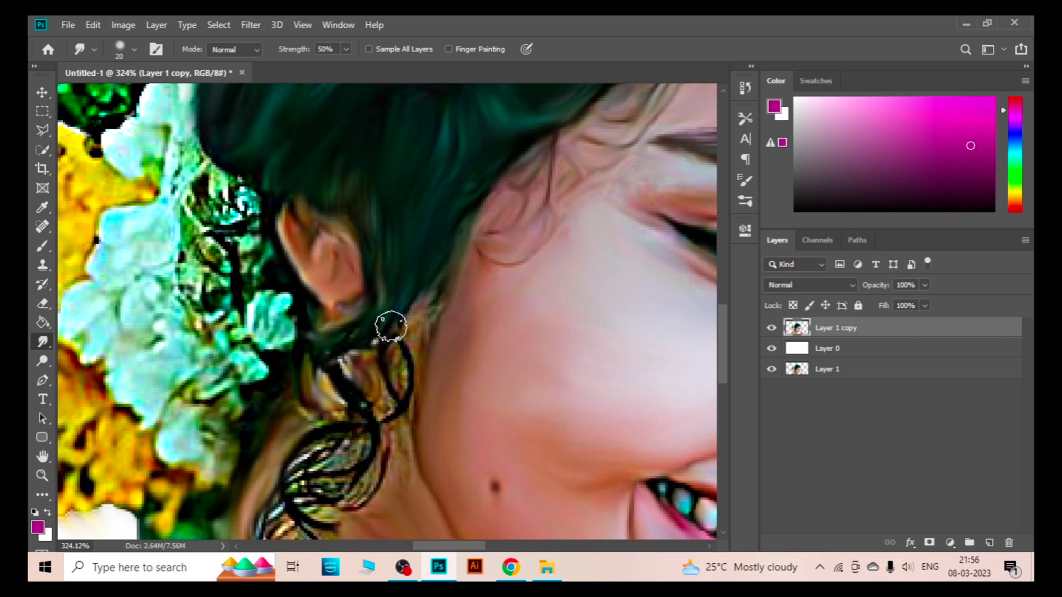
drag(391, 327, 405, 422)
scroll(405, 422, down, 2)
mouse_move(381, 387)
mouse_down()
mouse_move(352, 415)
mouse_move(356, 386)
mouse_move(299, 442)
mouse_move(289, 429)
mouse_move(298, 418)
mouse_up()
Smear the hair strands upward from the earring and blur the hair's edge against the flowers.
scroll(356, 387, down, 2)
scroll(290, 429, down, 2)
mouse_move(326, 330)
mouse_down()
mouse_move(351, 251)
mouse_move(346, 158)
mouse_up()
scroll(408, 298, up, 1)
scroll(360, 276, up, 3)
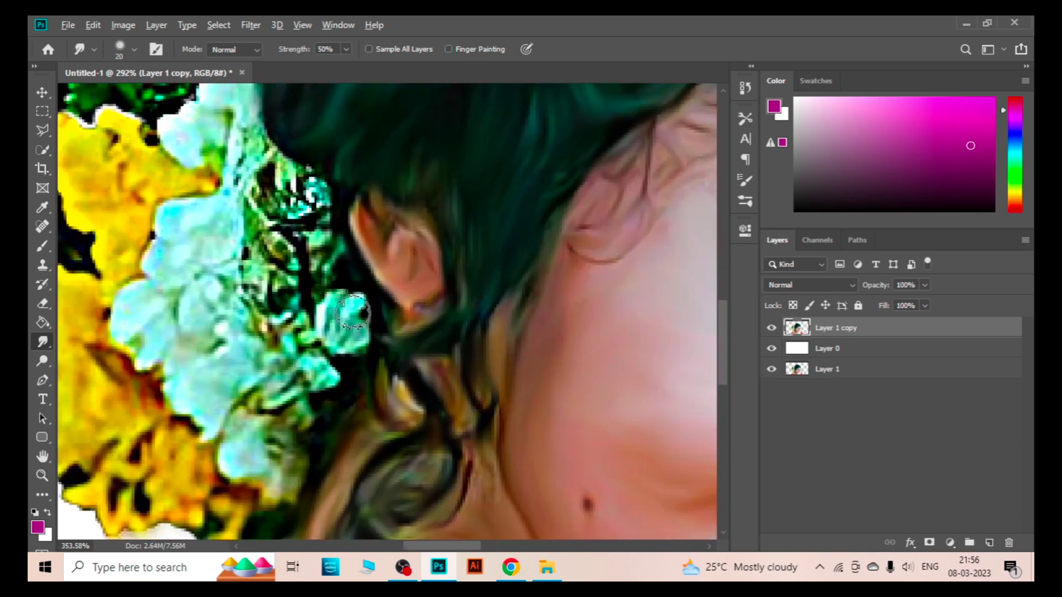
scroll(325, 257, up, 2)
mouse_move(324, 258)
mouse_down()
mouse_move(263, 191)
mouse_move(276, 260)
mouse_move(310, 218)
mouse_move(259, 301)
mouse_move(285, 313)
mouse_move(308, 254)
mouse_move(275, 171)
mouse_move(271, 366)
mouse_move(343, 374)
mouse_move(320, 320)
mouse_move(280, 445)
mouse_move(265, 403)
mouse_move(280, 455)
mouse_move(199, 387)
mouse_move(218, 318)
mouse_move(147, 304)
mouse_move(202, 266)
mouse_move(161, 289)
mouse_move(166, 273)
mouse_move(225, 380)
mouse_up()
scroll(272, 424, down, 2)
scroll(163, 304, up, 2)
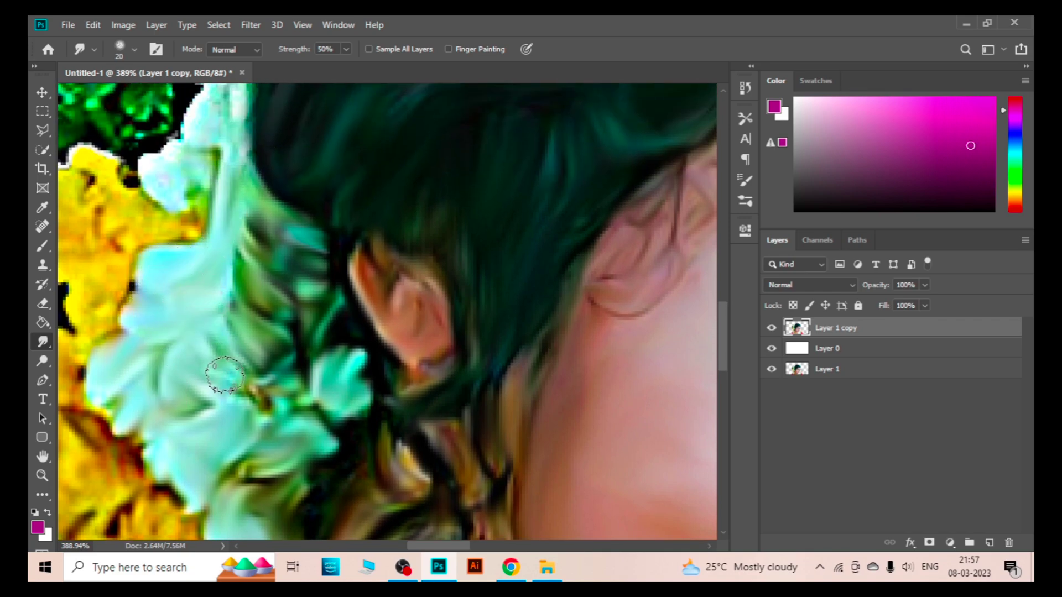
Smear the light-blue flower edge and pale petals up to the yellow flower.
scroll(165, 279, up, 2)
mouse_move(165, 279)
mouse_down()
mouse_move(155, 260)
mouse_move(225, 171)
mouse_move(185, 244)
mouse_move(225, 221)
mouse_move(286, 224)
mouse_move(157, 234)
mouse_move(225, 213)
mouse_move(284, 178)
mouse_move(296, 213)
mouse_move(306, 153)
mouse_up()
scroll(225, 171, up, 2)
scroll(225, 221, up, 2)
scroll(286, 224, up, 1)
scroll(157, 234, up, 2)
scroll(232, 214, up, 1)
mouse_move(232, 214)
mouse_down()
mouse_move(214, 339)
mouse_move(176, 252)
mouse_move(126, 230)
mouse_up()
scroll(256, 356, up, 1)
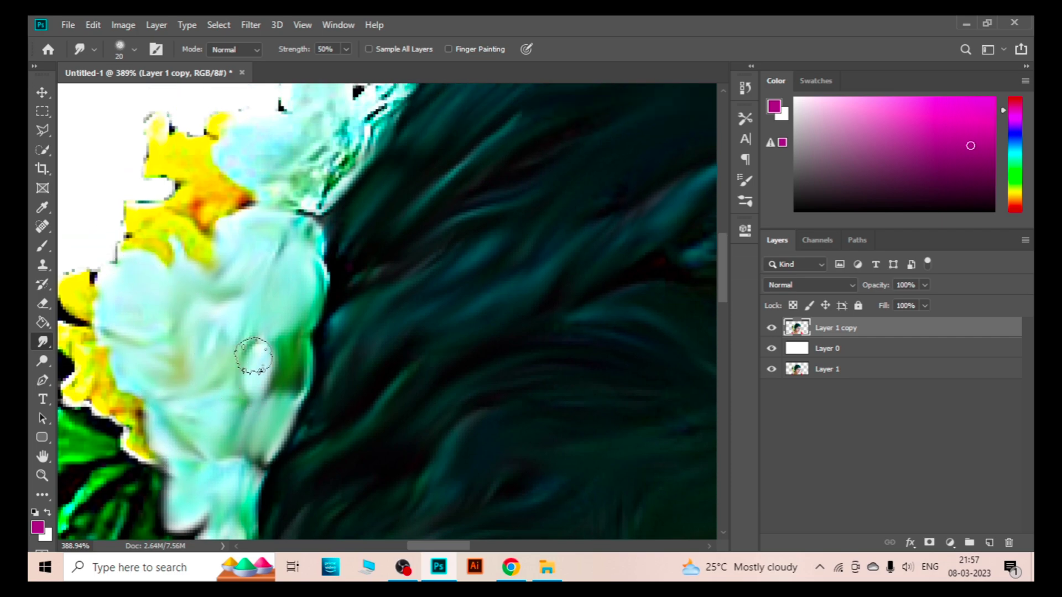
scroll(257, 356, up, 2)
mouse_move(296, 284)
mouse_down()
mouse_move(253, 255)
mouse_move(342, 135)
mouse_up()
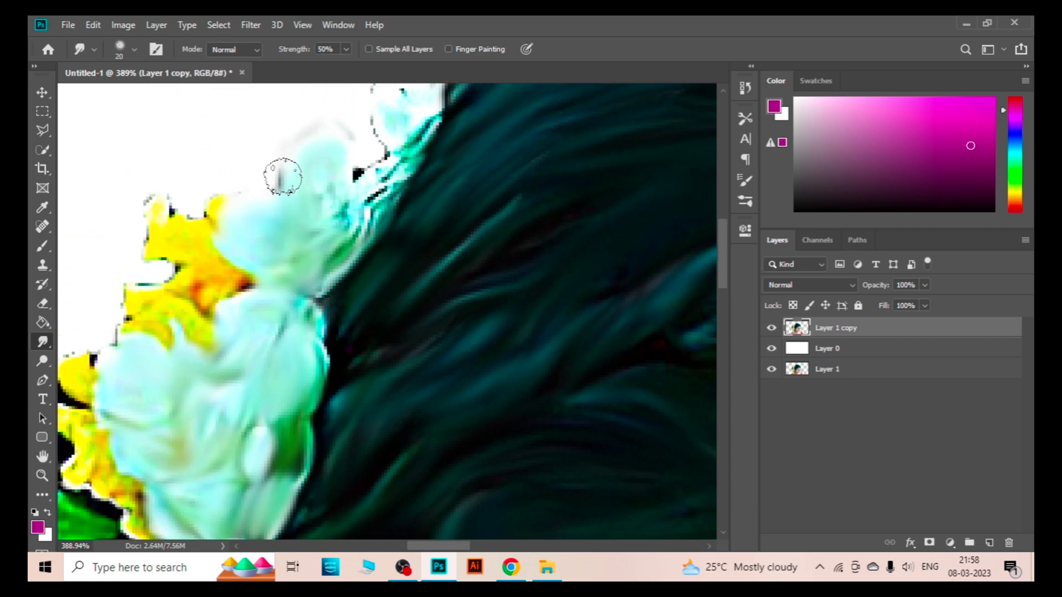
Smudge the yellow flowers and green leaves of the hair garland into soft blobs.
scroll(378, 260, up, 2)
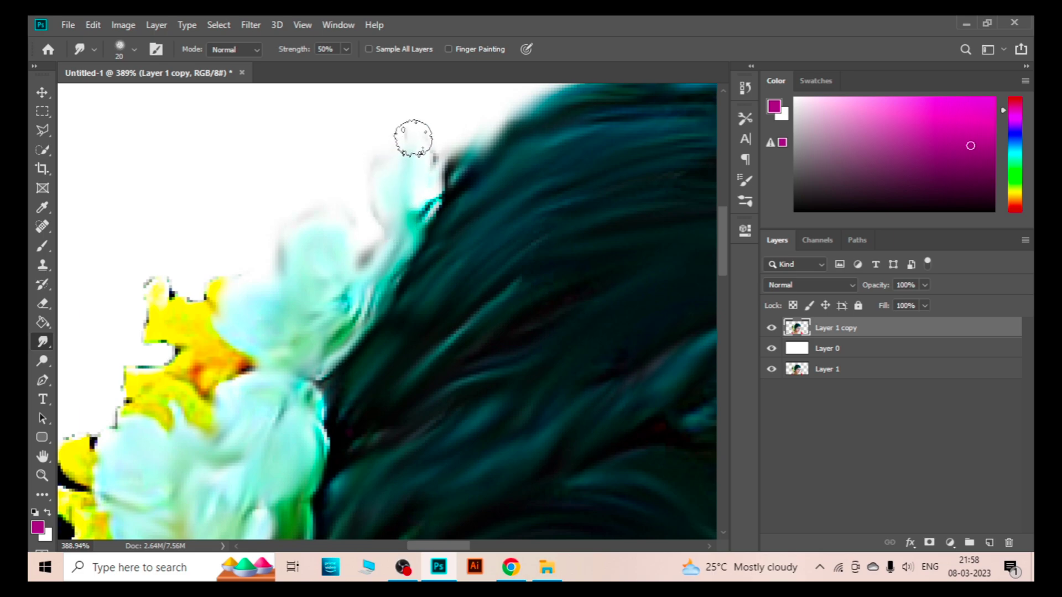
scroll(347, 301, down, 3)
scroll(303, 404, up, 1)
scroll(303, 405, down, 1)
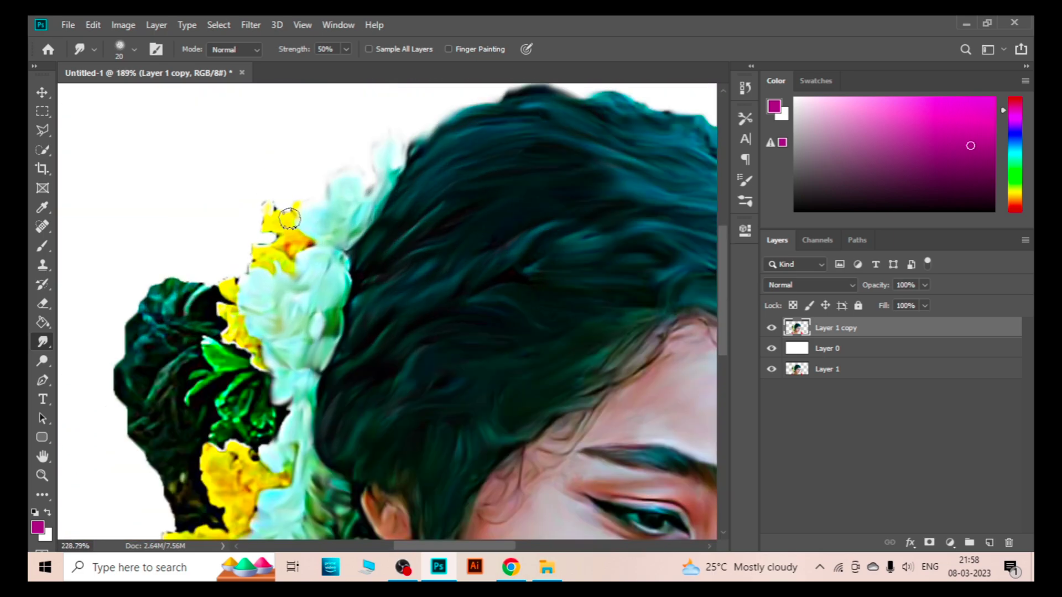
scroll(261, 185, up, 2)
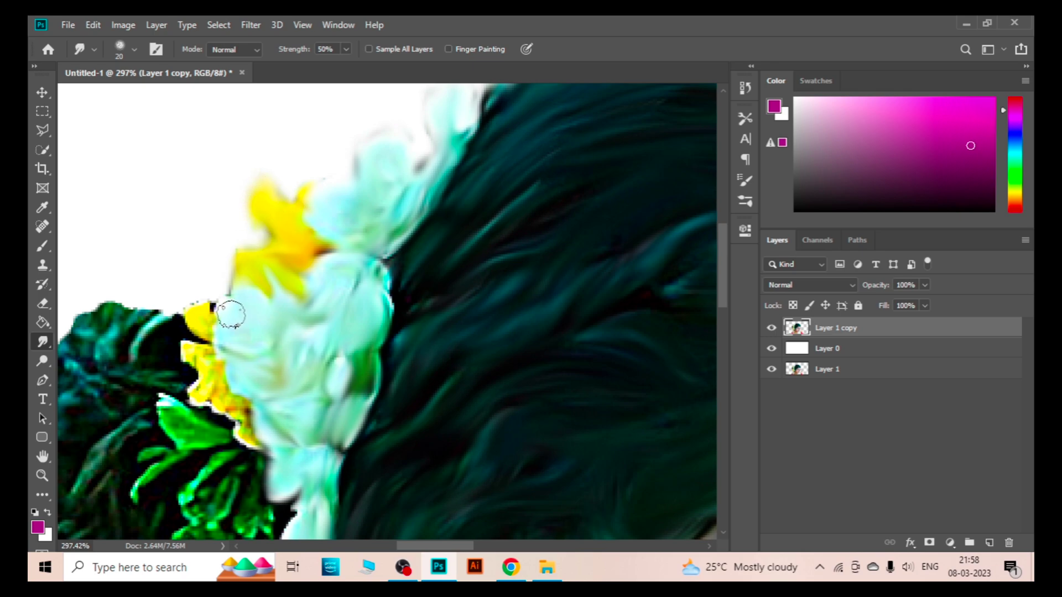
scroll(238, 276, down, 1)
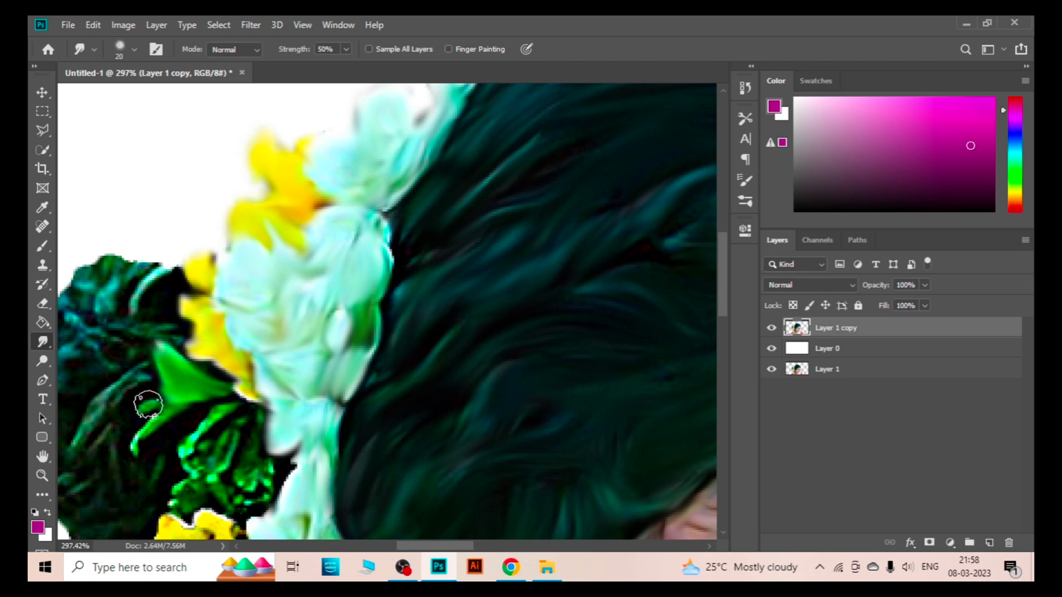
scroll(206, 404, down, 1)
scroll(207, 404, down, 1)
mouse_move(207, 404)
mouse_down()
mouse_move(232, 362)
mouse_move(237, 427)
mouse_move(185, 443)
mouse_move(228, 462)
mouse_up()
scroll(227, 462, down, 1)
scroll(215, 287, down, 2)
mouse_move(216, 288)
mouse_down()
mouse_move(188, 387)
mouse_move(232, 344)
mouse_move(276, 354)
mouse_up()
scroll(238, 343, down, 3)
mouse_move(210, 293)
mouse_down()
mouse_move(111, 288)
mouse_move(145, 352)
mouse_move(141, 421)
mouse_move(183, 464)
mouse_move(221, 414)
mouse_move(201, 371)
mouse_move(237, 412)
mouse_move(182, 458)
mouse_move(271, 429)
mouse_up()
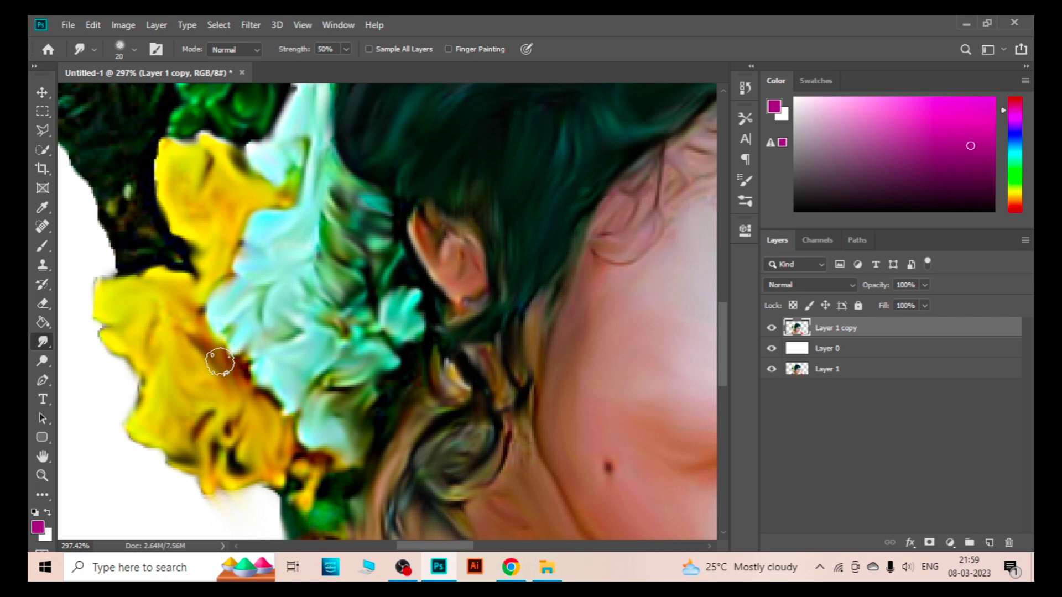
Smear the yellow petal edge and the left and upper-left dark foliage edges.
scroll(220, 362, down, 3)
drag(212, 354, 130, 269)
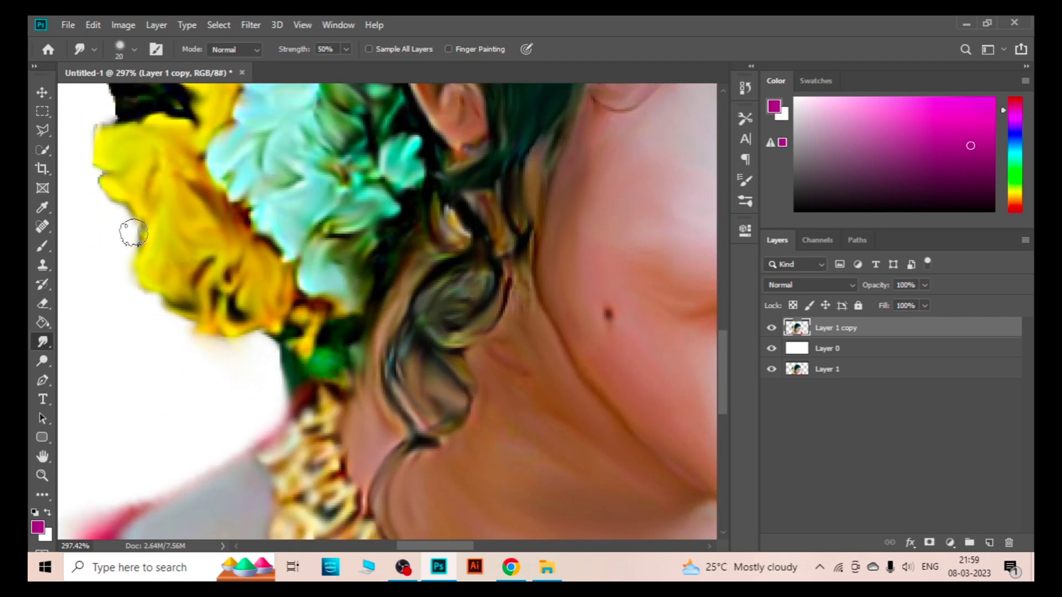
scroll(90, 163, down, 1)
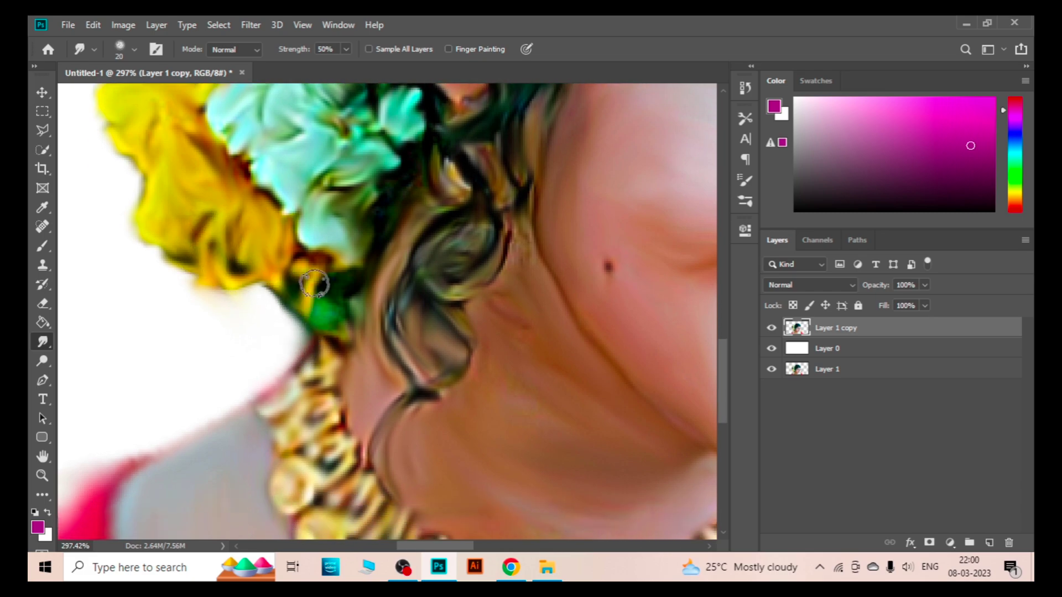
scroll(319, 309, down, 3)
scroll(318, 308, up, 3)
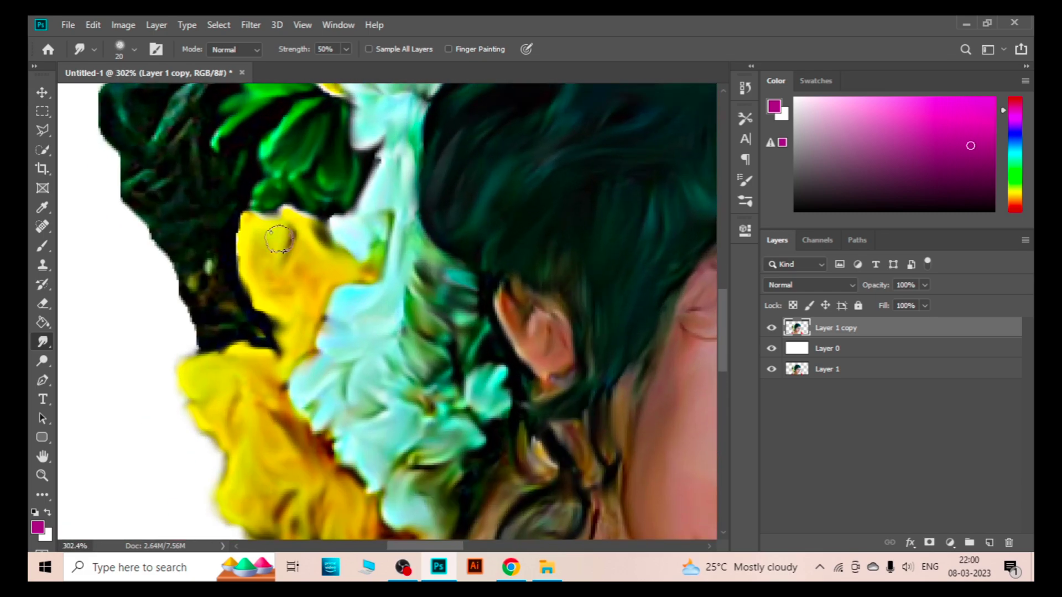
scroll(238, 265, up, 1)
mouse_move(215, 194)
mouse_down()
mouse_move(147, 329)
mouse_move(194, 422)
mouse_move(178, 433)
mouse_up()
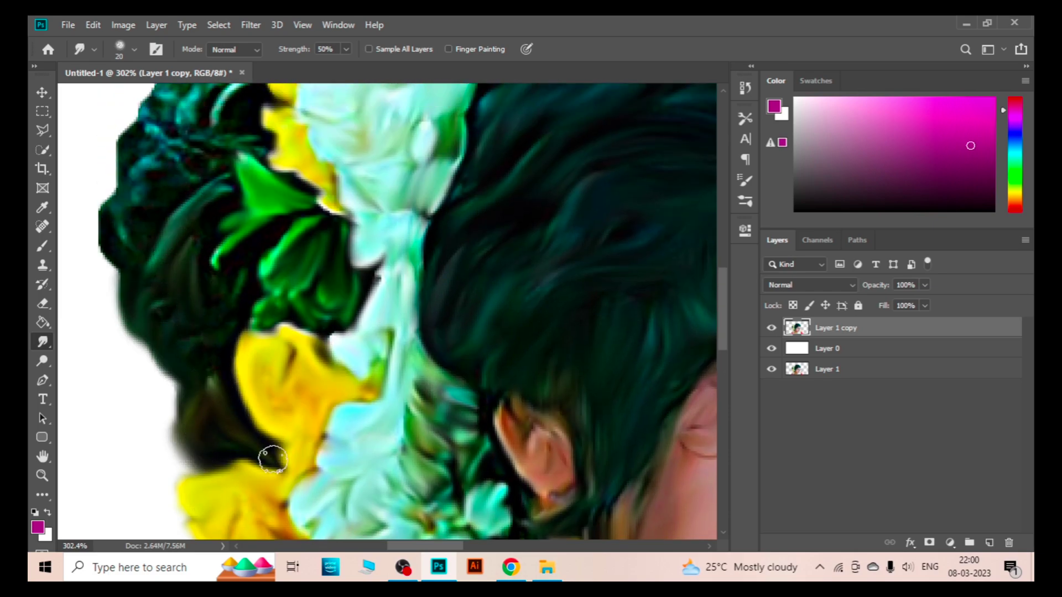
scroll(267, 451, up, 2)
mouse_move(118, 320)
mouse_down()
mouse_move(106, 313)
mouse_move(131, 223)
mouse_move(154, 190)
mouse_move(161, 214)
mouse_move(204, 225)
mouse_move(255, 160)
mouse_move(251, 121)
mouse_move(241, 181)
mouse_move(254, 178)
mouse_move(191, 176)
mouse_move(194, 318)
mouse_move(217, 369)
mouse_up()
Zoom out to the full portrait, then make Layer 0 active with the Paint Bucket tool.
scroll(323, 284, down, 2)
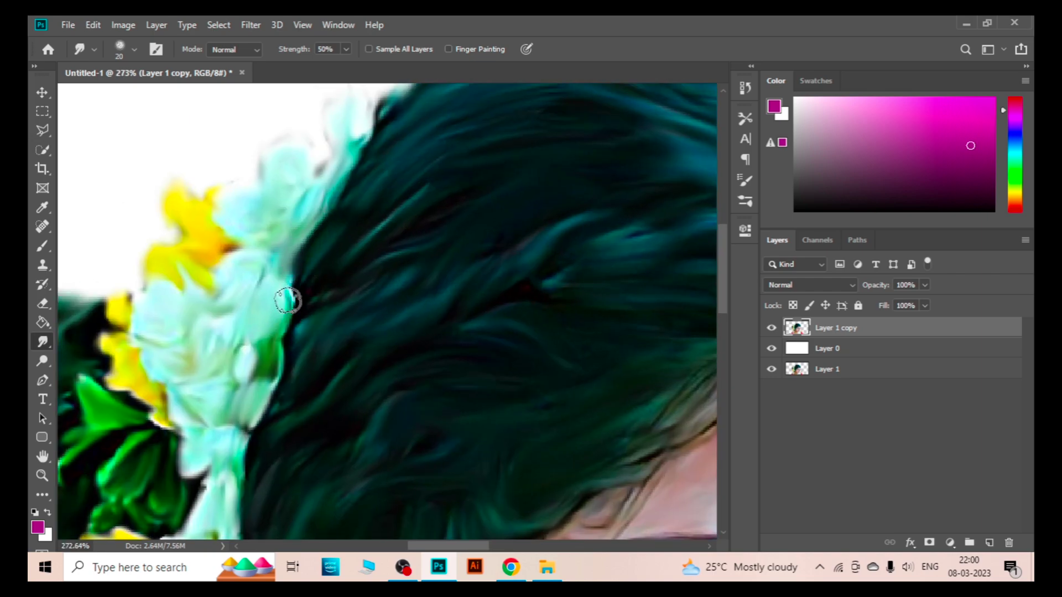
scroll(332, 238, down, 1)
scroll(365, 199, down, 2)
scroll(351, 277, down, 1)
scroll(354, 354, up, 3)
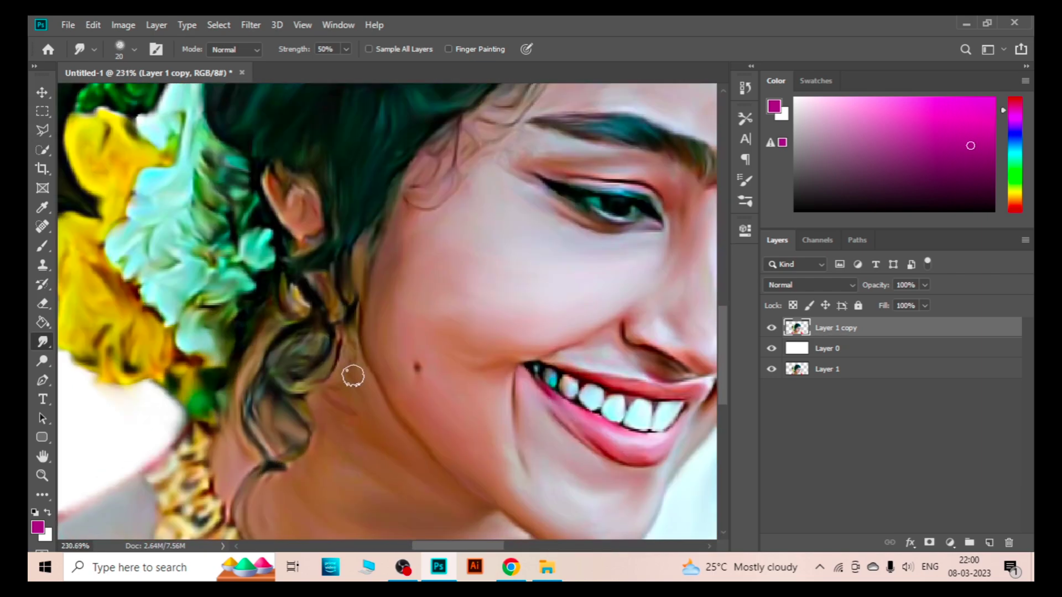
scroll(298, 266, up, 2)
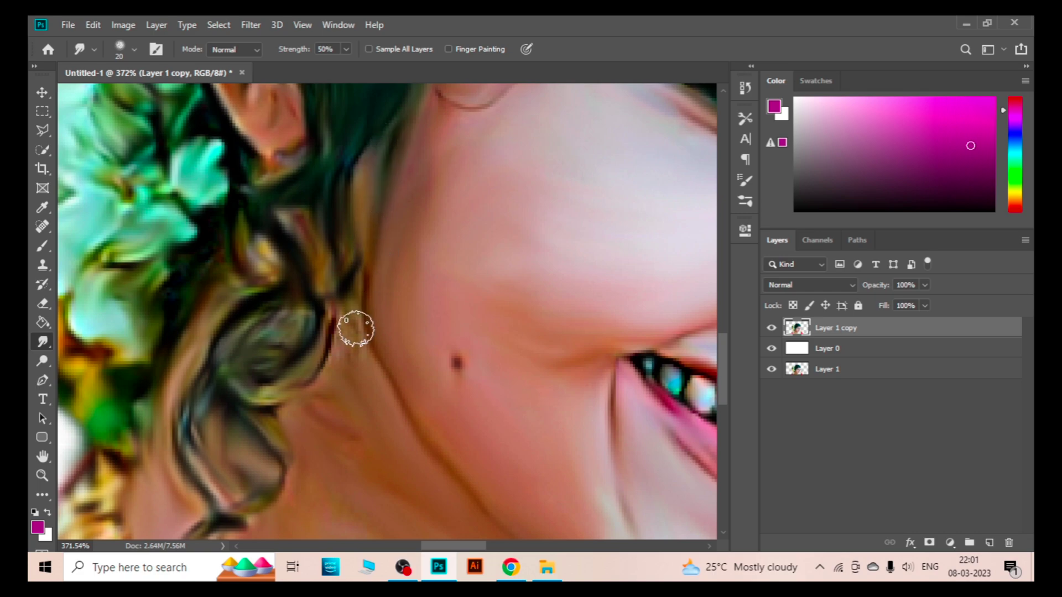
scroll(344, 339, down, 2)
scroll(357, 318, up, 2)
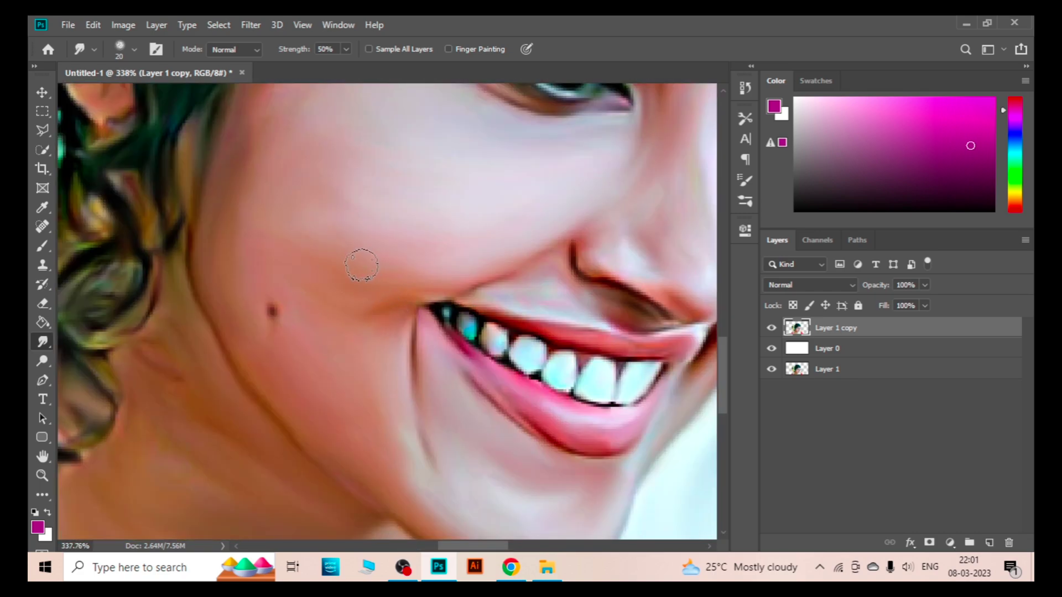
scroll(301, 327, down, 5)
scroll(265, 299, up, 1)
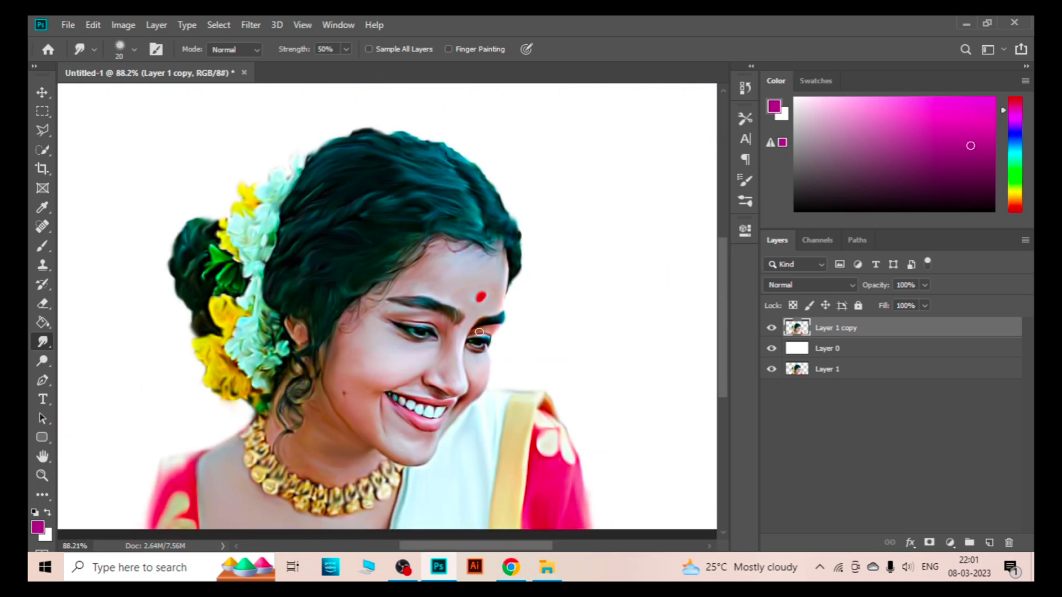
scroll(231, 272, down, 2)
key(v)
click(827, 349)
Fill the white background on Layer 0 with a dark red using the Paint Bucket.
key(g)
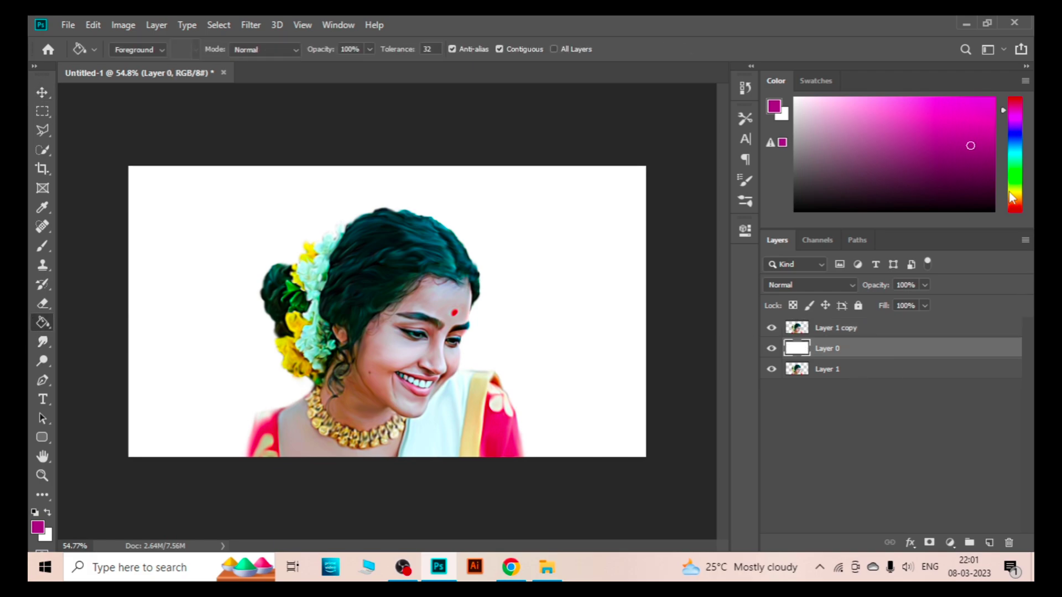
click(1015, 204)
click(972, 180)
click(431, 288)
Reselect Layer 1 copy with the Smudge tool and smooth the hair edges against the red.
key(v)
scroll(470, 265, up, 3)
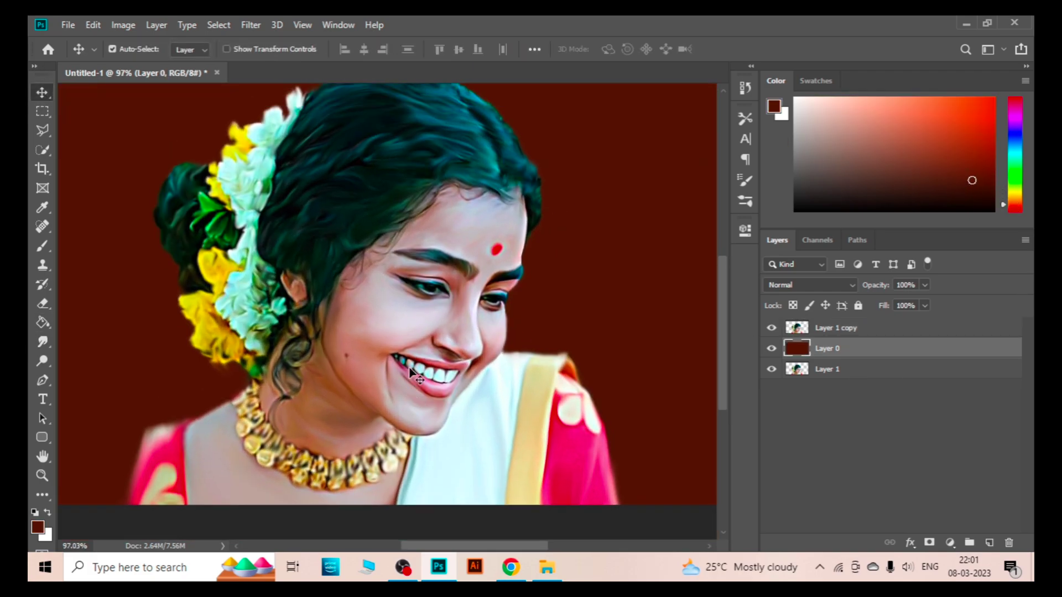
scroll(470, 266, up, 1)
click(835, 328)
key(r)
scroll(517, 239, up, 5)
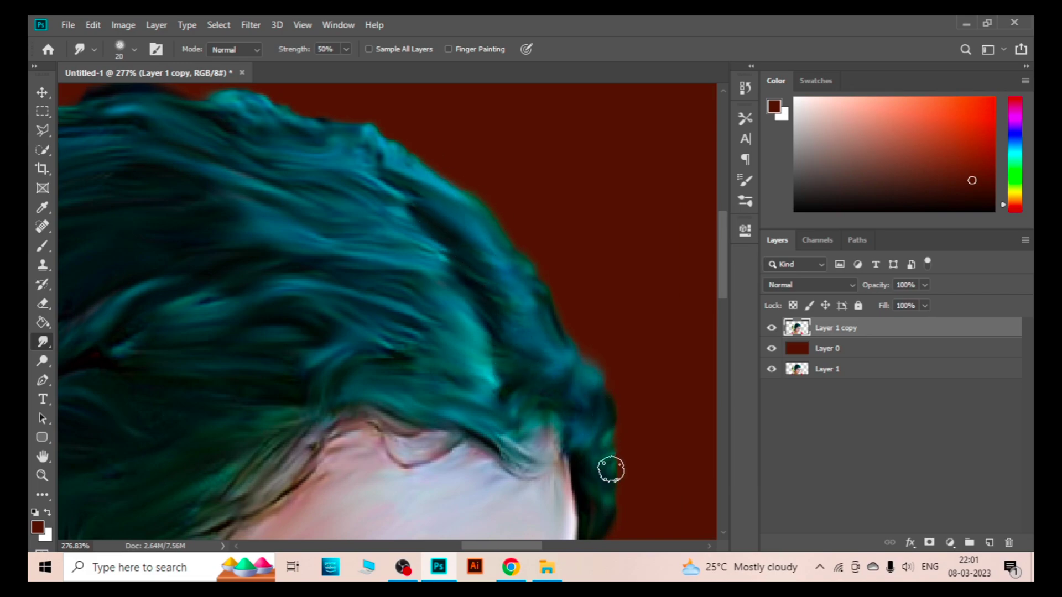
scroll(513, 372, down, 2)
scroll(388, 360, down, 1)
scroll(268, 338, down, 1)
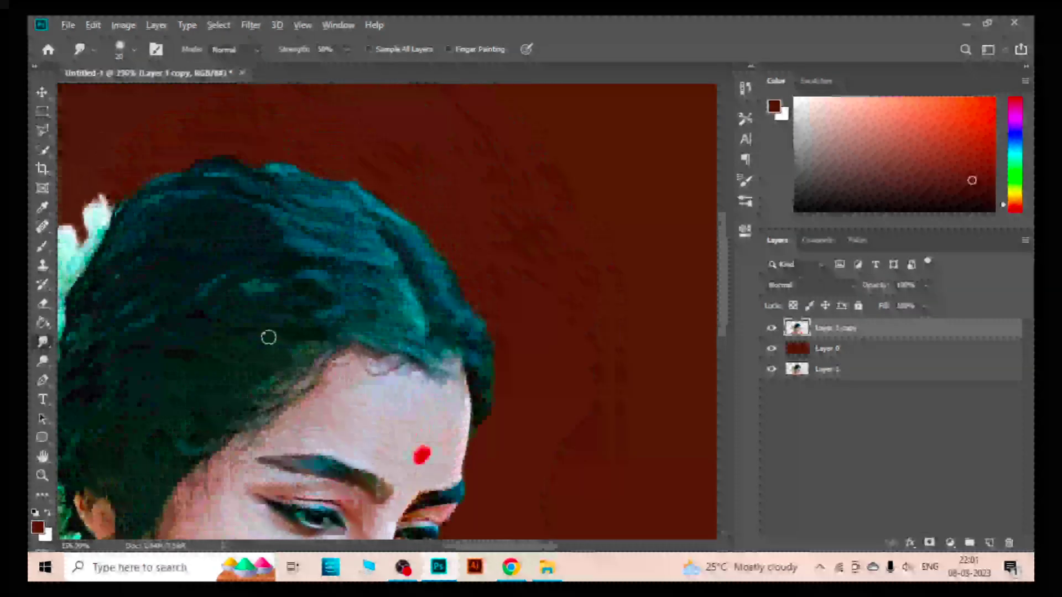
scroll(269, 337, up, 3)
scroll(213, 218, down, 1)
scroll(161, 189, down, 2)
scroll(308, 209, down, 2)
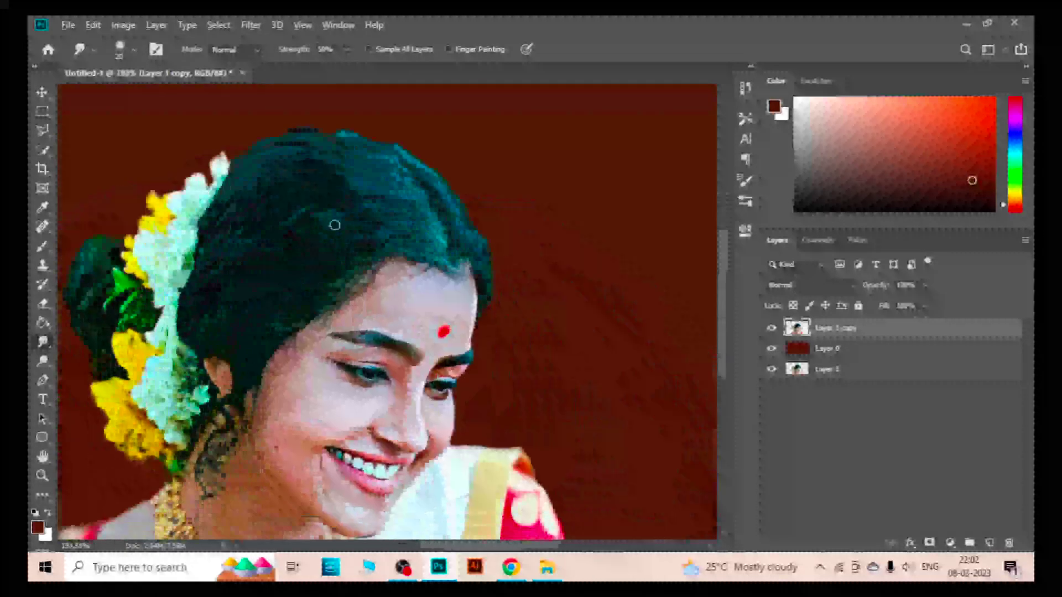
scroll(334, 225, down, 1)
scroll(487, 238, down, 1)
scroll(500, 297, up, 1)
scroll(518, 264, up, 4)
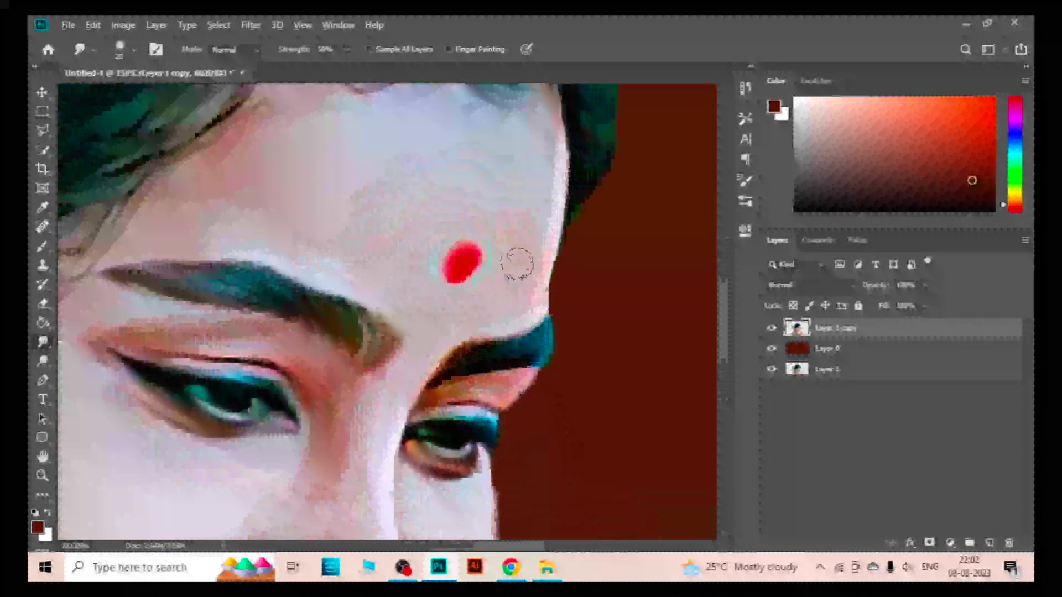
scroll(518, 264, down, 1)
scroll(498, 303, down, 3)
scroll(124, 185, down, 2)
Name the layer group 'skin' and add an empty layer inside it.
click(975, 529)
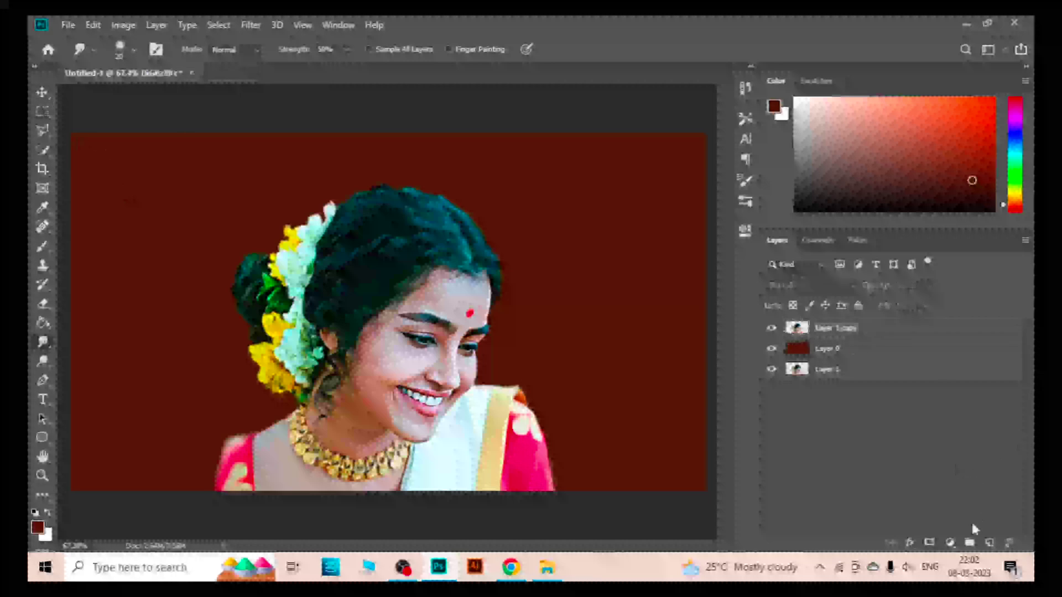
double_click(841, 329)
text(skin)
key(Return)
click(989, 542)
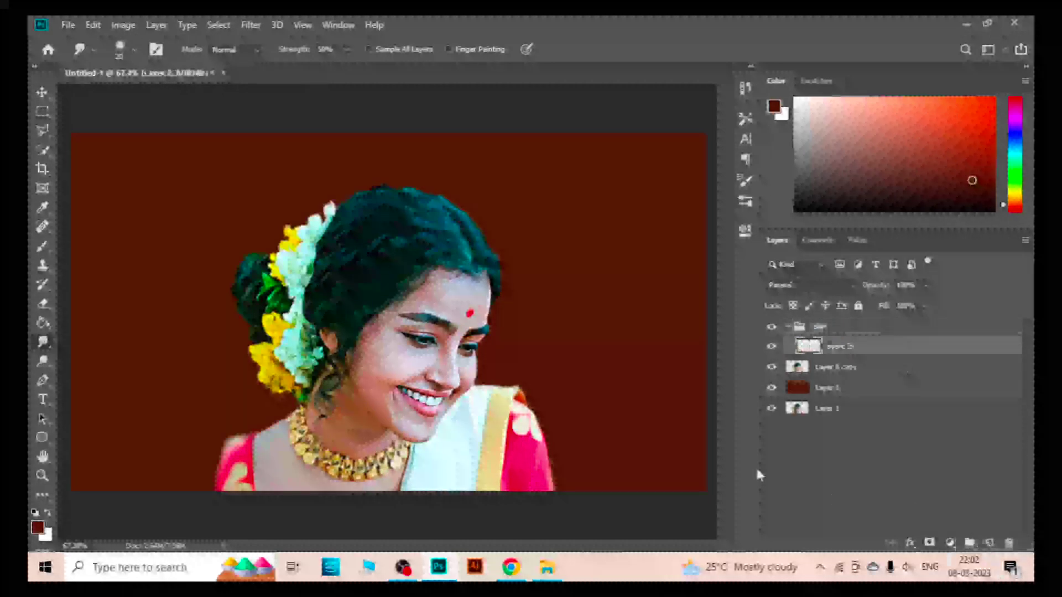
Choose a soft round brush with bright magenta as the paint colour.
scroll(386, 306, up, 2)
key(b)
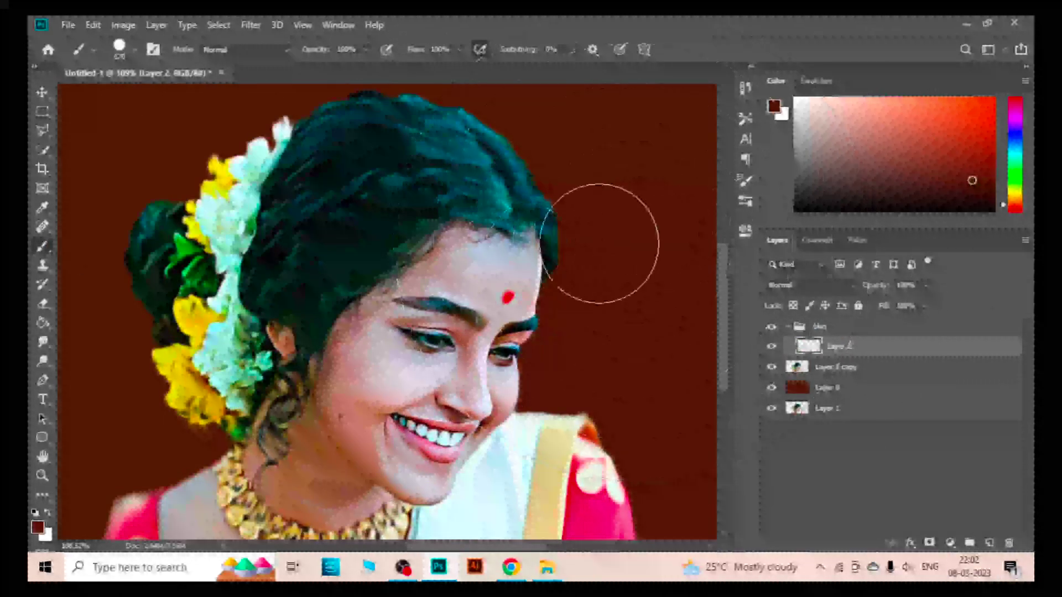
click(745, 202)
click(497, 311)
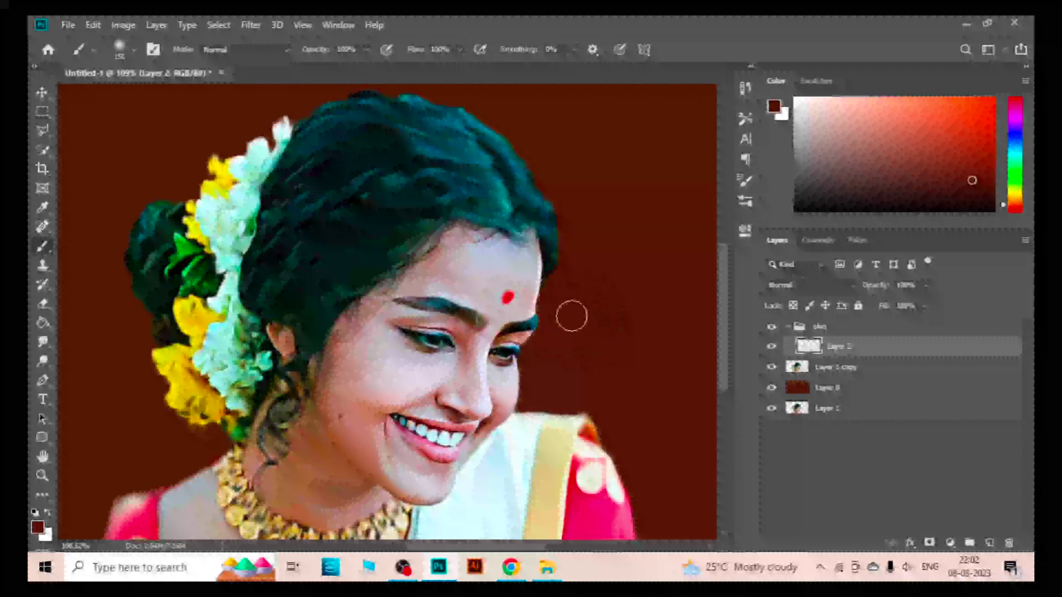
click(1021, 120)
click(993, 98)
scroll(565, 299, up, 3)
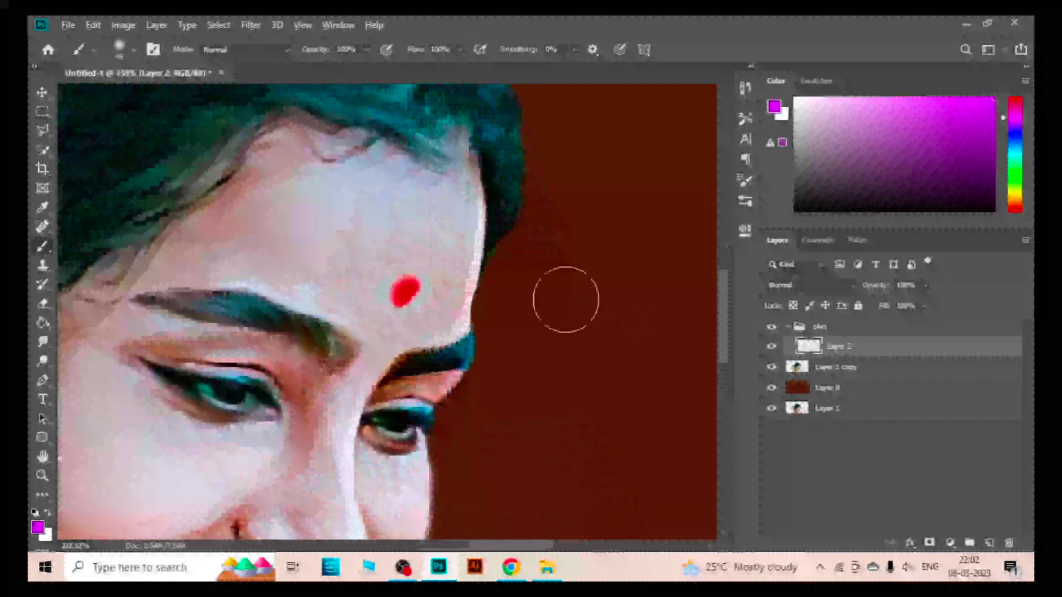
Paint magenta along the forehead hairline, eyelid crease, eye corner and upper eyelid.
drag(368, 160, 464, 335)
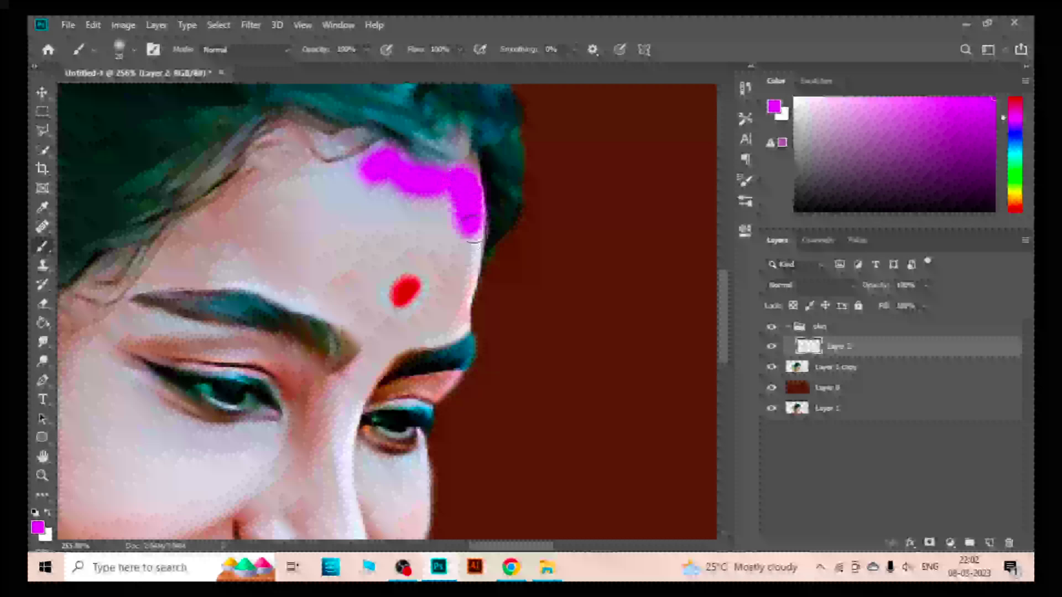
scroll(453, 329, down, 2)
key(bracketleft)
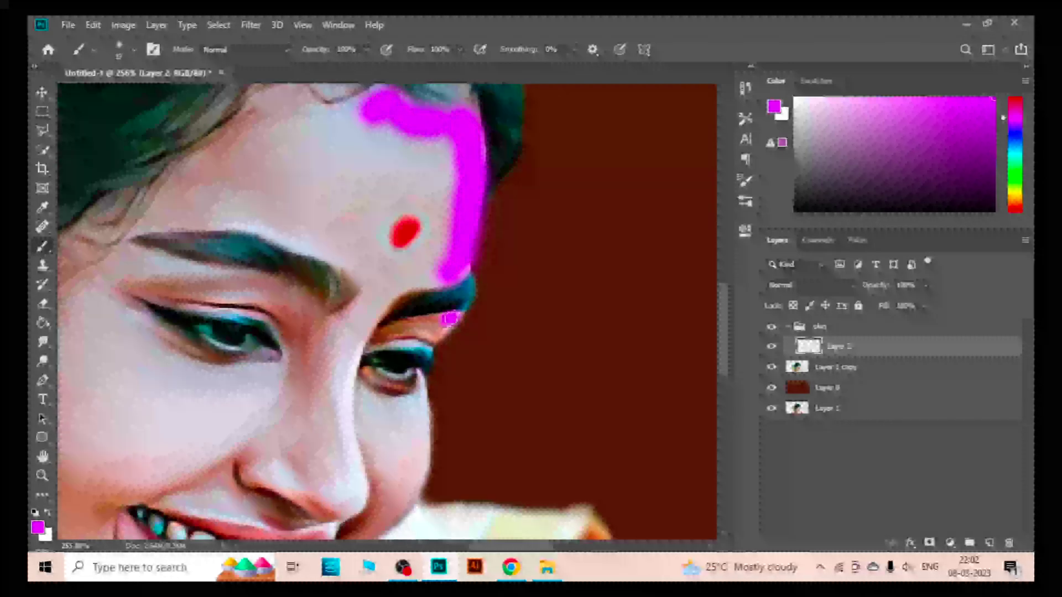
drag(450, 319, 413, 336)
scroll(429, 357, up, 1)
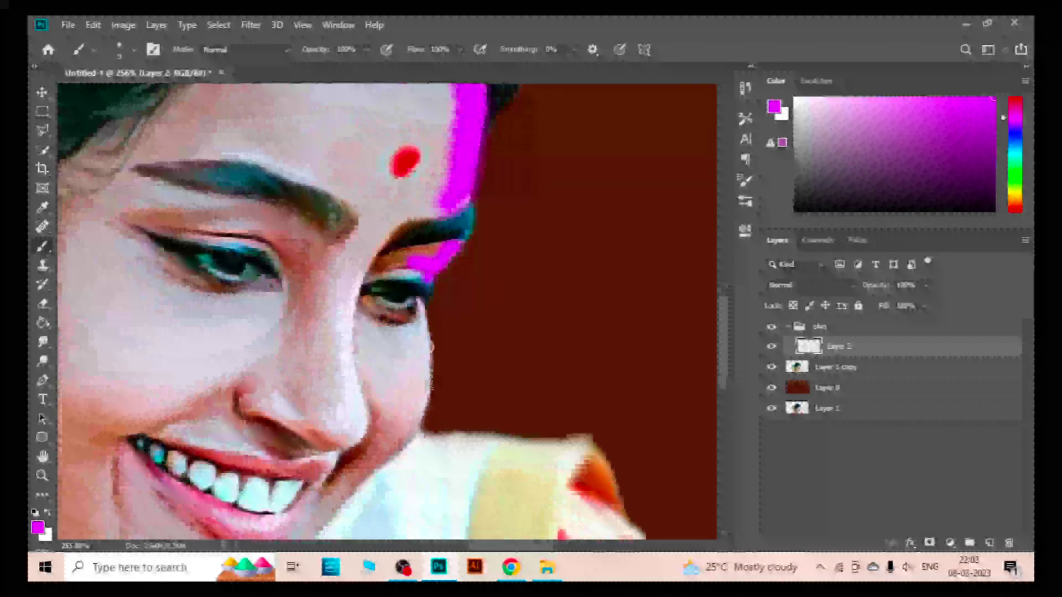
scroll(431, 312, up, 1)
scroll(430, 311, up, 3)
drag(414, 279, 429, 388)
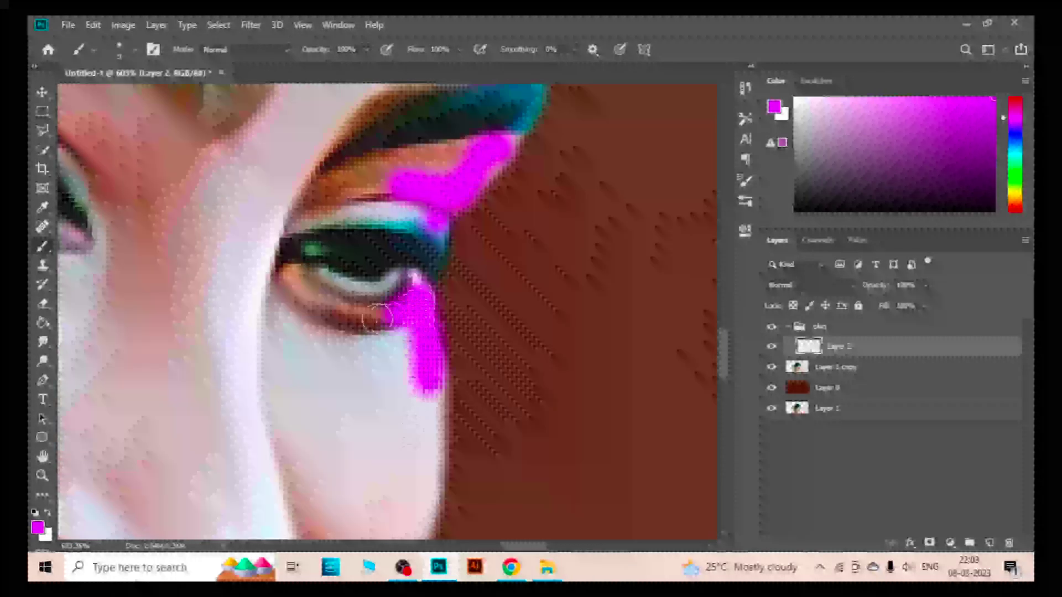
drag(440, 224, 330, 235)
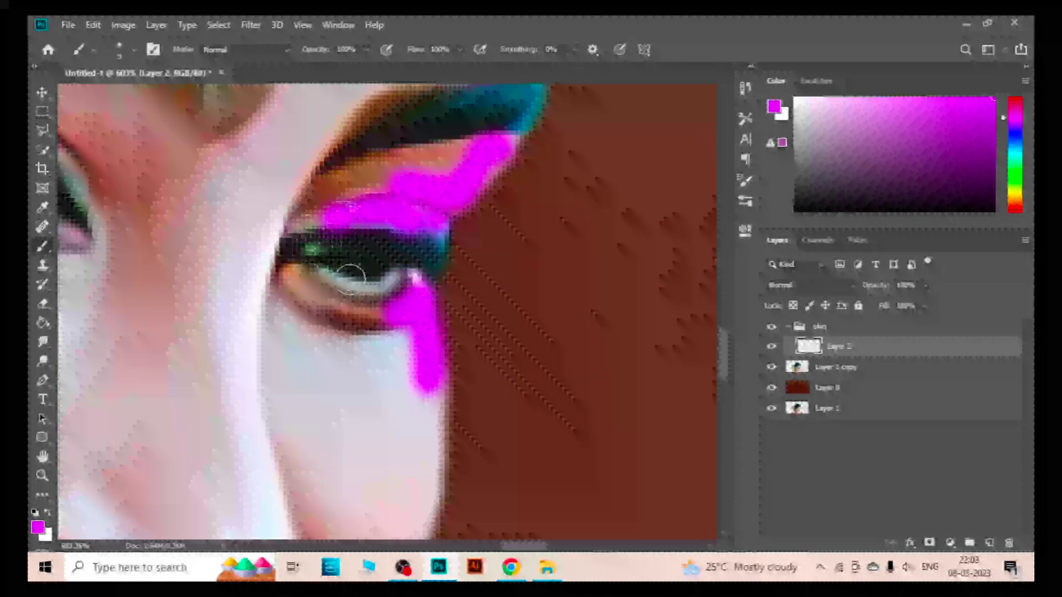
scroll(357, 282, down, 3)
Paint a magenta outline down the cheek and chin, closing the gap between strokes.
drag(394, 332, 341, 412)
scroll(343, 391, down, 2)
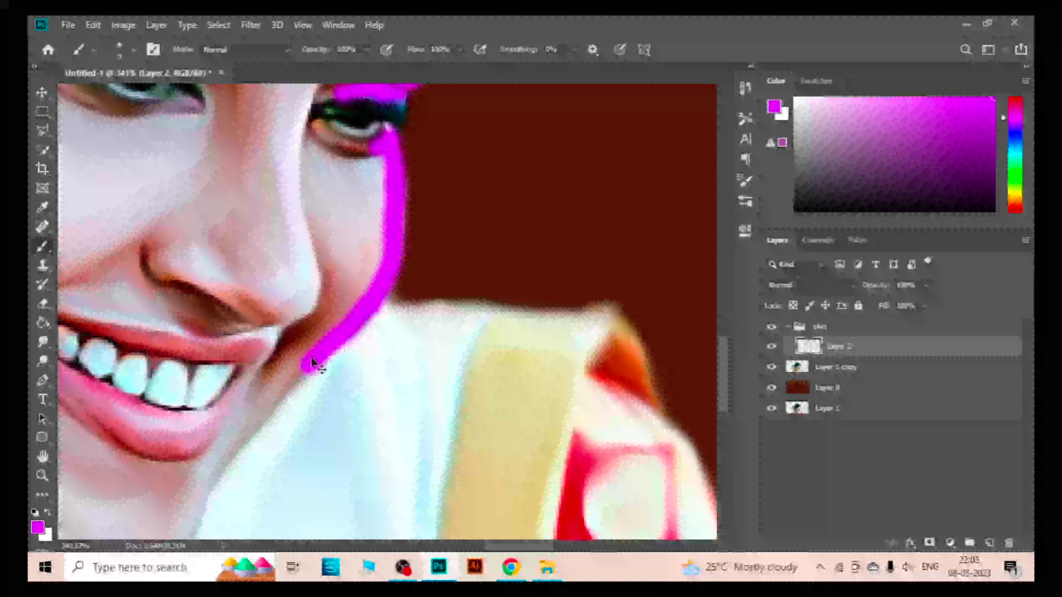
scroll(312, 362, down, 2)
mouse_move(224, 362)
mouse_down()
mouse_move(161, 485)
mouse_move(138, 501)
mouse_up()
drag(221, 368, 246, 361)
drag(302, 285, 225, 360)
scroll(229, 387, down, 2)
scroll(230, 387, left, 4)
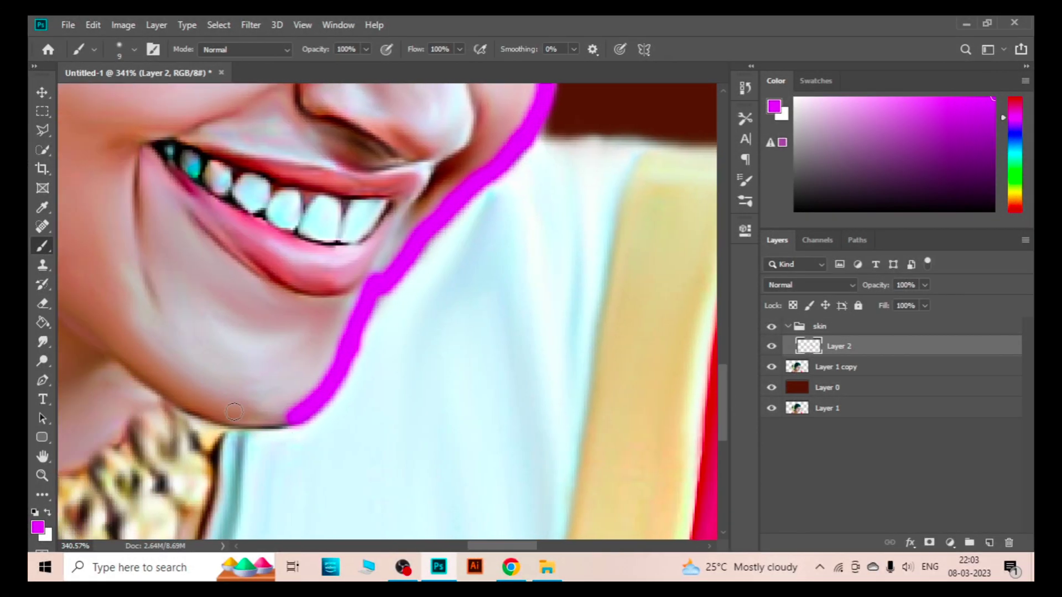
scroll(343, 343, up, 1)
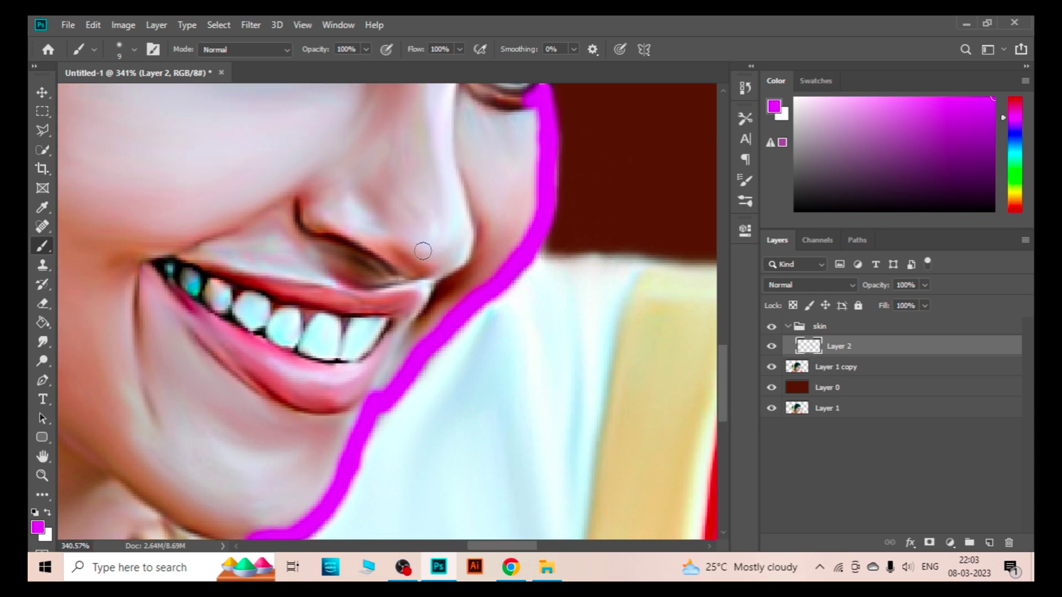
scroll(422, 244, up, 2)
scroll(451, 183, up, 2)
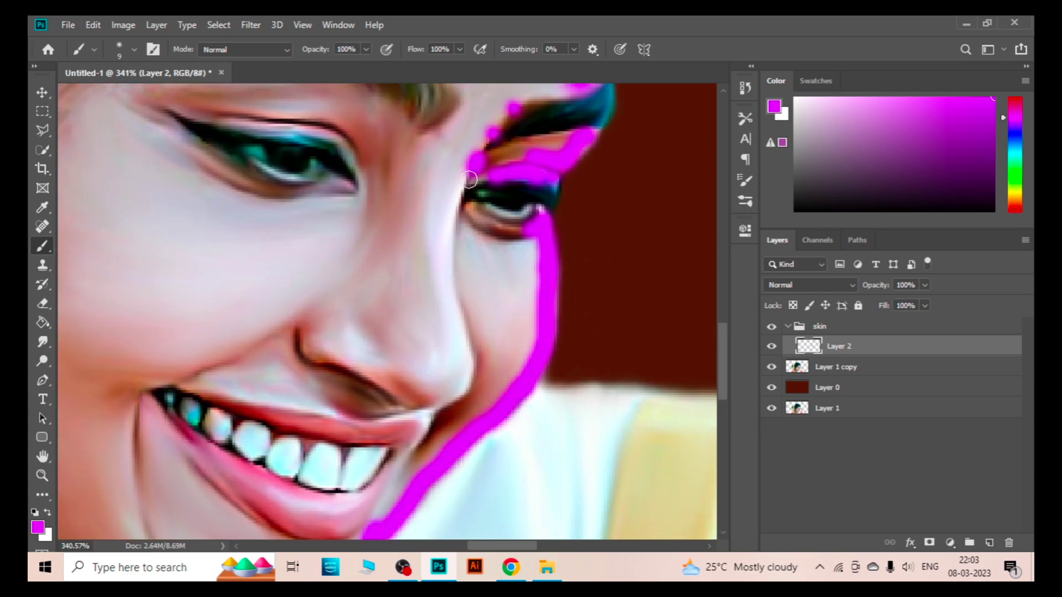
Paint magenta down the side of the nose, with a heart and dot at the nostril.
mouse_move(469, 180)
mouse_down()
mouse_move(455, 310)
mouse_move(410, 391)
mouse_move(379, 376)
mouse_up()
drag(421, 343, 435, 340)
click(368, 350)
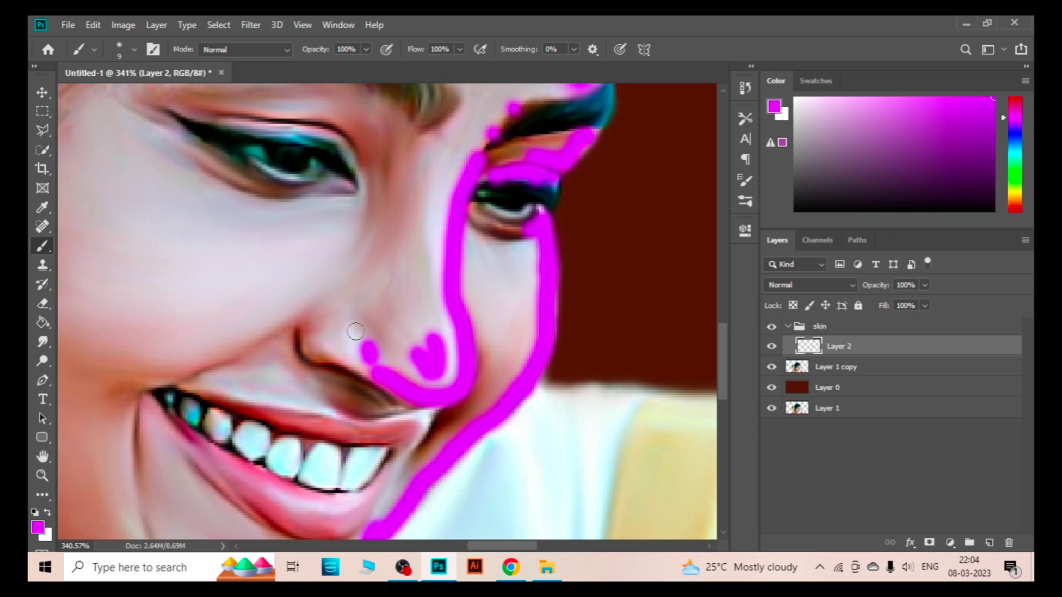
scroll(356, 331, down, 5)
scroll(381, 376, up, 5)
Paint magenta along the upper and lower lips and the lower eyelid.
mouse_move(357, 260)
mouse_down()
mouse_move(412, 274)
mouse_move(449, 268)
mouse_up()
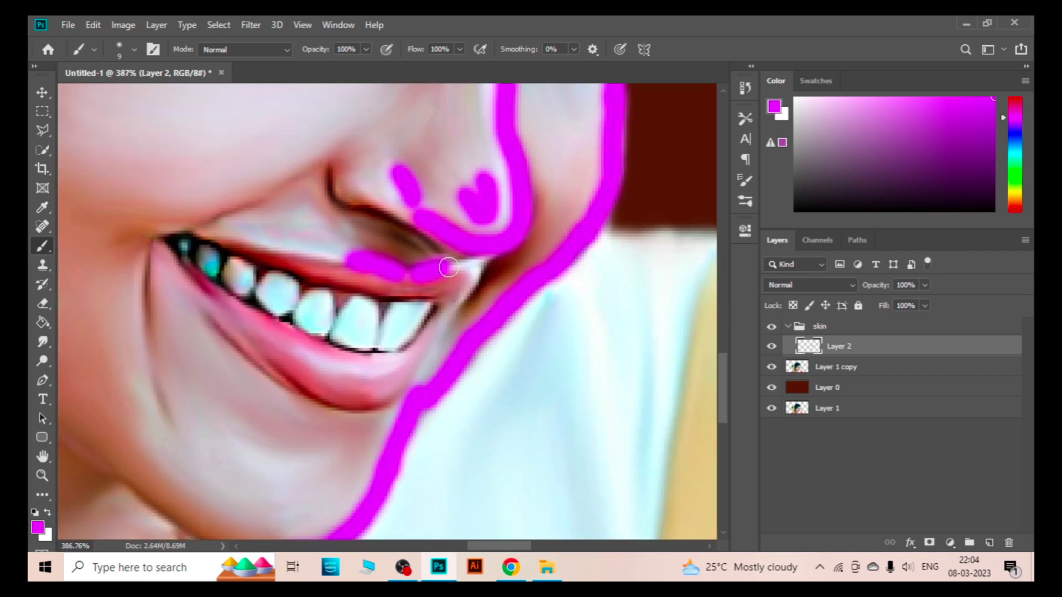
key(ctrl+z)
click(459, 291)
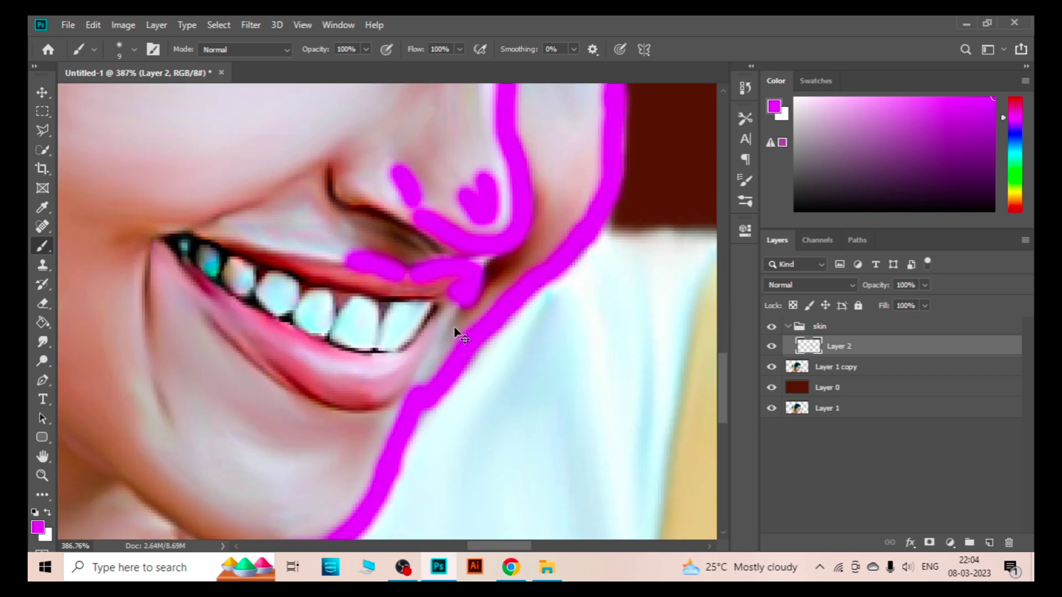
key(ctrl+z)
drag(318, 359, 407, 365)
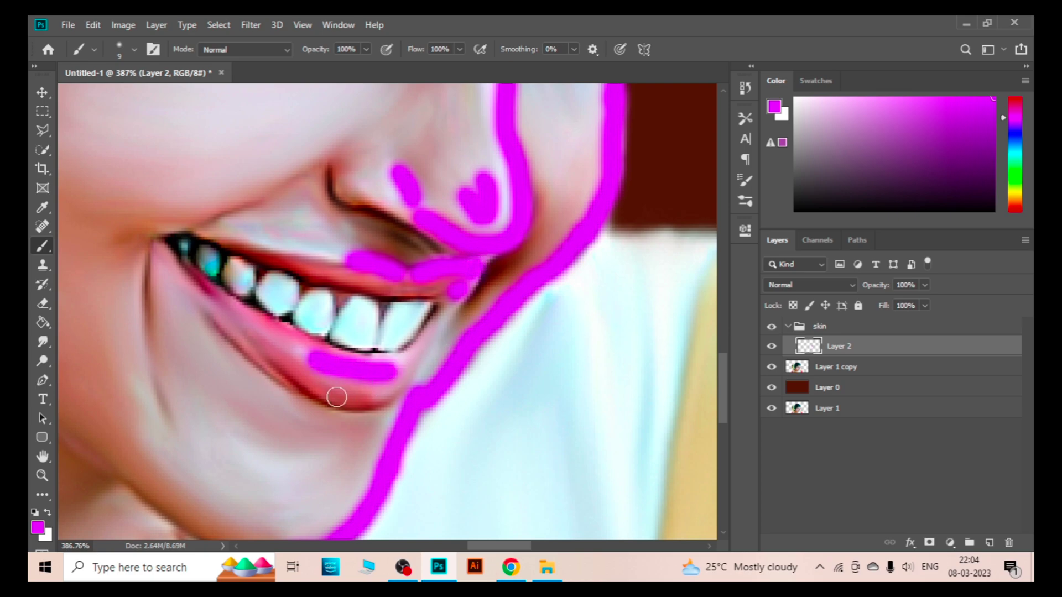
drag(368, 394, 423, 357)
scroll(418, 311, down, 4)
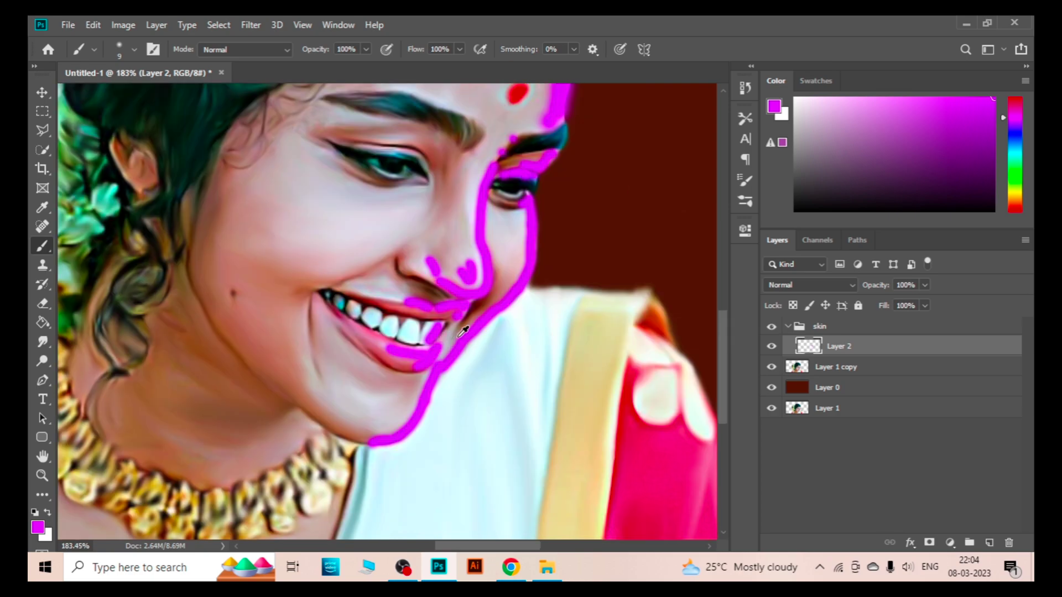
scroll(446, 328, down, 3)
scroll(479, 316, up, 8)
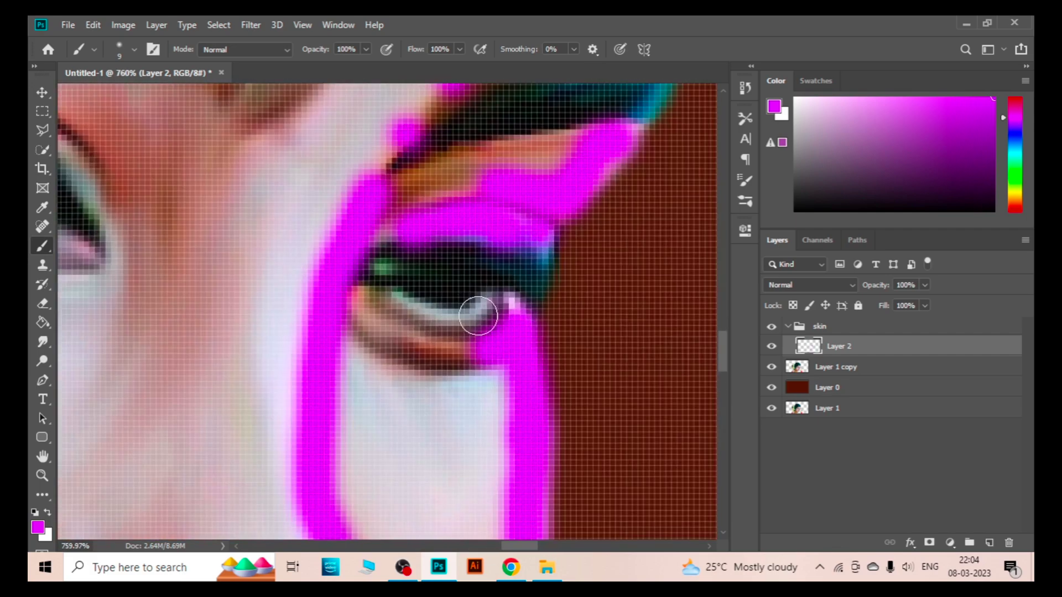
drag(412, 303, 402, 304)
Set the magenta Layer 2 to Color blend mode with Fill at 58%.
key(ctrl+0)
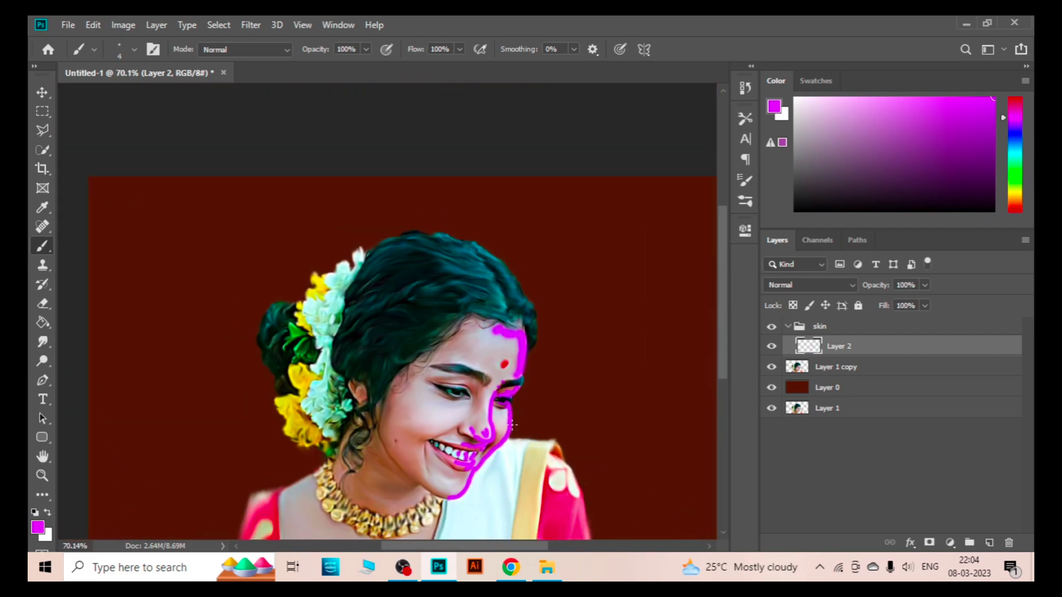
key(v)
click(810, 285)
click(559, 328)
scroll(559, 328, up, 4)
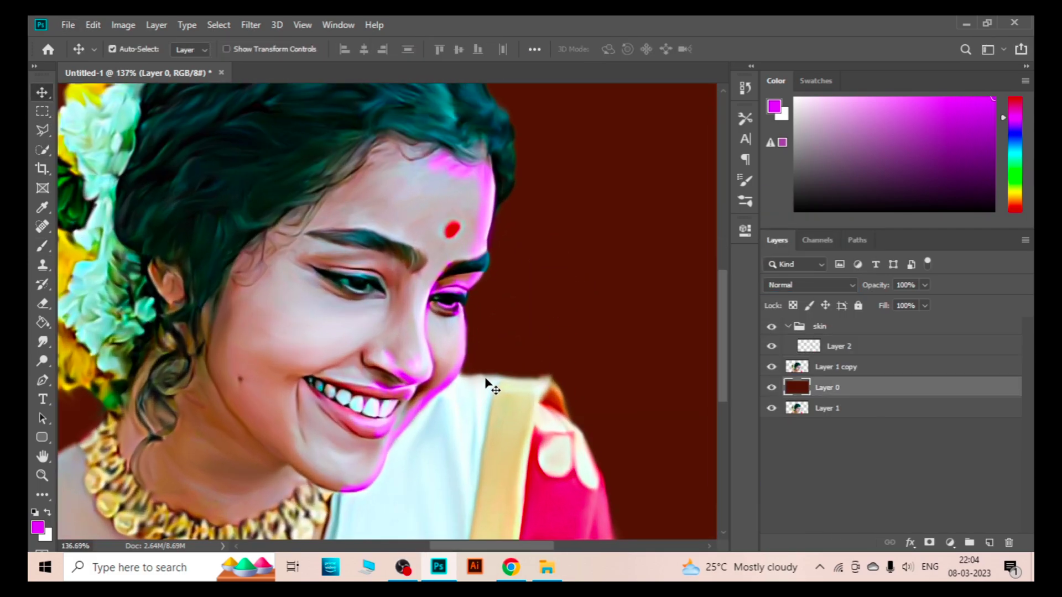
key(alt+bracketright)
key(alt+bracketright)
click(616, 308)
scroll(553, 338, down, 1)
scroll(542, 343, down, 1)
key(alt+bracketright)
key(alt+bracketright)
Add an empty Layer 3 above the magenta layer and select it with the Brush tool.
click(990, 542)
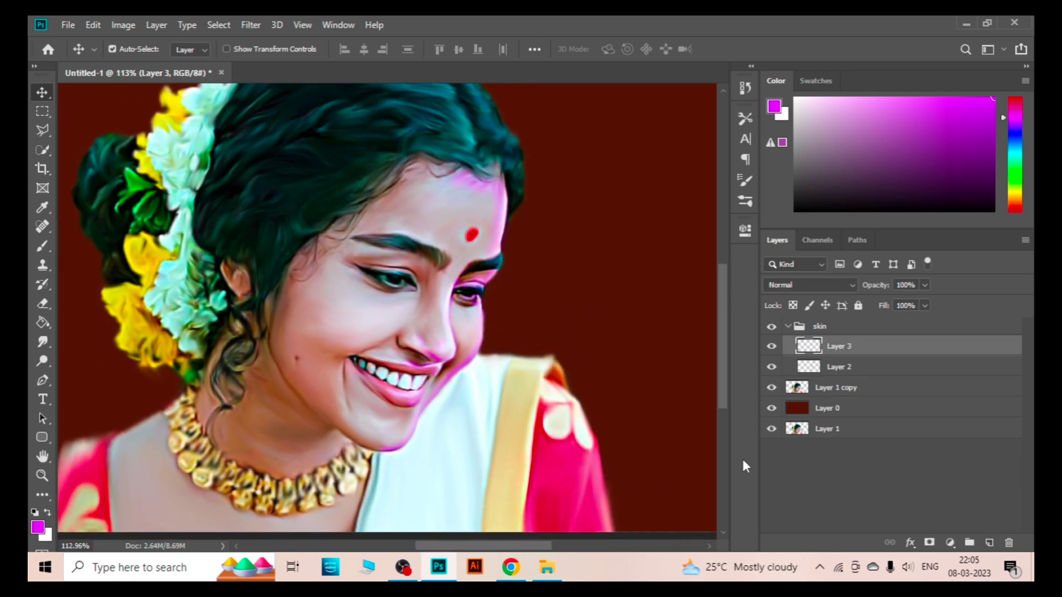
click(881, 372)
click(872, 291)
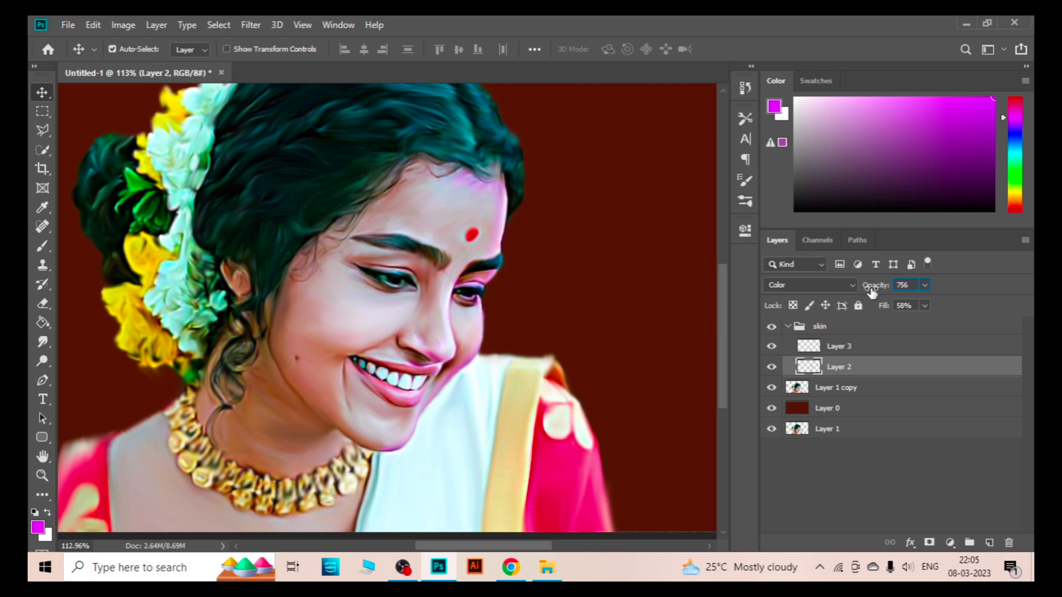
key(alt+bracketright)
key(b)
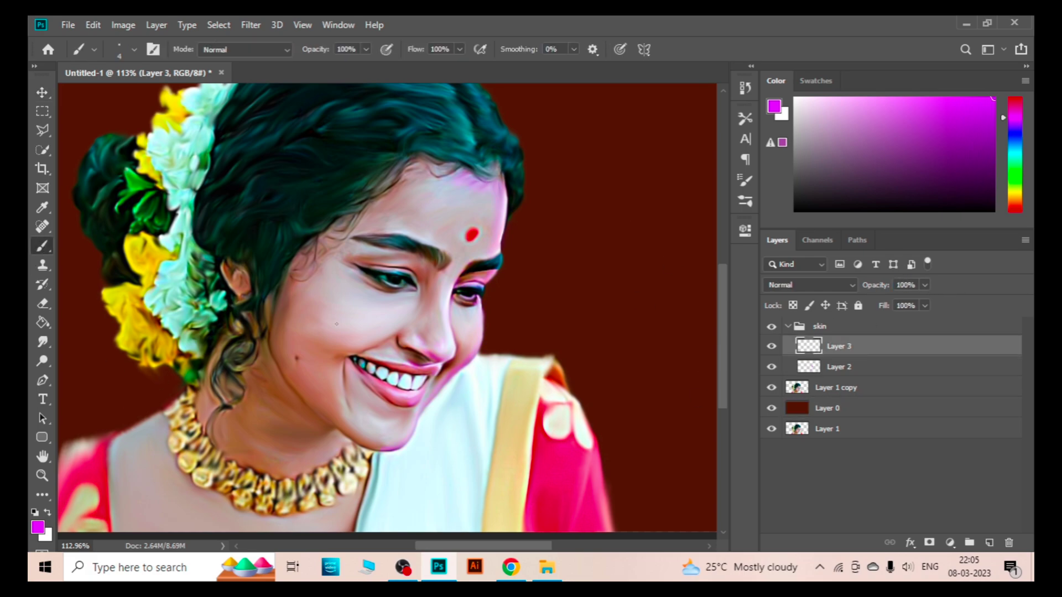
Switch to red and paint the forehead, left face edge and a wide cheek band.
click(1015, 210)
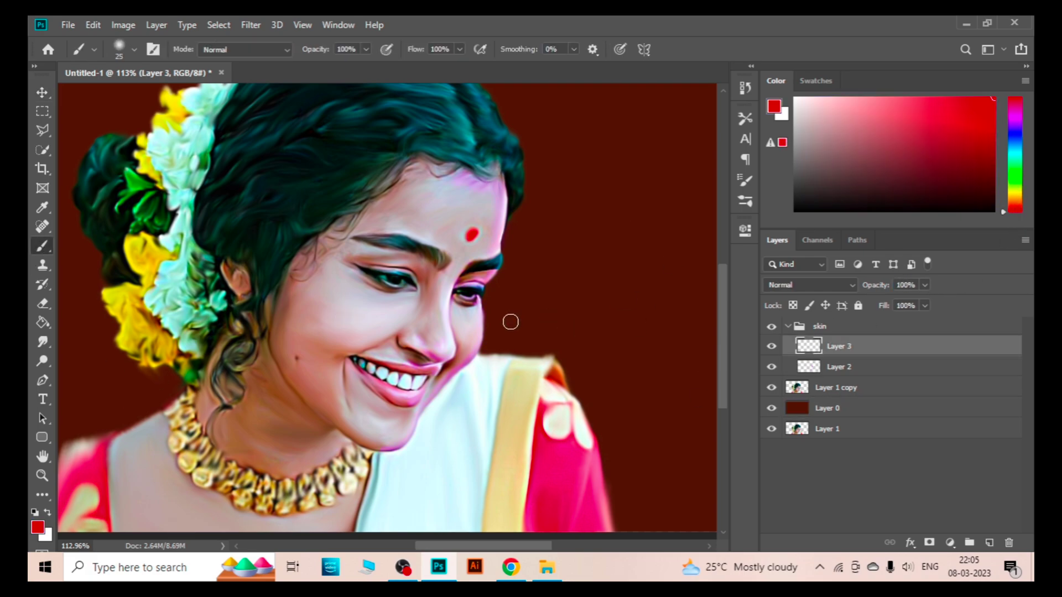
drag(408, 187, 368, 217)
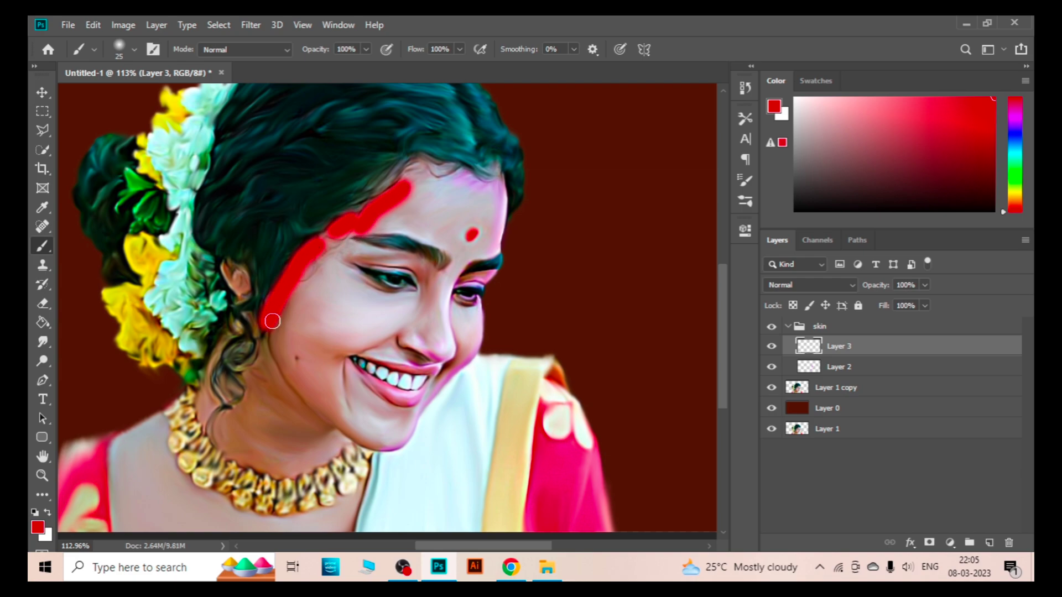
drag(298, 267, 296, 381)
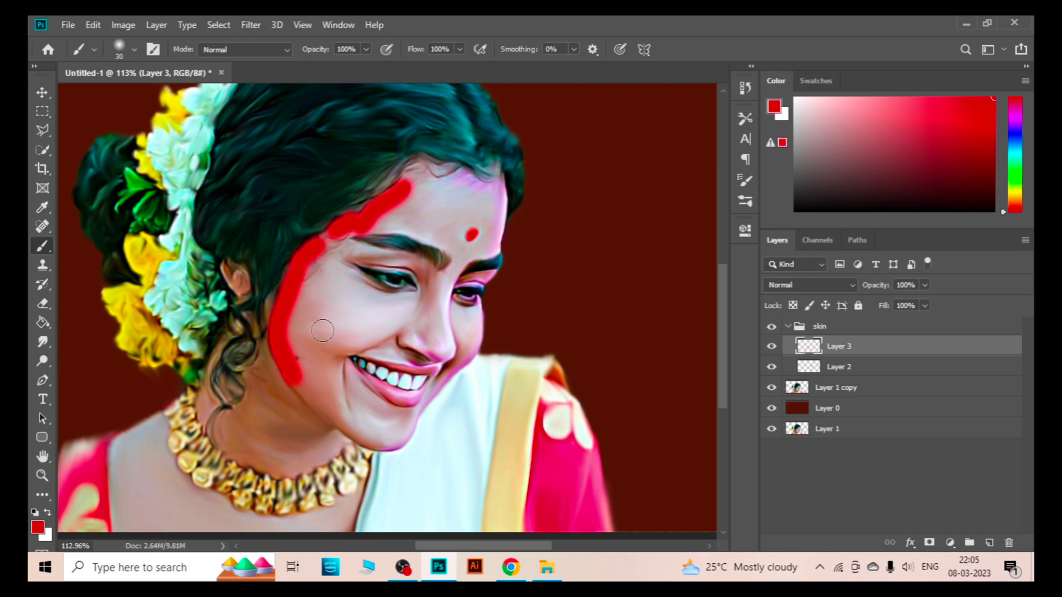
key(bracketright)
key(bracketright)
drag(317, 323, 399, 321)
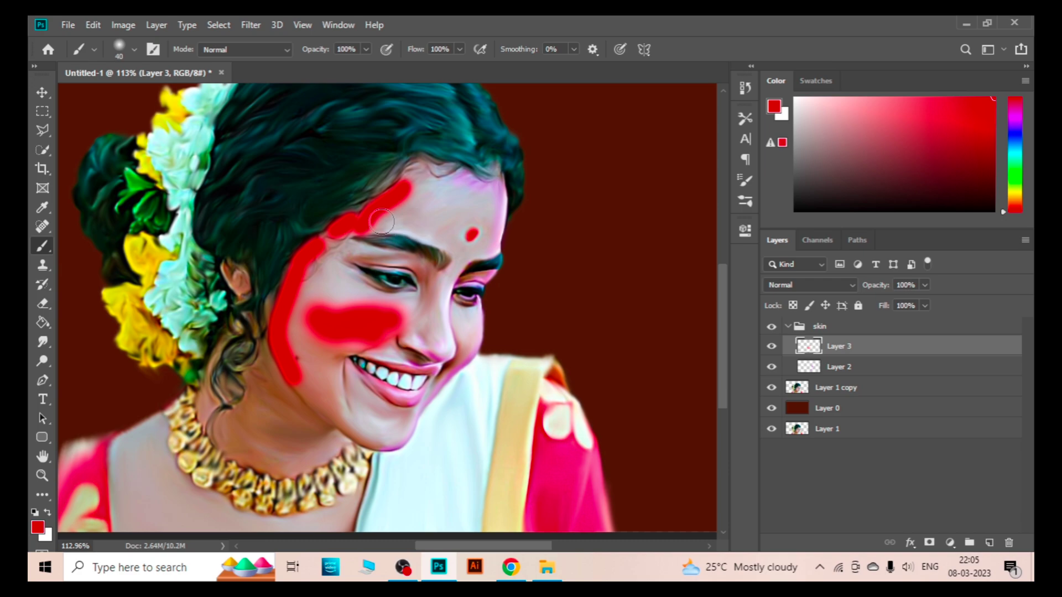
drag(382, 221, 426, 234)
Paint red over the eyebrow, upper eyelid, smile line and chin.
alt+scroll(339, 251, up, 5)
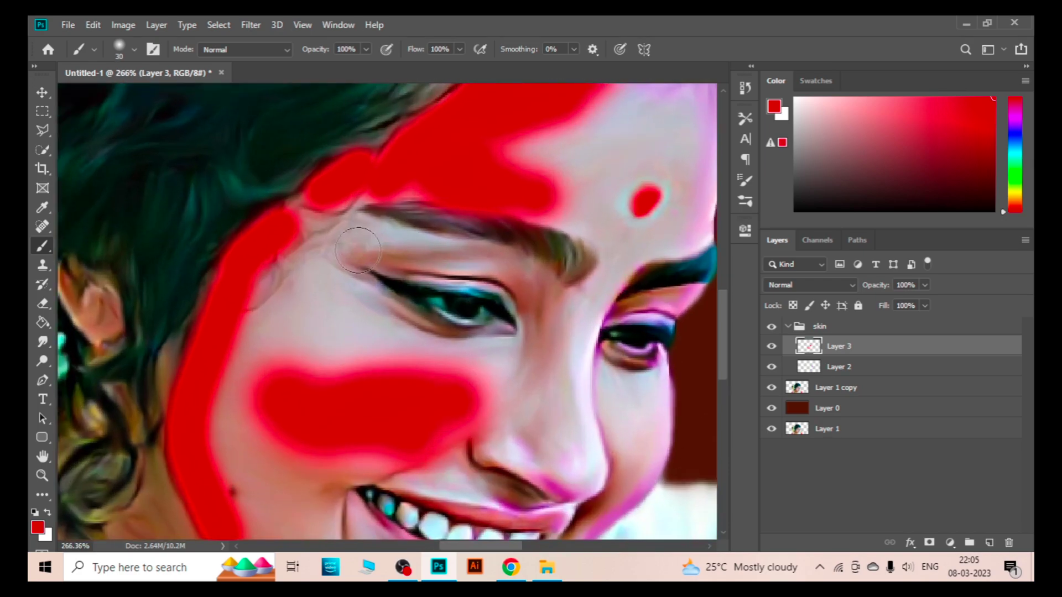
key(bracketleft)
key(bracketleft)
key(bracketleft)
key(bracketleft)
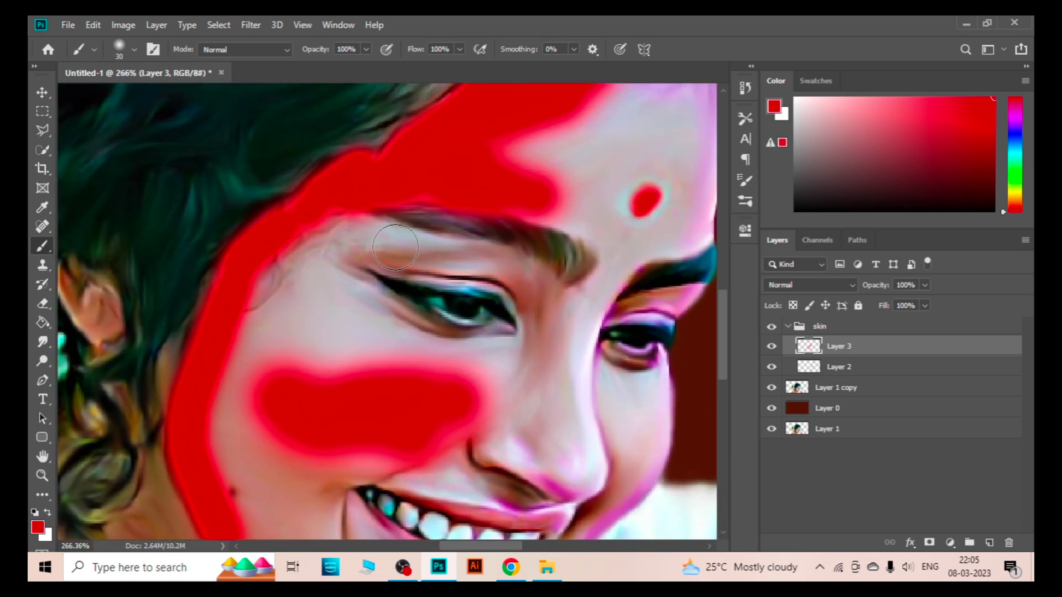
drag(357, 243, 442, 243)
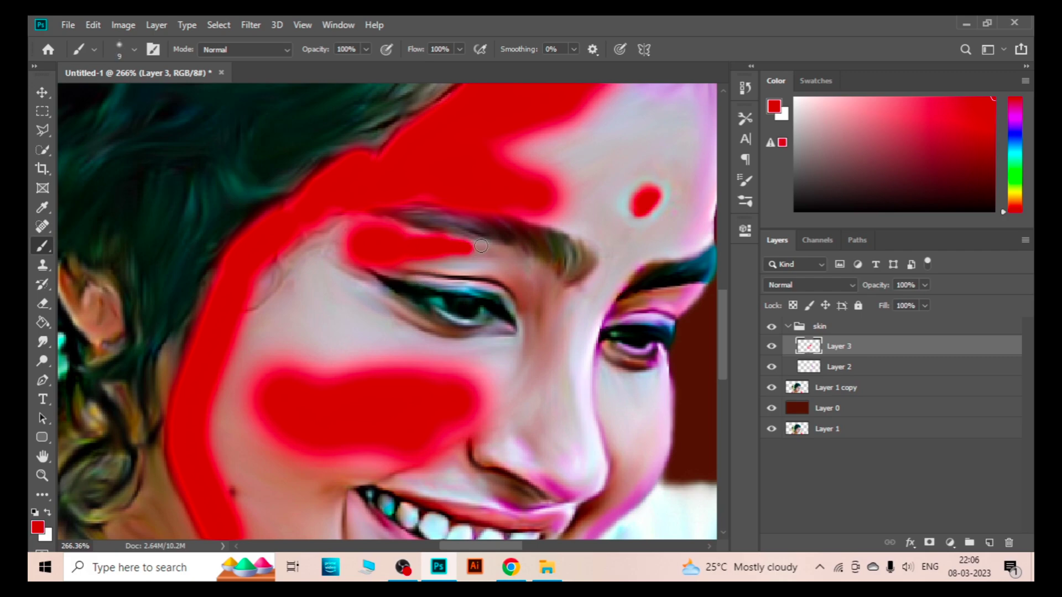
drag(423, 279, 484, 287)
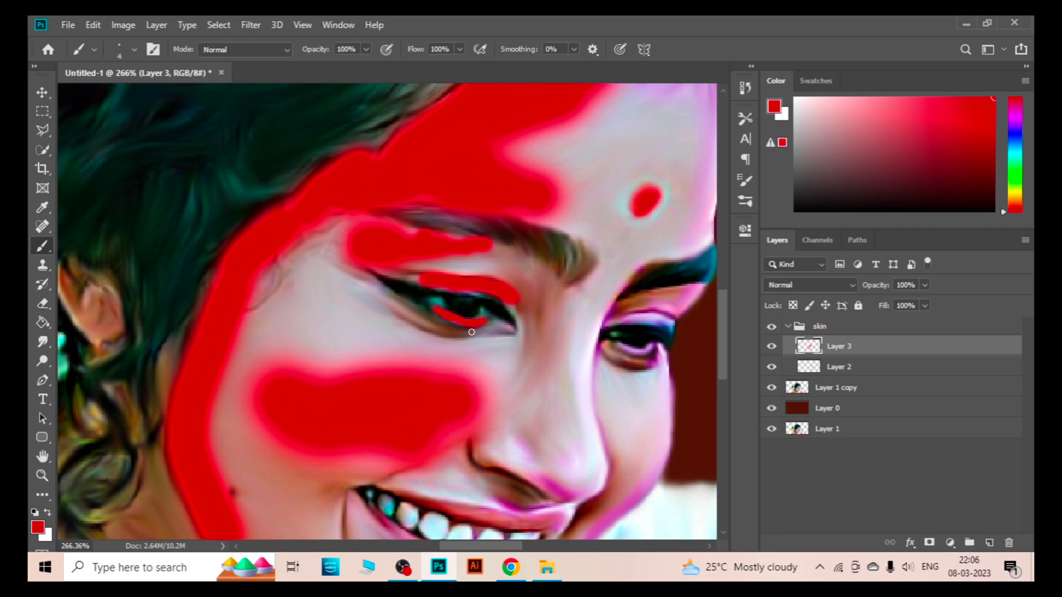
alt+scroll(445, 345, down, 3)
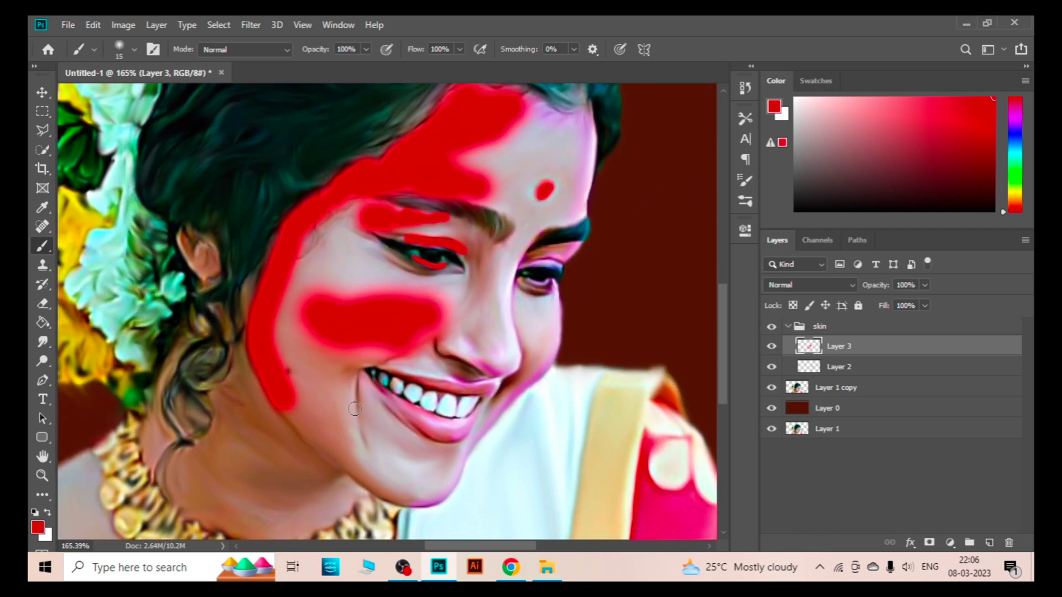
drag(354, 385, 358, 426)
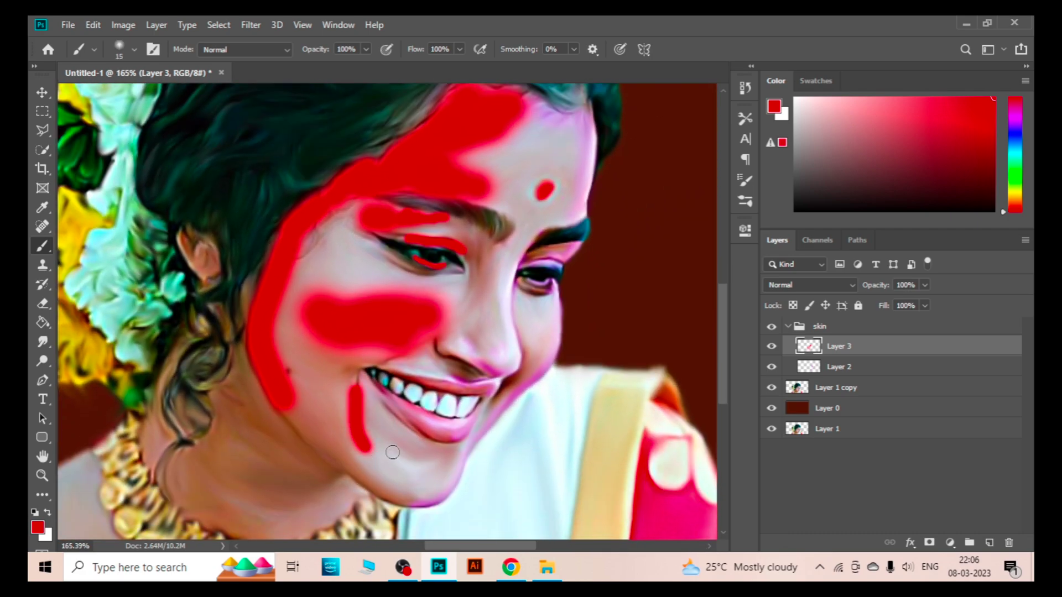
drag(425, 466, 388, 432)
Paint red strokes on the ear and dashes along the left flowers.
alt+scroll(339, 462, down, 2)
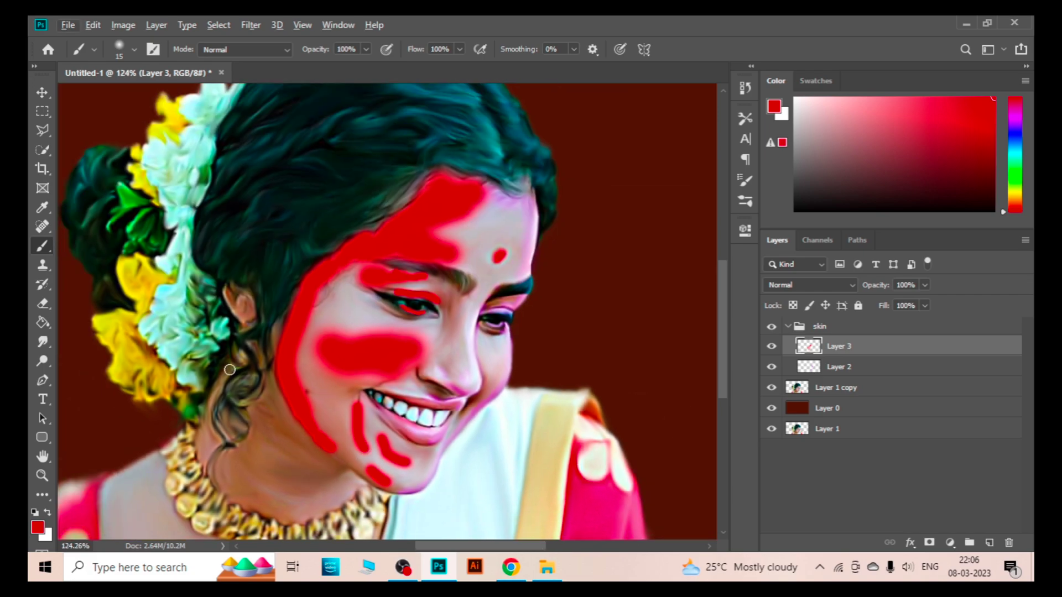
alt+scroll(203, 290, up, 4)
drag(219, 299, 258, 349)
drag(247, 280, 270, 302)
alt+scroll(255, 332, down, 2)
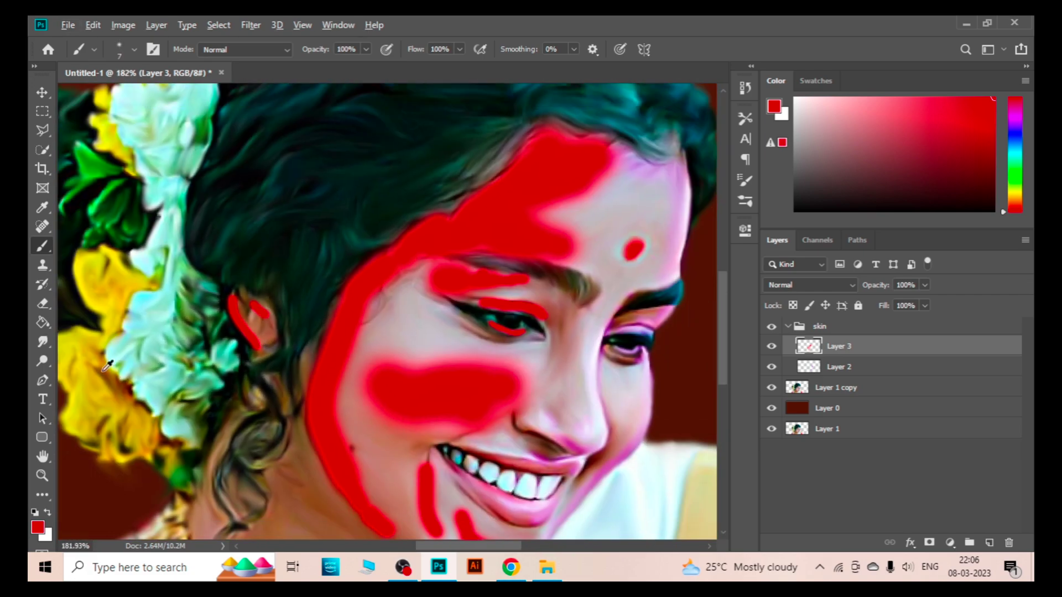
alt+scroll(146, 324, up, 2)
drag(111, 346, 190, 244)
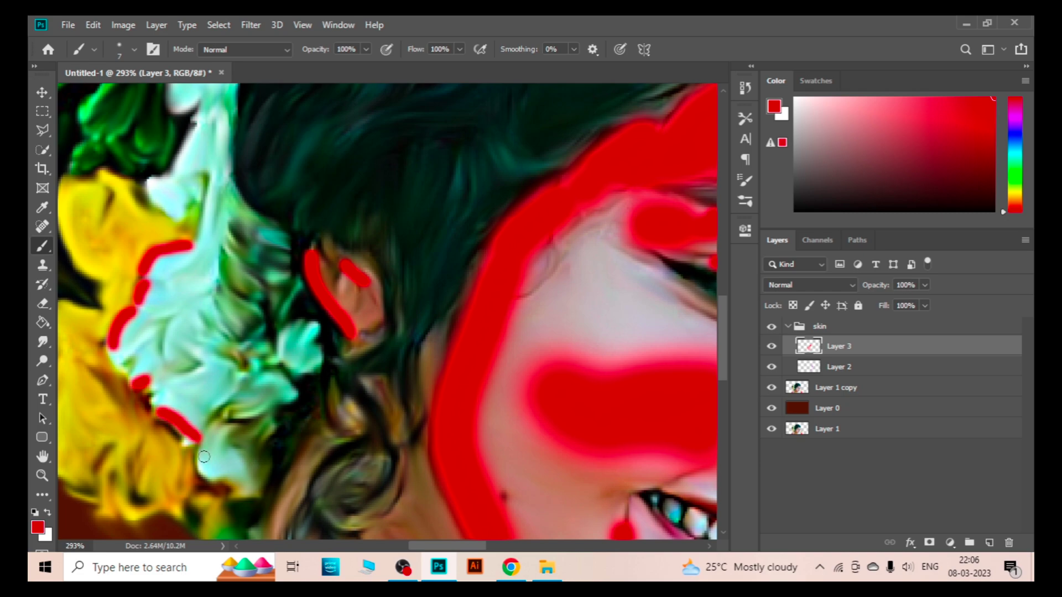
scroll(204, 456, up, 1)
drag(314, 369, 292, 397)
scroll(221, 387, up, 2)
click(149, 323)
scroll(207, 239, up, 1)
drag(159, 238, 122, 174)
scroll(139, 191, up, 1)
Add red strokes across the upper garland and down the white flowers.
drag(233, 207, 229, 243)
scroll(229, 243, up, 1)
drag(177, 199, 213, 213)
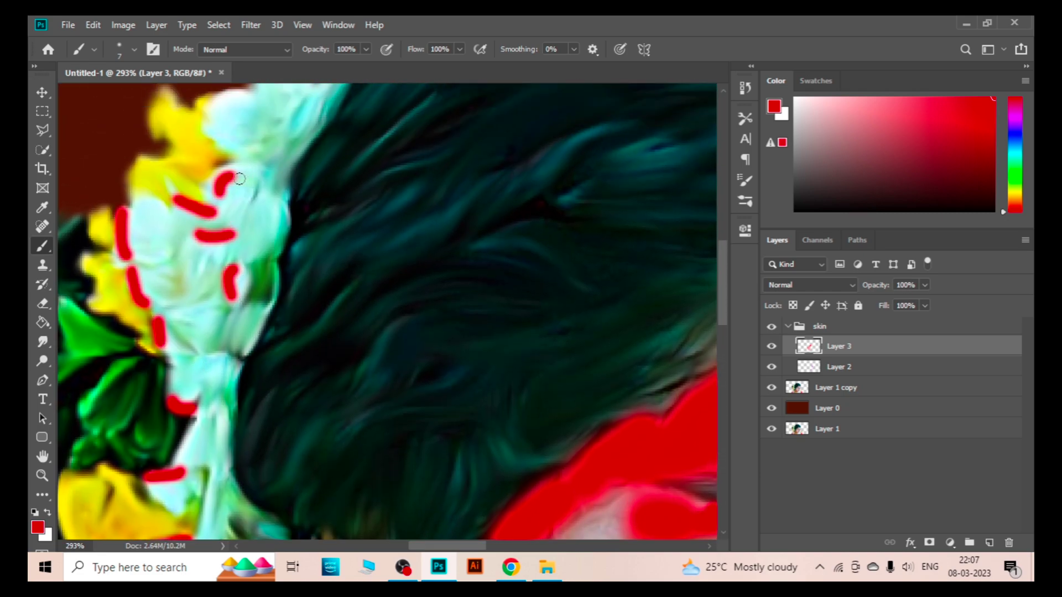
drag(224, 171, 229, 197)
scroll(249, 222, up, 2)
click(328, 163)
drag(331, 169, 301, 241)
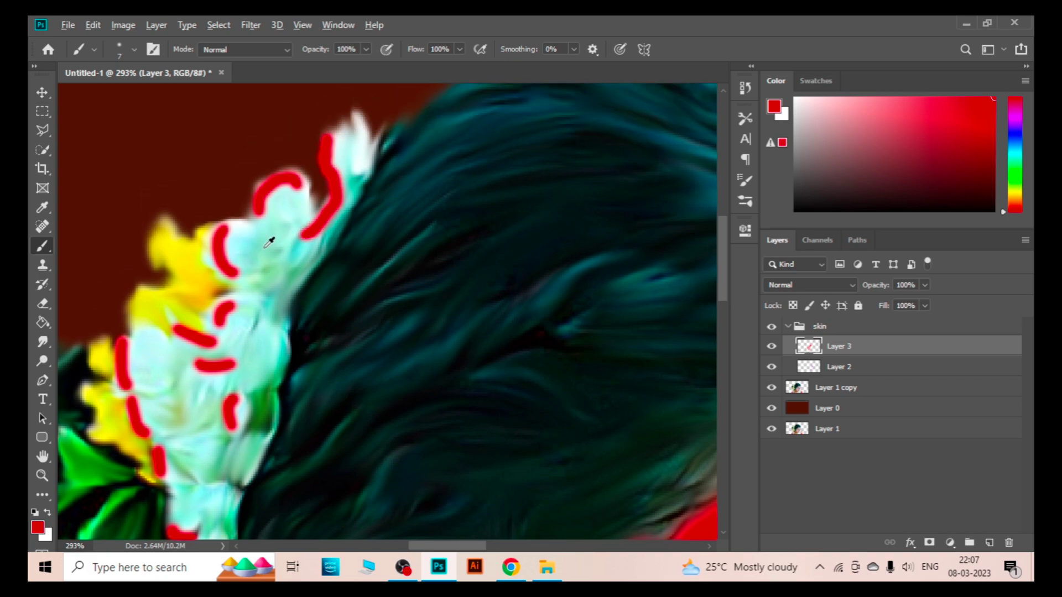
scroll(273, 237, down, 1)
Paint red strokes on the yellow flowers and near the green leaves.
mouse_move(168, 230)
mouse_down()
mouse_move(188, 268)
mouse_move(185, 362)
mouse_up()
scroll(111, 348, down, 1)
scroll(111, 348, down, 3)
drag(135, 401, 142, 450)
drag(133, 508, 163, 532)
mouse_move(178, 442)
mouse_down()
mouse_move(204, 487)
mouse_move(195, 521)
mouse_up()
drag(136, 232, 157, 195)
Outline the hair's left edge in red.
scroll(157, 195, up, 2)
scroll(159, 208, left, 2)
mouse_move(220, 142)
mouse_down()
mouse_move(170, 214)
mouse_move(178, 358)
mouse_move(230, 451)
mouse_up()
scroll(220, 155, down, 5)
scroll(218, 444, up, 3)
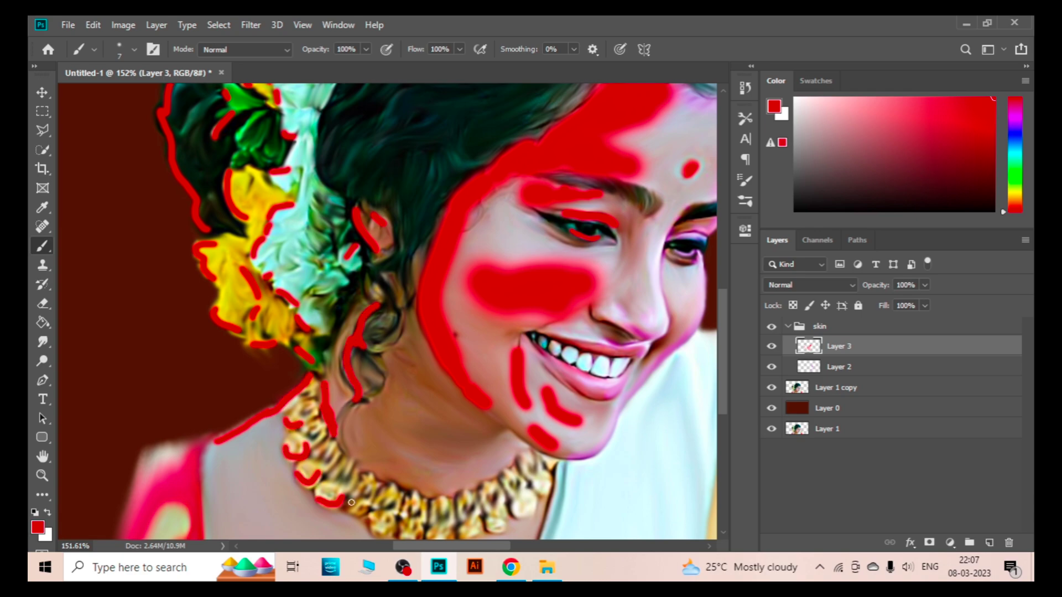
scroll(401, 342, down, 3)
Set Layer 3 to Color blend mode at 65% opacity and 38% fill.
click(810, 285)
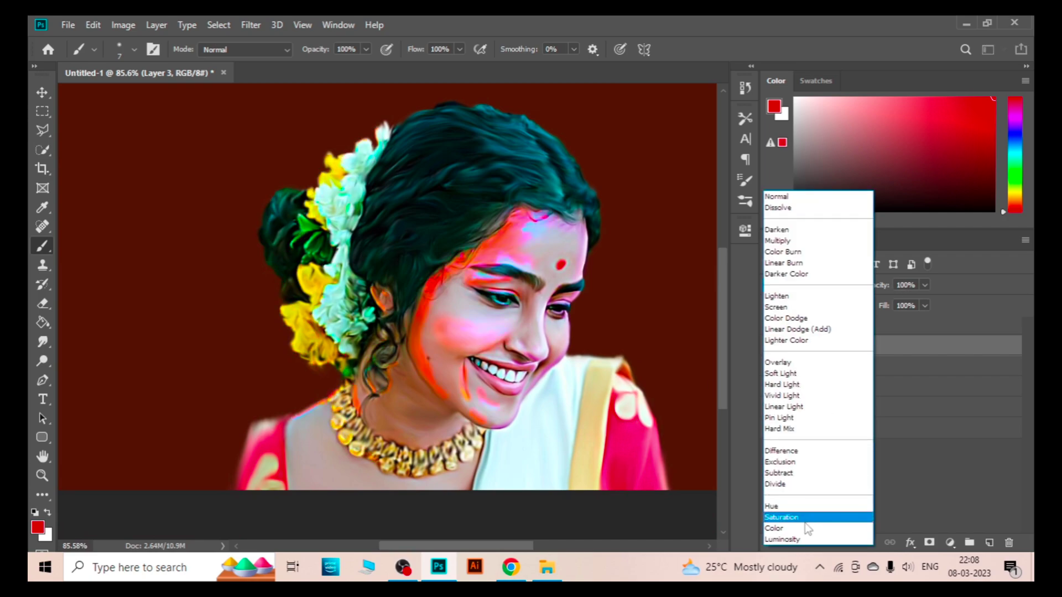
click(808, 519)
scroll(553, 360, up, 3)
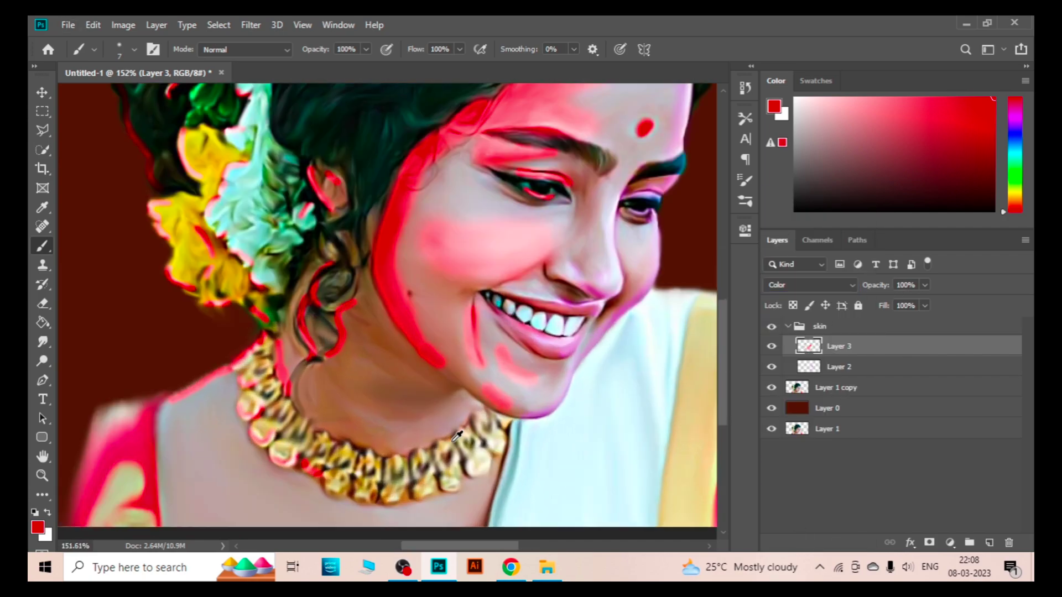
scroll(487, 359, down, 3)
click(41, 93)
click(924, 305)
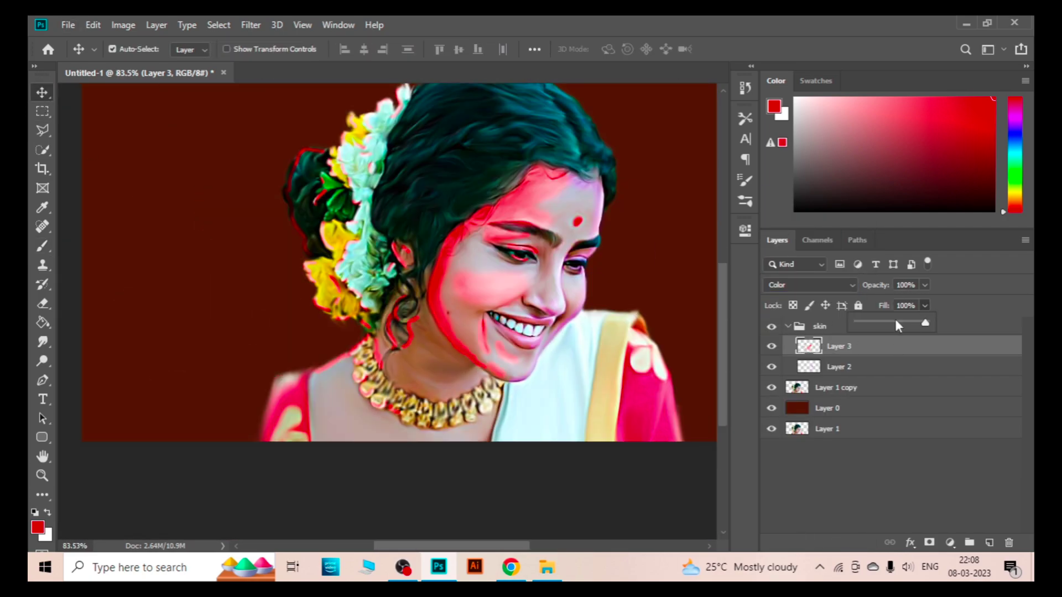
drag(895, 321, 885, 323)
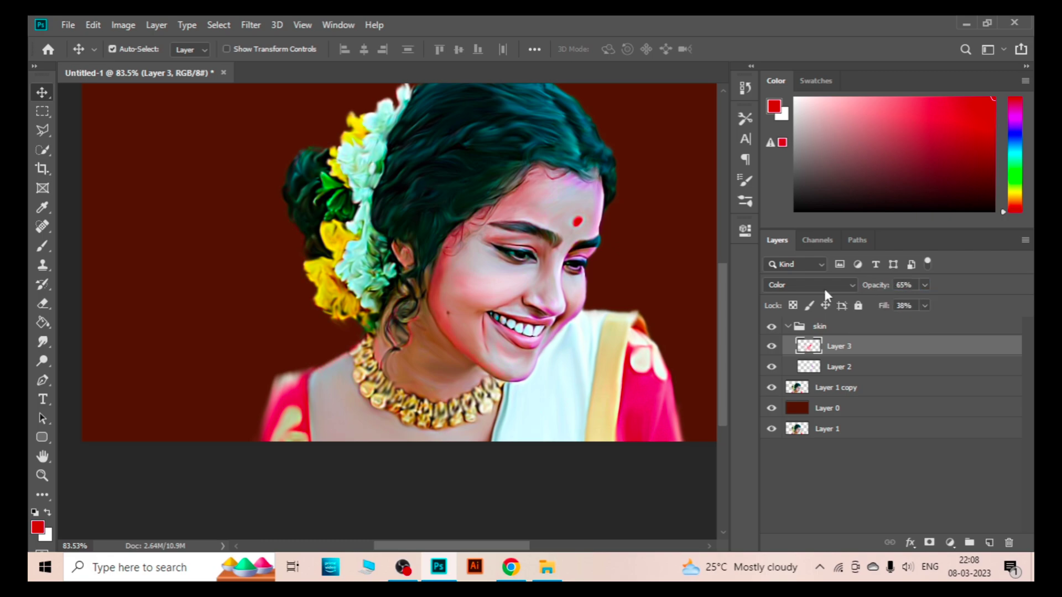
Add a new empty Layer 4 above Layer 3 in the skin group.
click(456, 427)
scroll(553, 332, up, 3)
scroll(575, 334, down, 3)
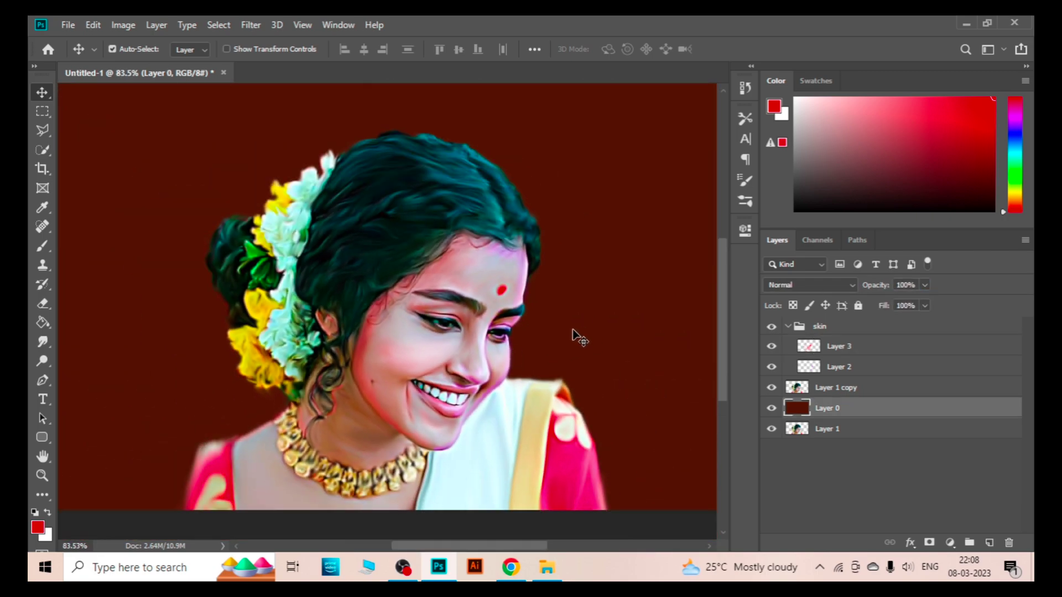
click(877, 351)
key(ctrl+shift+alt+n)
click(810, 285)
Set Layer 4 to Color mode and brush pink blush across the cheeks.
click(780, 526)
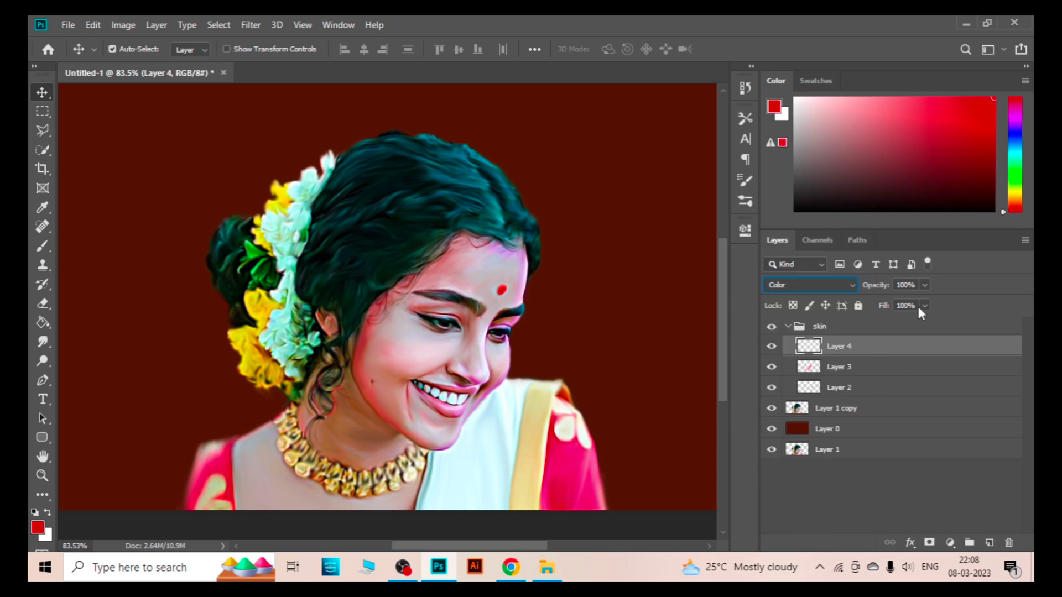
click(1017, 206)
key(b)
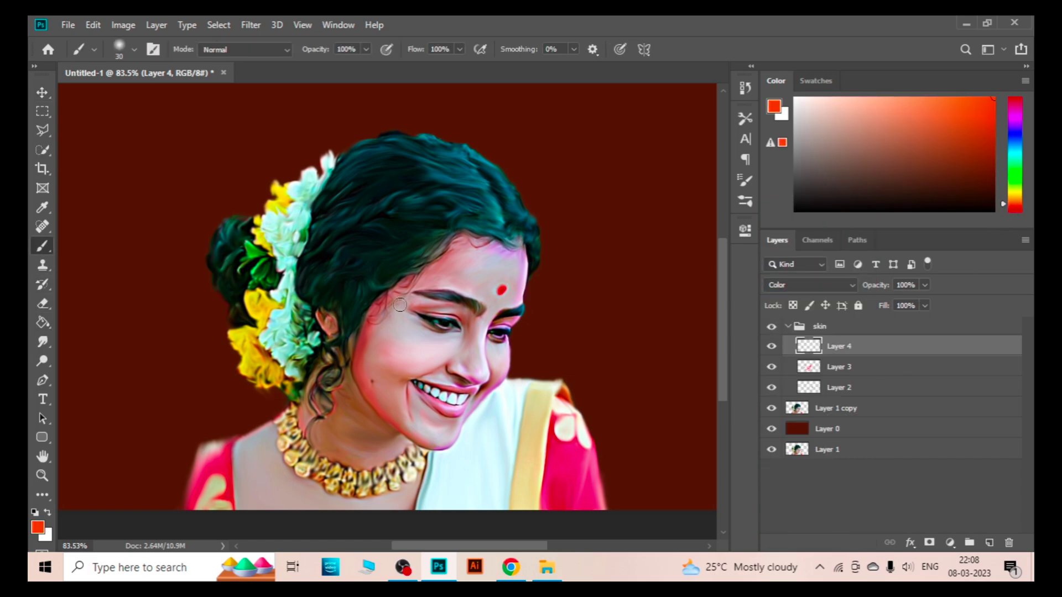
scroll(400, 305, up, 3)
scroll(400, 305, up, 2)
key(bracketright)
key(bracketright)
key(bracketright)
mouse_move(450, 380)
mouse_down()
mouse_move(356, 394)
mouse_move(348, 381)
mouse_up()
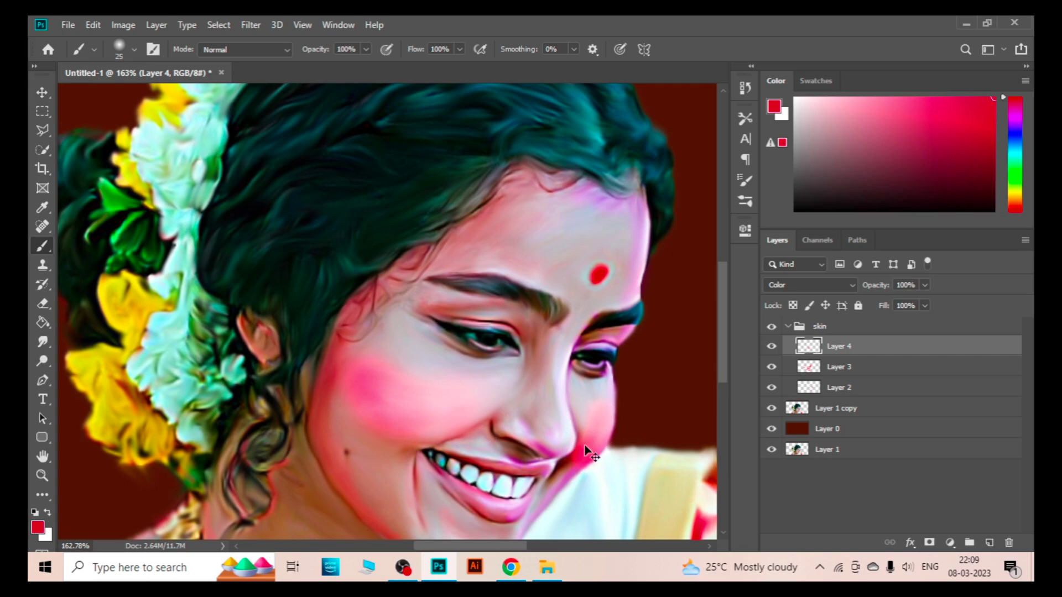
Fade Layer 4's fill to 20% and add a new Layer 5 above it.
scroll(620, 426, down, 3)
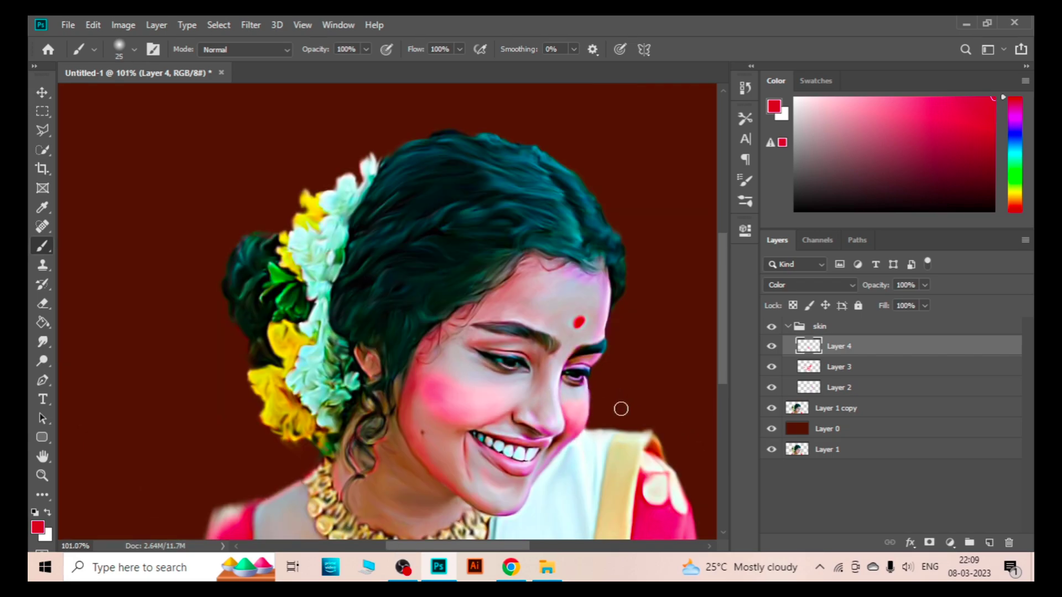
scroll(554, 415, up, 4)
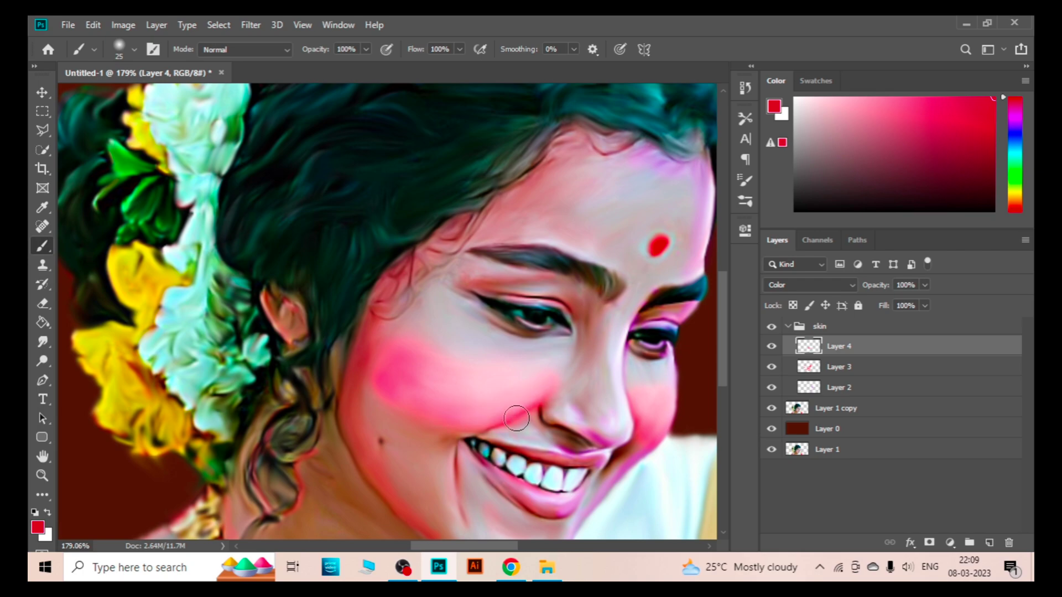
scroll(387, 309, down, 3)
scroll(387, 309, down, 4)
click(924, 305)
drag(929, 323, 867, 327)
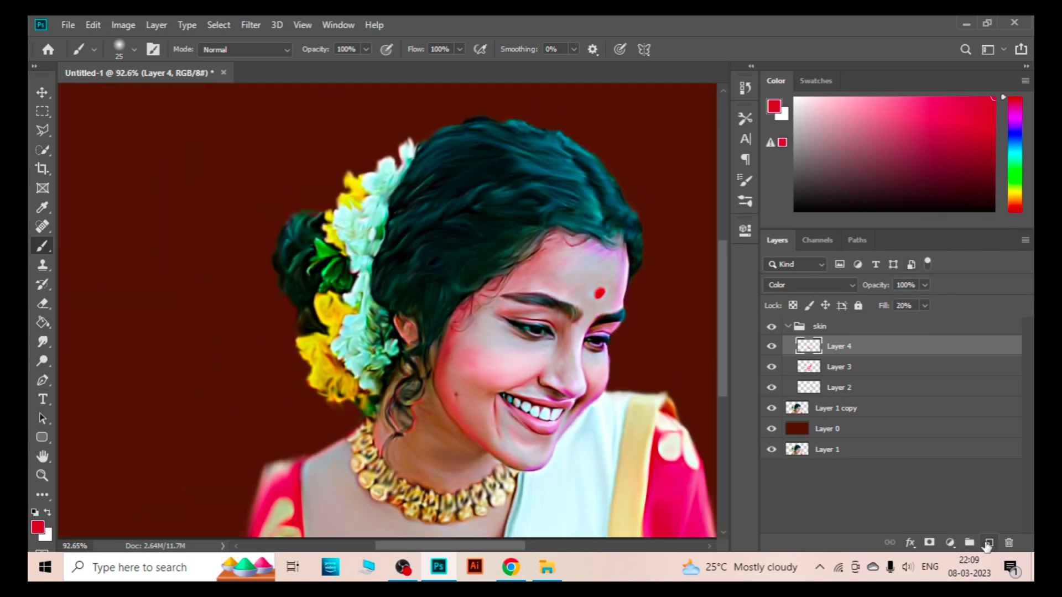
click(988, 544)
Set Layer 5 to Color mode and paint a subtle orange tint on the chin.
click(807, 285)
click(786, 530)
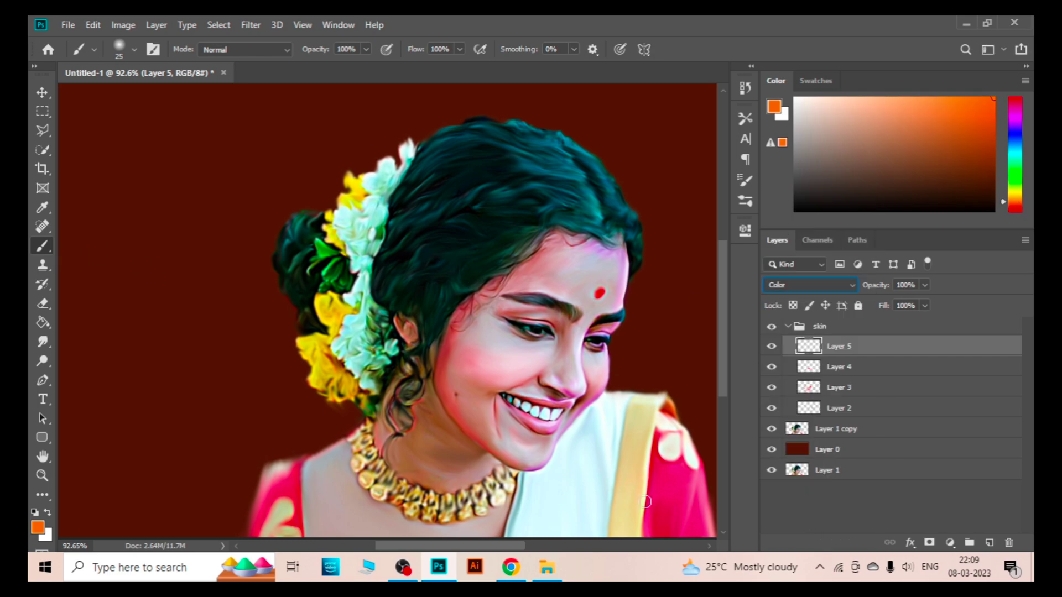
scroll(562, 388, up, 3)
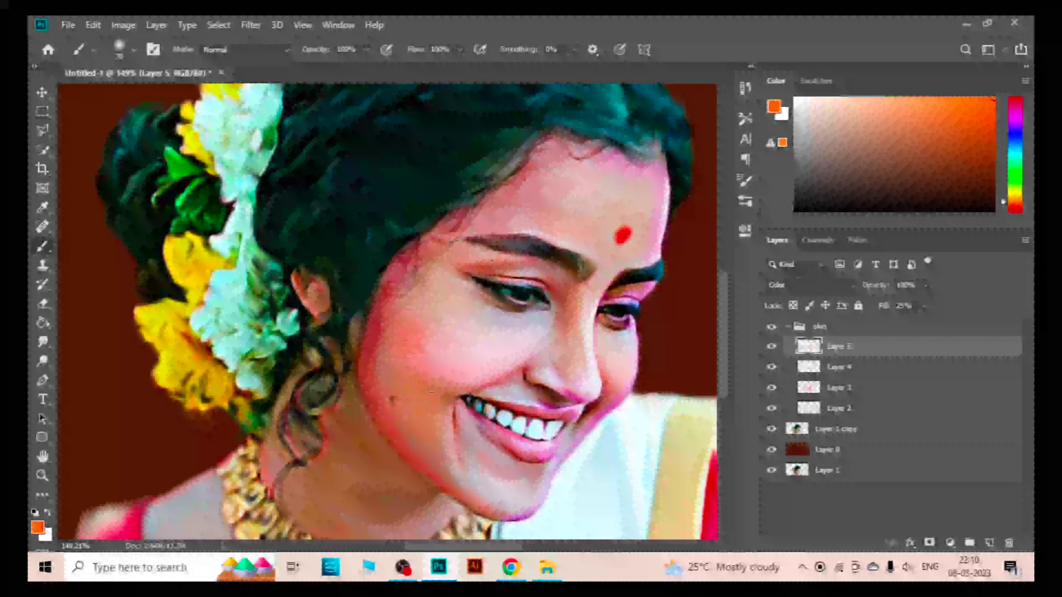
drag(432, 392, 484, 469)
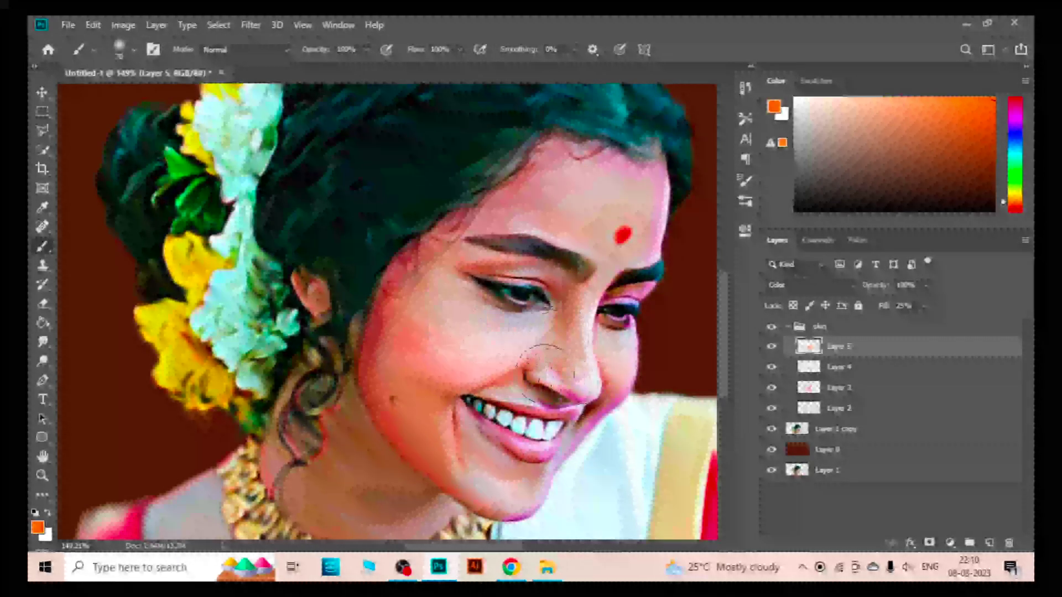
scroll(580, 367, down, 2)
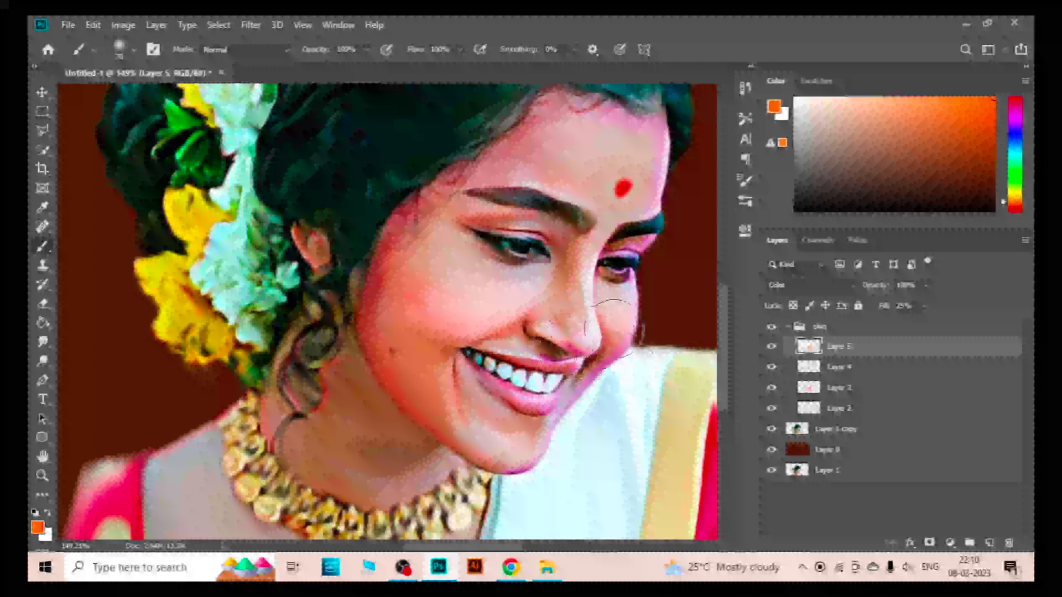
drag(486, 426, 524, 408)
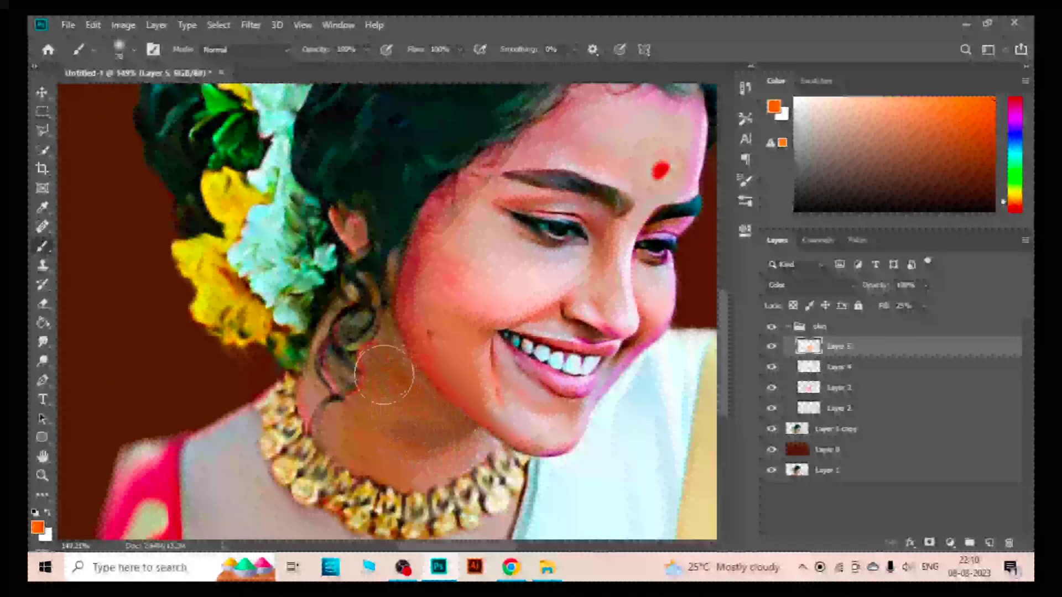
Select and hide Layer 2 in the skin group, then edit its fill amount.
scroll(384, 374, down, 3)
scroll(415, 415, down, 1)
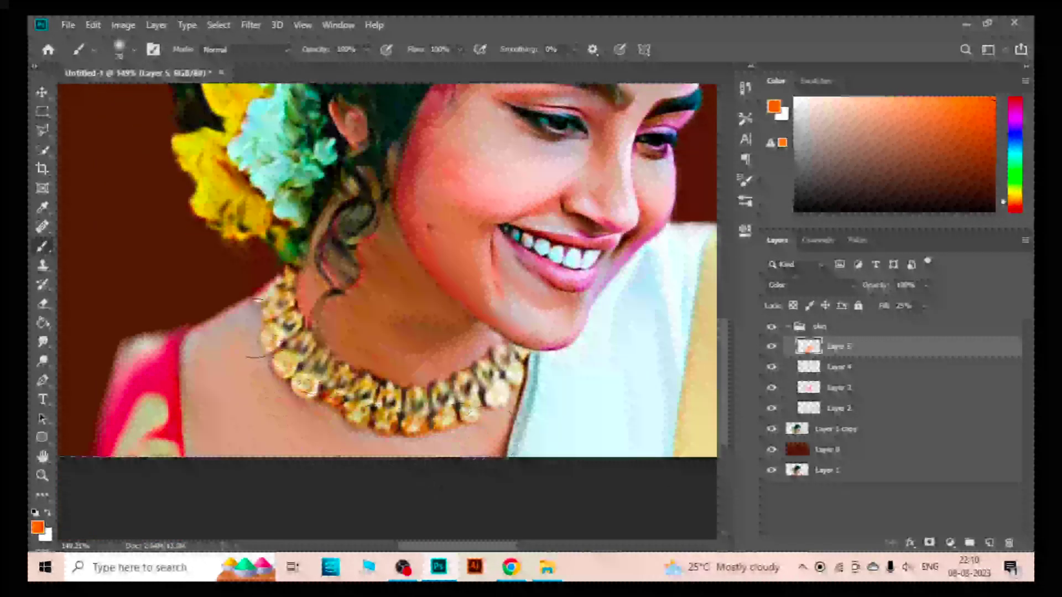
scroll(257, 301, down, 3)
key(v)
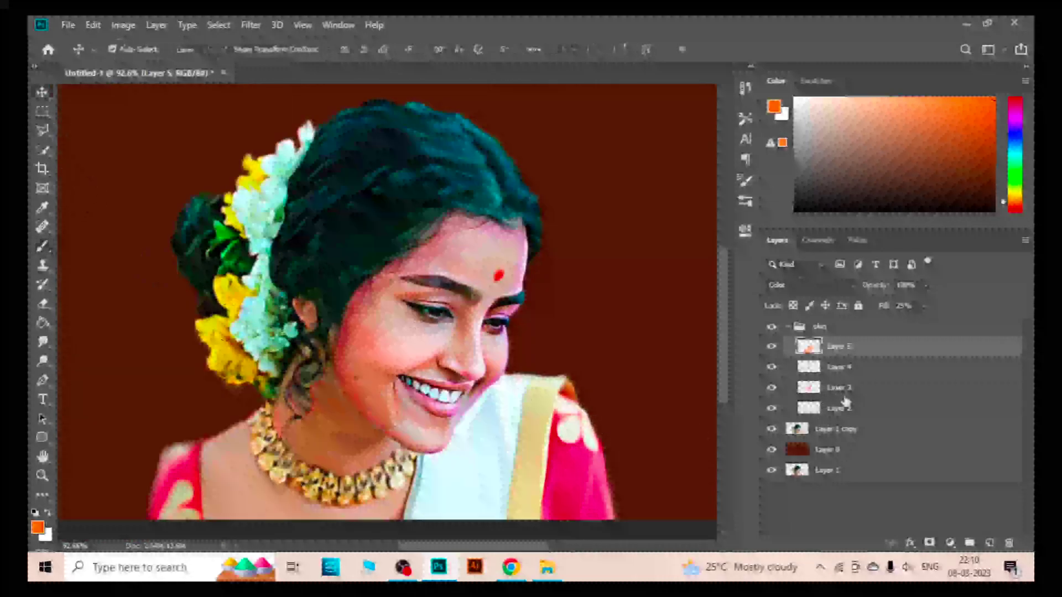
click(846, 404)
click(772, 409)
click(898, 306)
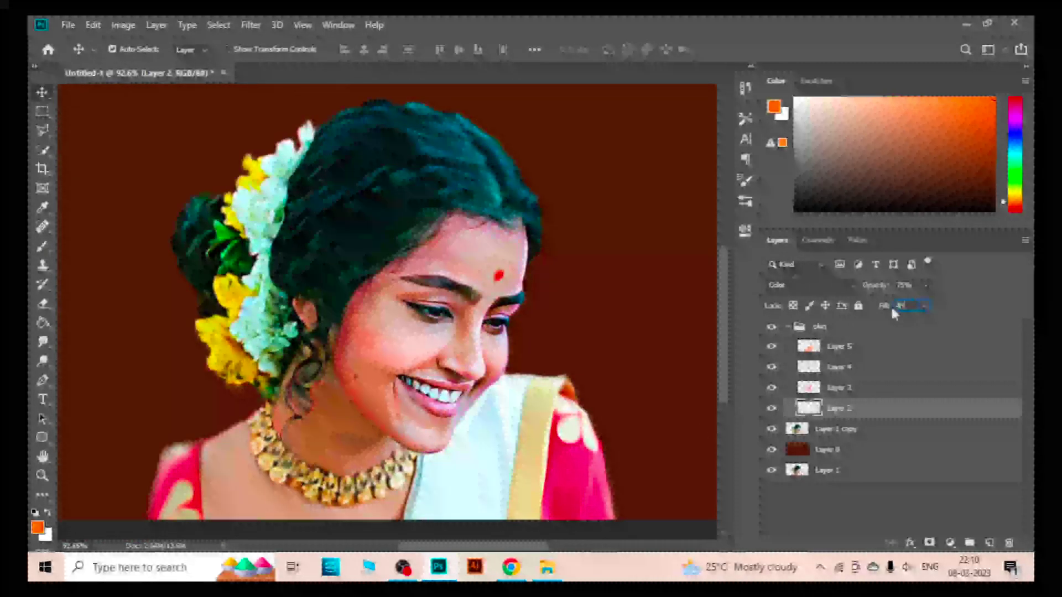
scroll(542, 387, down, 3)
scroll(453, 446, up, 4)
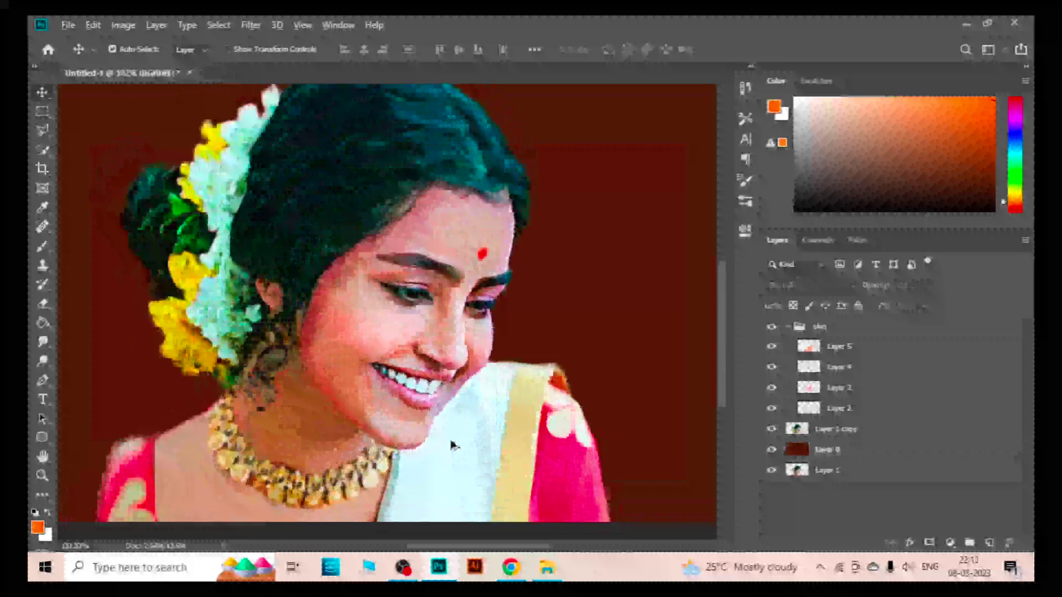
scroll(453, 446, up, 2)
Add Layer 6 above Layer 5 and set up a tiny black brush for the mole.
click(889, 346)
key(ctrl+shift+alt+n)
click(42, 246)
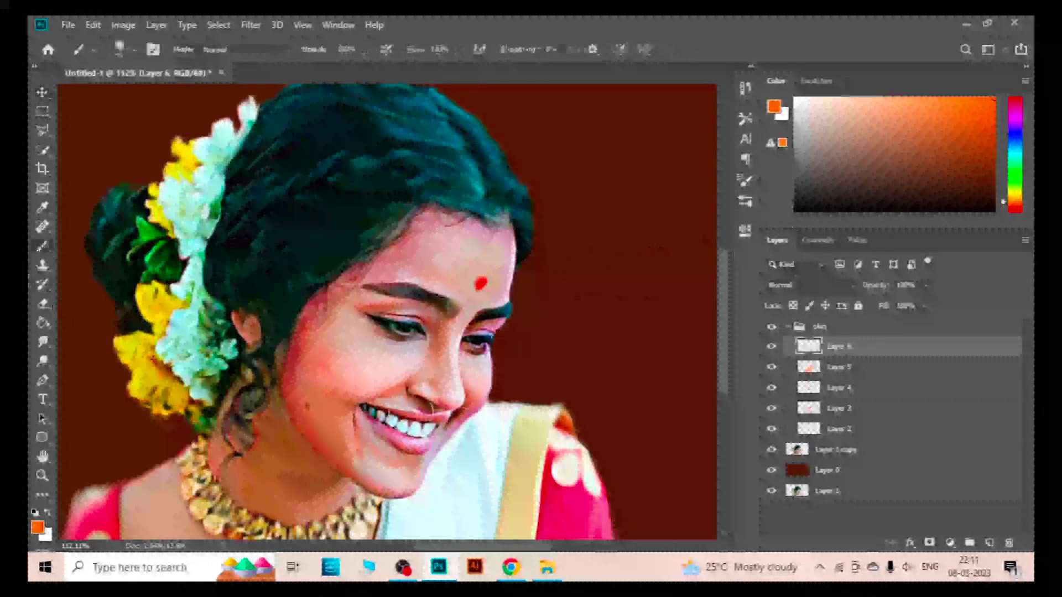
right_click(243, 119)
key(Escape)
key(d)
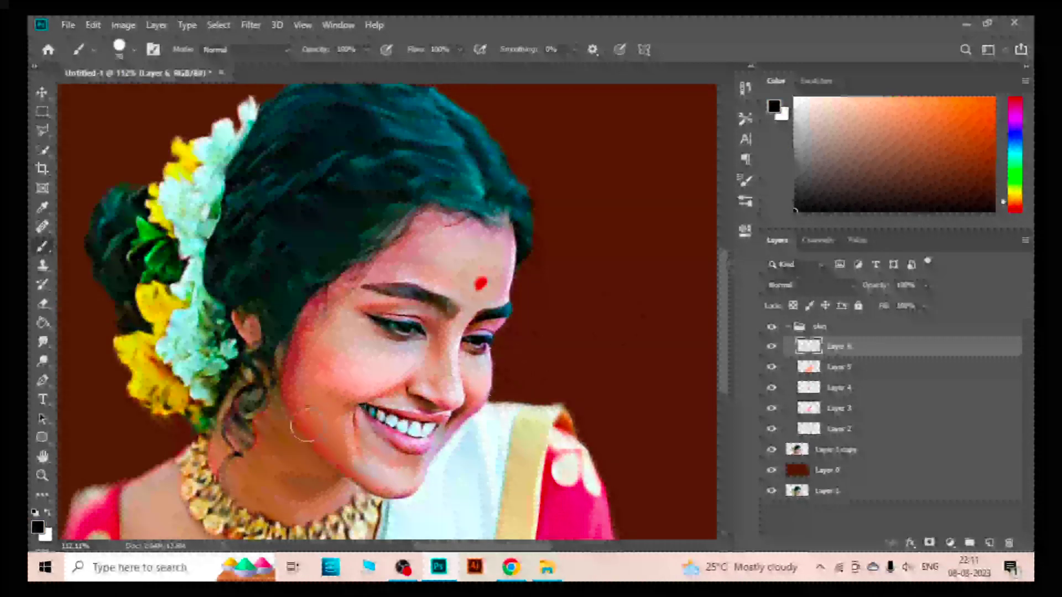
key(bracketleft)
key(bracketleft)
key(bracketleft)
Fit the portrait in the window and lower Layer 6's fill to 80%.
scroll(299, 408, up, 3)
scroll(256, 362, up, 3)
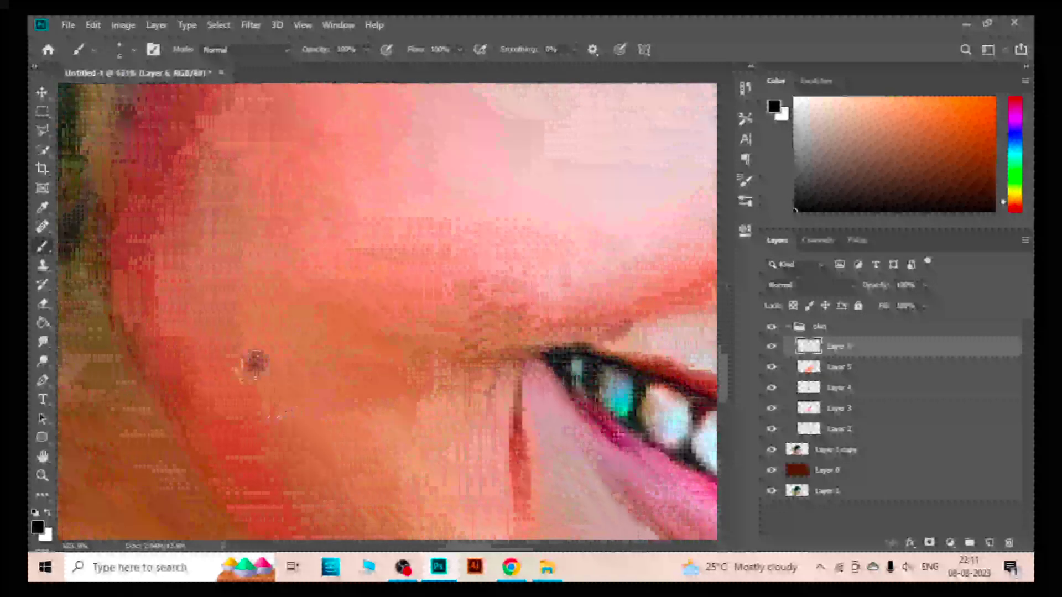
key(ctrl+0)
key(v)
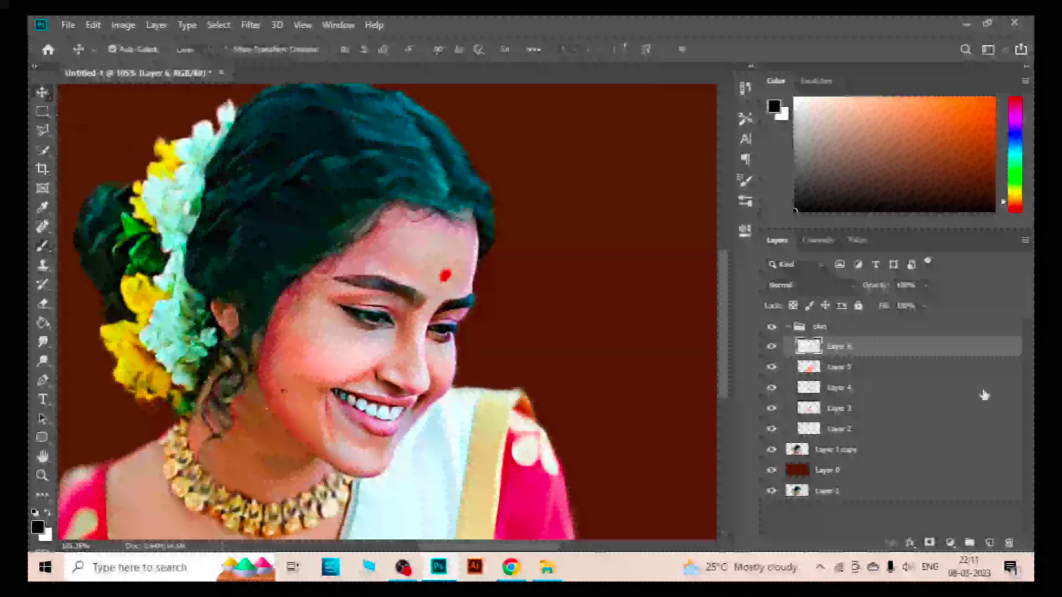
click(925, 306)
drag(930, 323, 900, 320)
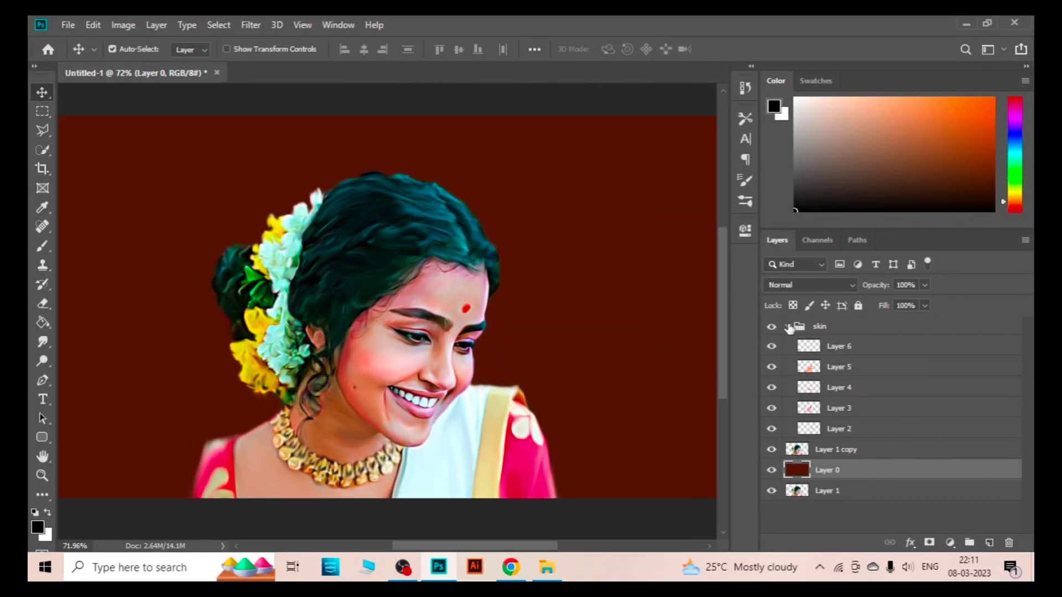
Collapse the skin group and create a new group named 'hair' above it.
click(788, 327)
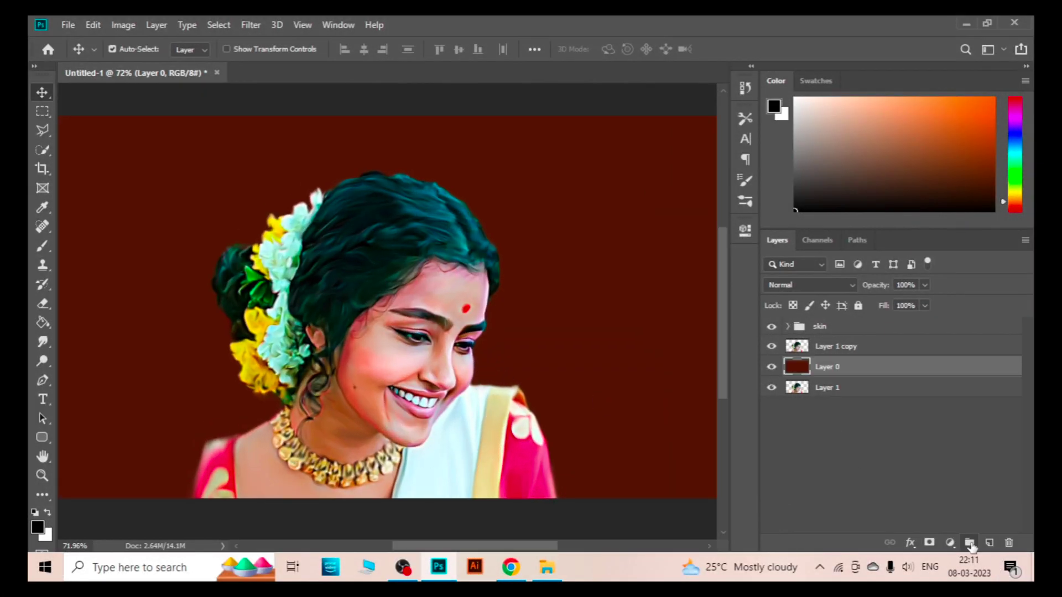
click(970, 542)
drag(824, 366, 844, 319)
double_click(839, 328)
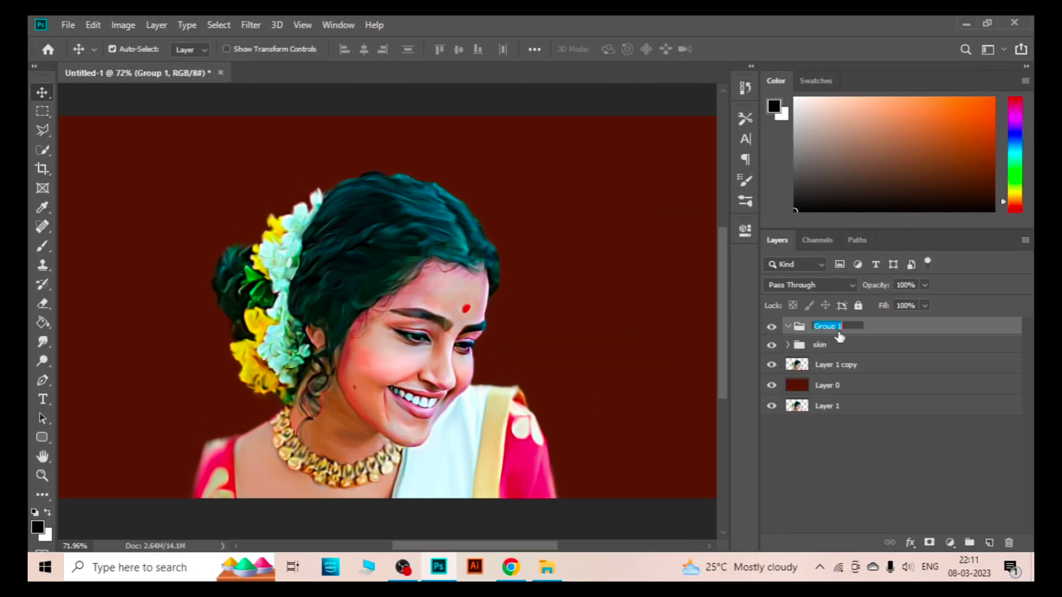
text(r)
key(Return)
Add Layer 7 inside the hair group in Color mode with magenta as the colour.
click(990, 543)
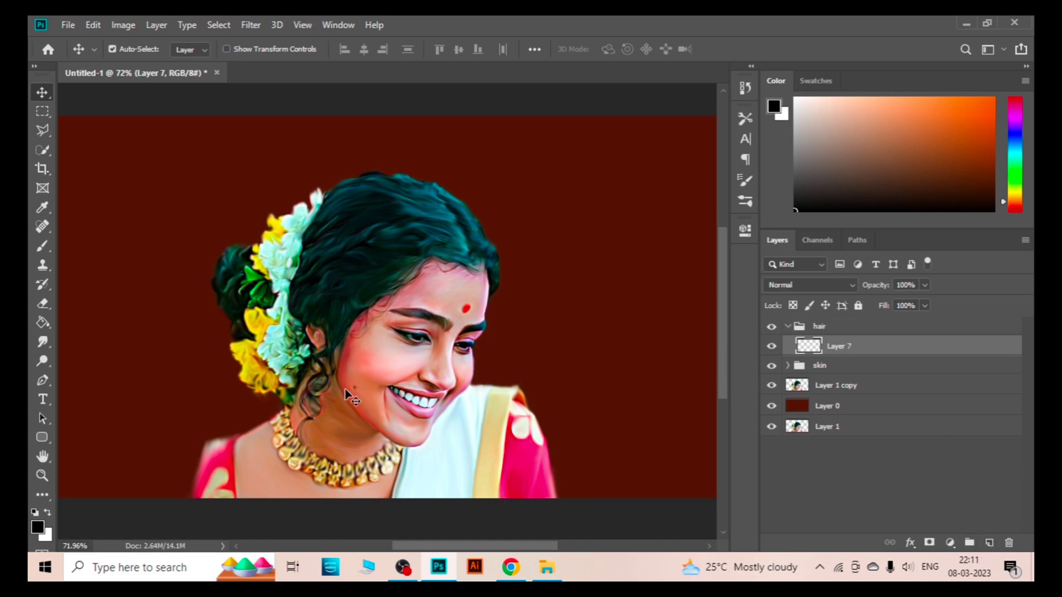
click(43, 243)
click(811, 285)
click(824, 505)
click(1015, 106)
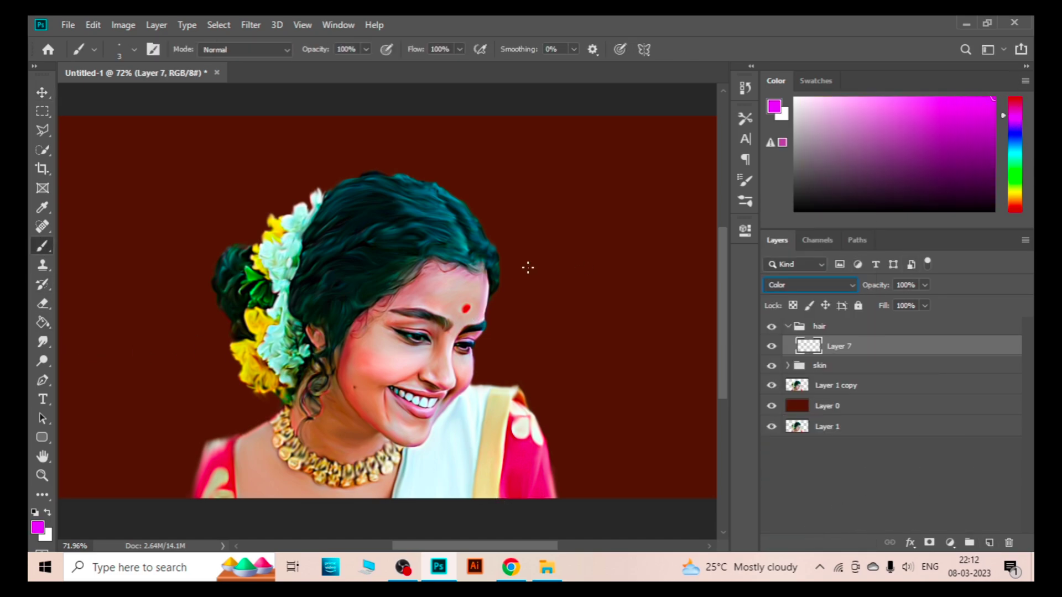
Undo the magenta test dab, pick a soft round brush, and paint over the hair.
scroll(453, 235, up, 5)
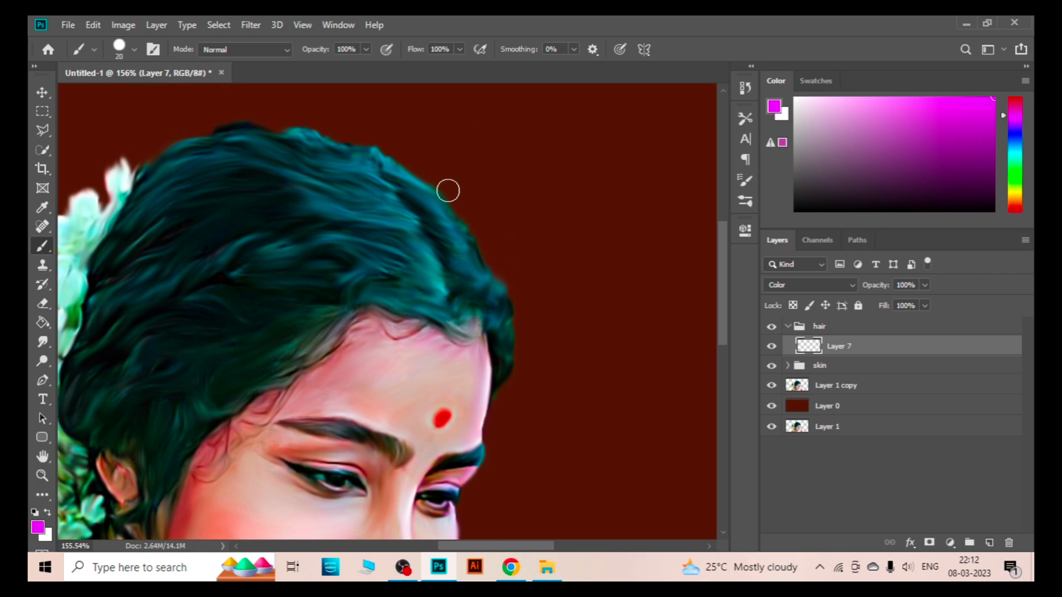
key(ctrl+z)
click(134, 49)
drag(221, 111, 190, 109)
key(Return)
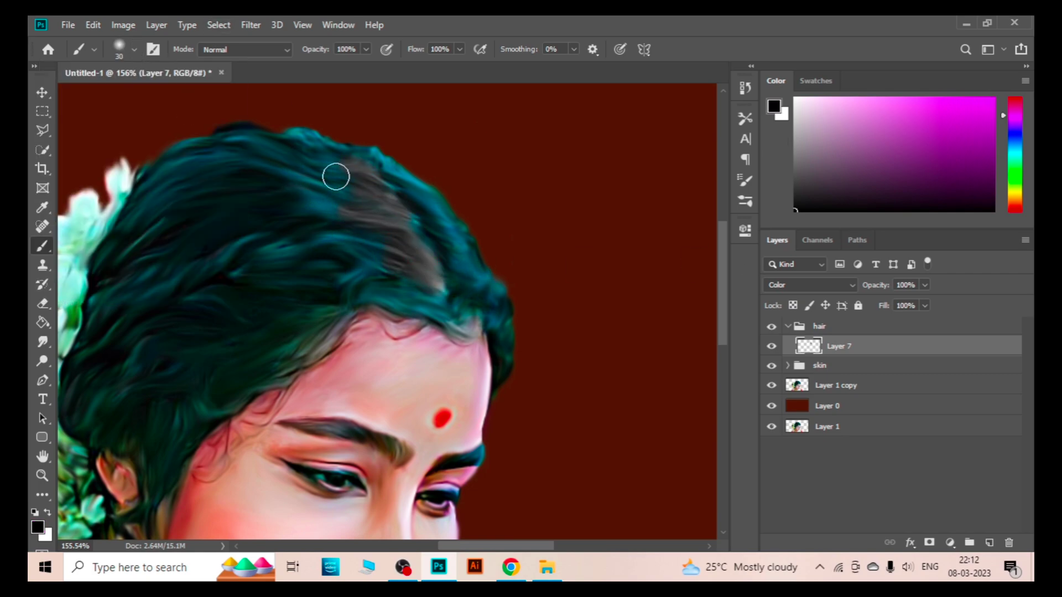
mouse_move(392, 252)
mouse_down()
mouse_move(334, 178)
mouse_move(168, 202)
mouse_move(135, 387)
mouse_move(306, 192)
mouse_up()
Cycle Layer 7's blend mode to Saturation, shrink the brush, and review blend modes.
scroll(339, 253, down, 2)
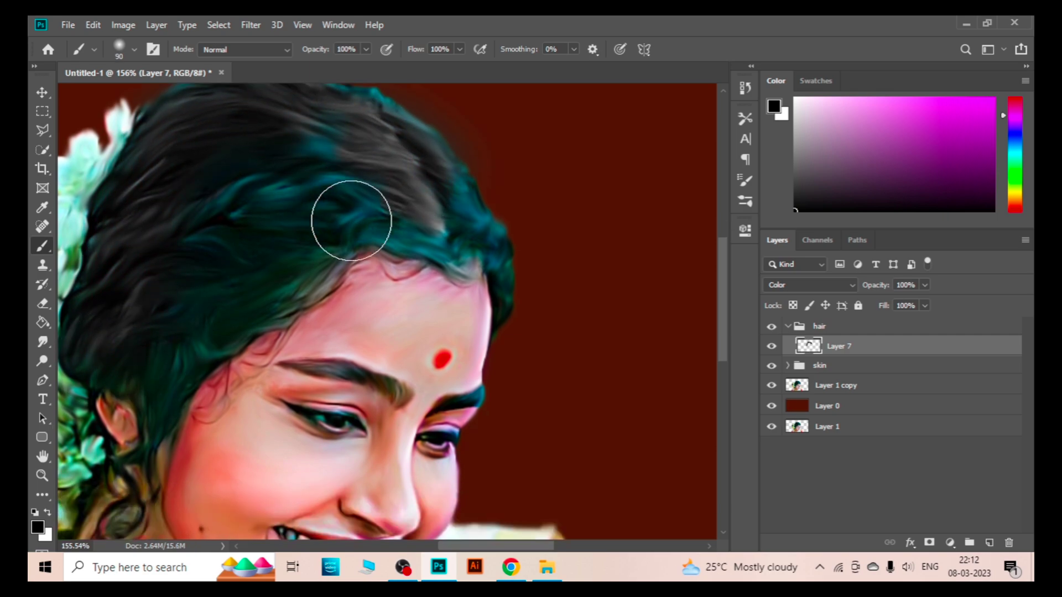
scroll(350, 221, down, 2)
scroll(354, 227, down, 1)
key(shift+alt+t)
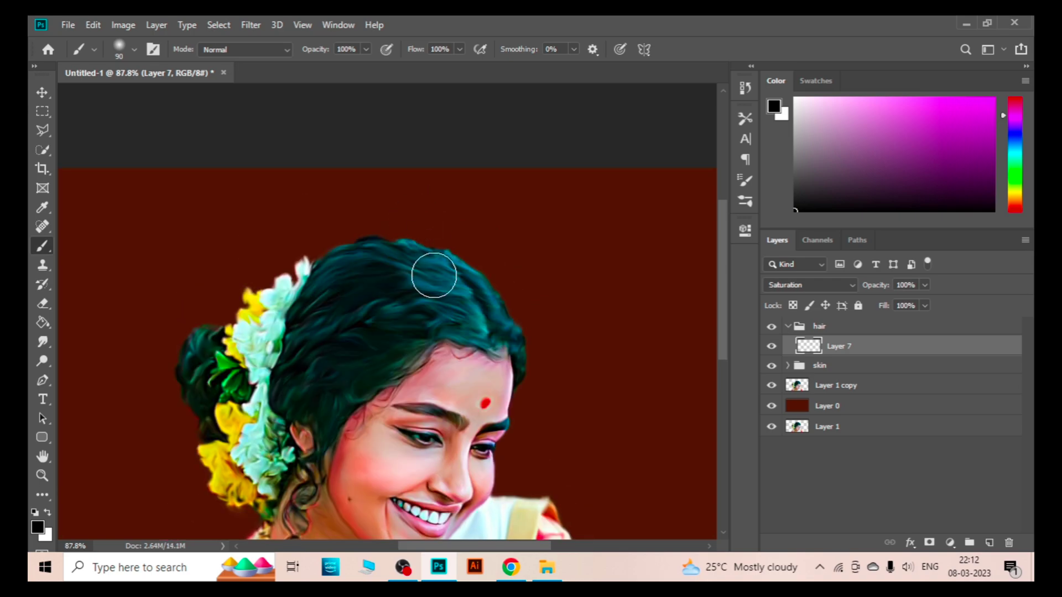
scroll(444, 302, up, 1)
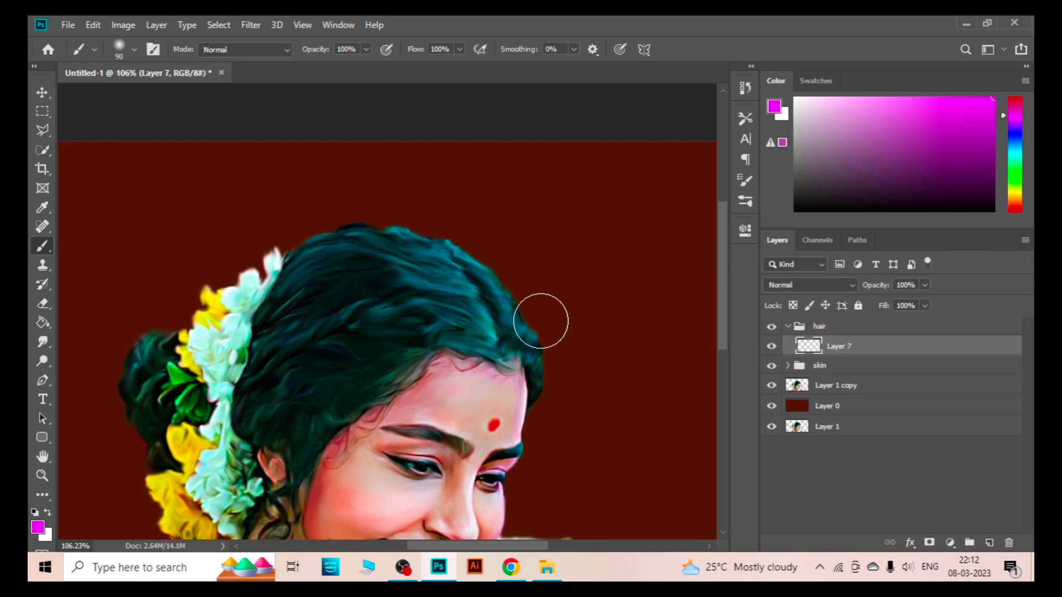
scroll(500, 319, up, 2)
key(bracketleft)
key(bracketleft)
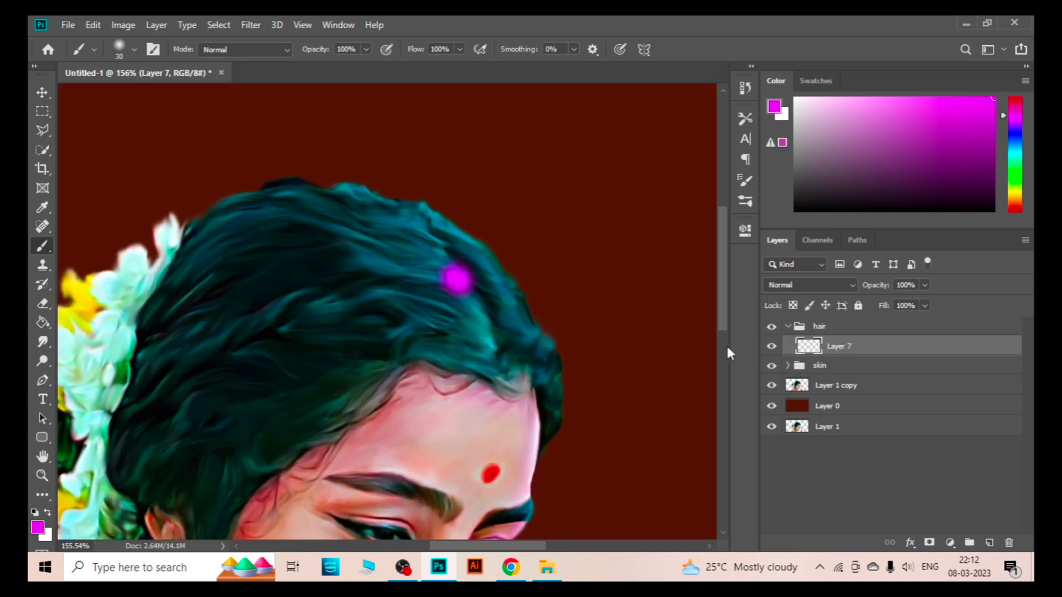
click(808, 285)
click(796, 528)
Set Layer 7 to Color mode and paint magenta over the hair crown.
click(808, 285)
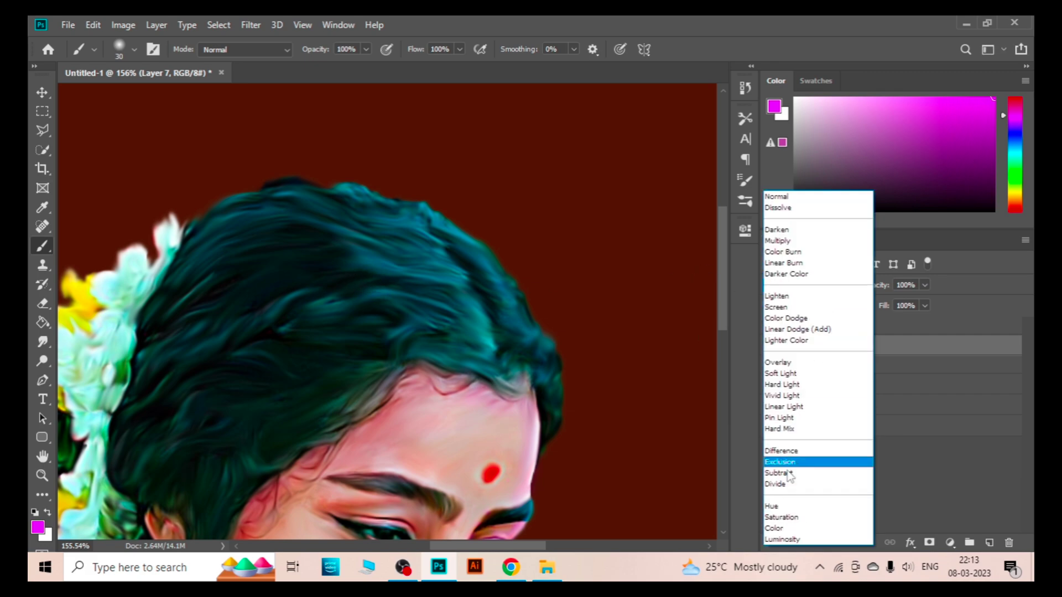
click(796, 529)
drag(429, 270, 451, 276)
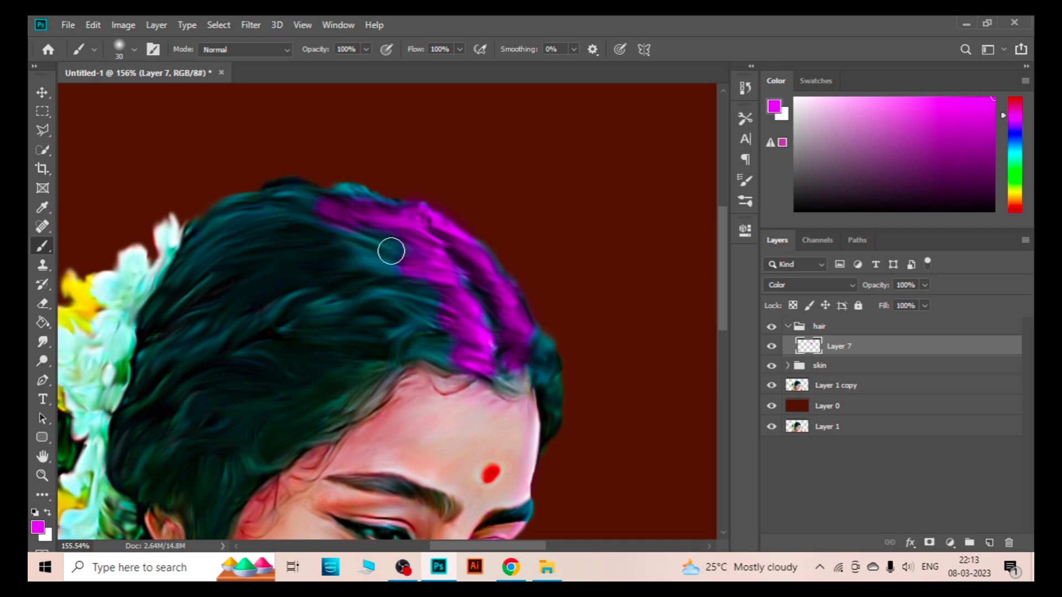
Fade Layer 7 to 35% fill and make red the painting colour.
scroll(443, 328, down, 2)
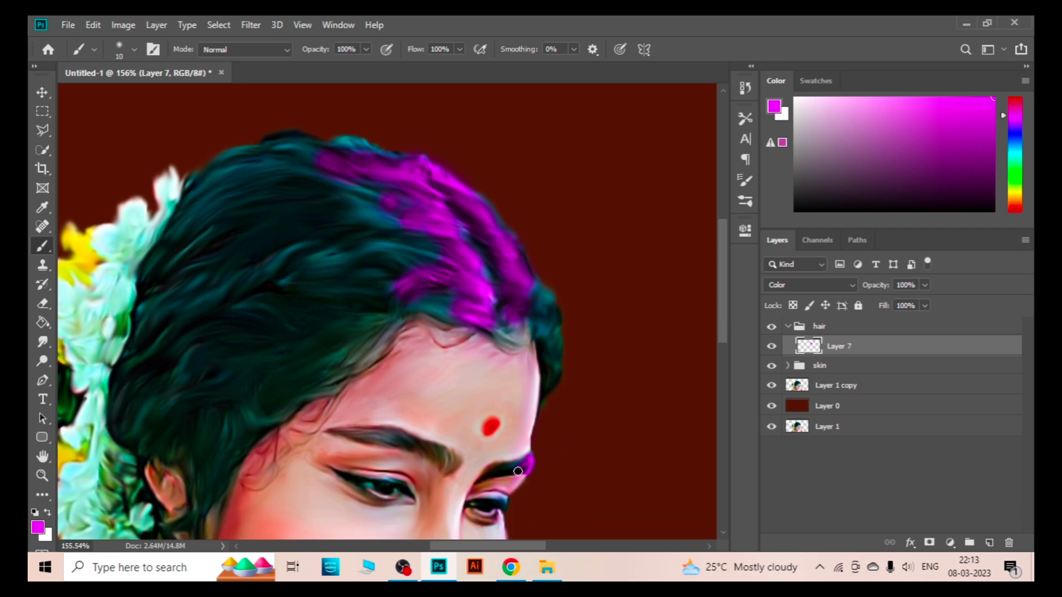
scroll(522, 471, down, 3)
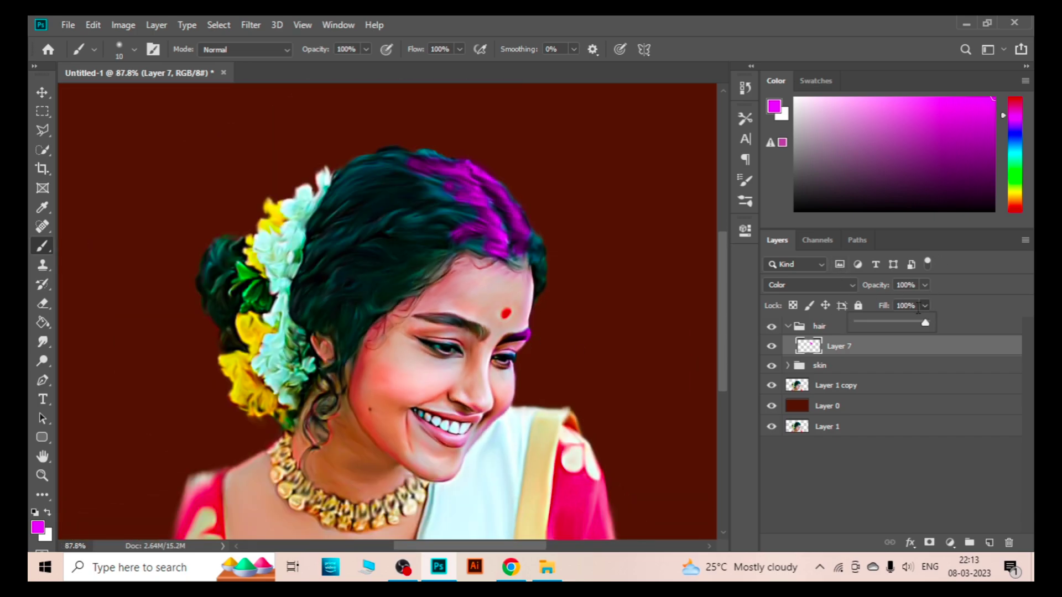
drag(918, 309, 877, 338)
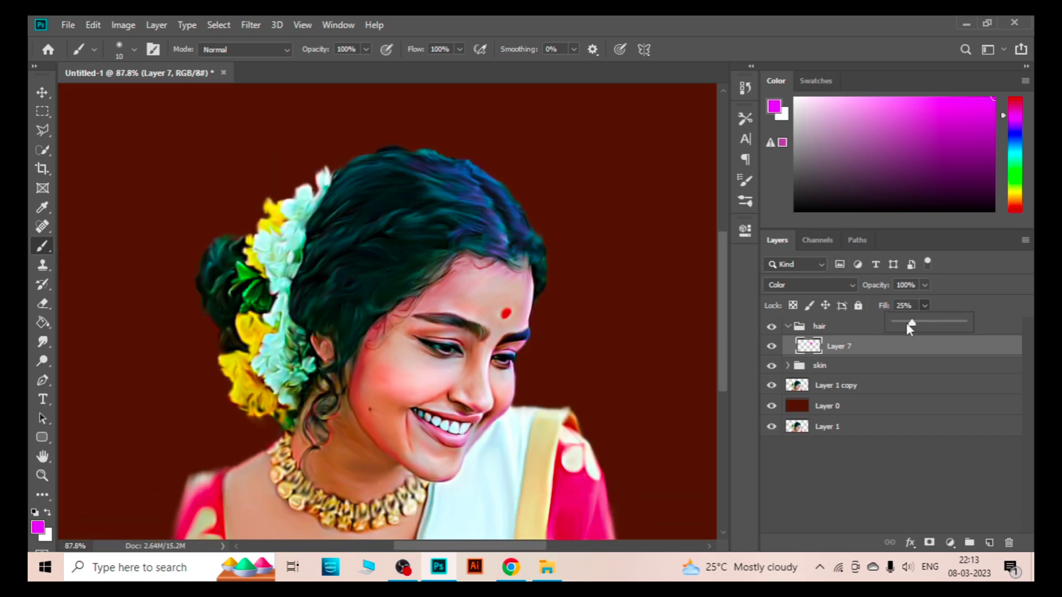
drag(1015, 115, 1008, 232)
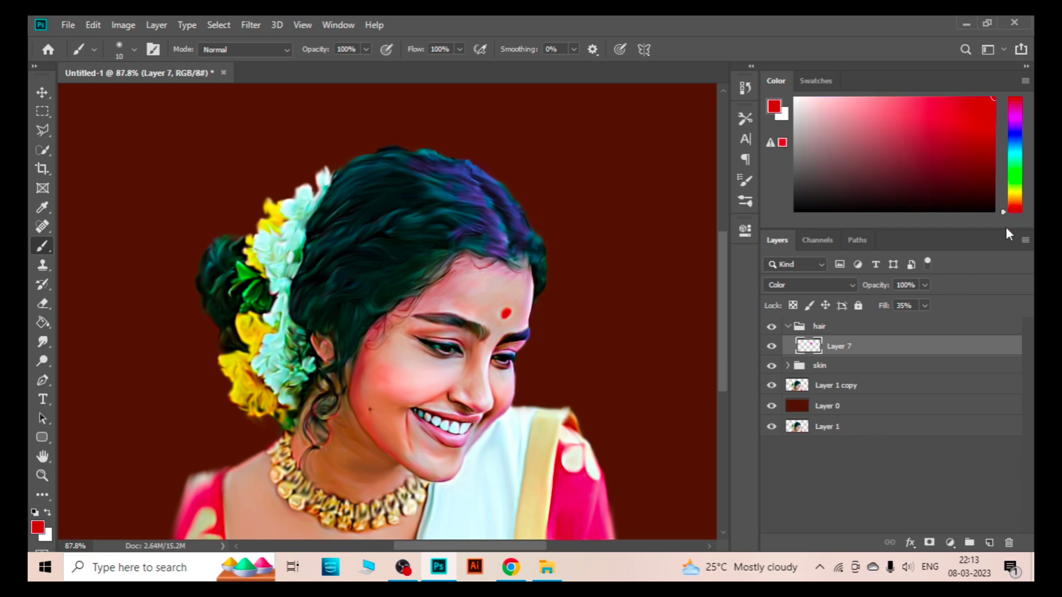
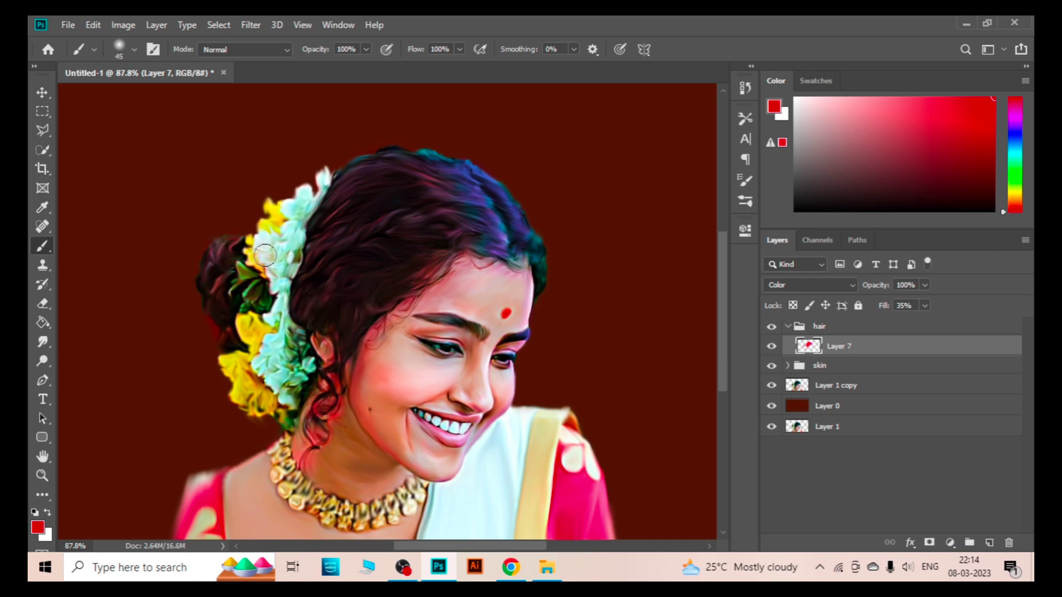
Switch to the Eraser and raise its opacity to 75%.
alt+scroll(335, 184, up, 1)
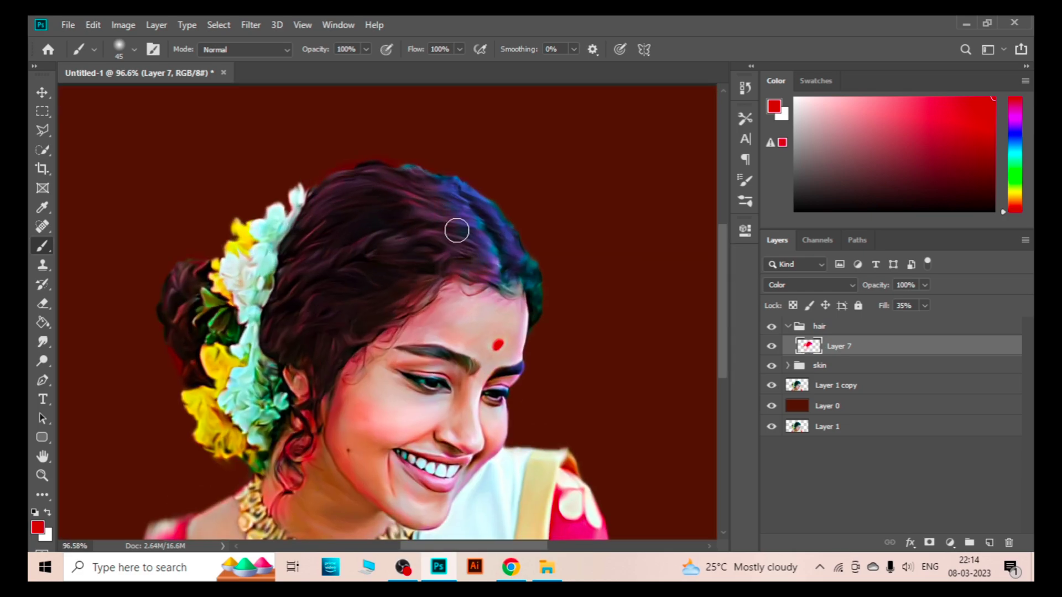
alt+scroll(553, 265, down, 3)
alt+scroll(480, 198, up, 8)
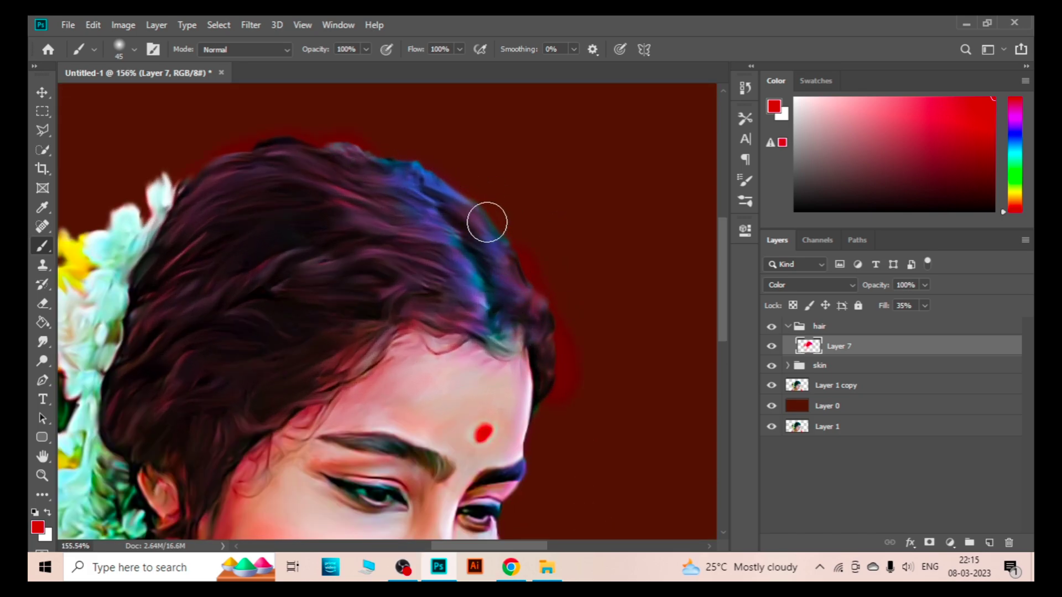
alt+scroll(340, 362, down, 5)
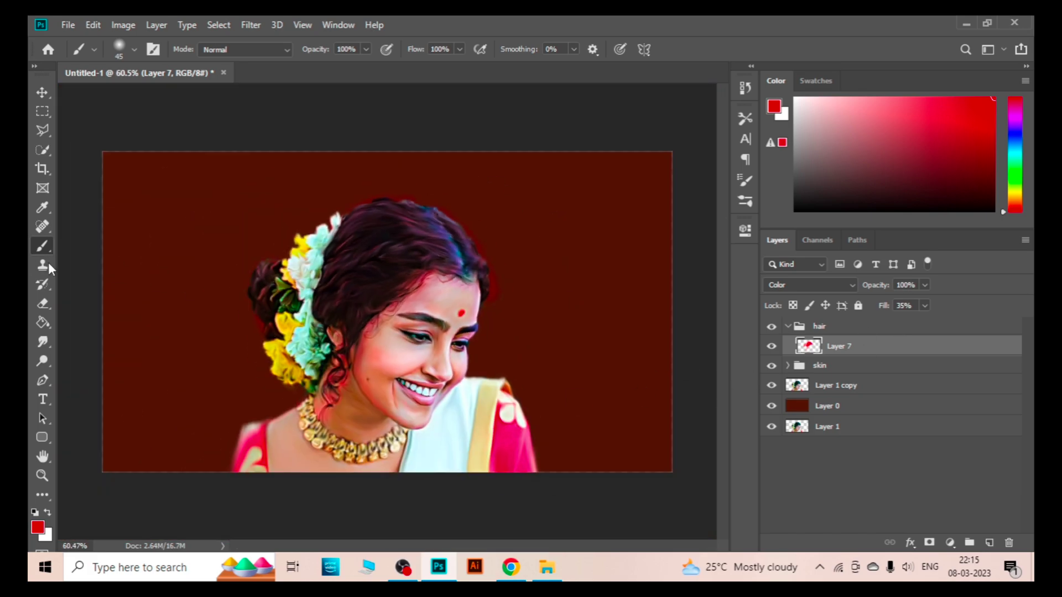
key(e)
alt+scroll(525, 291, up, 5)
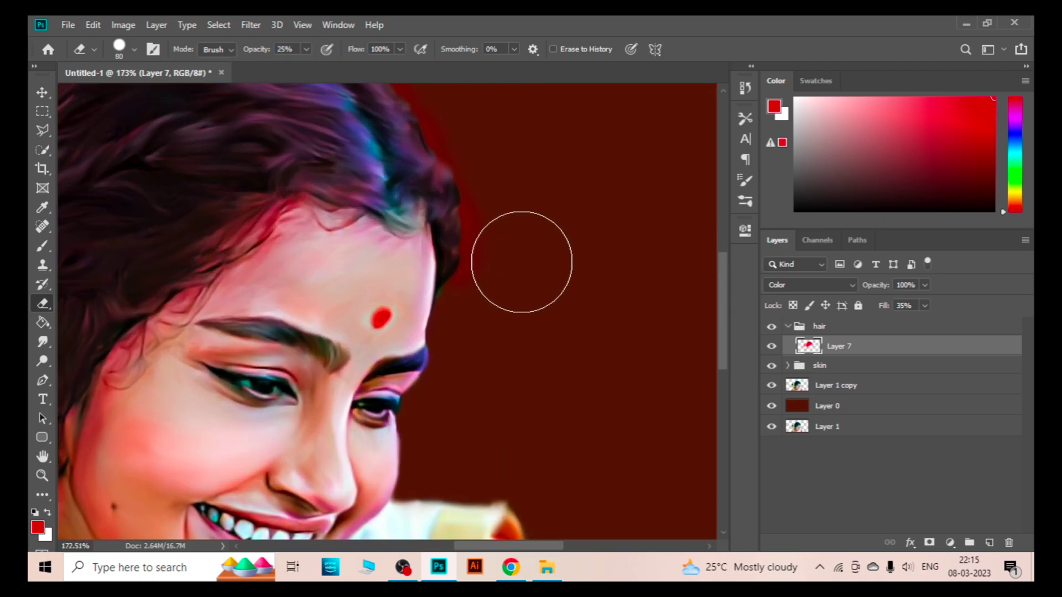
scroll(470, 221, up, 3)
click(306, 49)
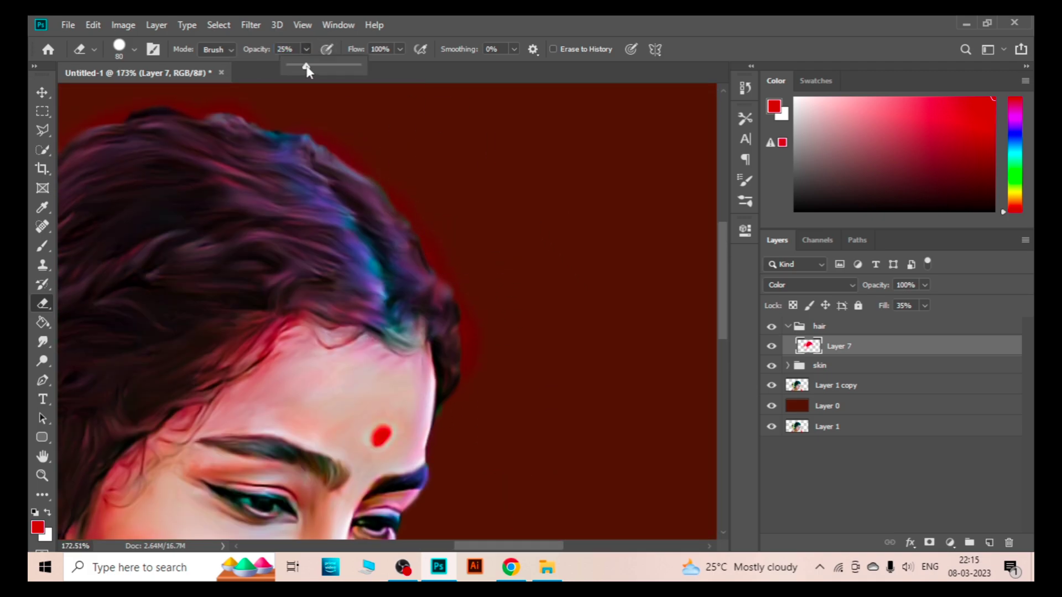
drag(305, 66, 318, 66)
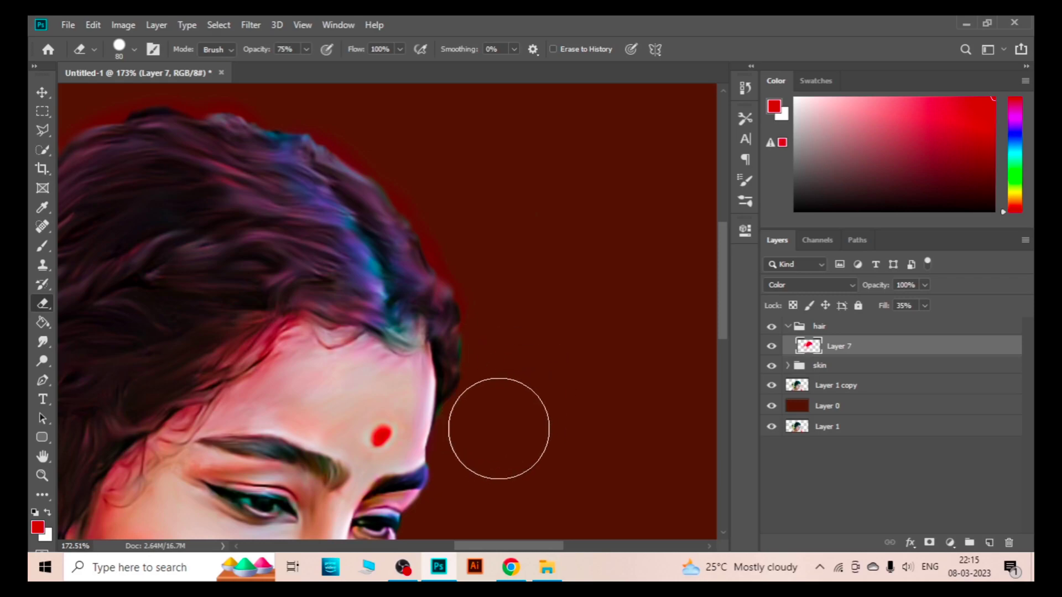
Erase the red tint inside the hair curl below the ear.
scroll(518, 279, up, 3)
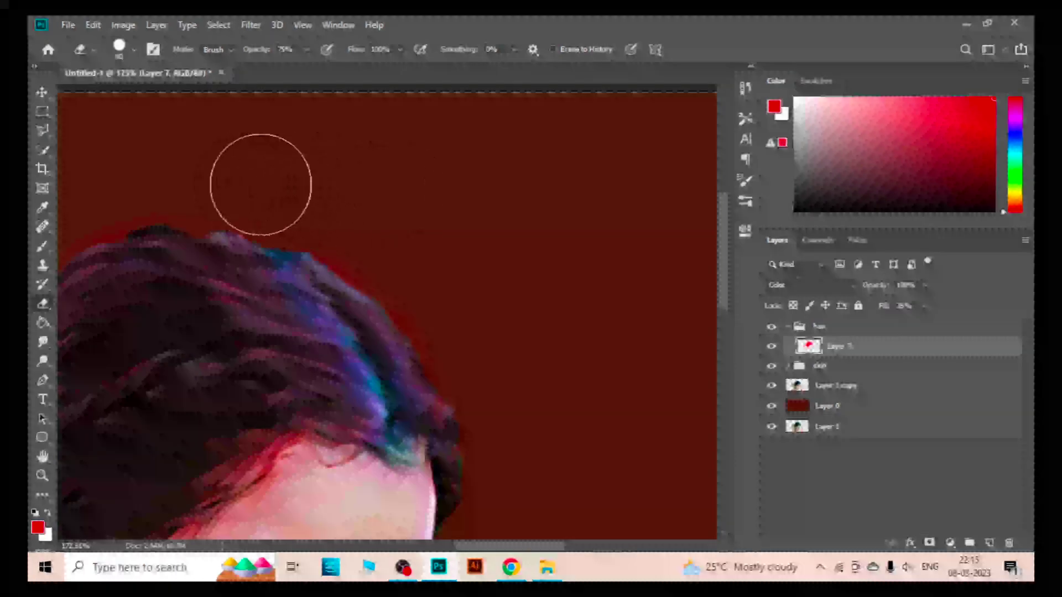
scroll(386, 237, left, 3)
scroll(273, 197, left, 2)
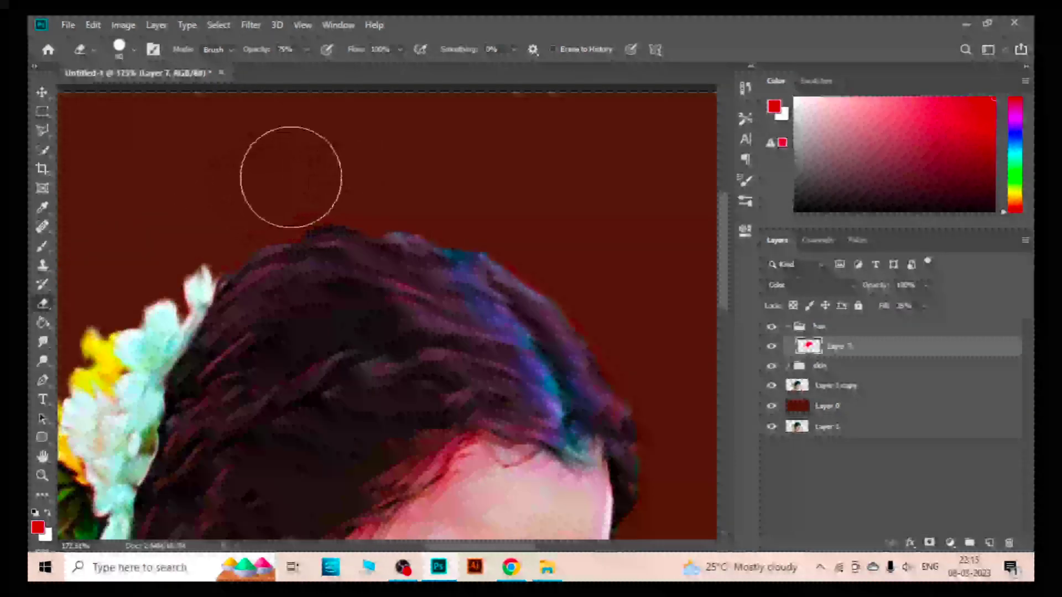
scroll(324, 338, down, 5)
scroll(323, 337, up, 3)
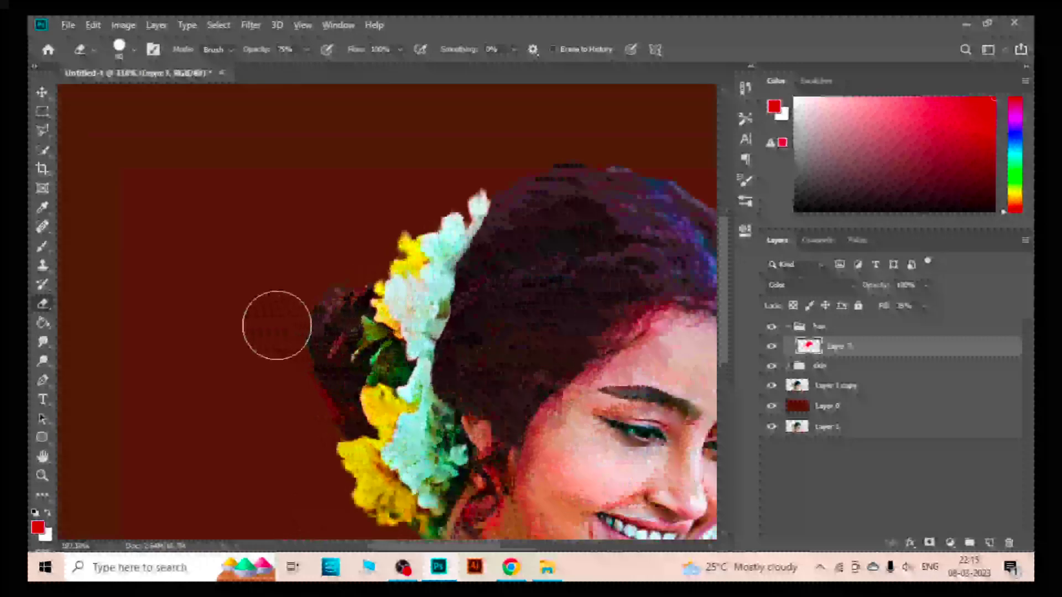
scroll(424, 195, down, 2)
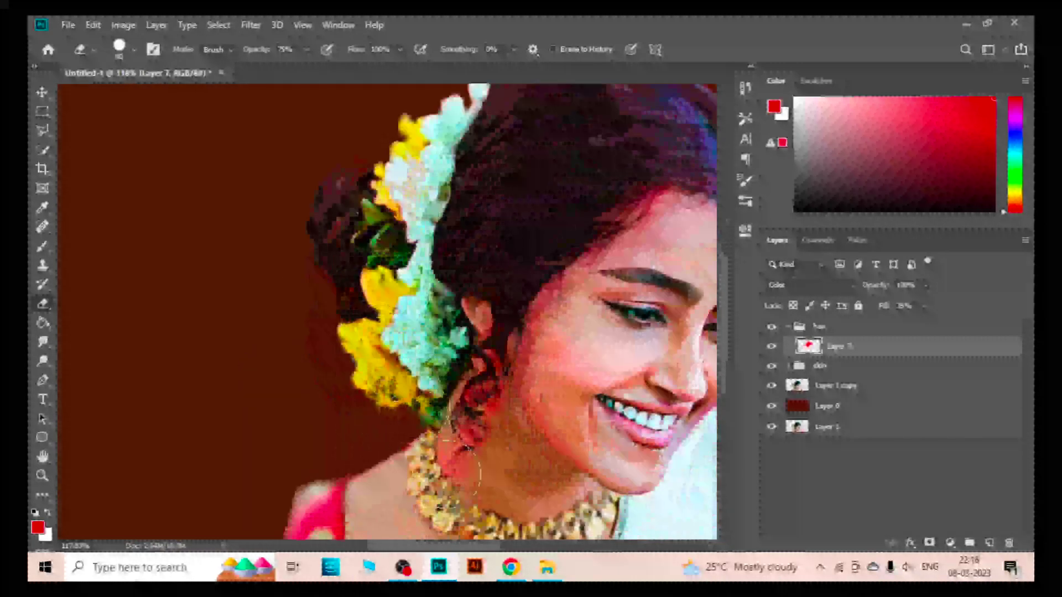
scroll(459, 387, up, 3)
drag(479, 402, 451, 249)
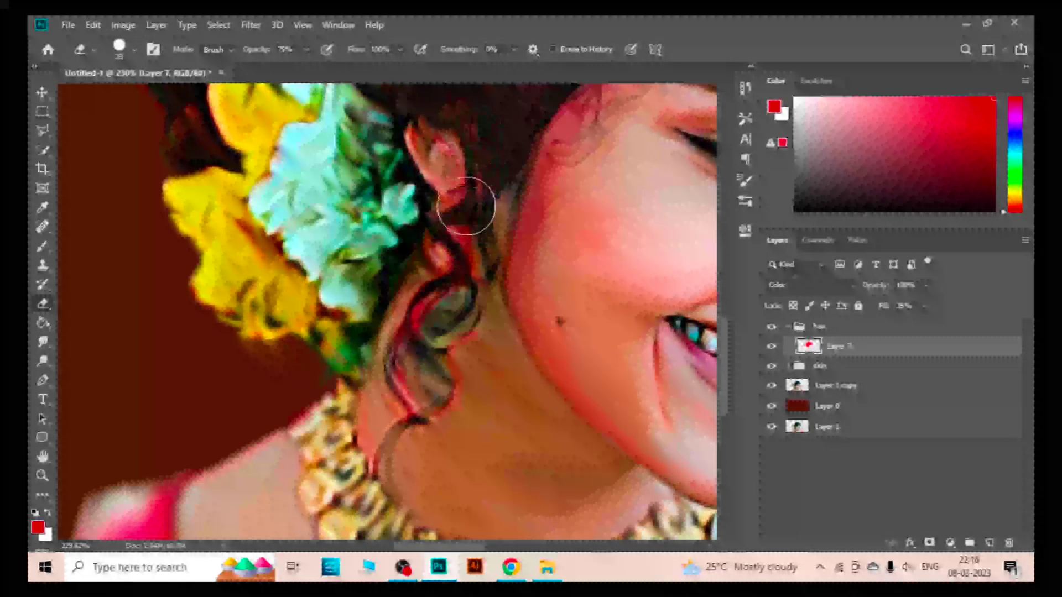
Lightly erase near the curl with eraser opacity at 14%, then view the whole image.
click(285, 50)
text(14)
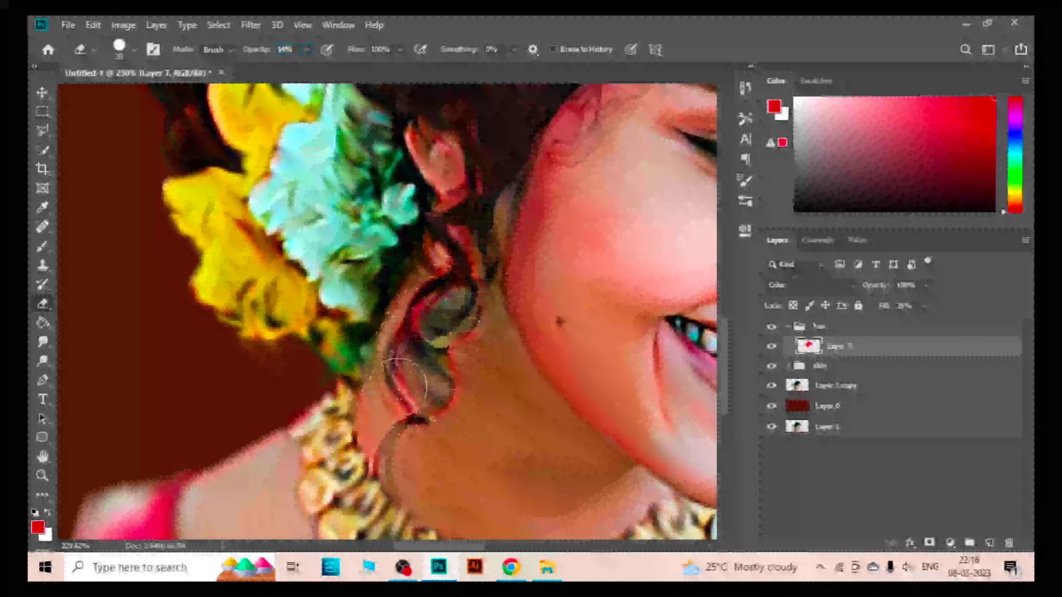
drag(403, 381, 437, 287)
key(ctrl+0)
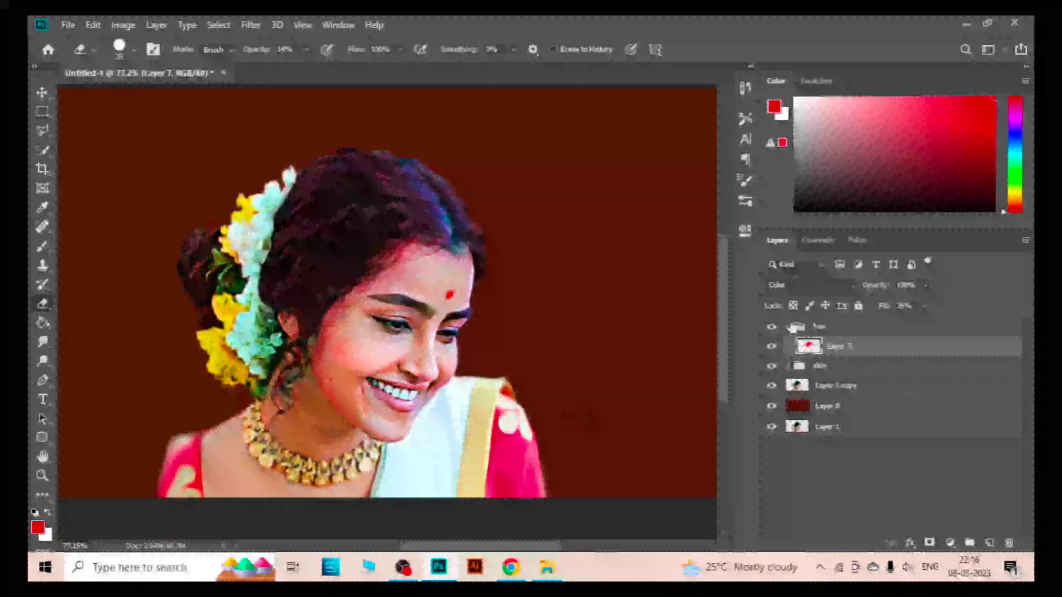
Brush a magenta tint over the hair near the forehead.
key(ctrl+plus)
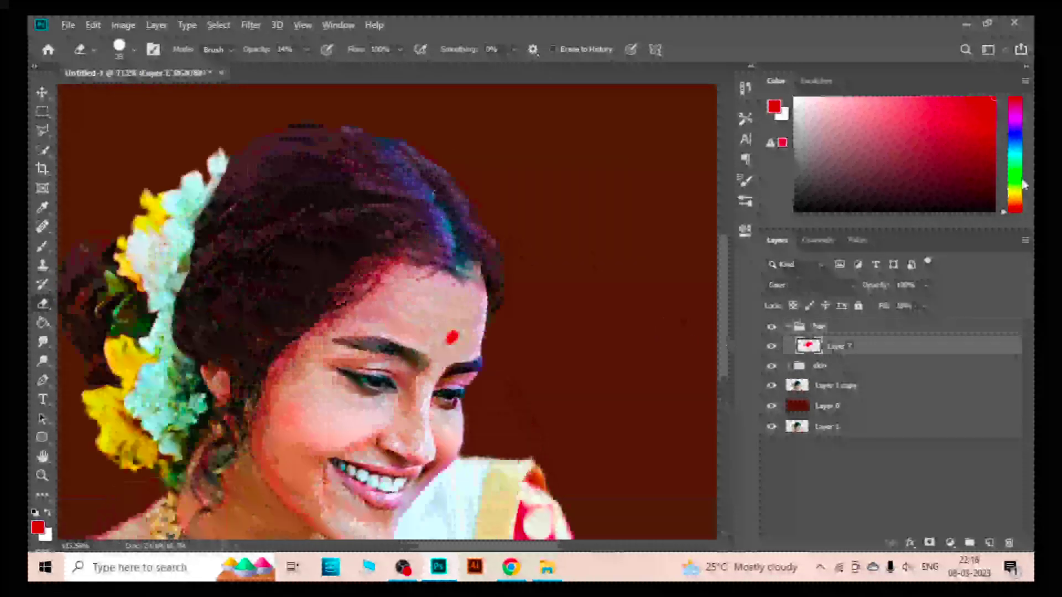
click(1016, 113)
key(b)
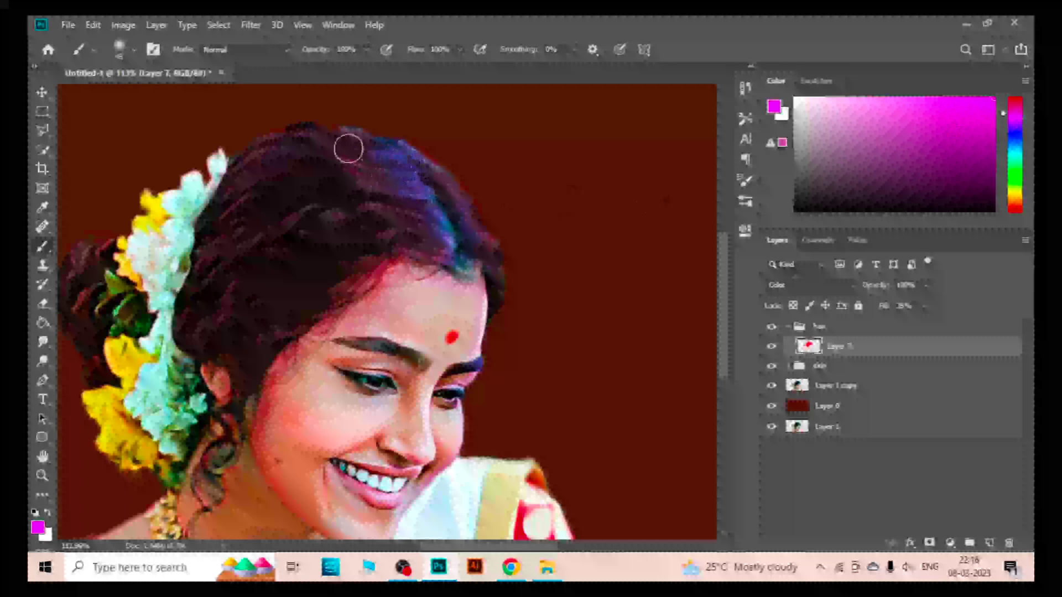
drag(349, 148, 453, 242)
mouse_move(384, 173)
mouse_down()
mouse_move(505, 270)
mouse_move(488, 254)
mouse_up()
Lower the hair colour layer's fill to 25%.
scroll(497, 293, up, 3)
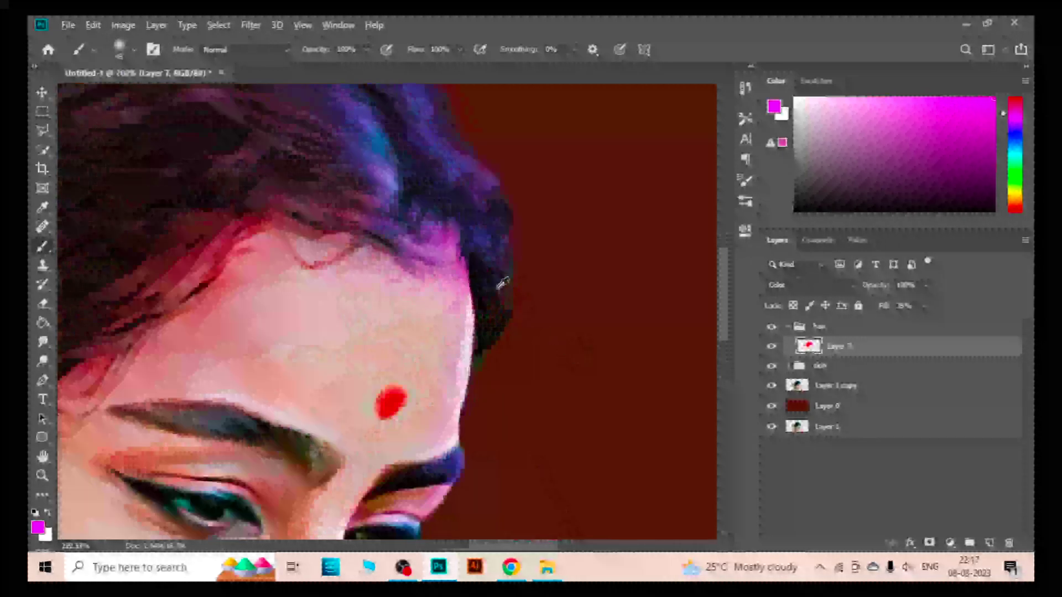
scroll(495, 313, down, 5)
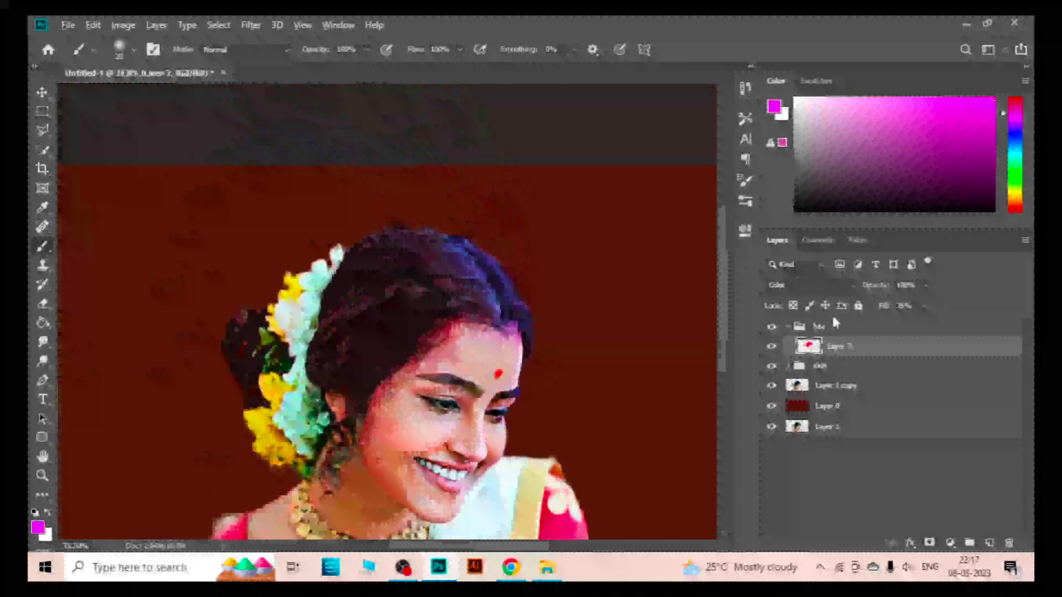
click(884, 291)
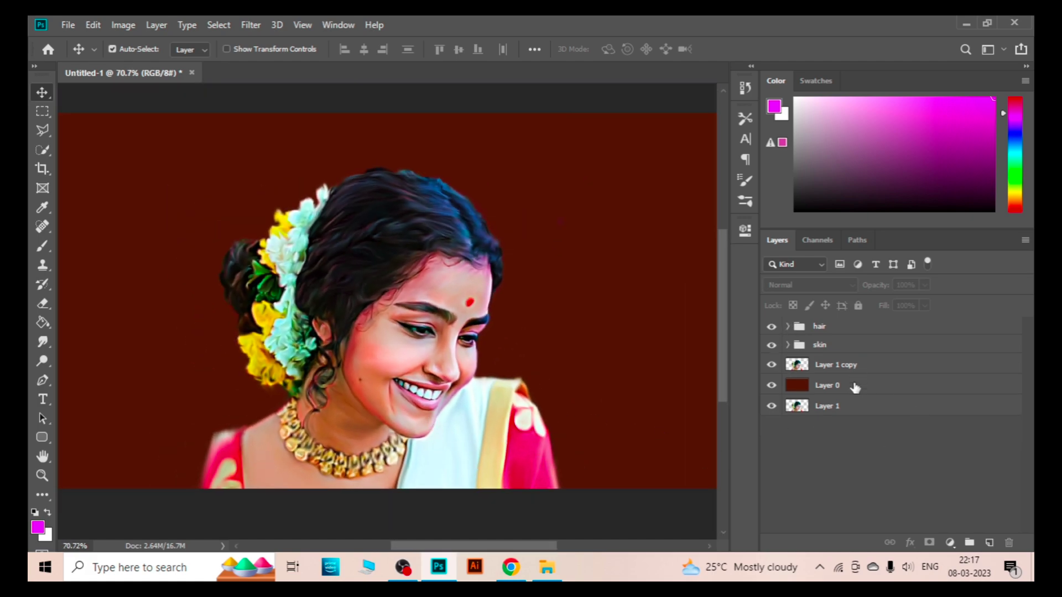
Add a new layer above background Layer 0 and pick a soft brush preset.
click(855, 388)
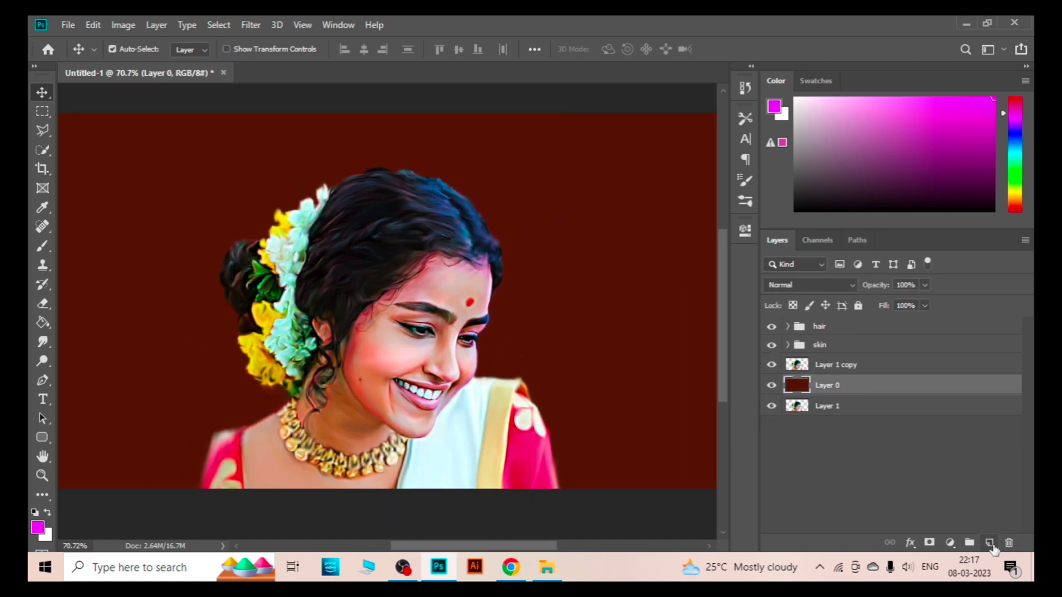
click(989, 542)
key(b)
click(745, 200)
scroll(719, 353, down, 2)
scroll(725, 354, down, 3)
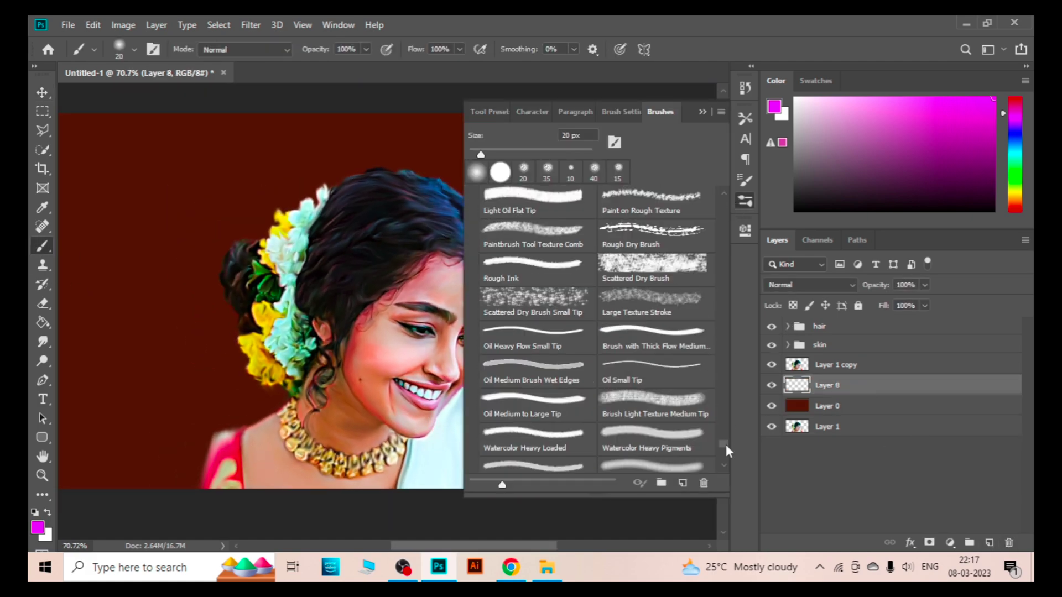
click(545, 443)
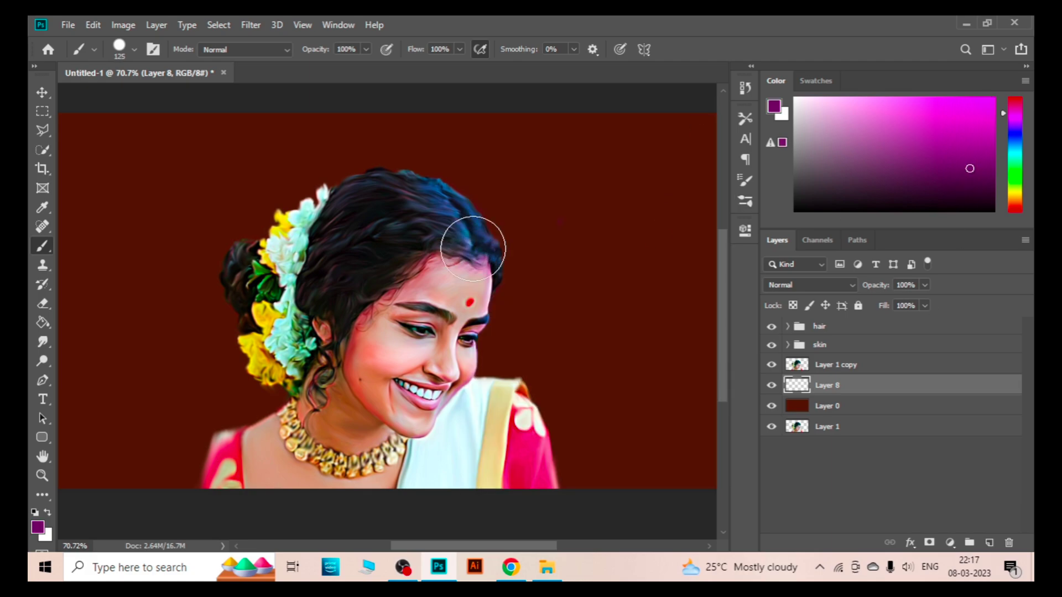
Try purple strokes with a size-300 brush at 15% opacity, then undo them.
key(bracketright)
key(bracketright)
key(bracketright)
drag(474, 280, 621, 491)
drag(486, 280, 689, 438)
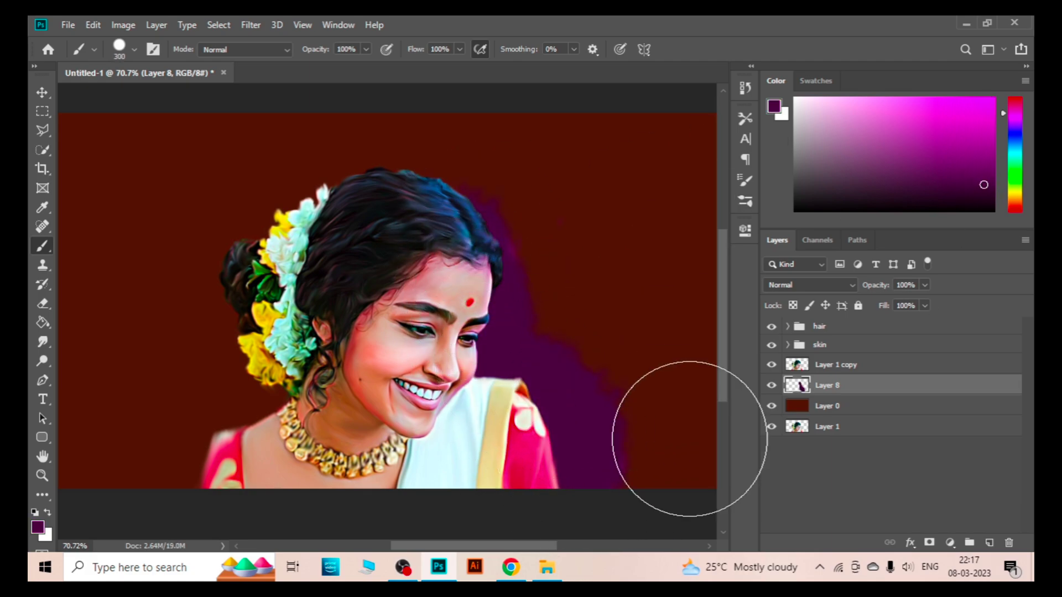
click(354, 49)
text(15)
key(Return)
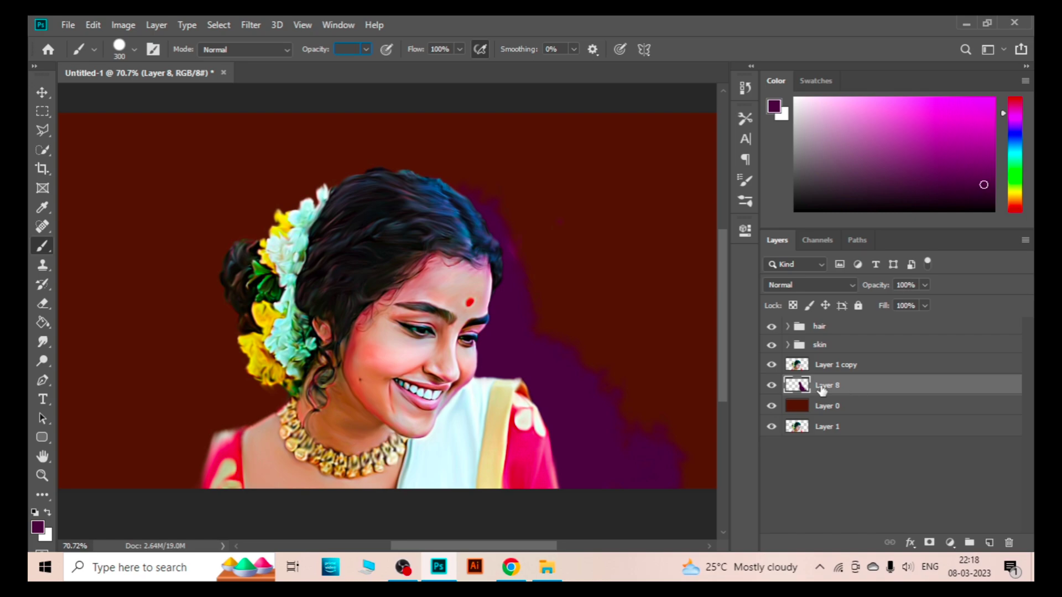
key(v)
key(Return)
key(ctrl+z)
Group Layer 8 into Group 1 and brush a purple glow around the head.
key(v)
key(ctrl+g)
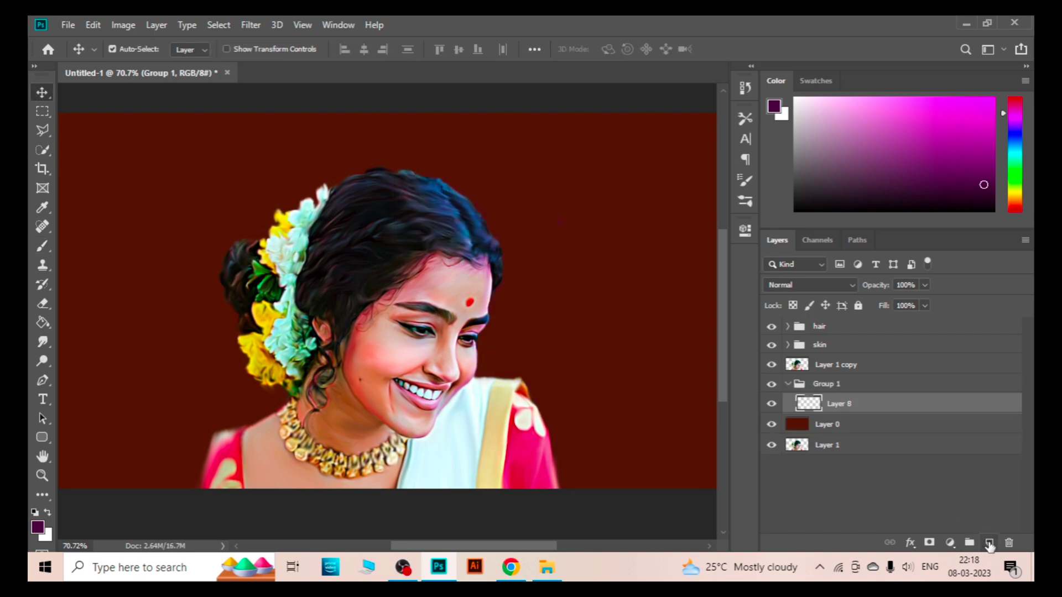
key(b)
drag(514, 221, 573, 481)
key(ctrl+minus)
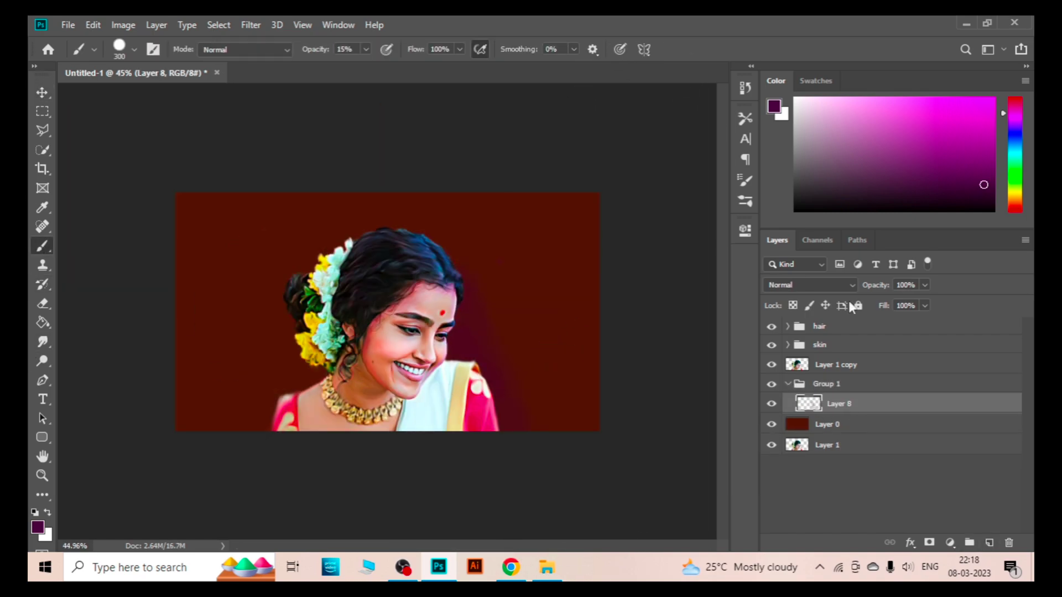
mouse_move(486, 358)
mouse_down()
mouse_move(503, 432)
mouse_move(350, 249)
mouse_move(214, 426)
mouse_up()
Paint bright and darker red blotches over the upper-left and top background.
alt+click(542, 381)
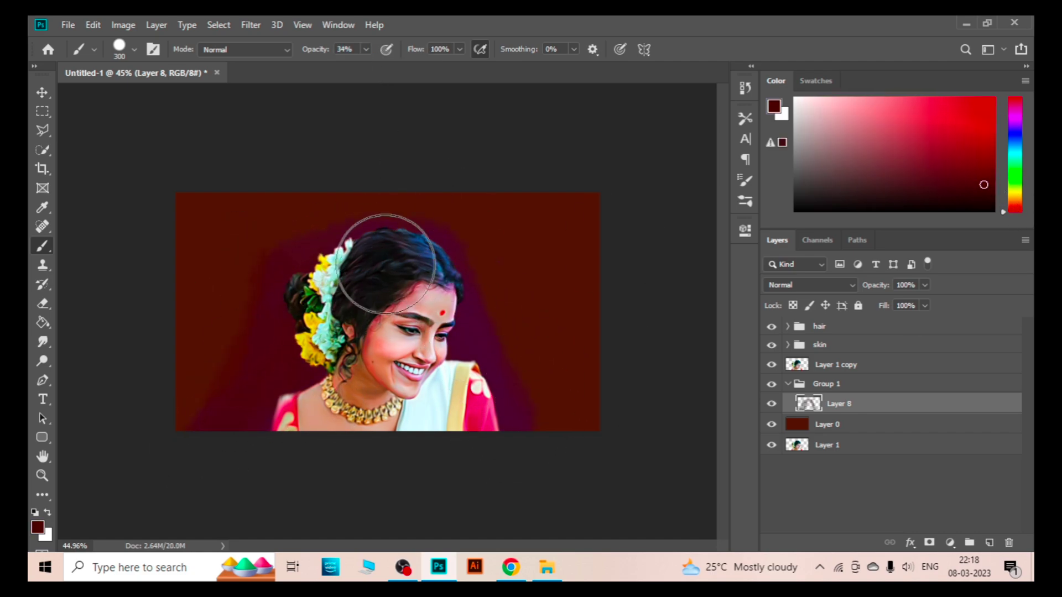
click(975, 154)
drag(188, 310, 261, 249)
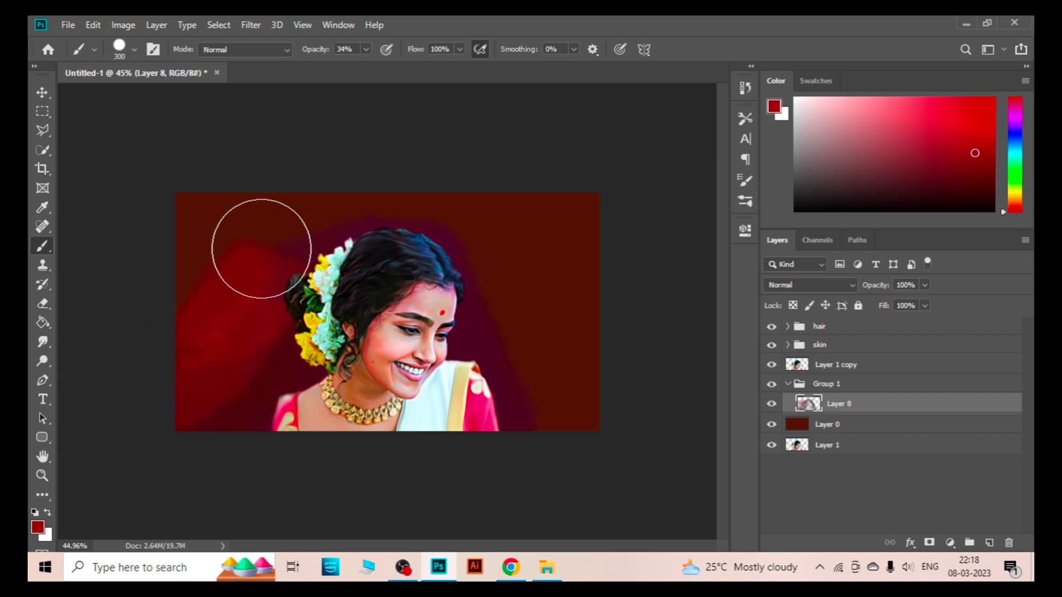
drag(178, 281, 232, 297)
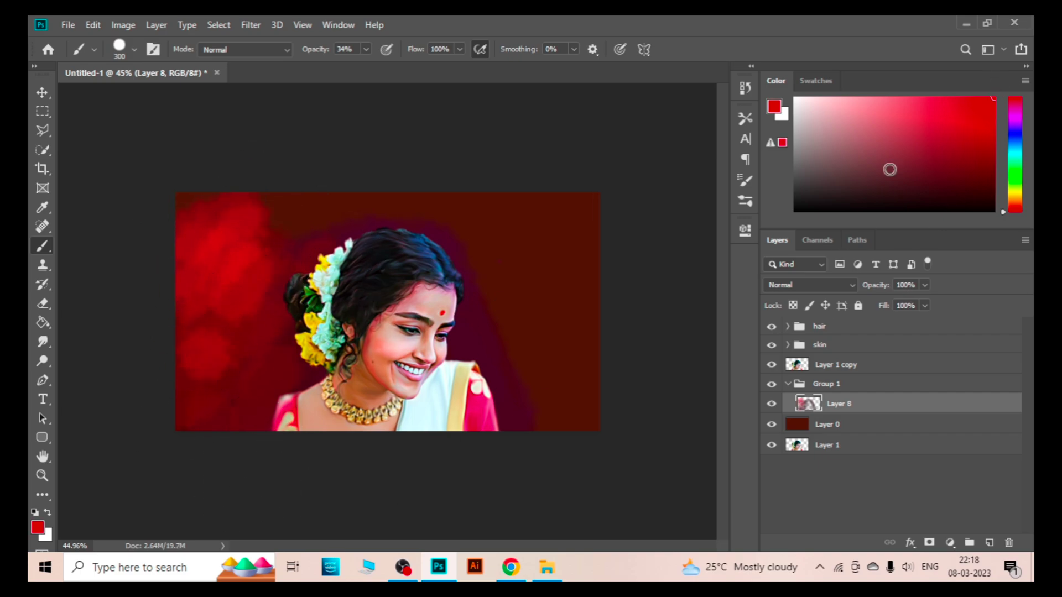
mouse_move(201, 190)
mouse_down()
mouse_move(313, 205)
mouse_move(287, 216)
mouse_move(370, 199)
mouse_up()
alt+click(260, 232)
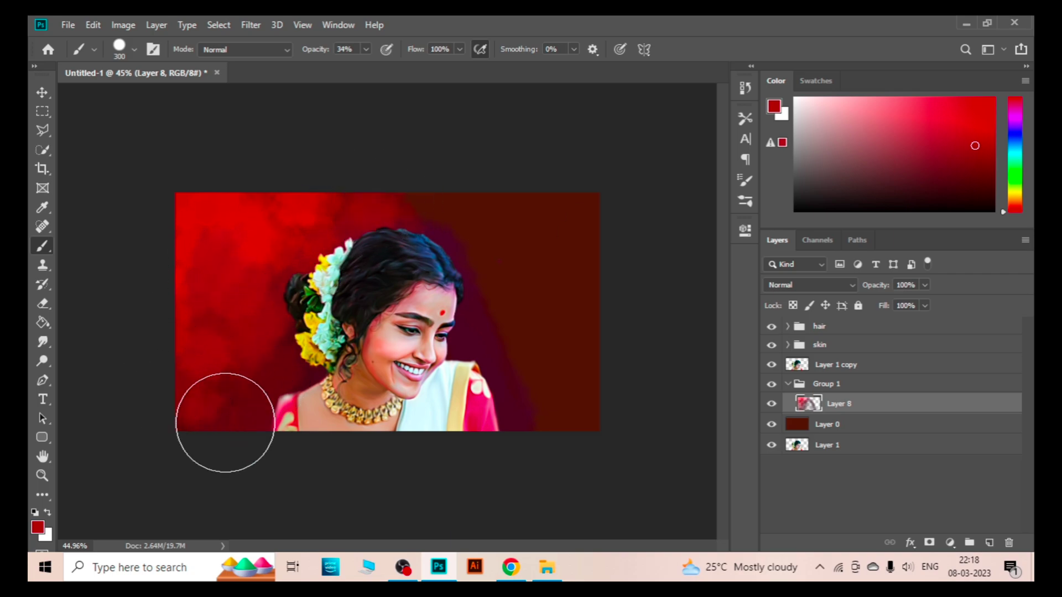
alt+click(387, 354)
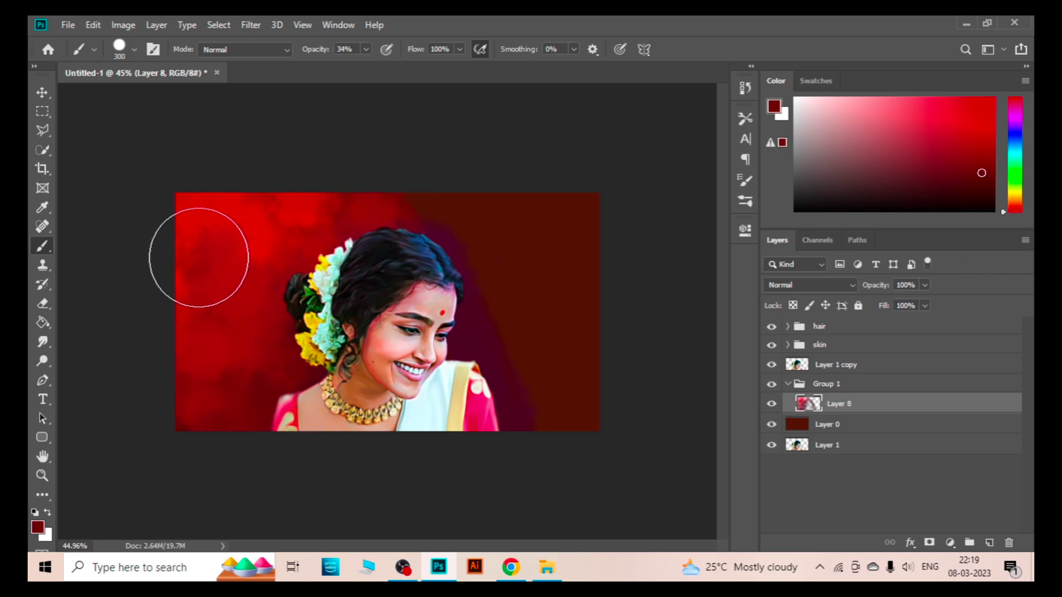
drag(199, 269, 238, 260)
Brush purple and magenta over the background right of the face.
drag(1017, 152, 1017, 116)
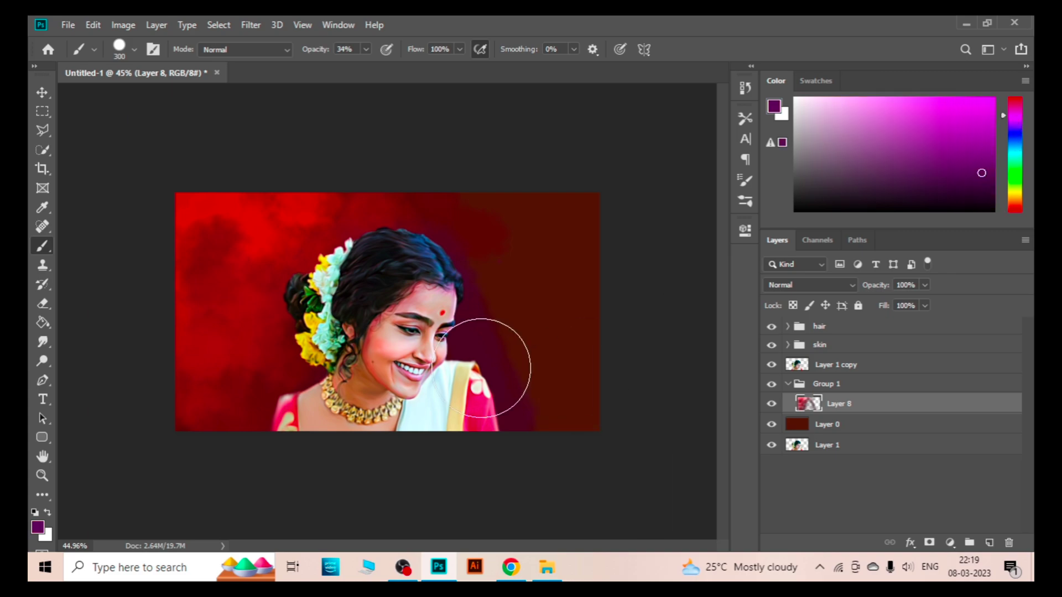
drag(485, 356, 450, 237)
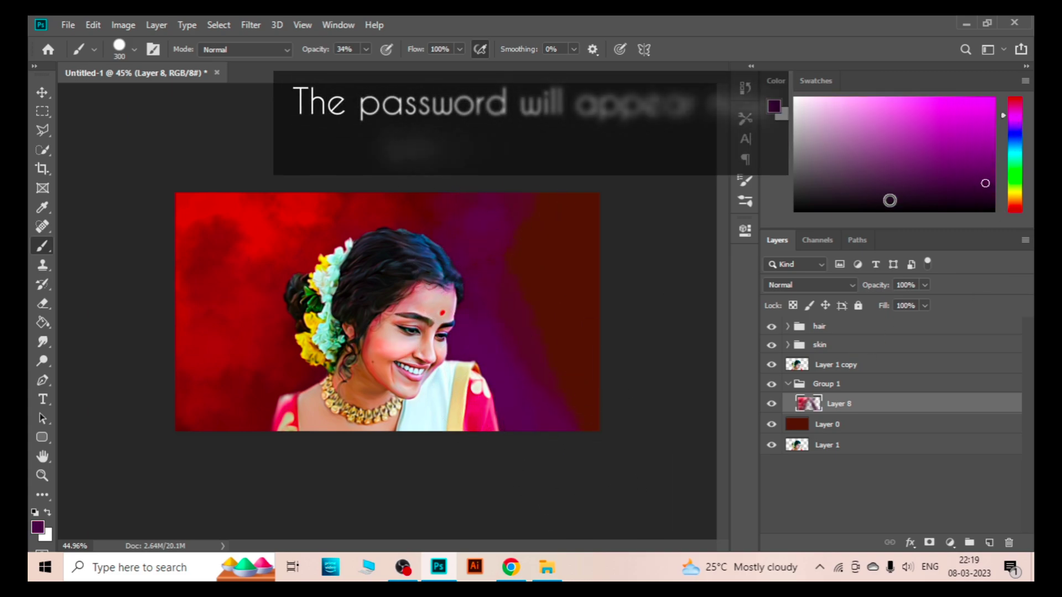
click(985, 183)
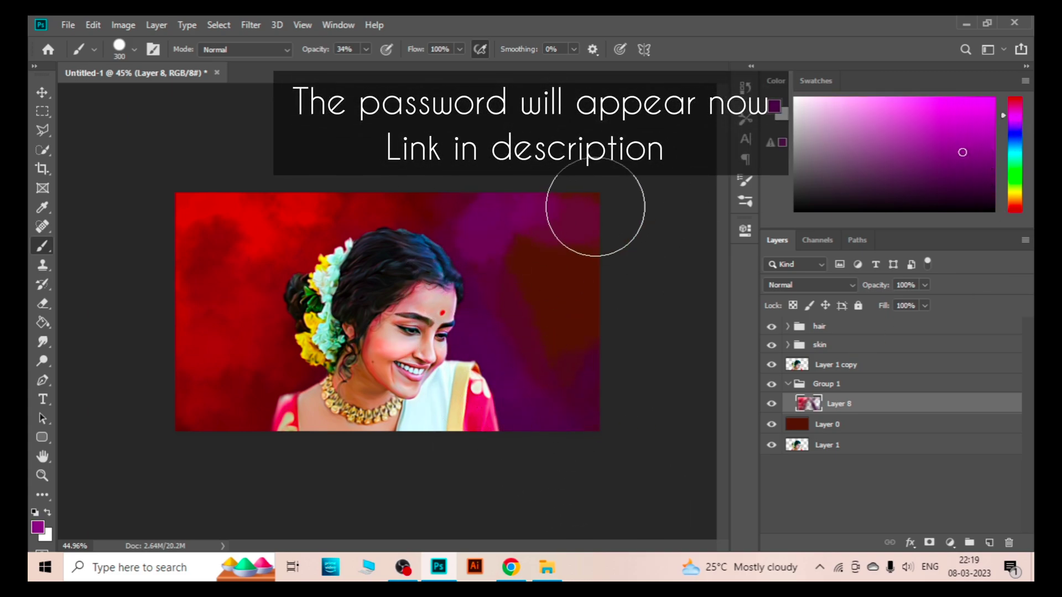
mouse_move(592, 209)
mouse_down()
mouse_move(595, 446)
mouse_move(519, 409)
mouse_up()
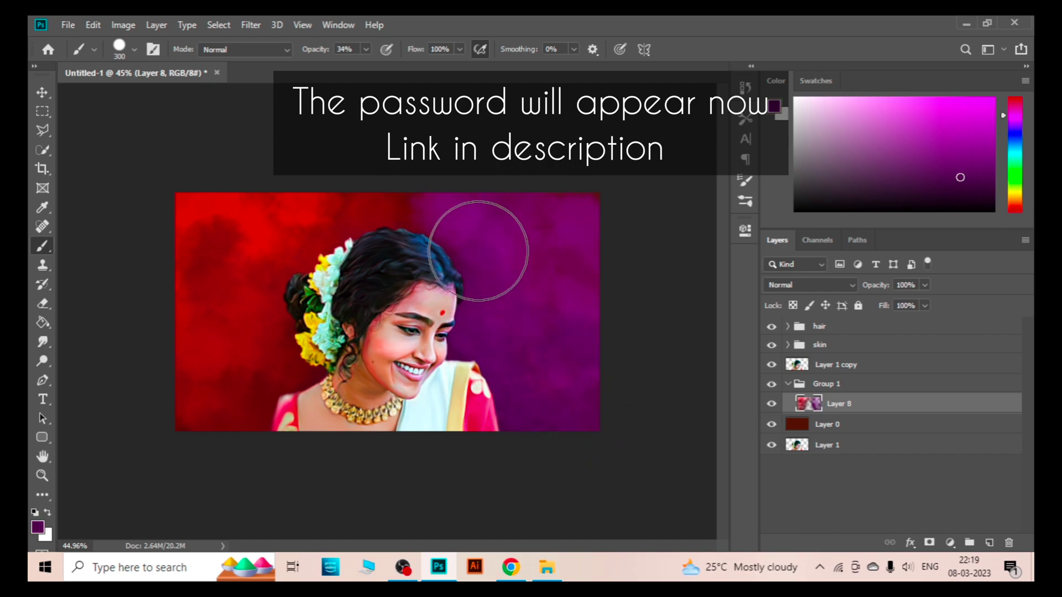
click(982, 120)
drag(578, 204, 589, 310)
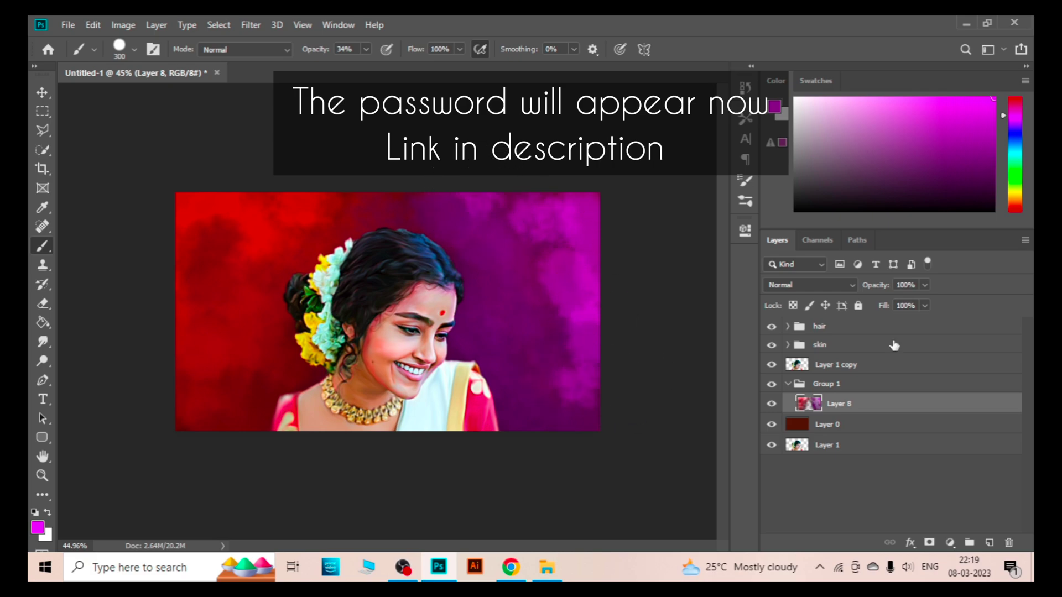
alt+click(581, 363)
click(964, 176)
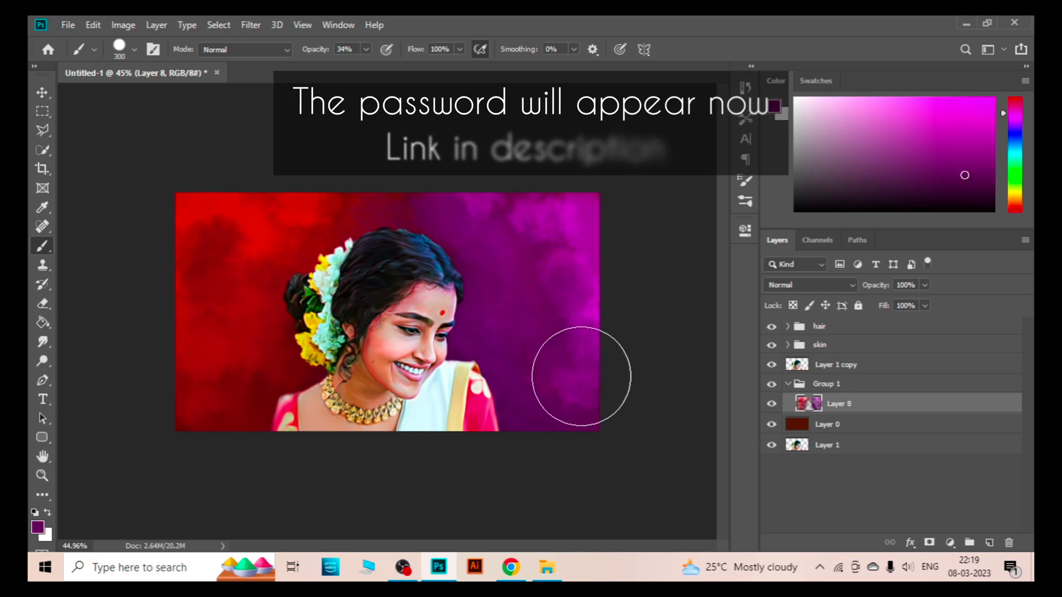
Sample reds and magentas to blend the right-middle and lower-left background.
click(980, 138)
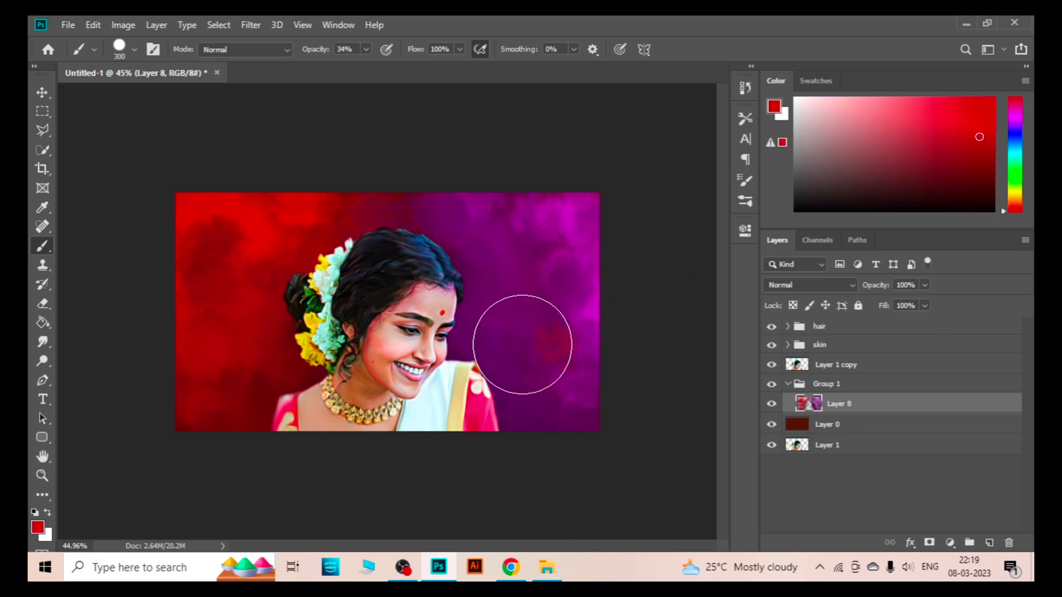
mouse_move(521, 339)
mouse_down()
mouse_move(505, 396)
mouse_move(477, 247)
mouse_up()
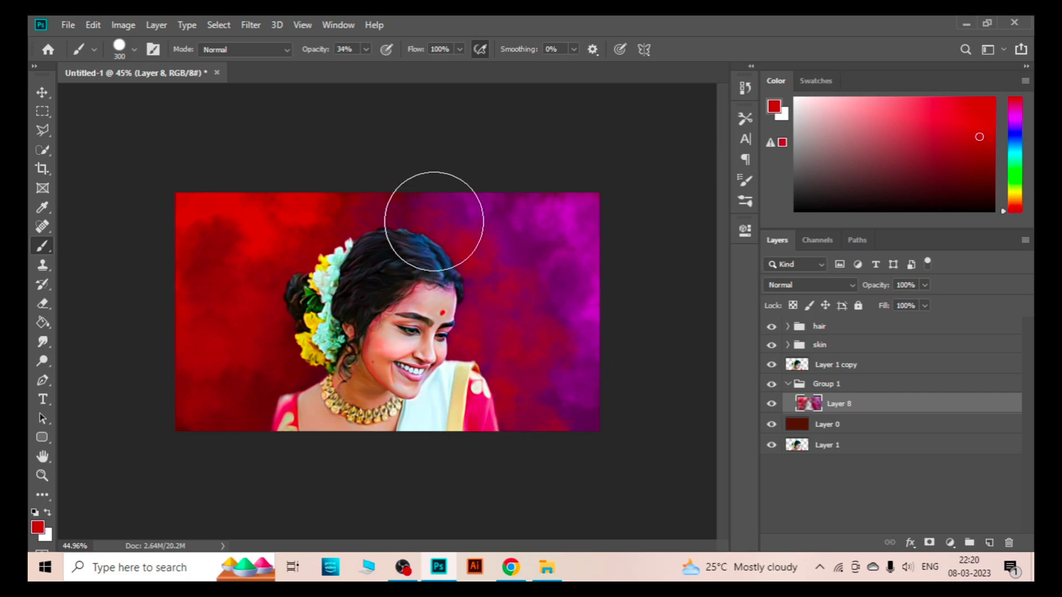
alt+click(480, 274)
drag(244, 388, 278, 400)
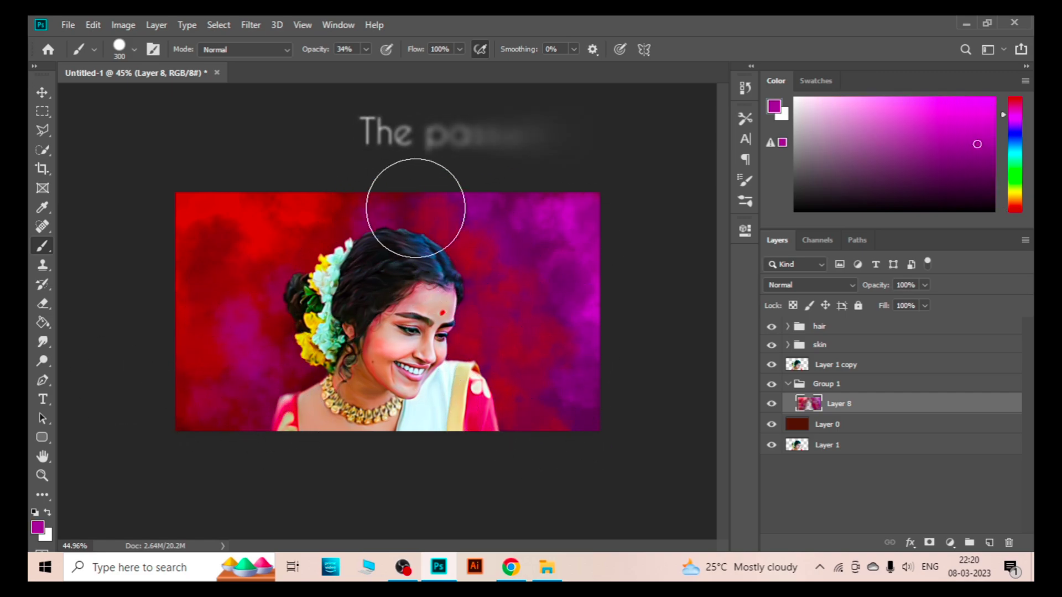
drag(280, 249, 180, 424)
alt+click(470, 293)
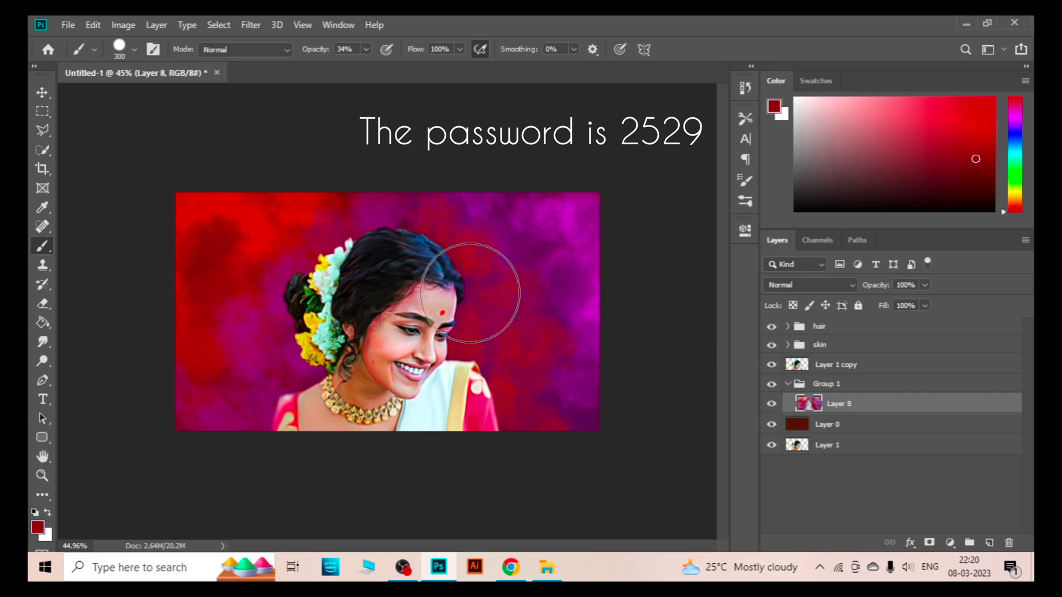
alt+click(569, 221)
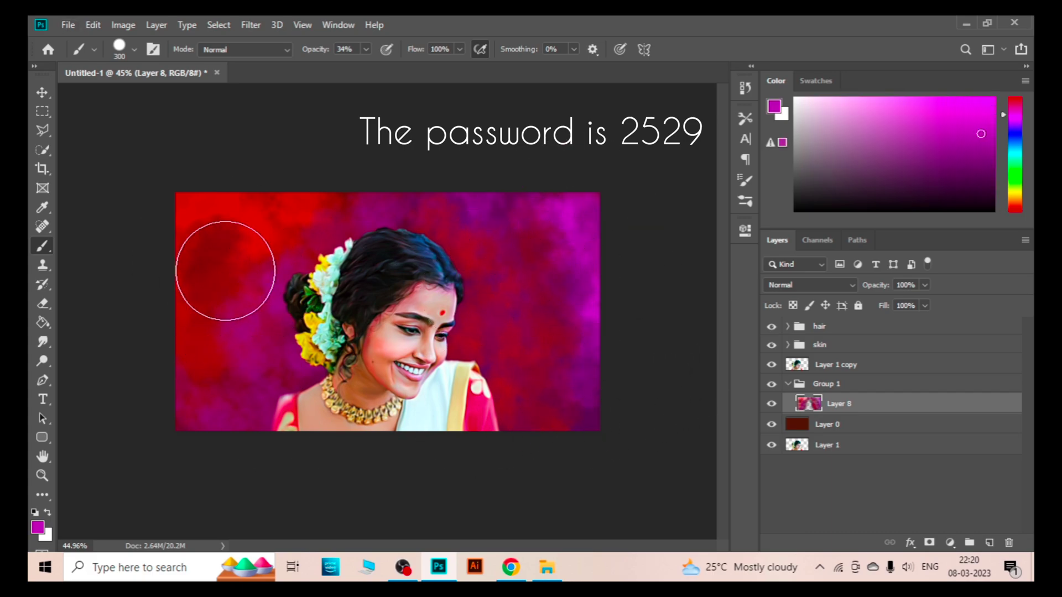
scroll(570, 397, up, 1)
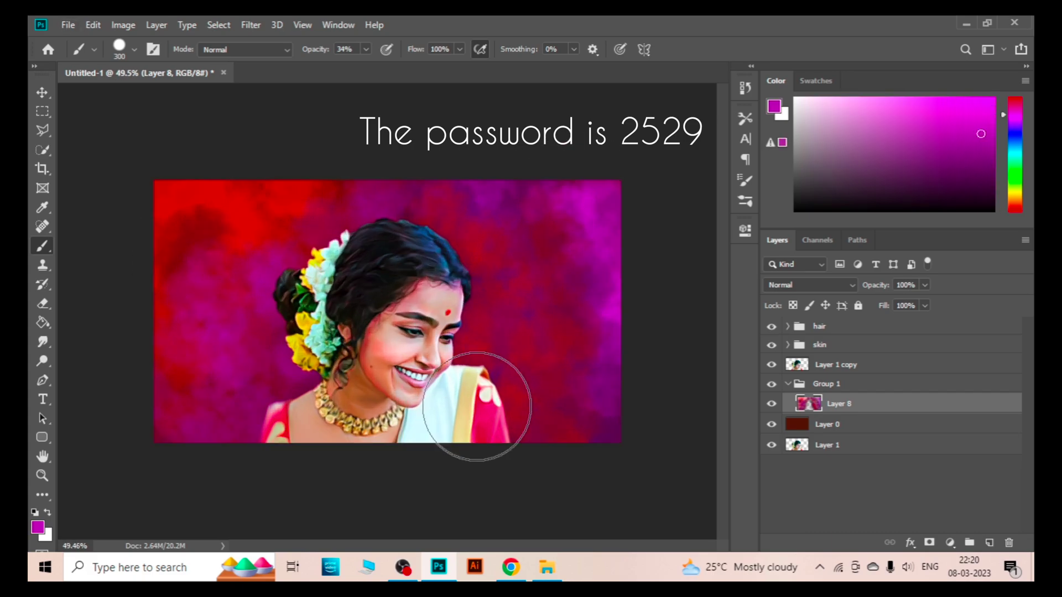
alt+click(435, 294)
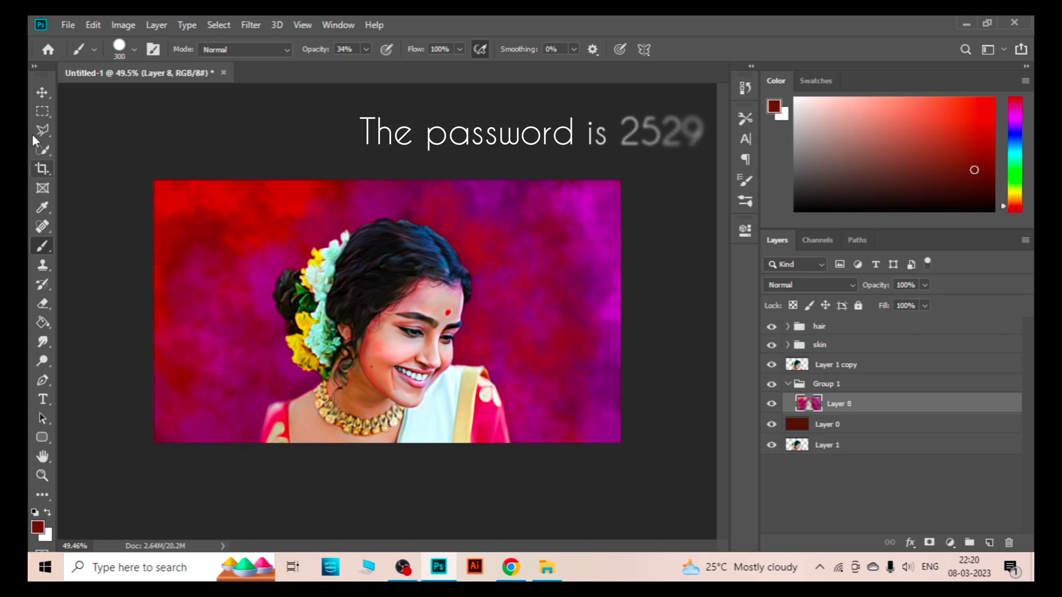
Expand the skin group and select Layer 2's fill control.
key(v)
click(820, 344)
click(788, 344)
click(839, 447)
click(925, 306)
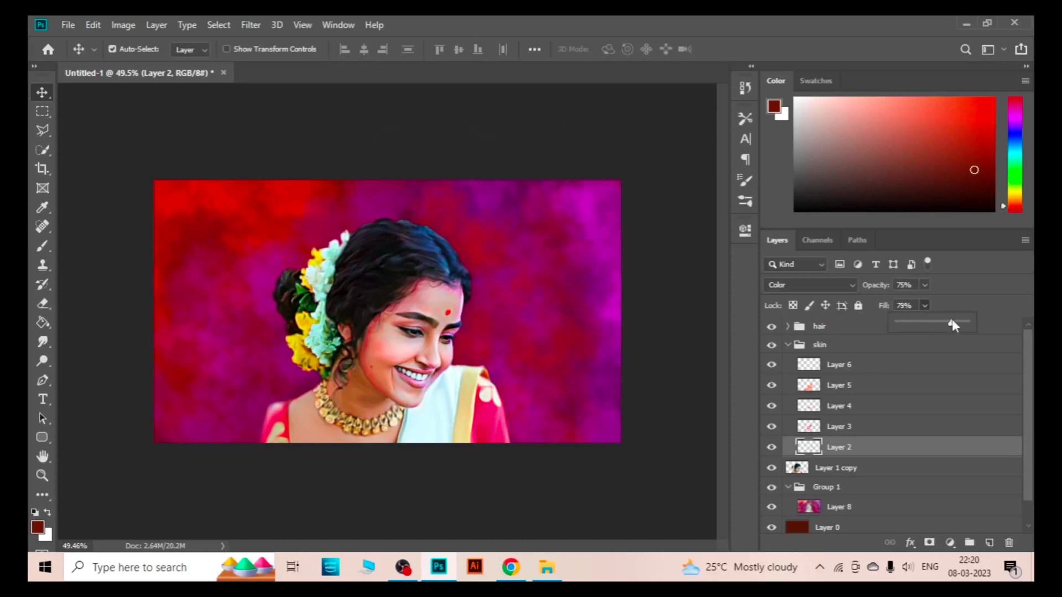
Retune the fill of skin Layers 2, 3 and 5, with Layer 5 near 49%.
key(ctrl+plus)
drag(951, 330, 968, 341)
key(alt+bracketright)
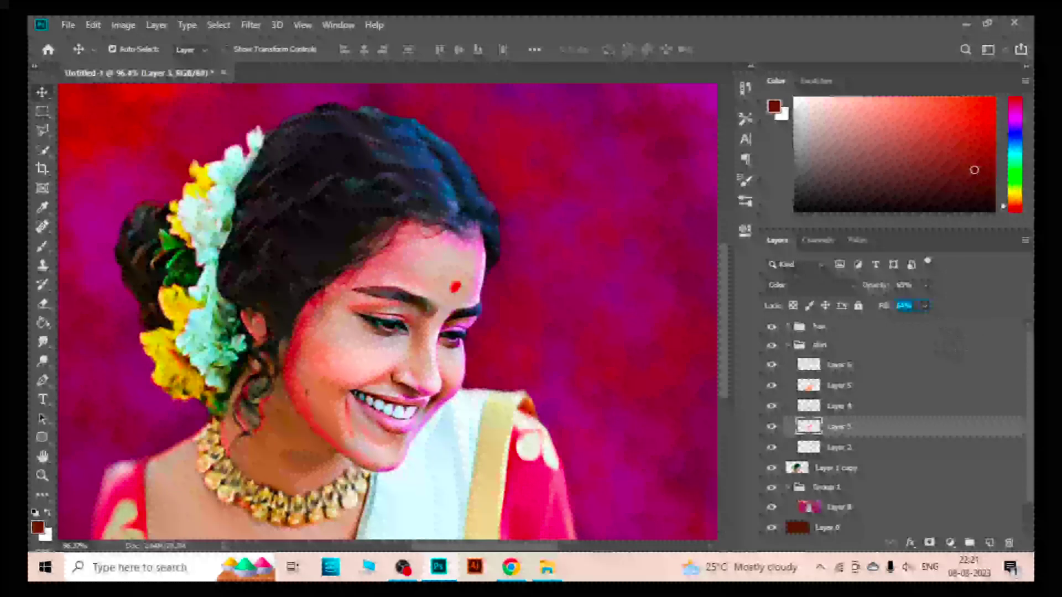
drag(901, 306, 891, 310)
key(e)
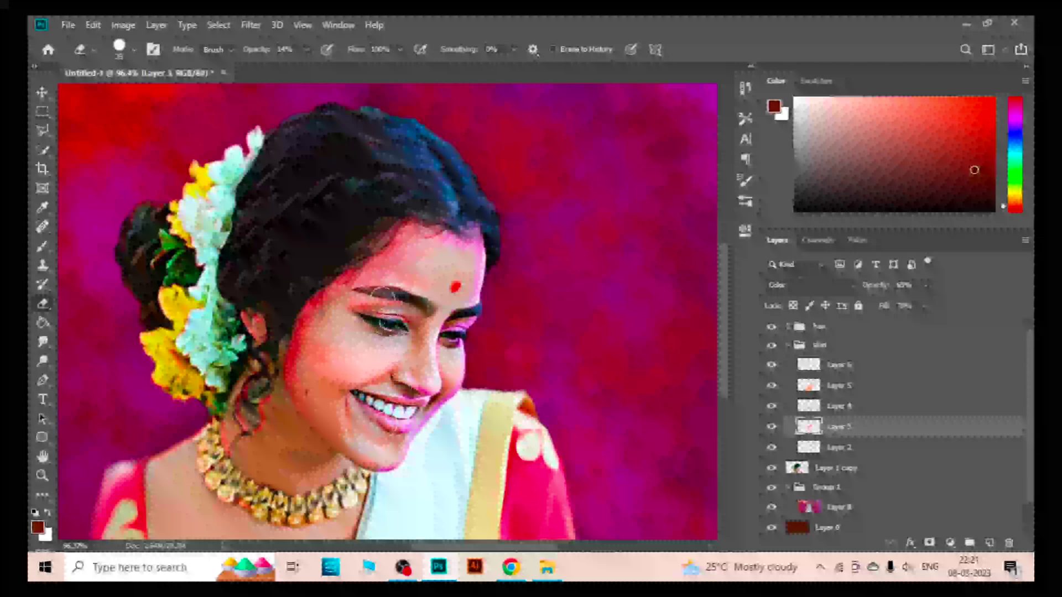
scroll(122, 379, down, 3)
key(v)
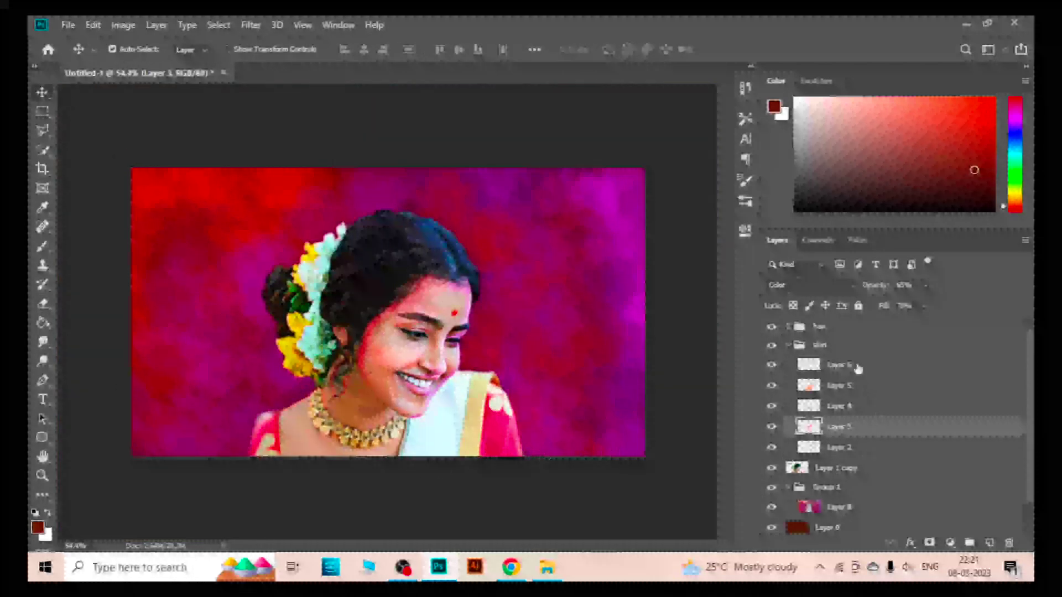
click(828, 382)
mouse_move(926, 305)
mouse_down()
mouse_move(943, 326)
mouse_move(886, 310)
mouse_up()
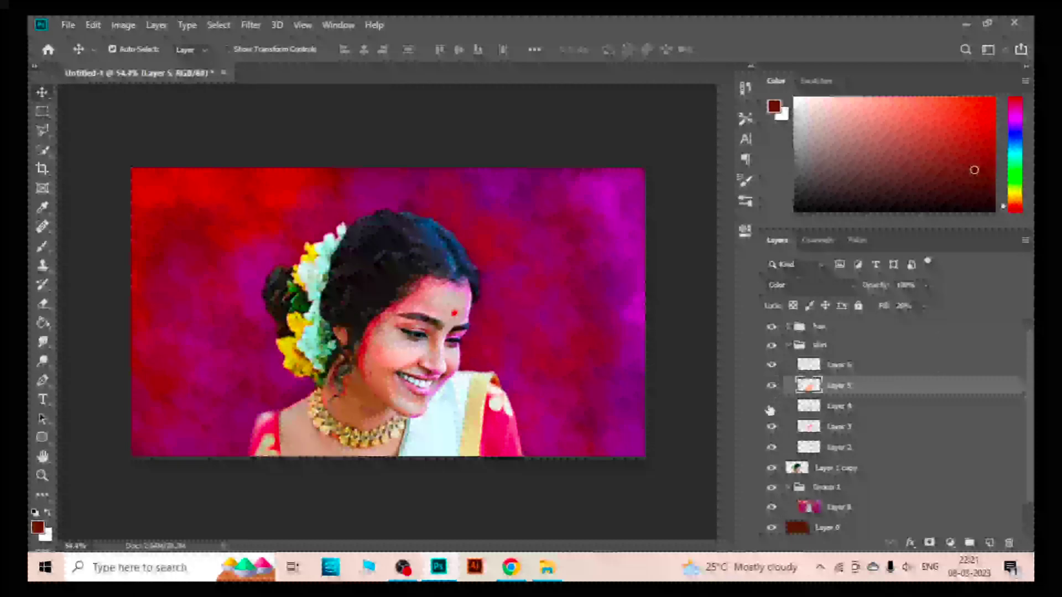
Hide Layer 4 to compare the face and adjust a layer's fill up to about 46% and back.
key(ctrl+plus)
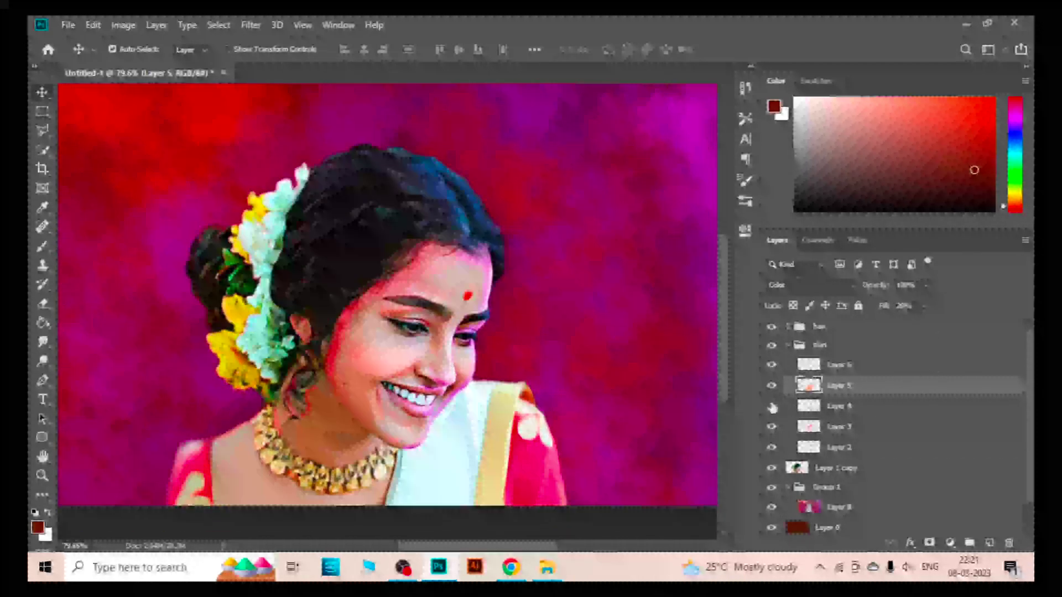
click(771, 407)
drag(924, 306, 945, 326)
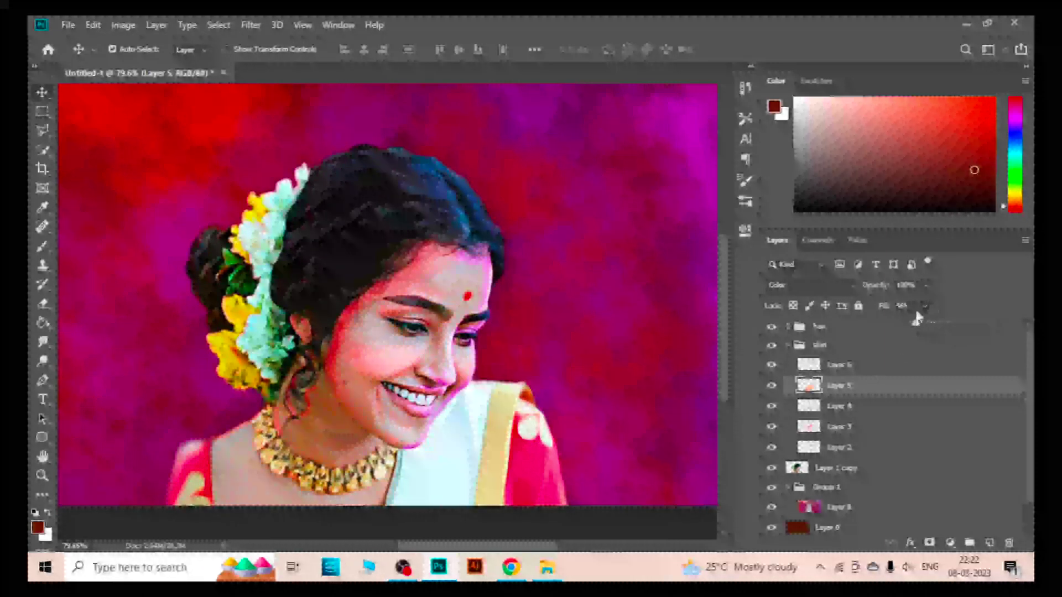
drag(916, 320, 890, 310)
click(785, 366)
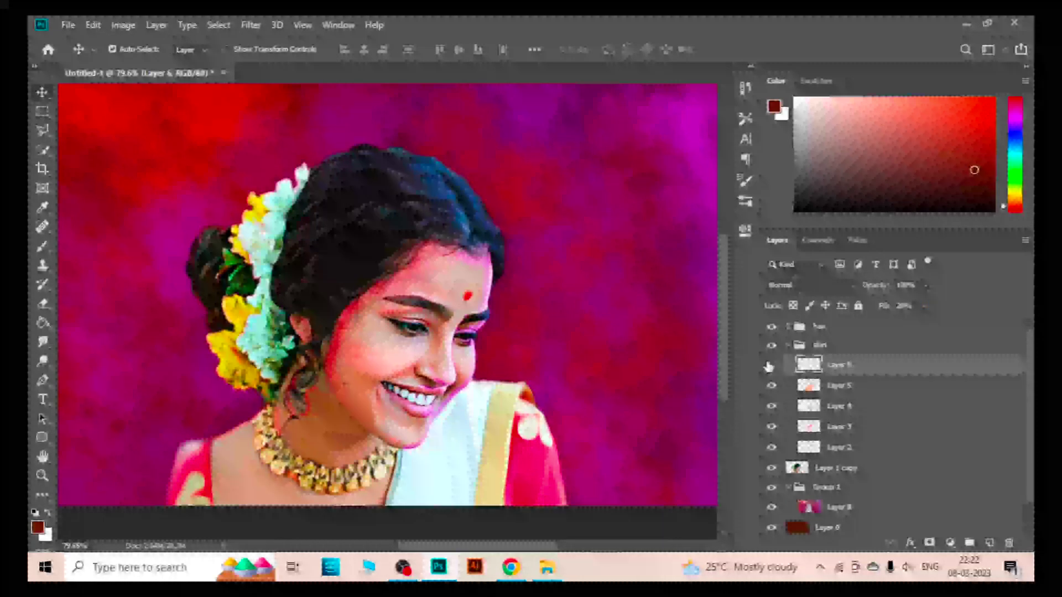
click(862, 406)
Delete Layer 4 from the skin group.
click(542, 304)
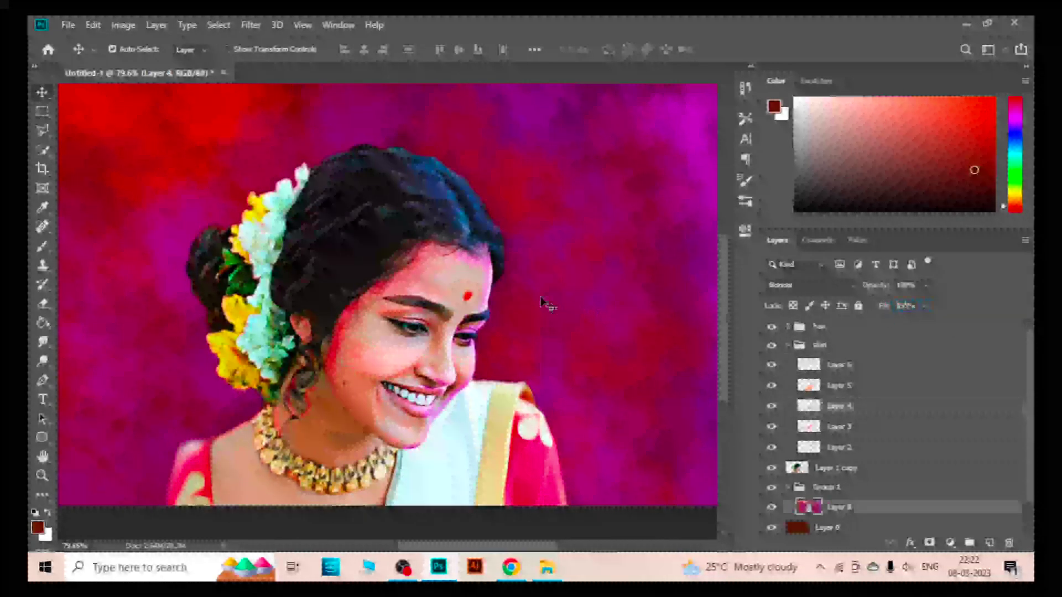
scroll(543, 304, down, 3)
click(866, 410)
key(Delete)
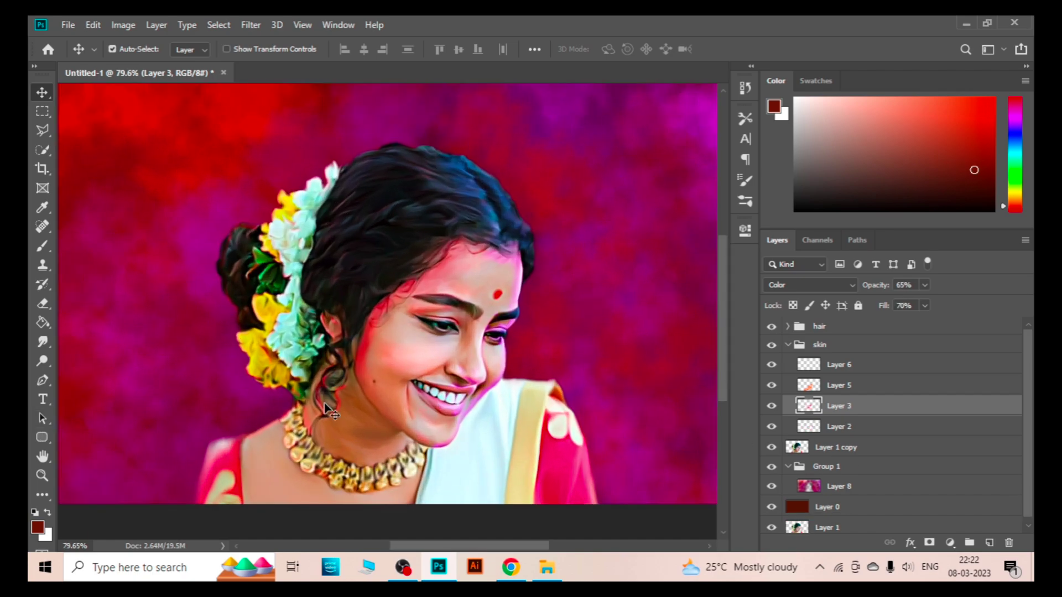
scroll(421, 143, up, 2)
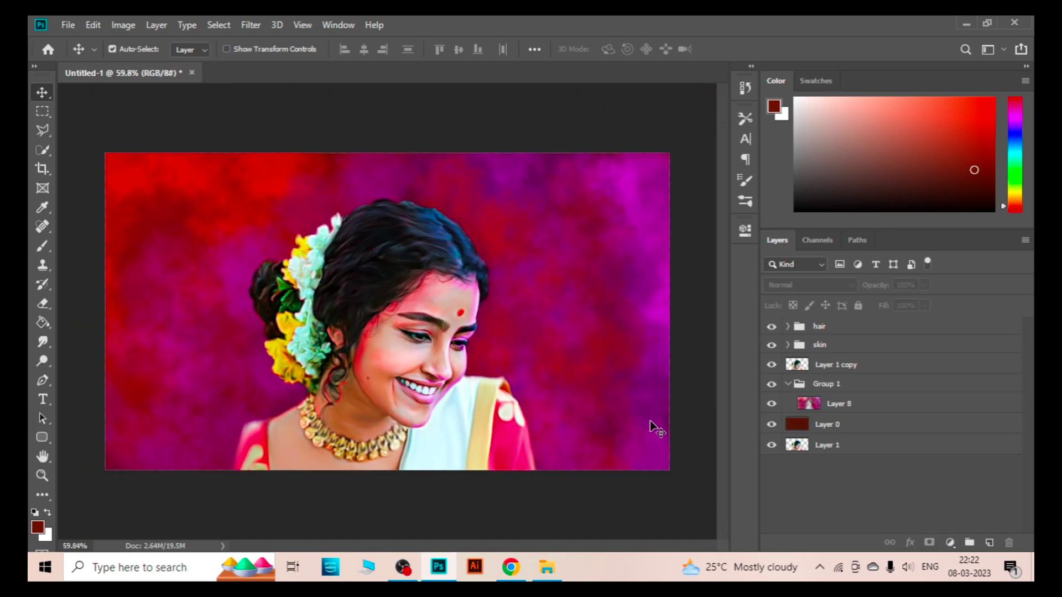
Collapse Group 1 and add a new empty layer above it.
click(789, 385)
click(885, 365)
click(864, 385)
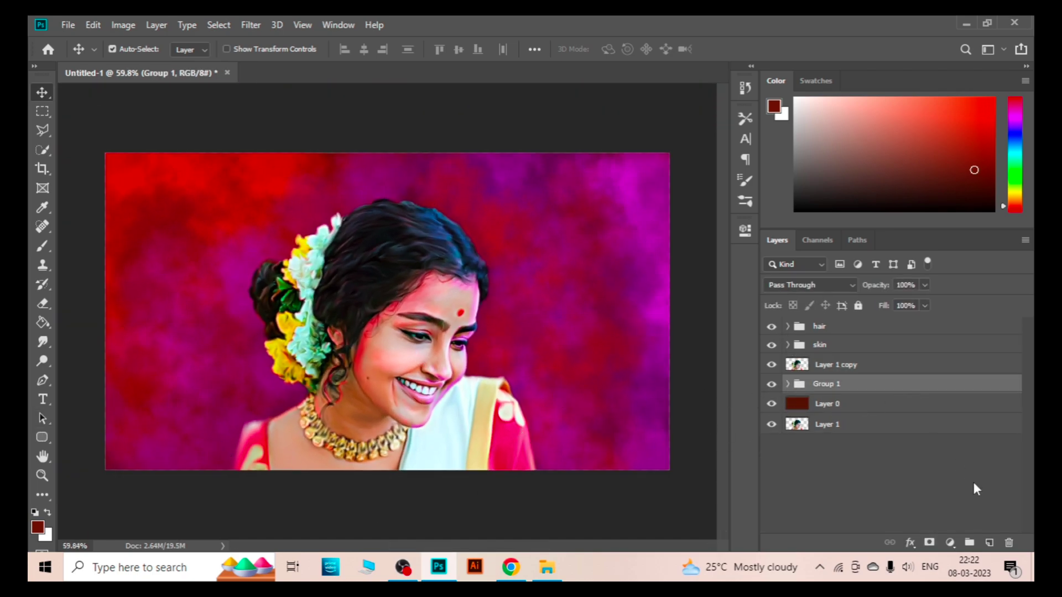
click(990, 543)
Set up a 1 px white brush at 100% opacity.
key(b)
click(745, 201)
scroll(715, 287, down, 5)
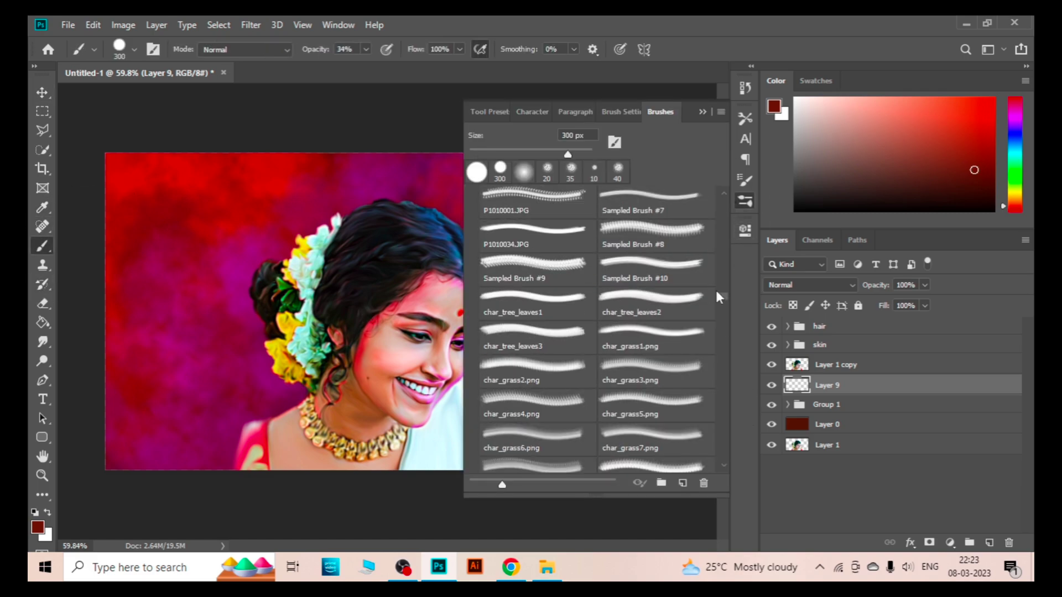
scroll(719, 260, down, 3)
scroll(724, 235, down, 5)
click(536, 243)
click(745, 200)
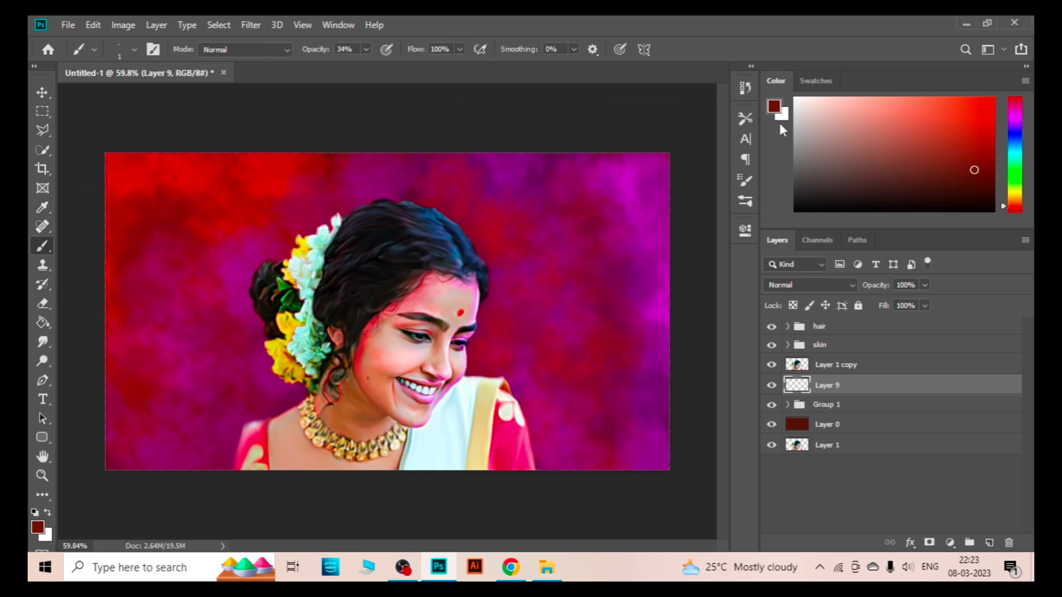
key(x)
scroll(429, 177, up, 5)
scroll(429, 177, up, 3)
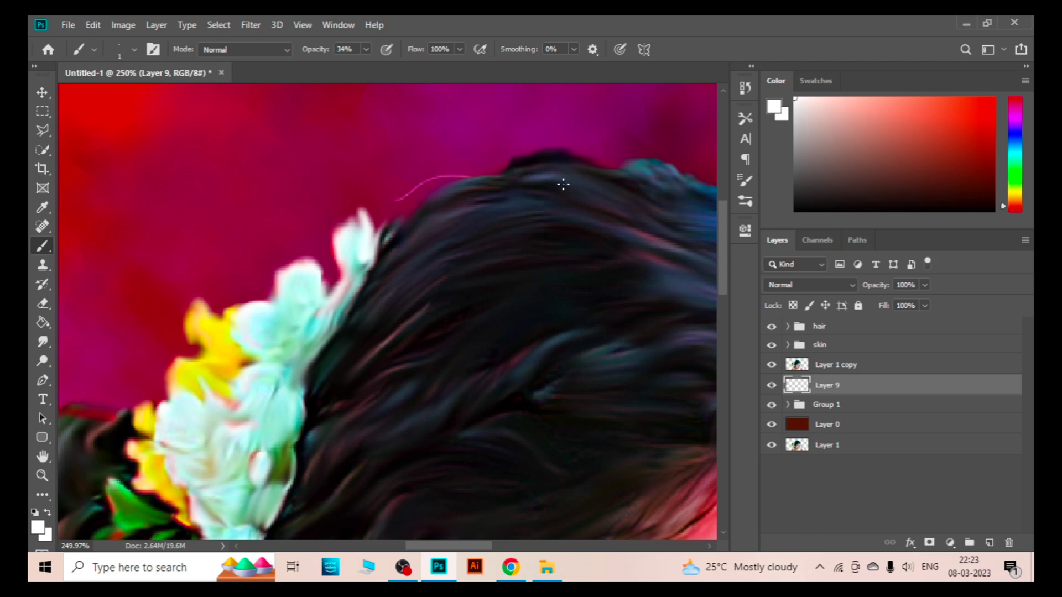
key(0)
Draw thin stray hair strands above and to the left of the head.
scroll(498, 201, down, 3)
scroll(505, 190, up, 4)
drag(444, 280, 306, 293)
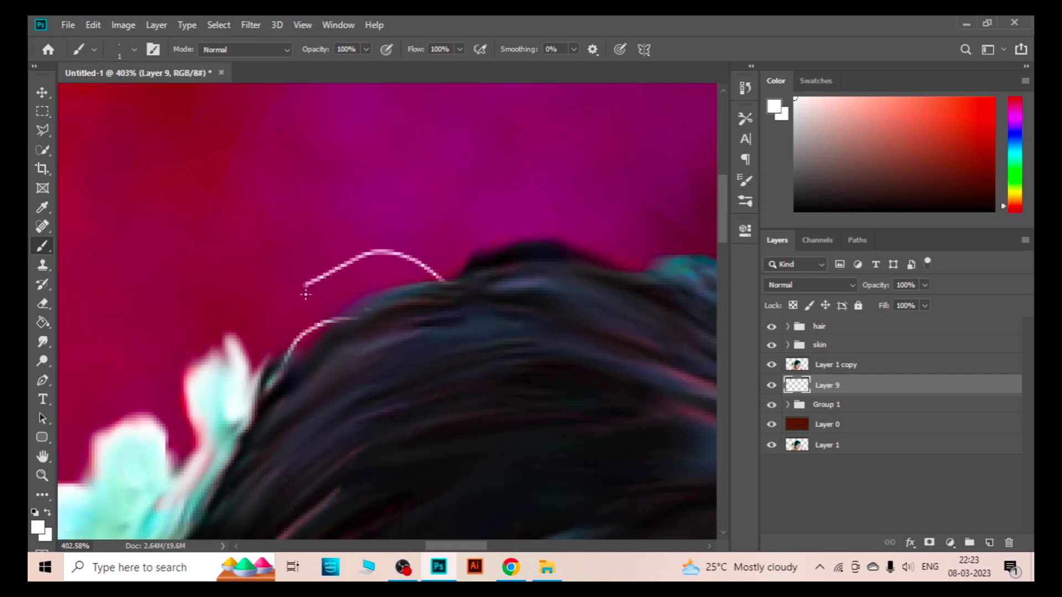
drag(365, 310, 175, 280)
drag(446, 280, 534, 241)
scroll(548, 242, right, 3)
scroll(586, 336, right, 3)
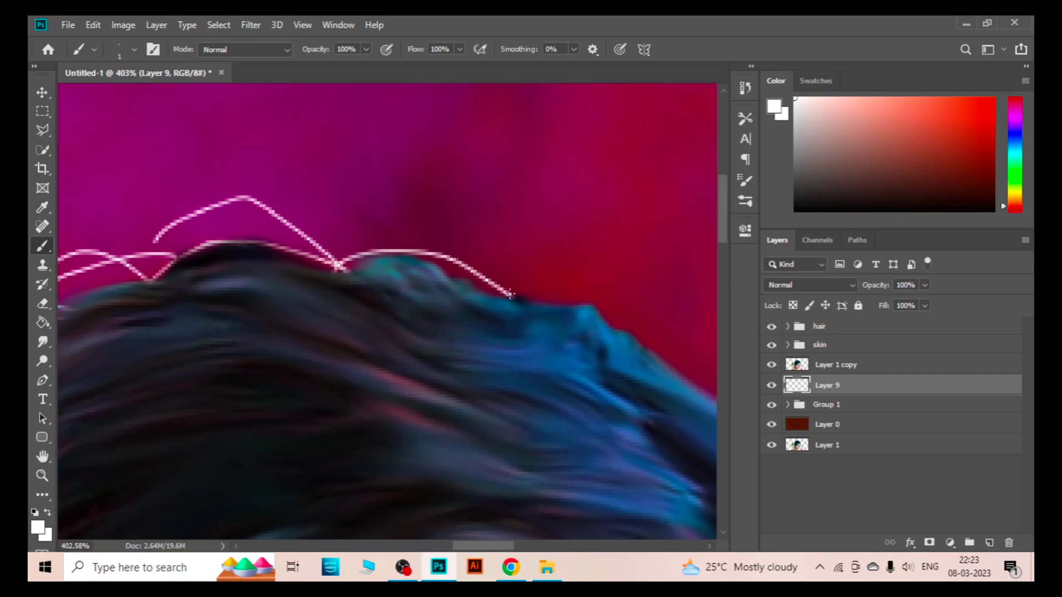
drag(376, 217, 517, 299)
drag(492, 244, 570, 311)
Add more flyaway strands along the hair edge and down toward the bun.
scroll(429, 297, right, 3)
scroll(570, 393, down, 3)
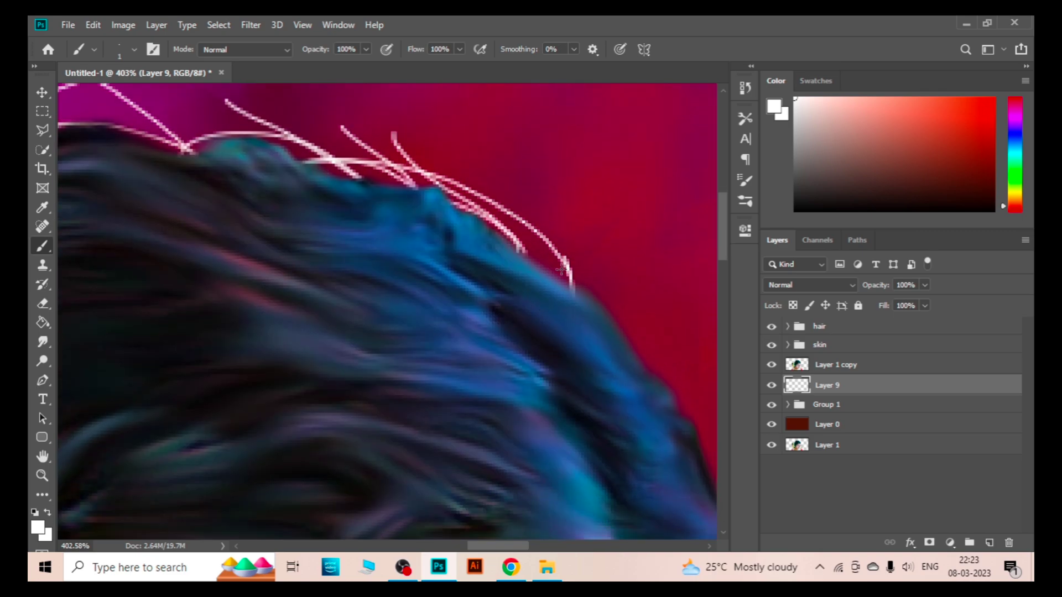
scroll(570, 315, up, 1)
drag(470, 287, 517, 330)
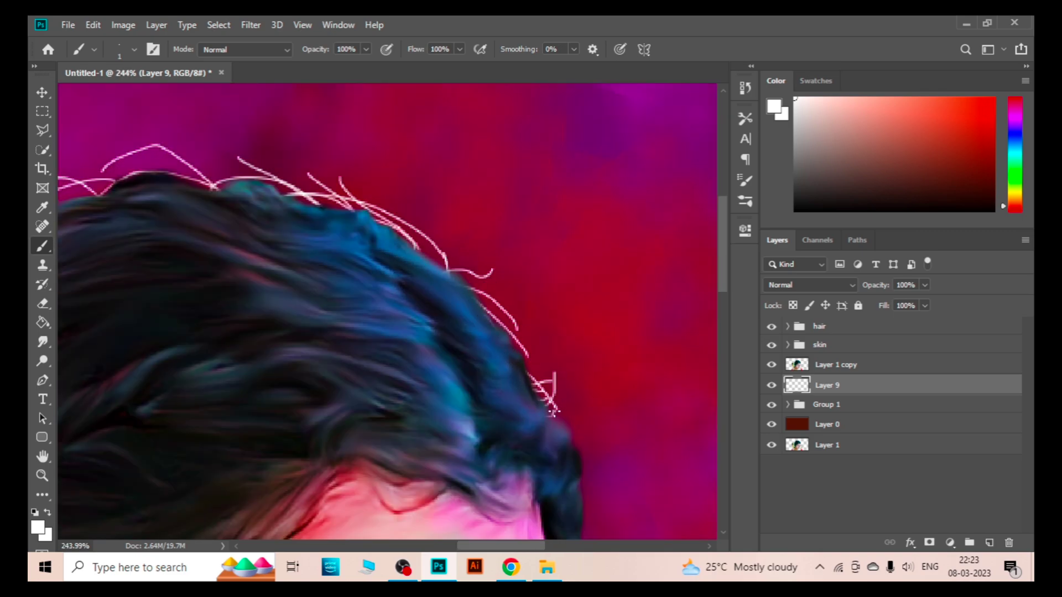
scroll(565, 407, down, 3)
drag(575, 366, 595, 442)
scroll(574, 276, down, 3)
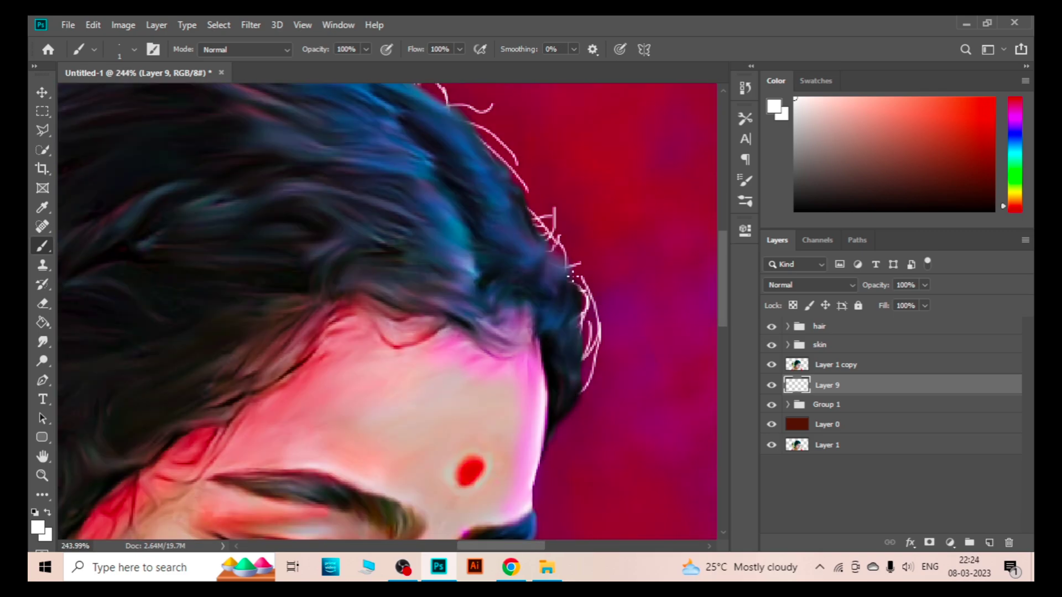
scroll(577, 445, down, 3)
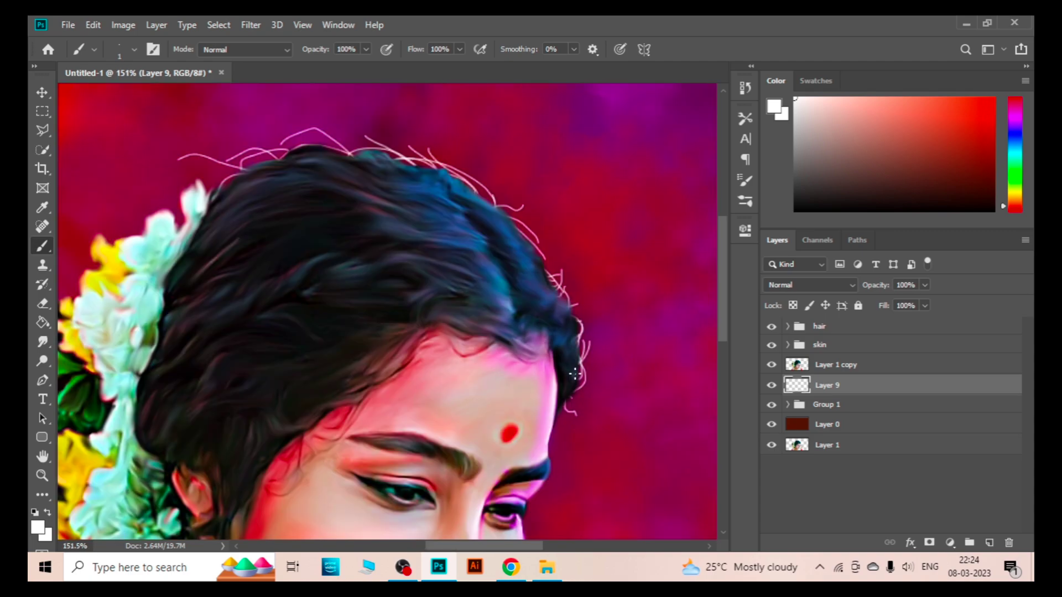
scroll(213, 332, up, 1)
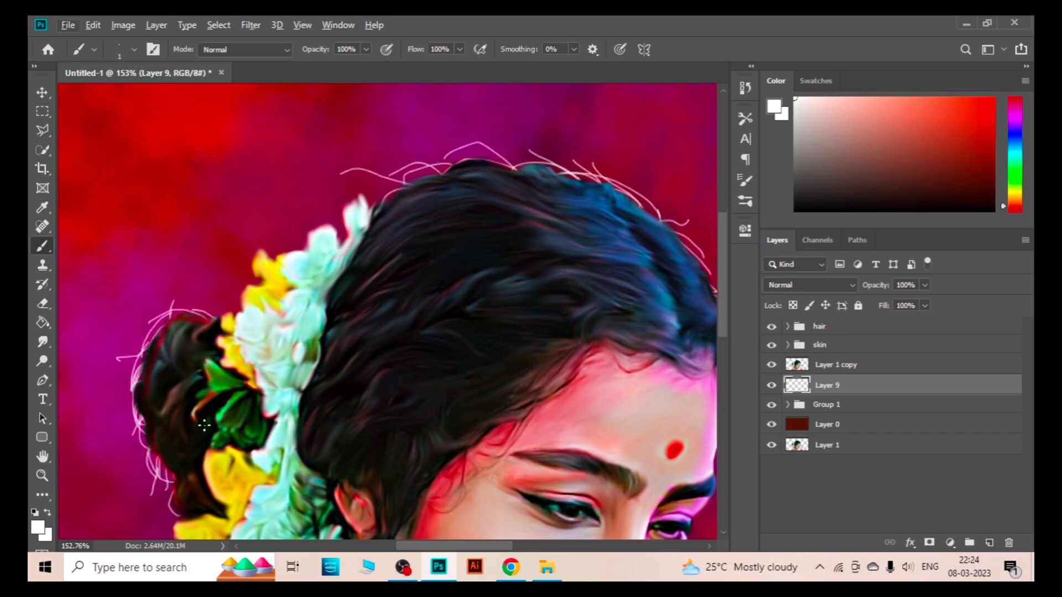
scroll(151, 396, down, 1)
scroll(348, 329, up, 1)
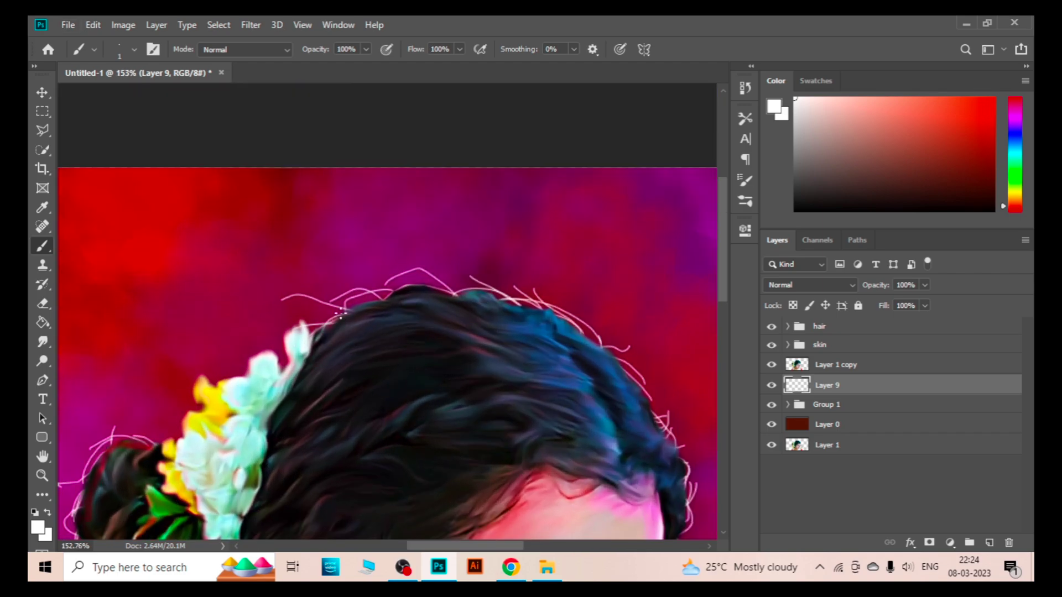
scroll(349, 350, down, 1)
scroll(398, 308, down, 2)
scroll(398, 221, up, 2)
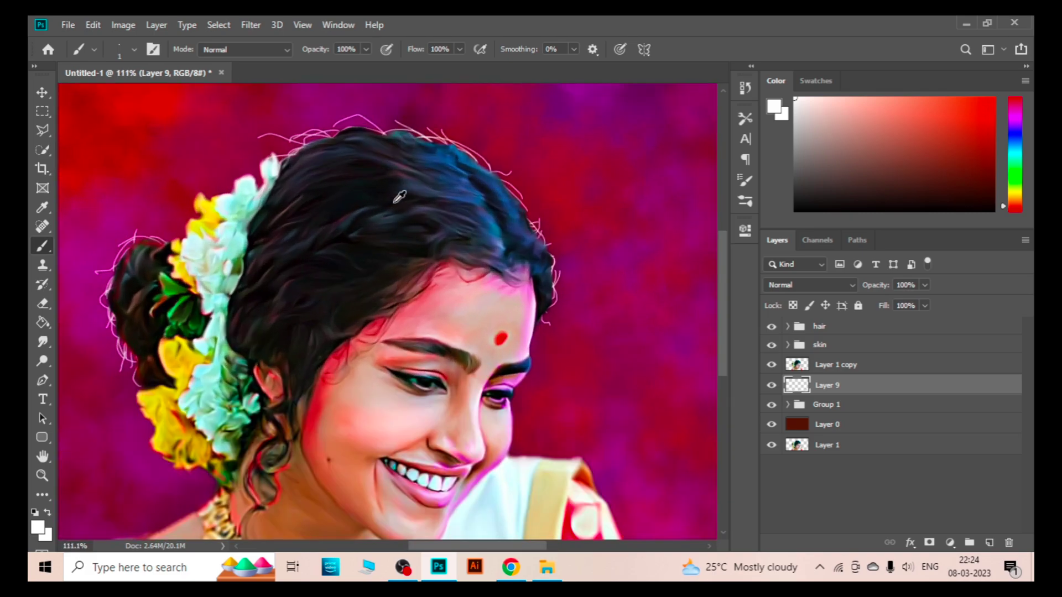
scroll(398, 197, up, 3)
key(ctrl+shift+alt+n)
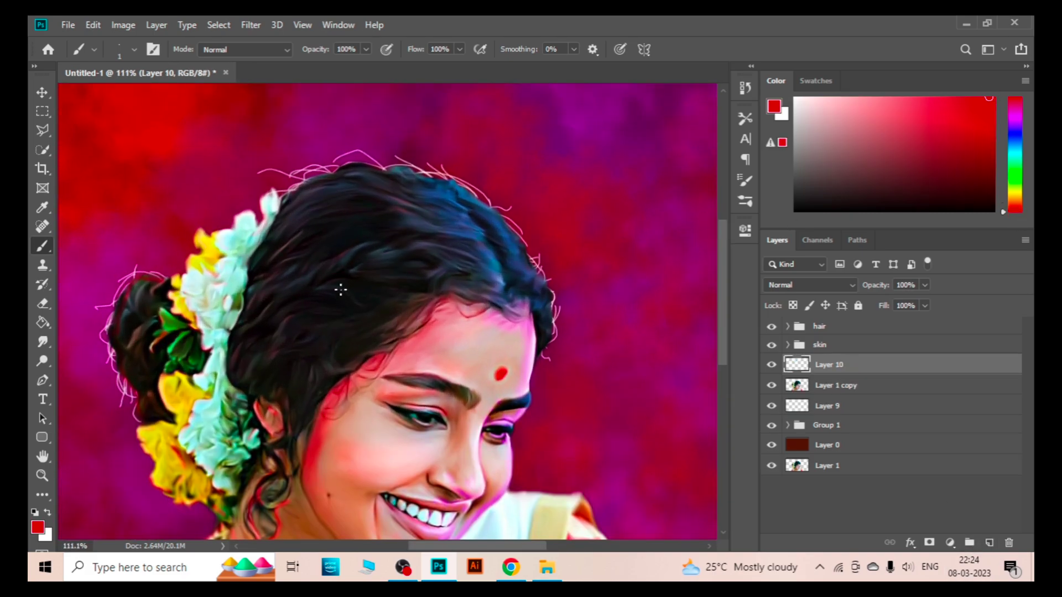
scroll(476, 257, up, 2)
scroll(389, 269, up, 1)
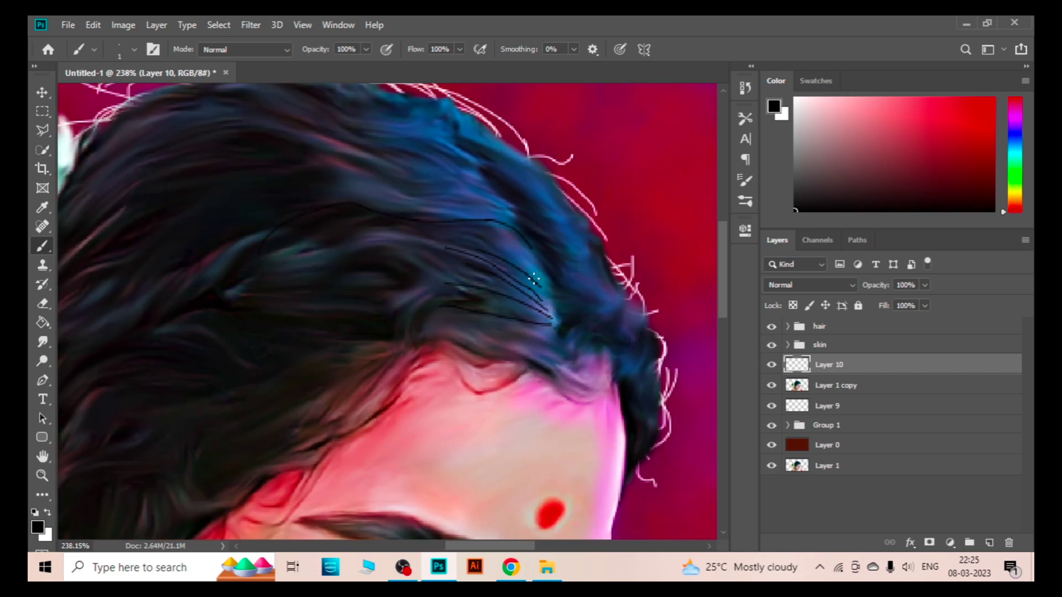
scroll(457, 193, down, 3)
scroll(548, 287, down, 2)
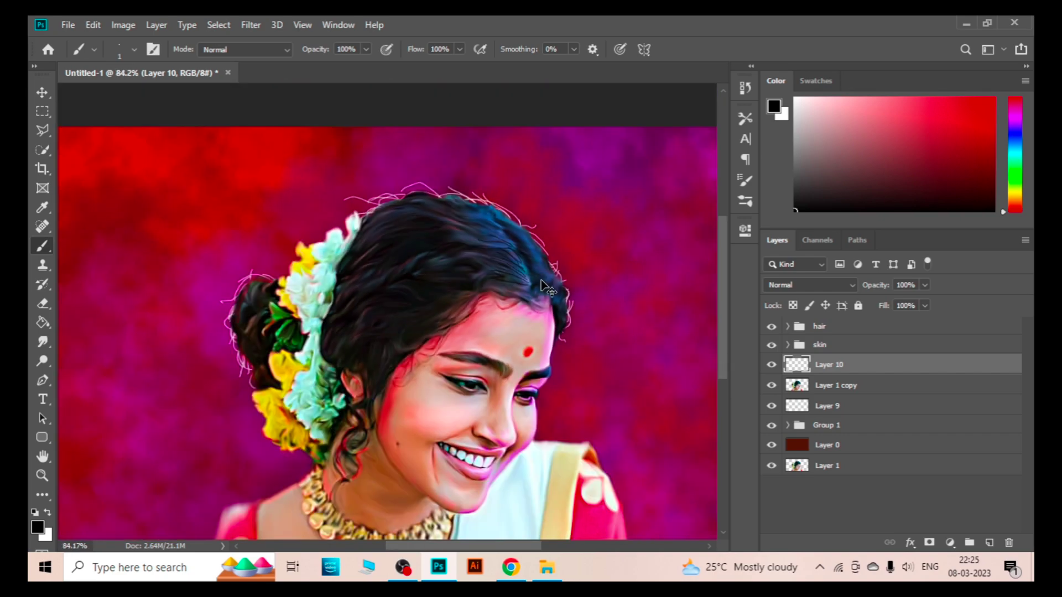
key(ctrl+z)
scroll(548, 288, down, 1)
scroll(351, 265, up, 2)
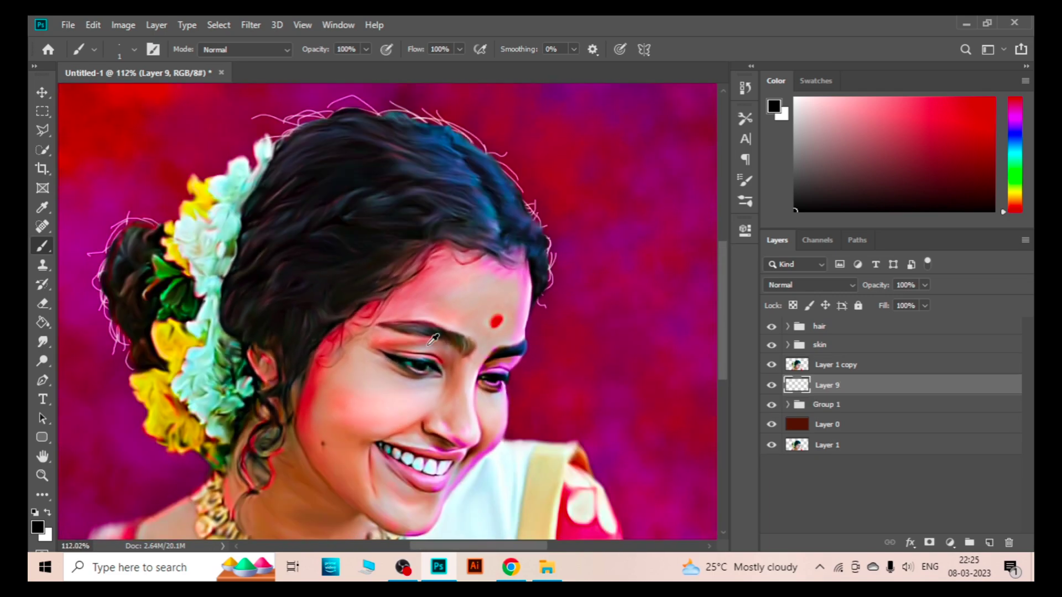
scroll(351, 265, up, 1)
scroll(351, 264, down, 3)
Scale the upper portrait layers up to about 110.75% and reposition them on the canvas.
drag(246, 179, 559, 492)
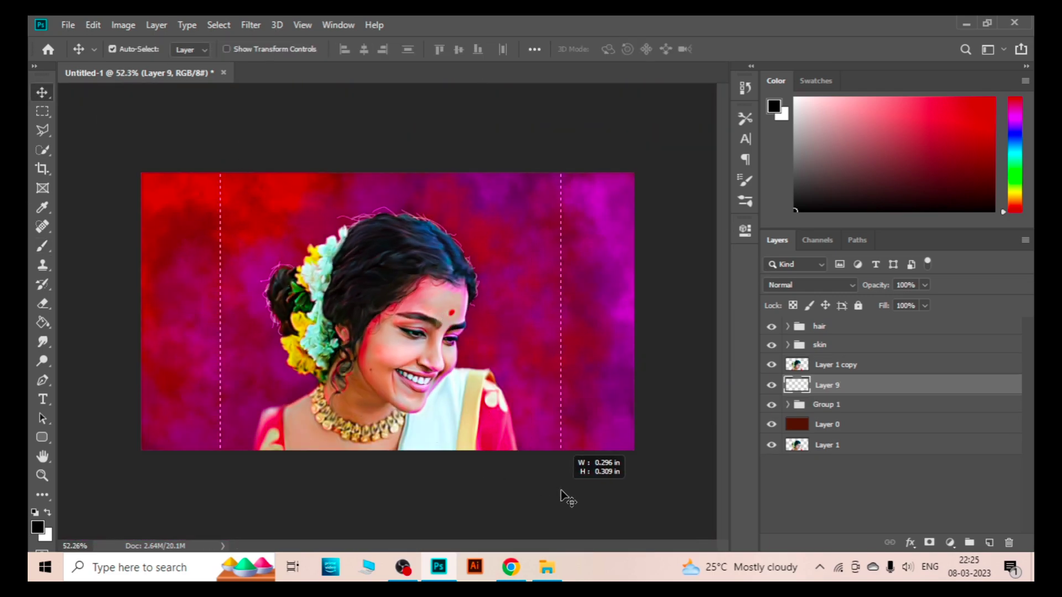
ctrl+click(837, 515)
key(ctrl+t)
drag(534, 208, 553, 118)
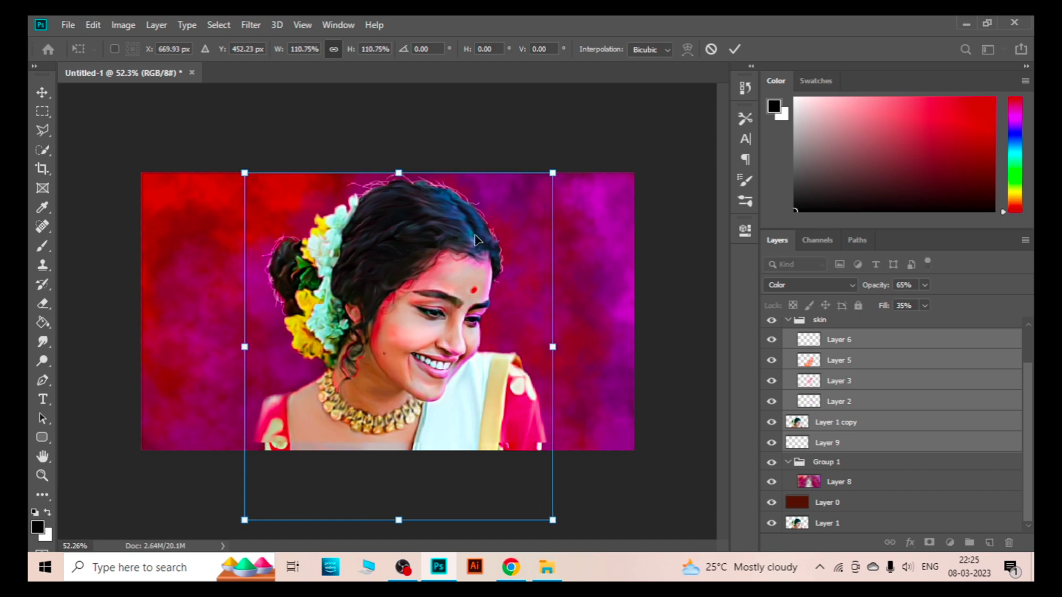
drag(471, 184, 457, 258)
key(Return)
scroll(391, 380, up, 2)
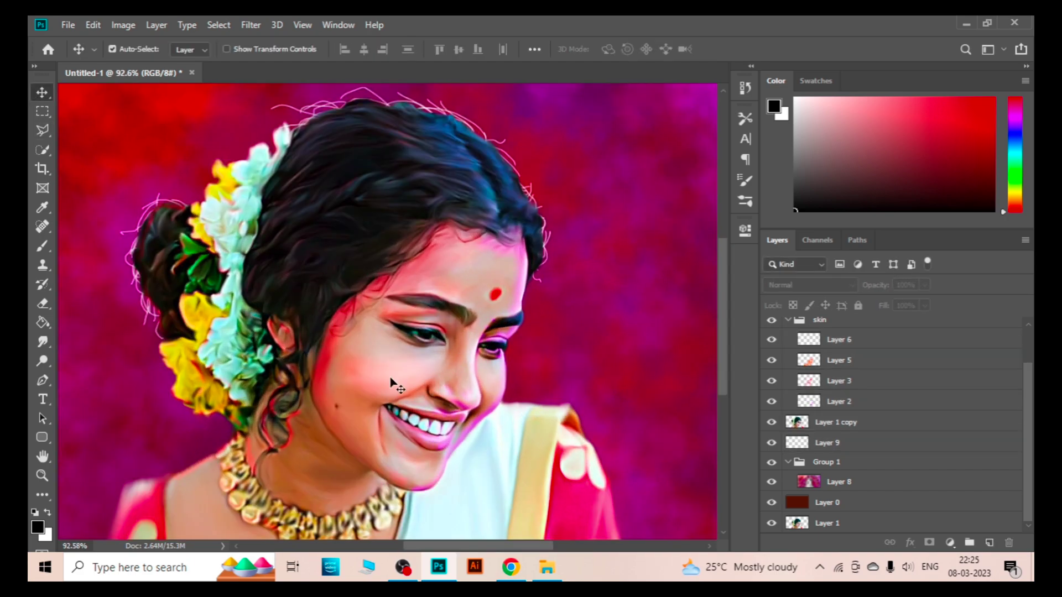
Erase stray skin tint near the bun on Layers 2 and 3 with a size-100 eraser at 68%.
click(771, 360)
key(e)
click(835, 403)
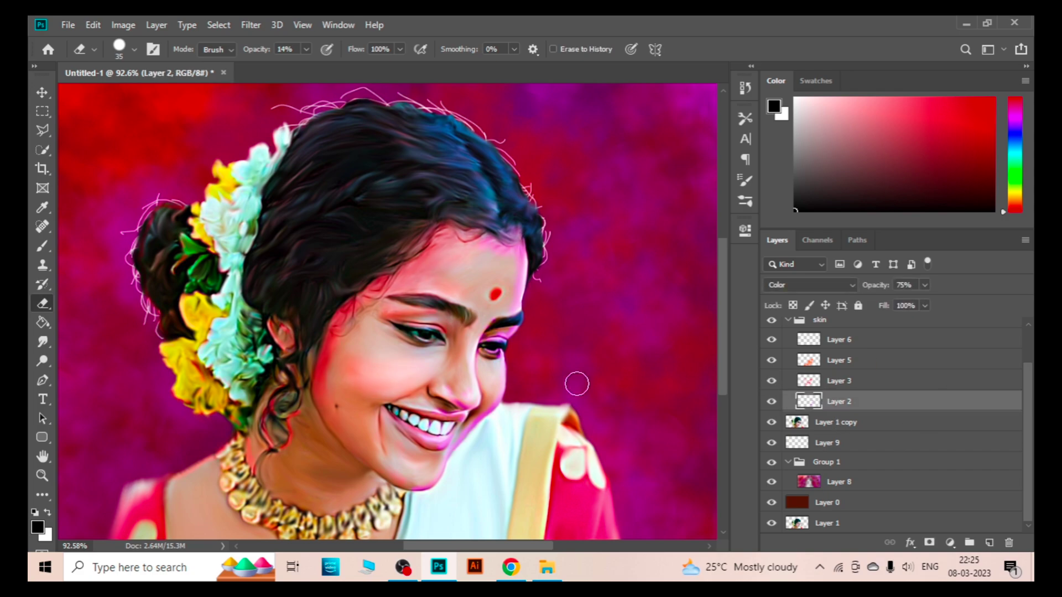
key(bracketright)
key(bracketright)
key(bracketright)
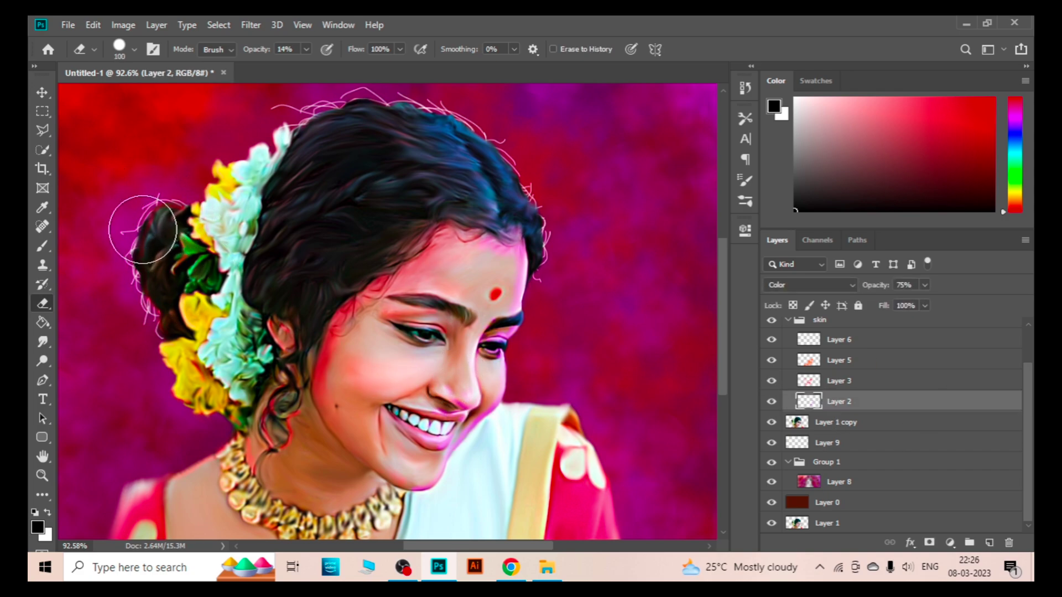
key(6)
key(8)
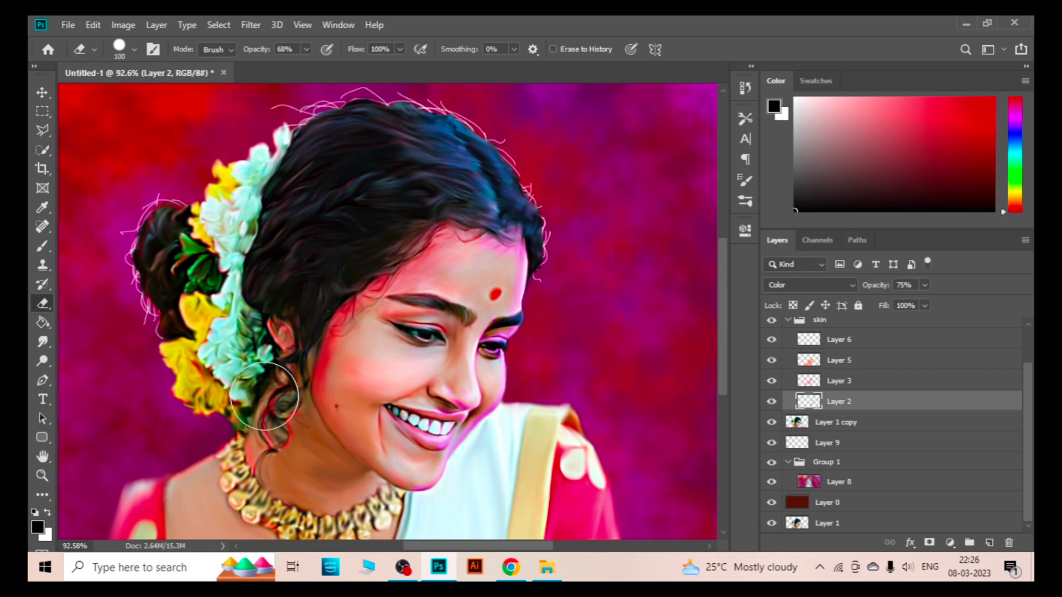
key(alt+bracketright)
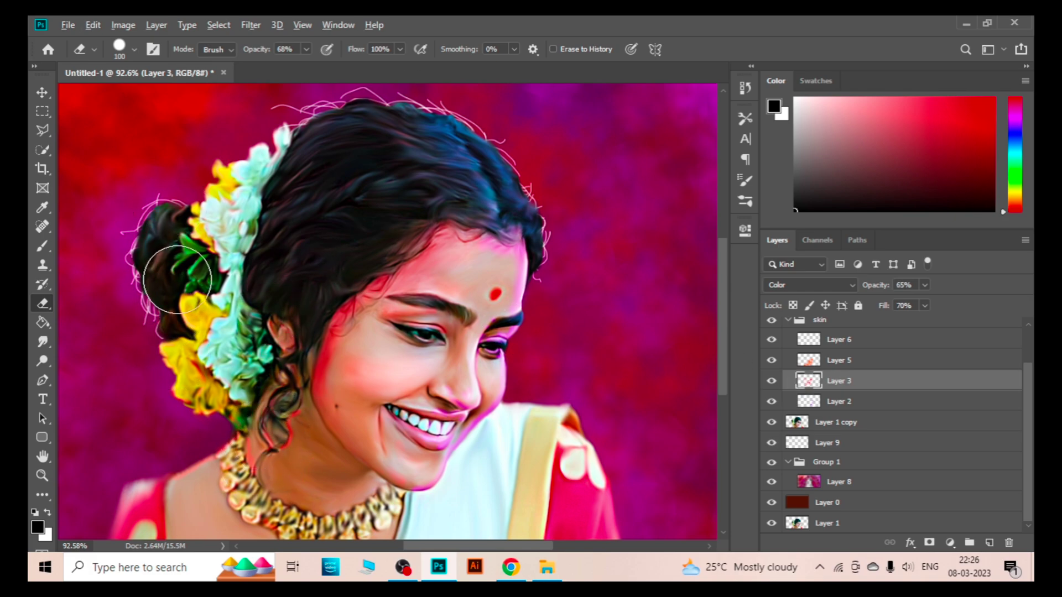
key(ctrl+minus)
Select Layer 1 copy and collapse the skin group's layer list.
key(v)
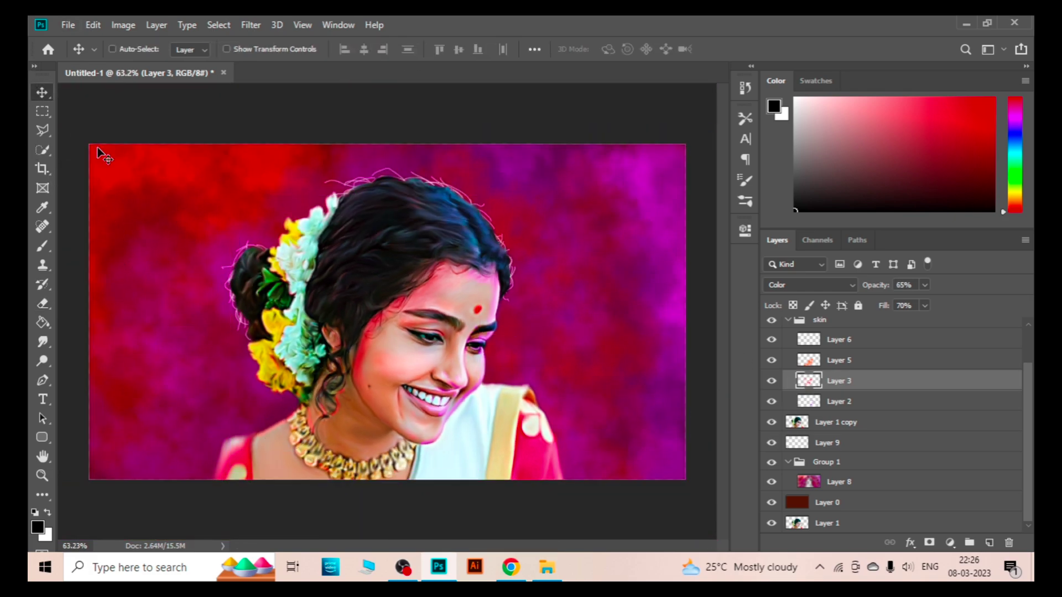
scroll(513, 304, down, 2)
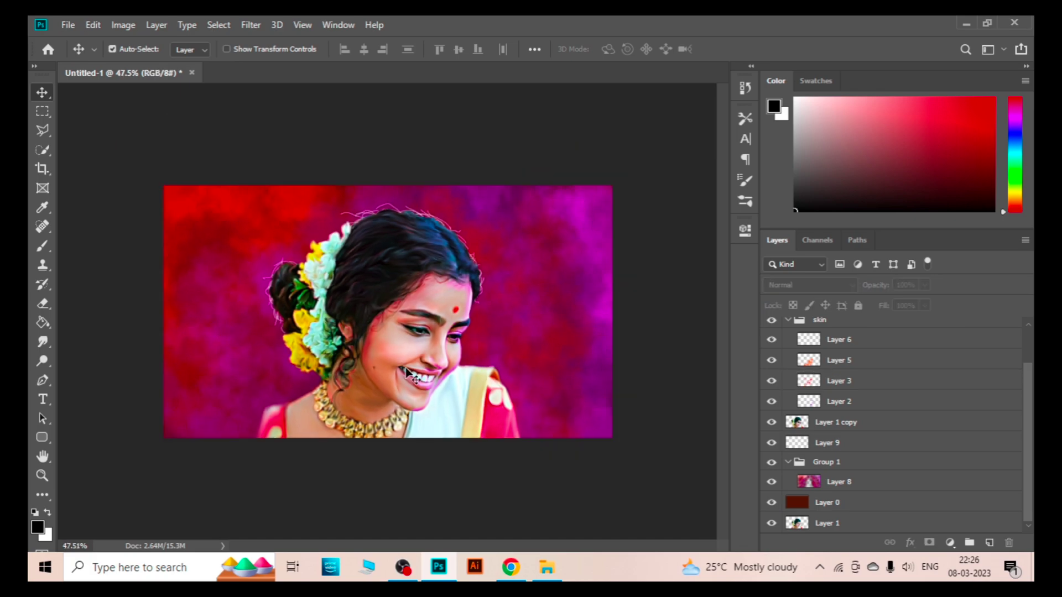
scroll(512, 304, up, 1)
scroll(513, 304, down, 1)
click(878, 428)
scroll(878, 429, up, 2)
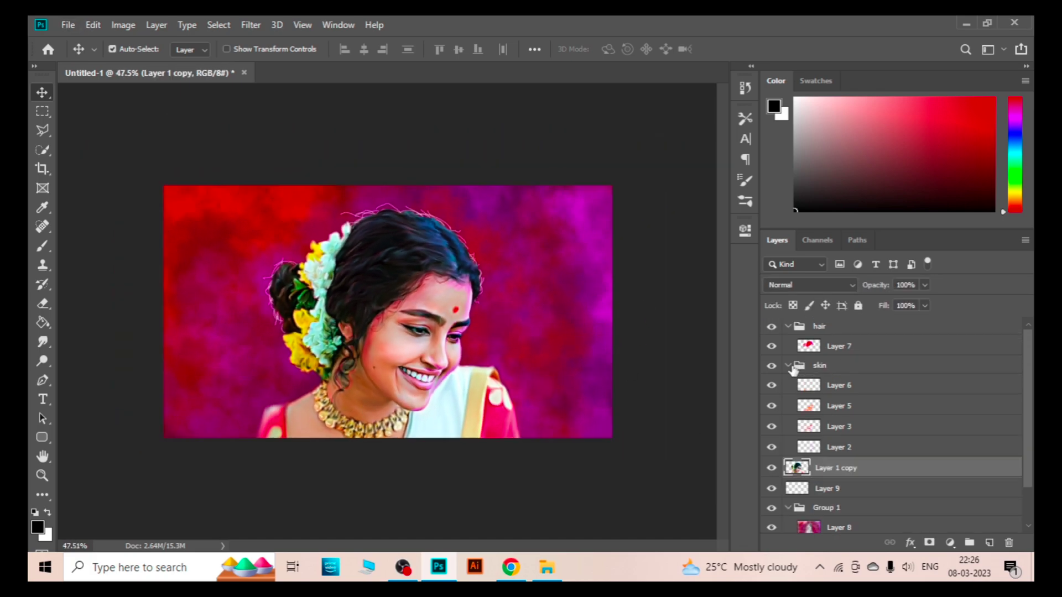
click(788, 366)
scroll(550, 355, up, 2)
scroll(551, 355, up, 2)
Create an 'eyes' group at the top with a new empty layer inside it.
click(849, 329)
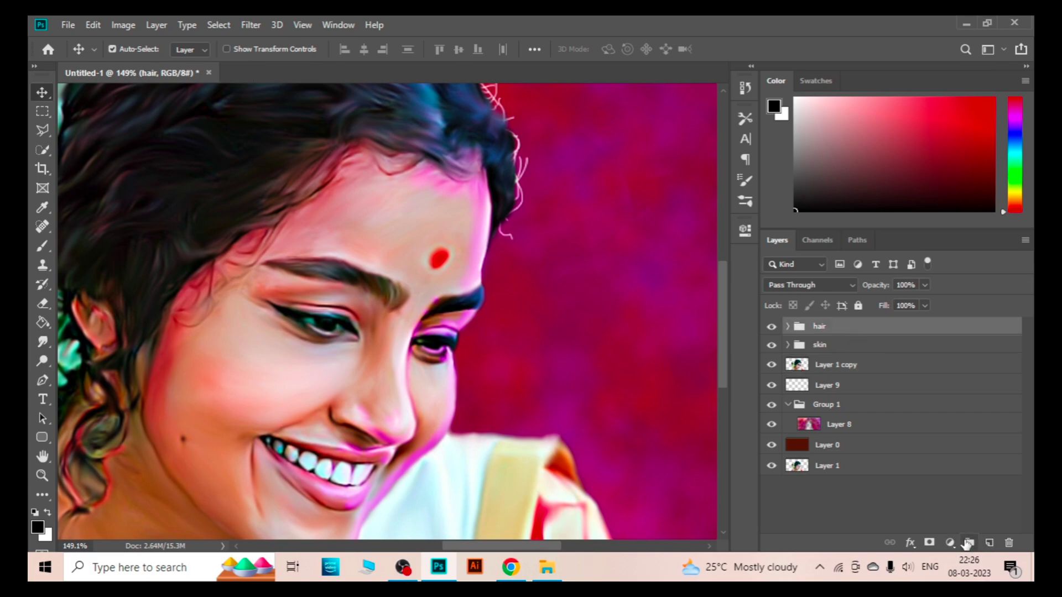
click(970, 543)
text(eyes)
key(Return)
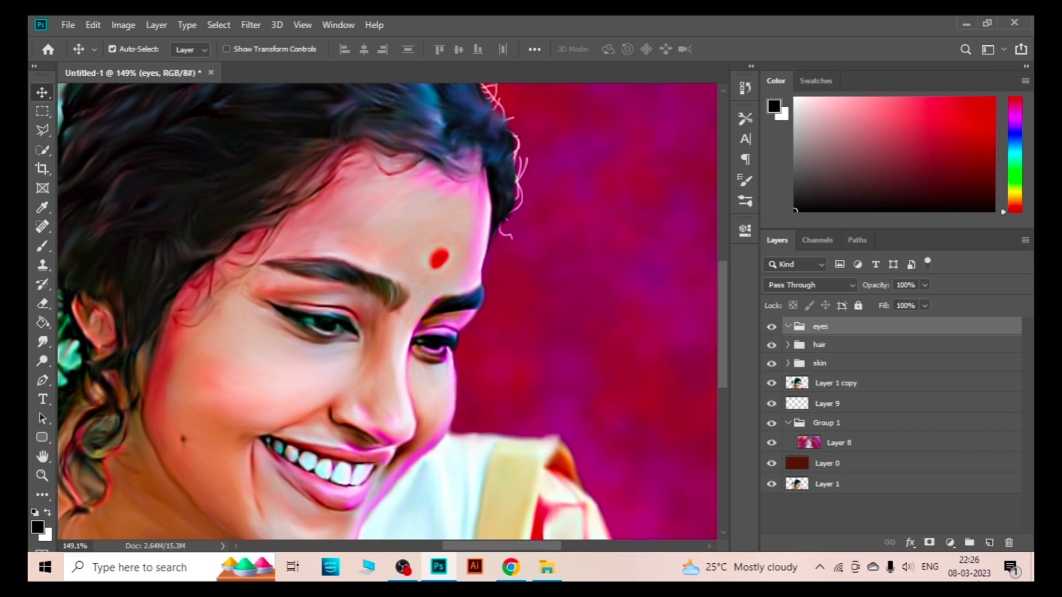
click(990, 543)
Brush red and magenta colour onto her irises.
key(b)
scroll(317, 329, up, 2)
scroll(317, 328, up, 4)
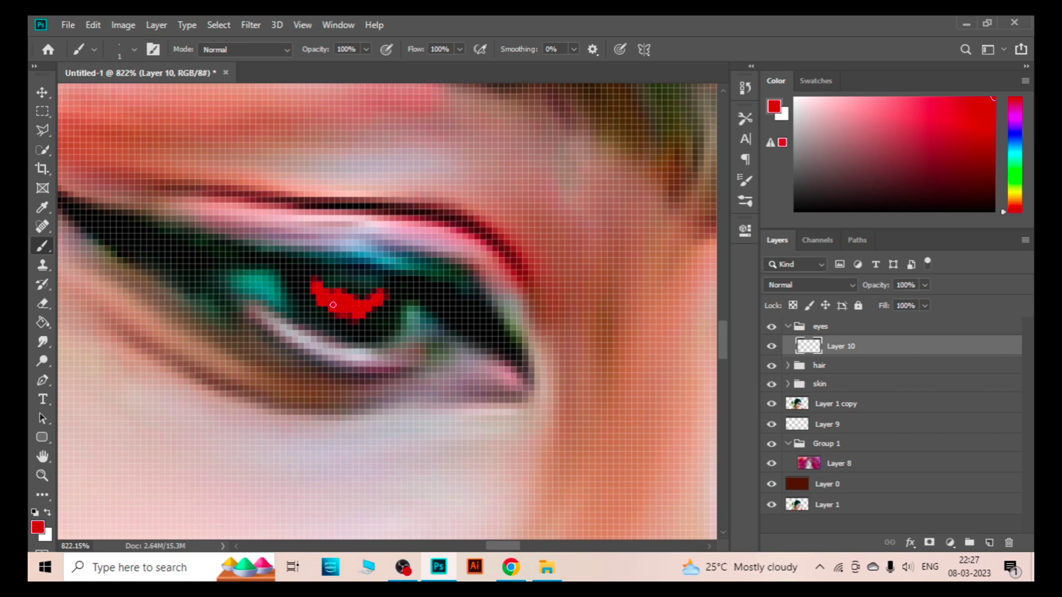
scroll(333, 304, down, 5)
scroll(395, 343, up, 5)
alt+click(396, 349)
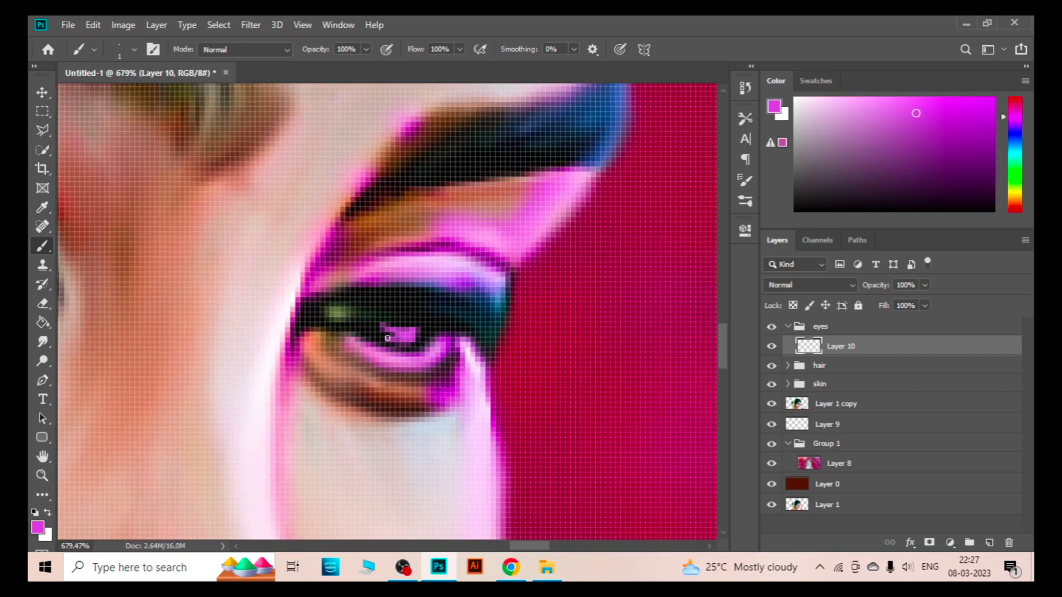
scroll(285, 339, down, 1)
scroll(285, 339, down, 3)
scroll(285, 339, down, 2)
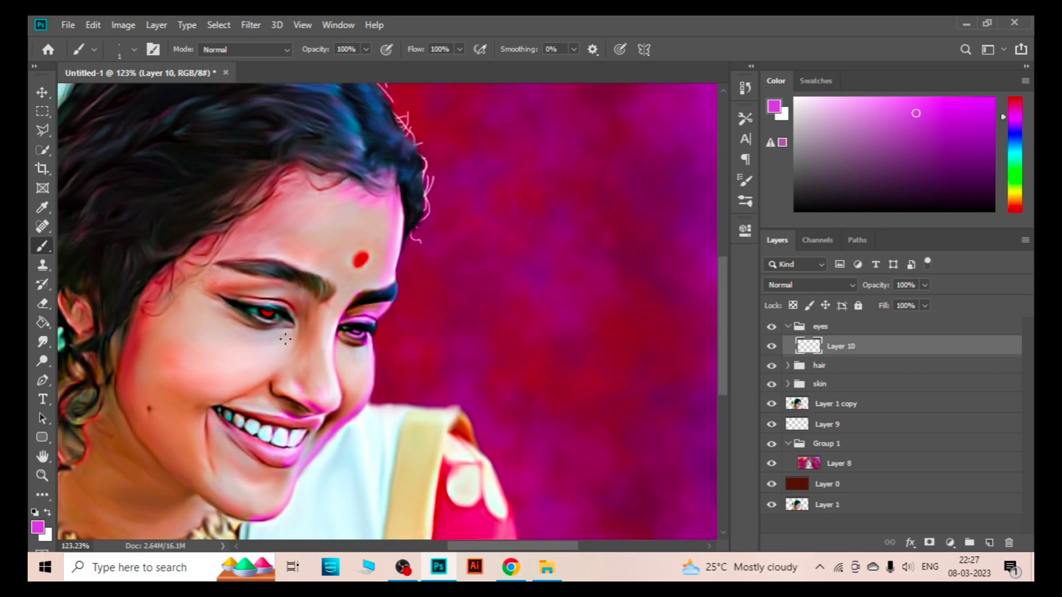
scroll(285, 339, down, 2)
Lower the eye colour layer's fill to 50%, collapse the eyes group, and add a new group.
key(v)
drag(925, 305, 890, 324)
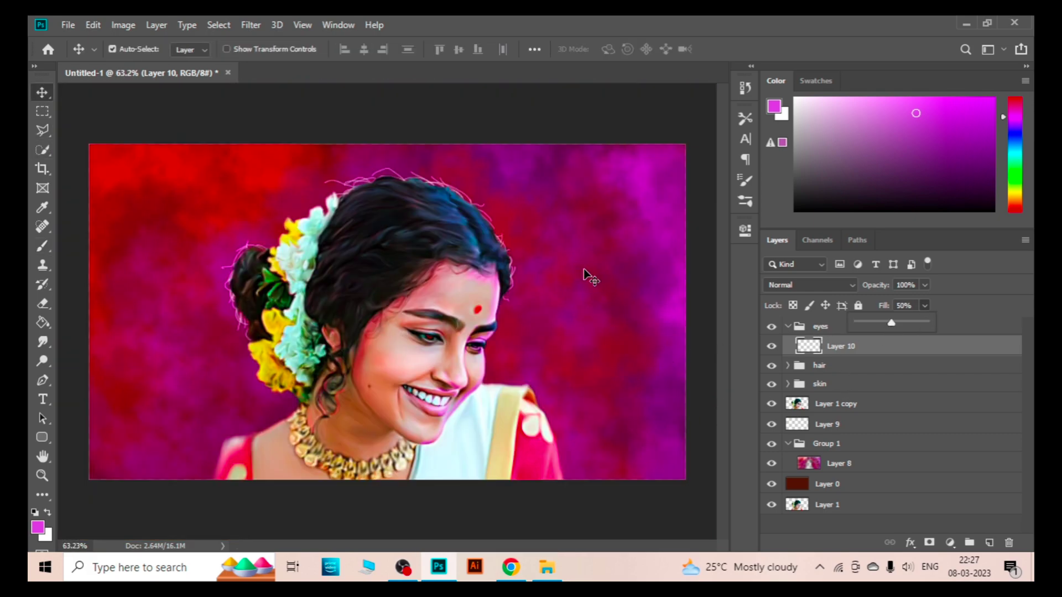
key(Return)
scroll(545, 391, down, 1)
scroll(546, 391, up, 2)
click(788, 326)
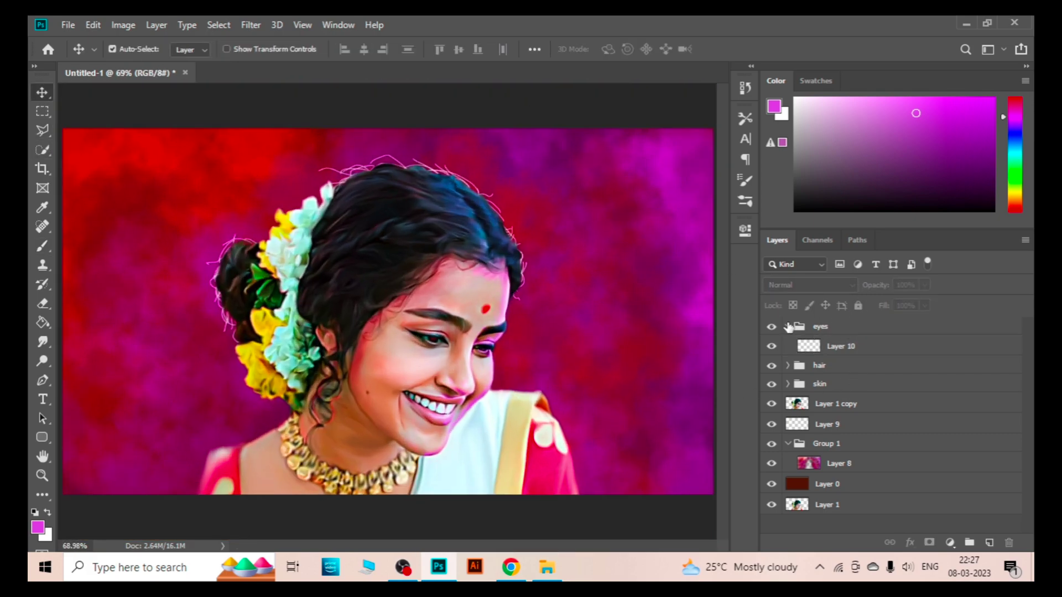
click(969, 542)
Name the new group 'lips', then choose a brush preset and a pink-red paint colour.
key(Return)
text(lips)
click(990, 543)
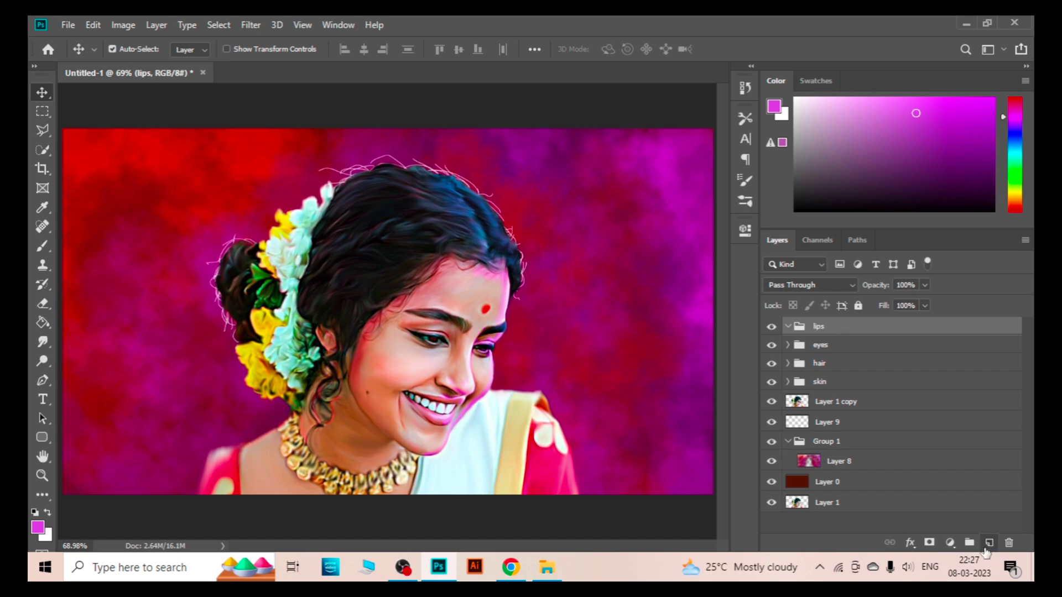
scroll(409, 387, up, 3)
key(b)
click(745, 201)
scroll(682, 233, up, 5)
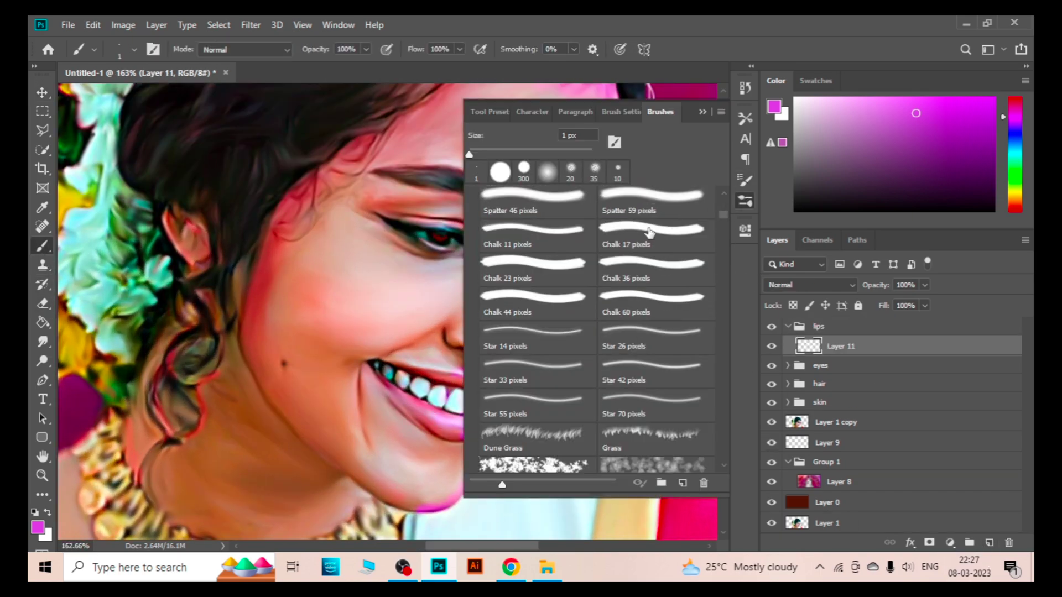
scroll(683, 233, up, 5)
scroll(683, 233, up, 5)
scroll(589, 303, up, 5)
click(745, 201)
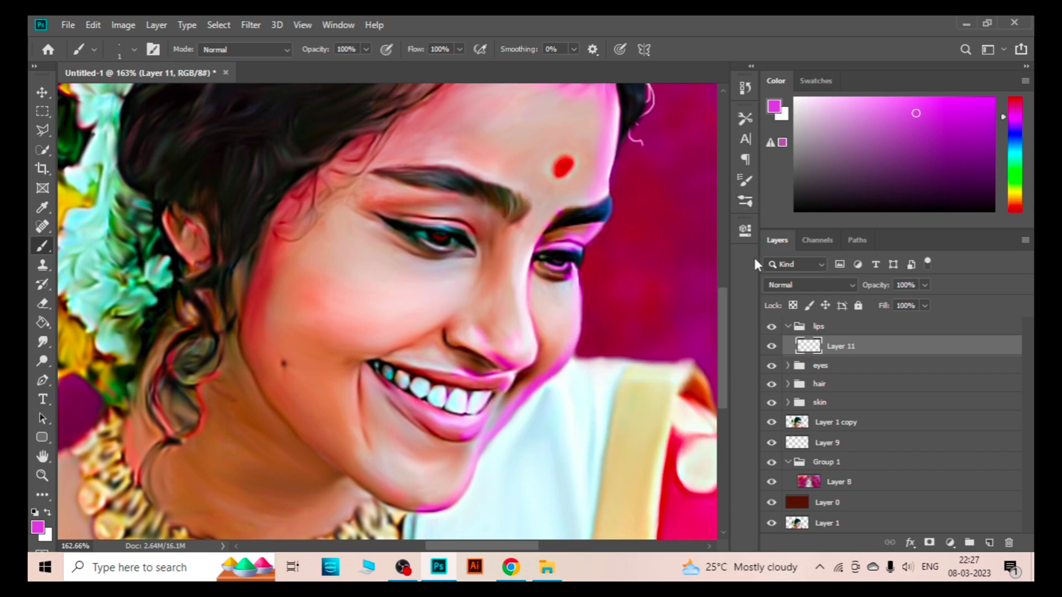
click(1015, 105)
Set Layer 11's blend mode to Color and make the brush smaller.
scroll(696, 322, up, 2)
scroll(695, 322, up, 1)
scroll(618, 387, up, 1)
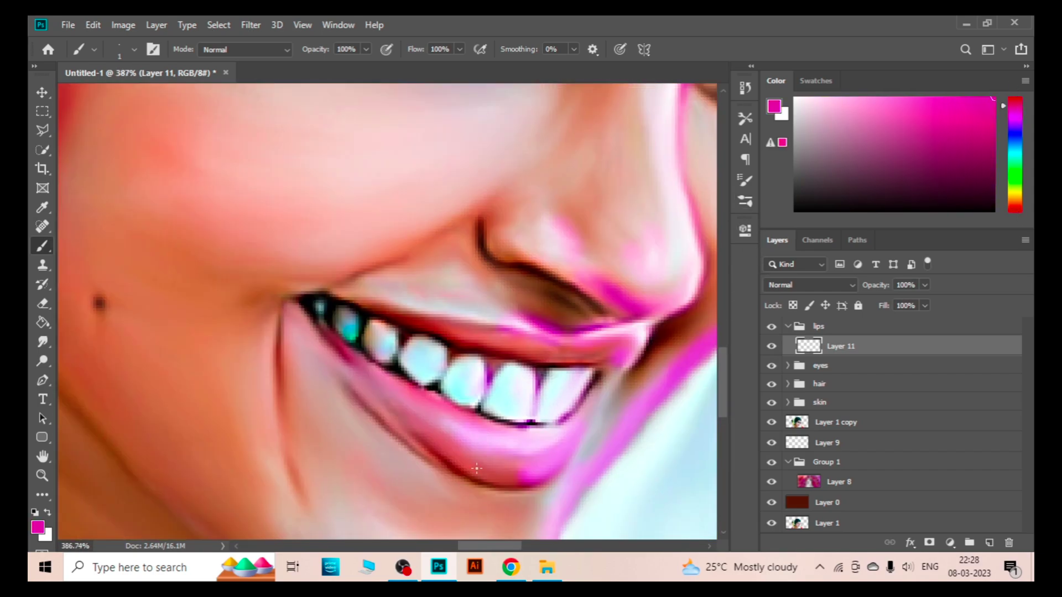
click(810, 285)
click(825, 493)
key(bracketleft)
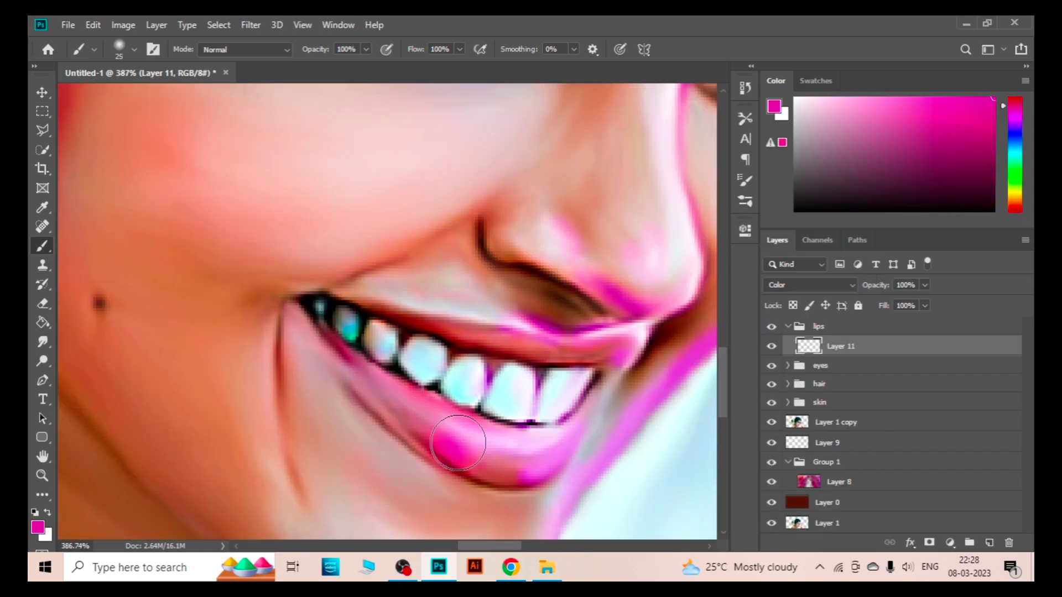
key(bracketleft)
Paint pink across the lower and upper lips, fine-tuning the brush size.
mouse_move(467, 445)
mouse_down()
mouse_move(550, 439)
mouse_move(434, 429)
mouse_move(359, 371)
mouse_up()
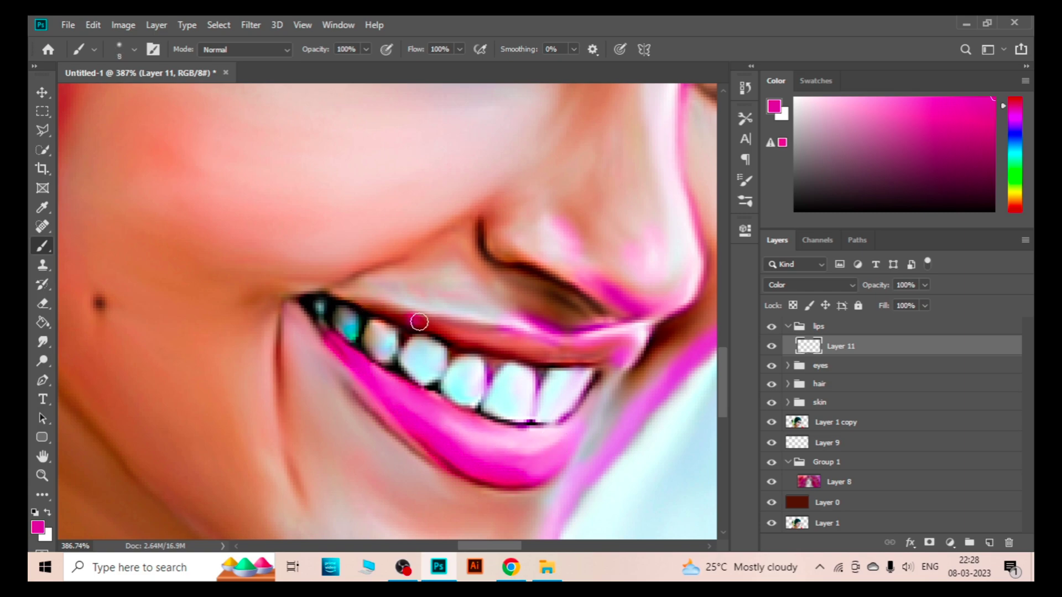
key(bracketleft)
key(bracketleft)
scroll(398, 322, up, 2)
mouse_move(424, 325)
mouse_down()
mouse_move(310, 287)
mouse_move(475, 356)
mouse_move(562, 378)
mouse_move(659, 344)
mouse_up()
scroll(432, 334, up, 2)
key(bracketright)
key(bracketright)
key(bracketright)
scroll(474, 360, right, 4)
scroll(660, 344, down, 2)
key(bracketleft)
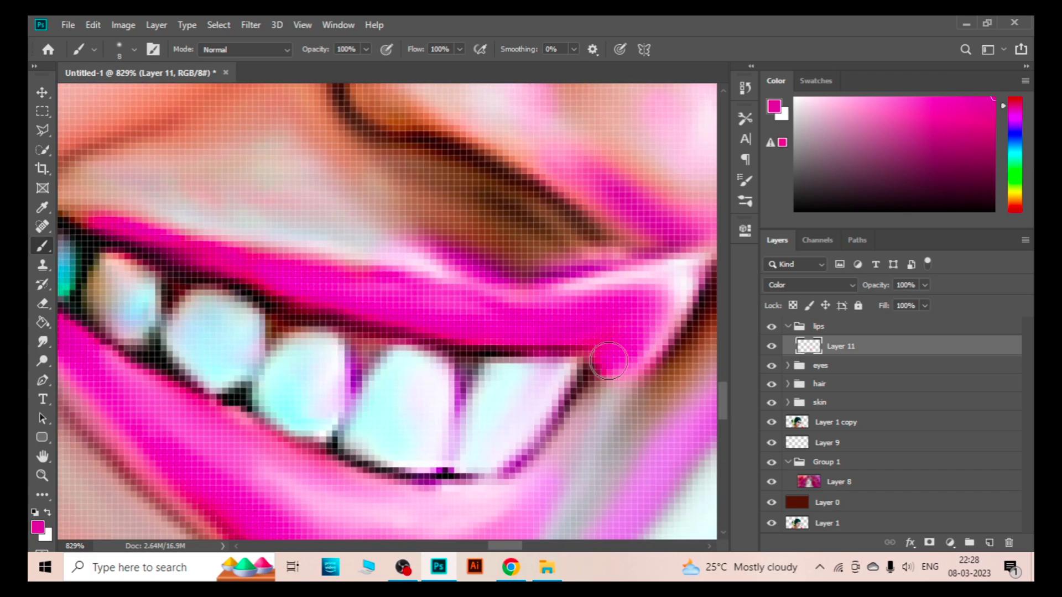
scroll(635, 357, down, 3)
scroll(635, 357, down, 3)
click(40, 93)
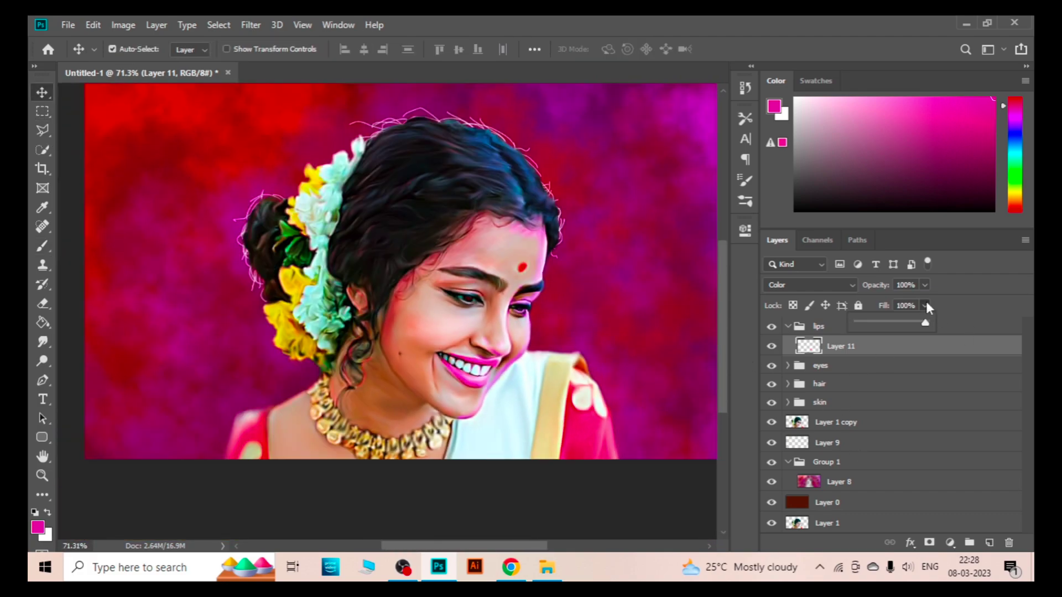
Duplicate Layer 9 with Ctrl+J.
scroll(543, 307, down, 2)
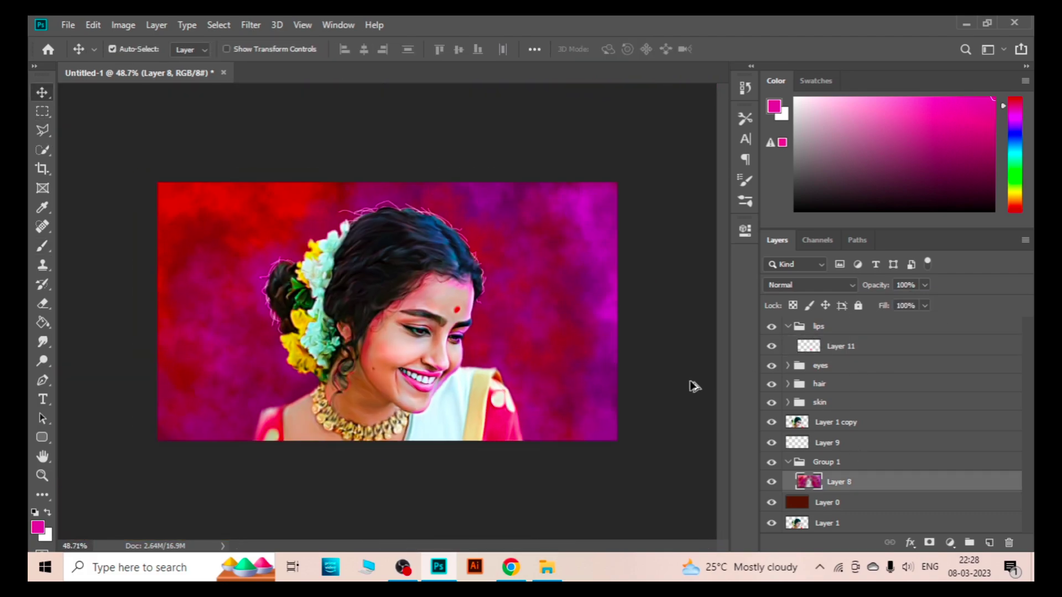
click(870, 433)
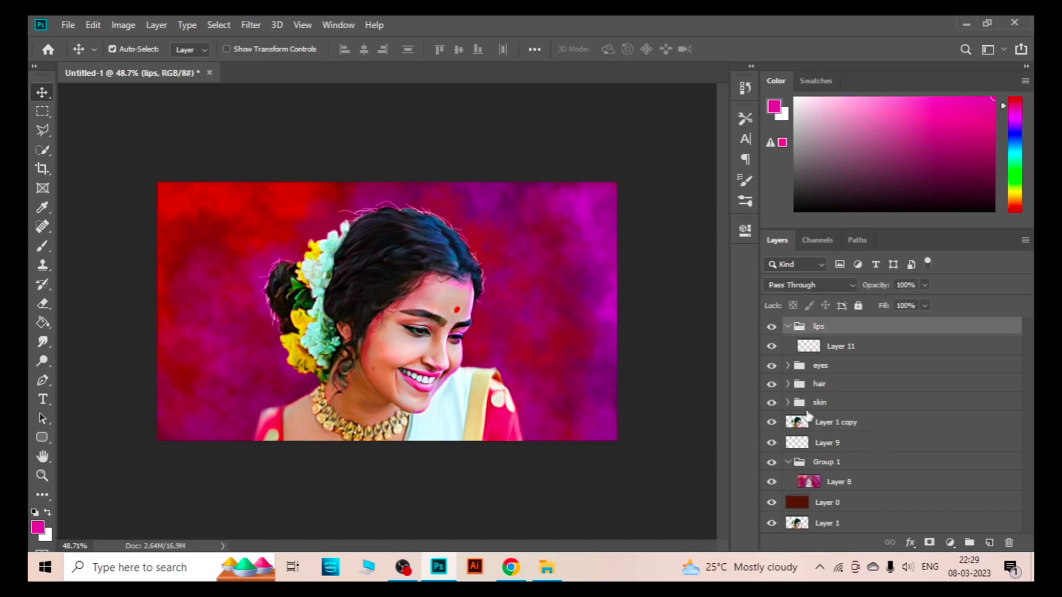
click(856, 447)
key(ctrl+j)
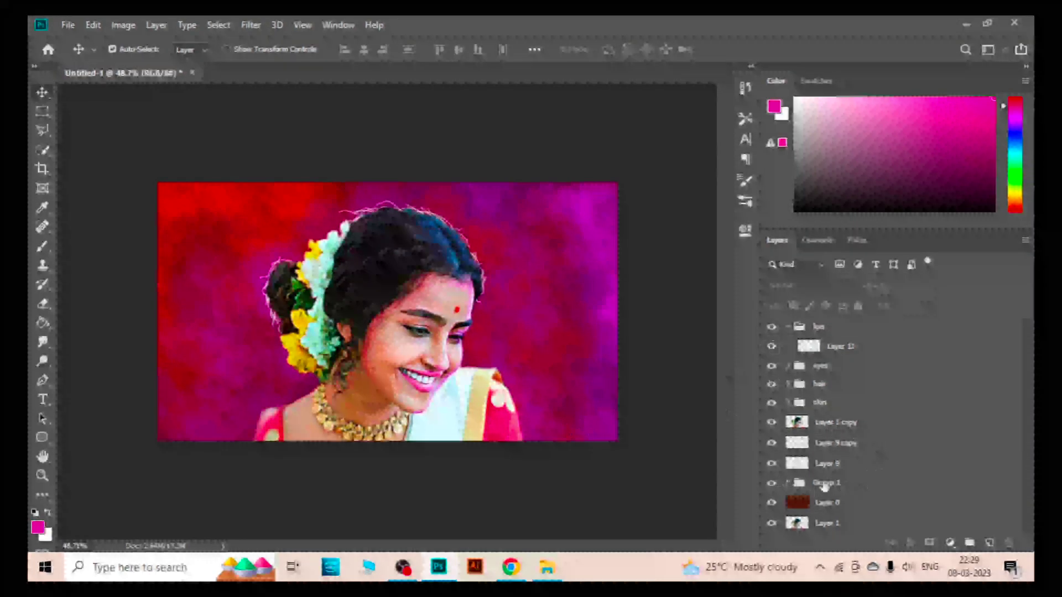
Select Layer 8 inside Group 1 and choose a soft round brush.
click(824, 486)
click(836, 502)
key(b)
click(746, 180)
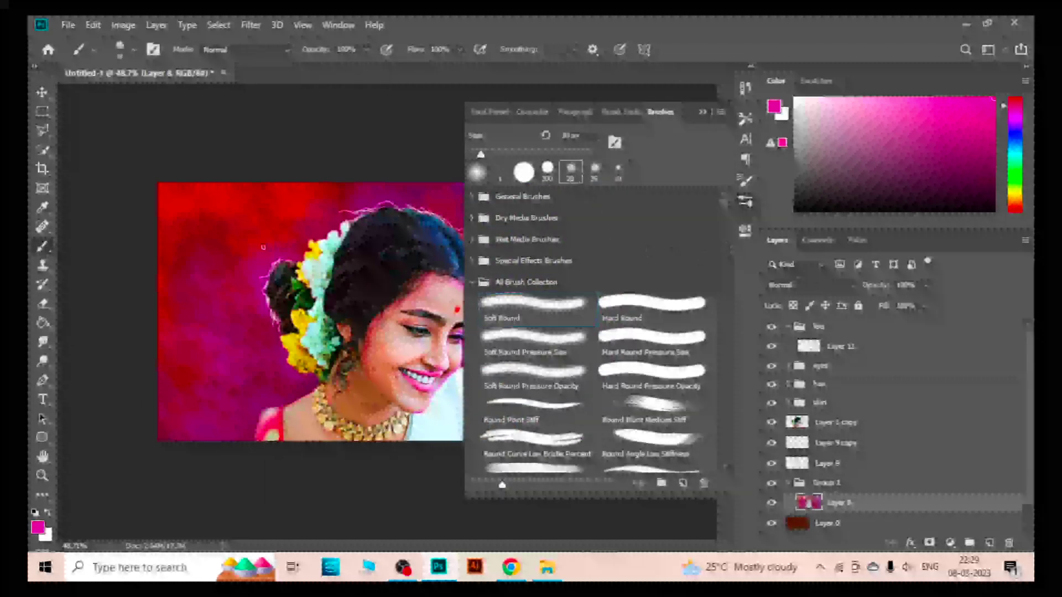
key(bracketright)
key(bracketright)
key(bracketright)
key(bracketleft)
drag(724, 202, 721, 427)
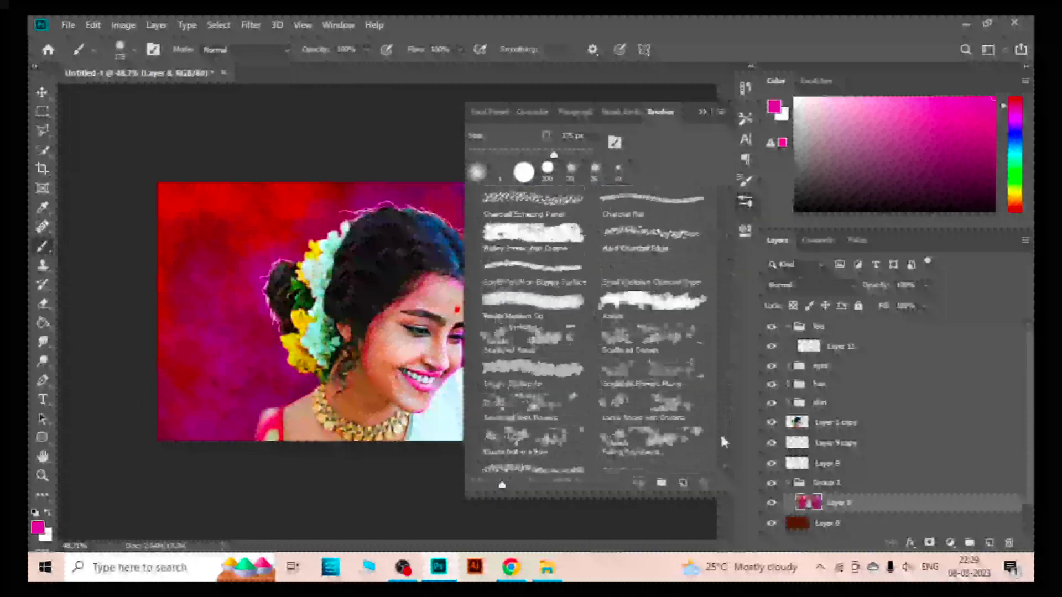
scroll(608, 377, down, 5)
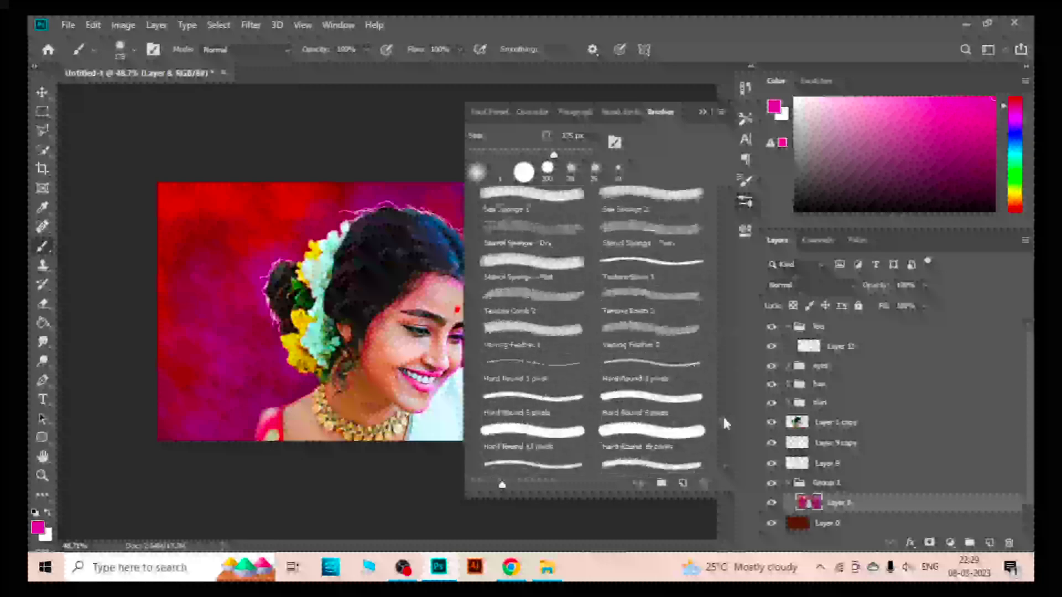
drag(723, 414, 726, 444)
scroll(726, 445, up, 5)
click(745, 180)
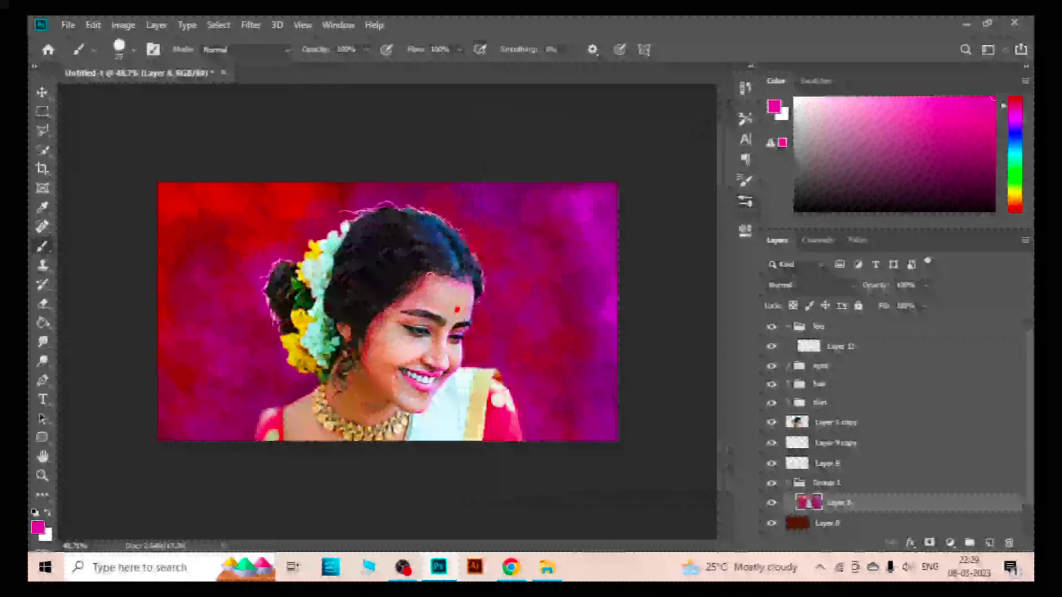
Try a light pink glow around the hair, undo it, and set brush opacity to 25%.
click(823, 97)
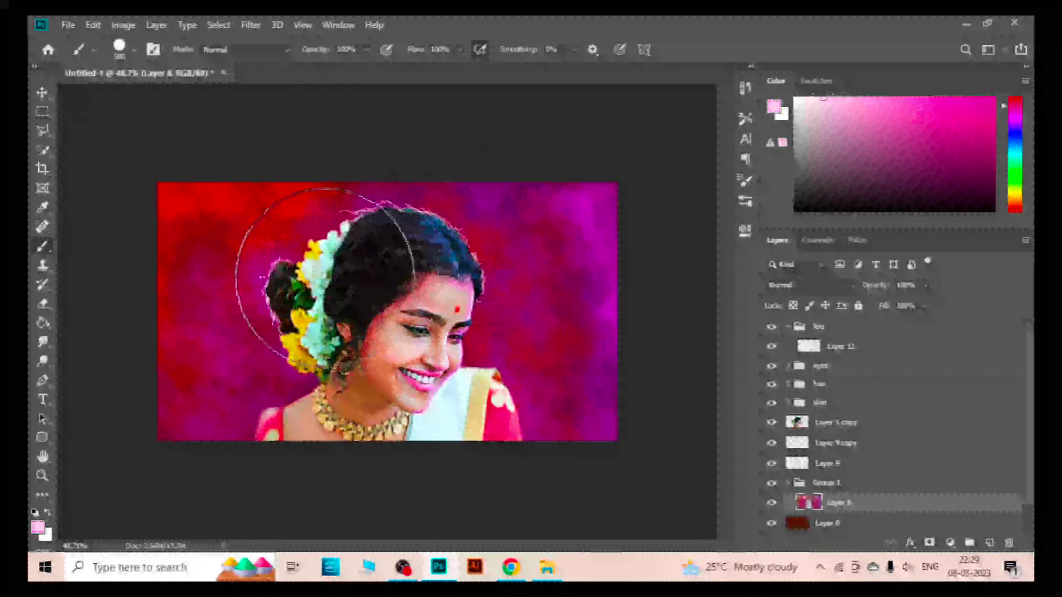
drag(355, 238, 356, 379)
key(ctrl+z)
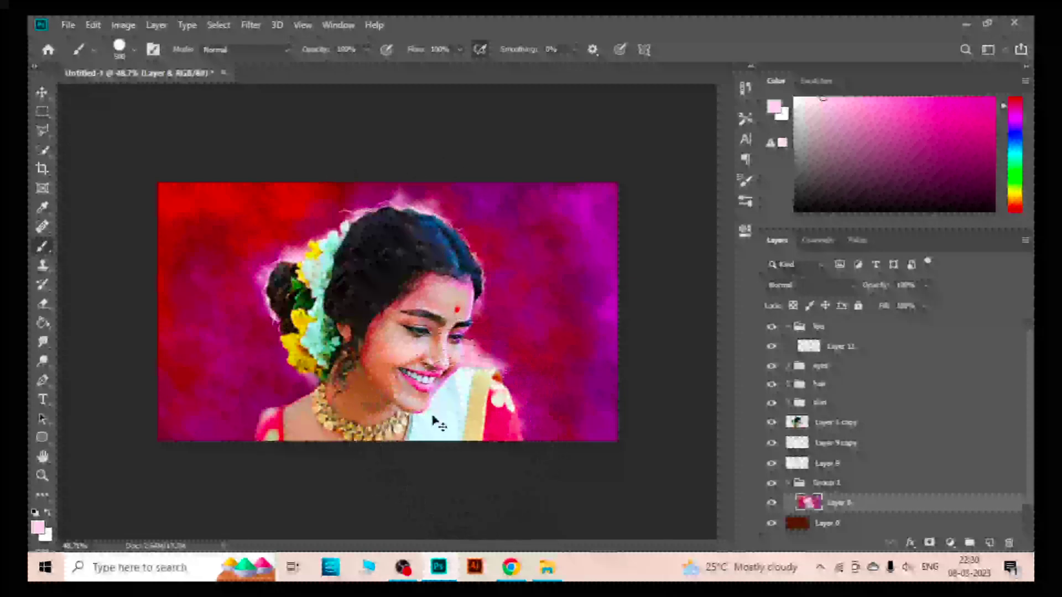
key(ctrl+z)
key(2)
key(5)
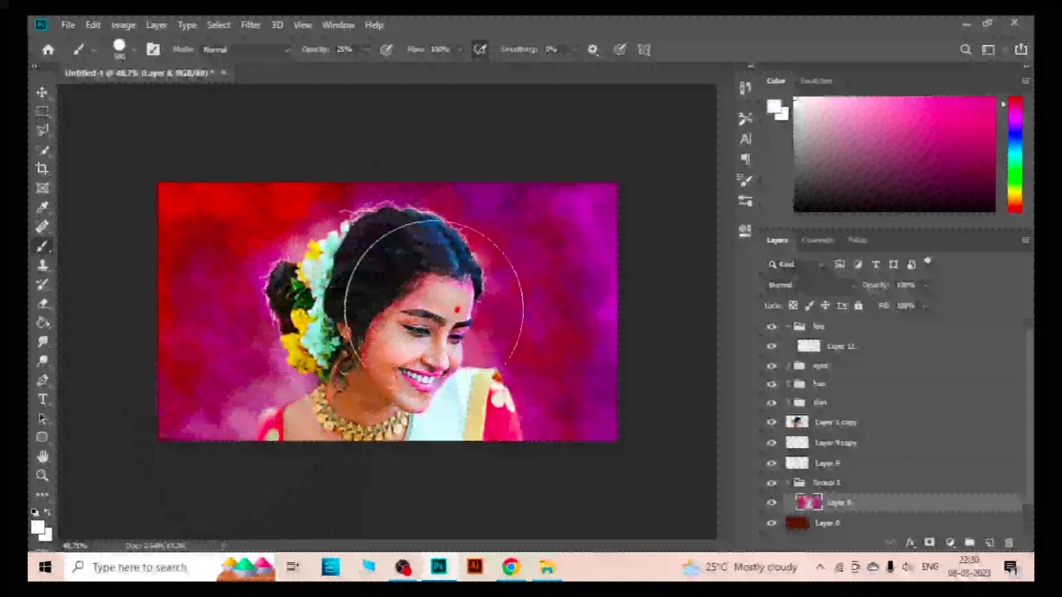
Pick dark crimson and deeper red colours for the background haze.
alt+click(528, 404)
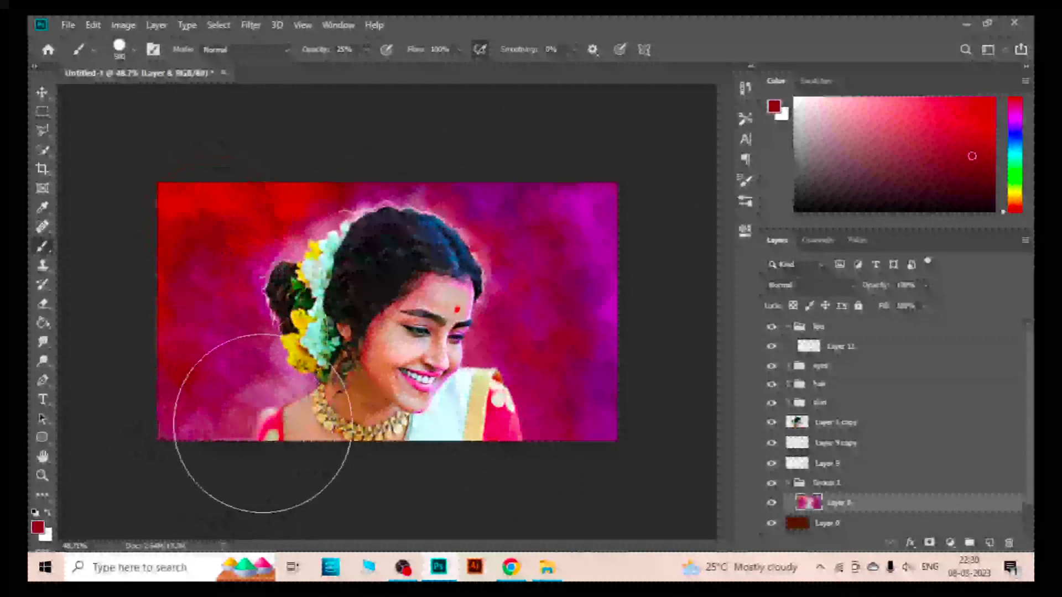
alt+click(497, 309)
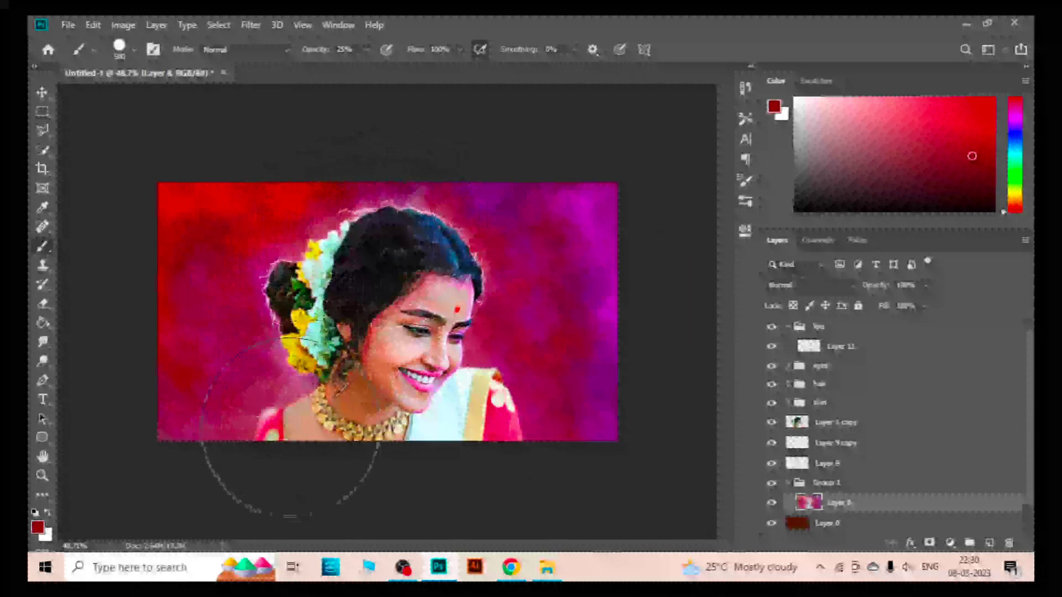
alt+scroll(433, 341, up, 2)
scroll(520, 381, down, 2)
Add Layer 12 above Layer 1 copy and brush sampled pink over the white saree.
key(v)
click(836, 443)
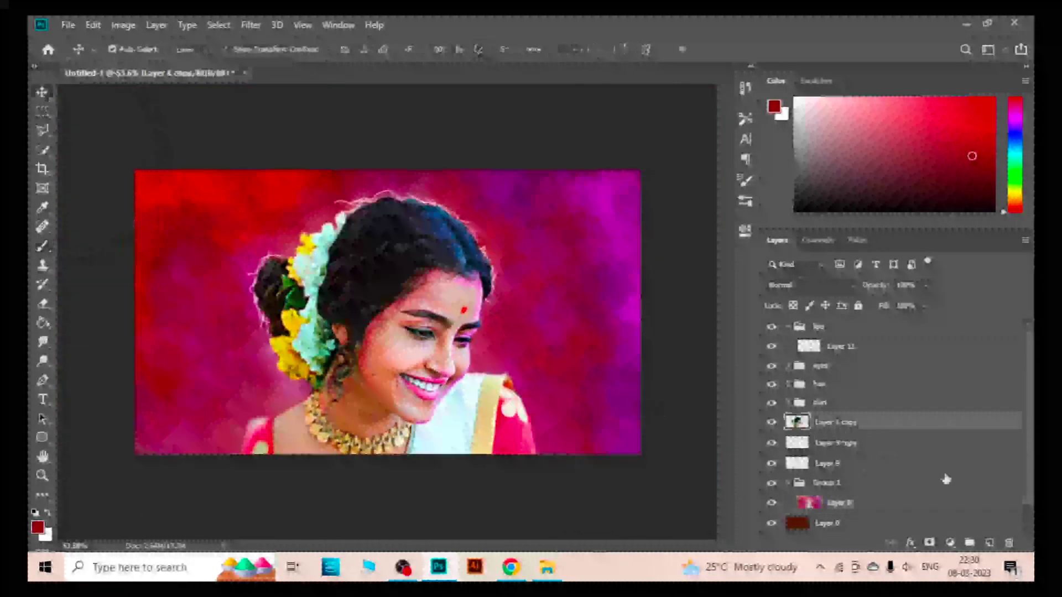
click(990, 543)
click(42, 247)
alt+click(238, 448)
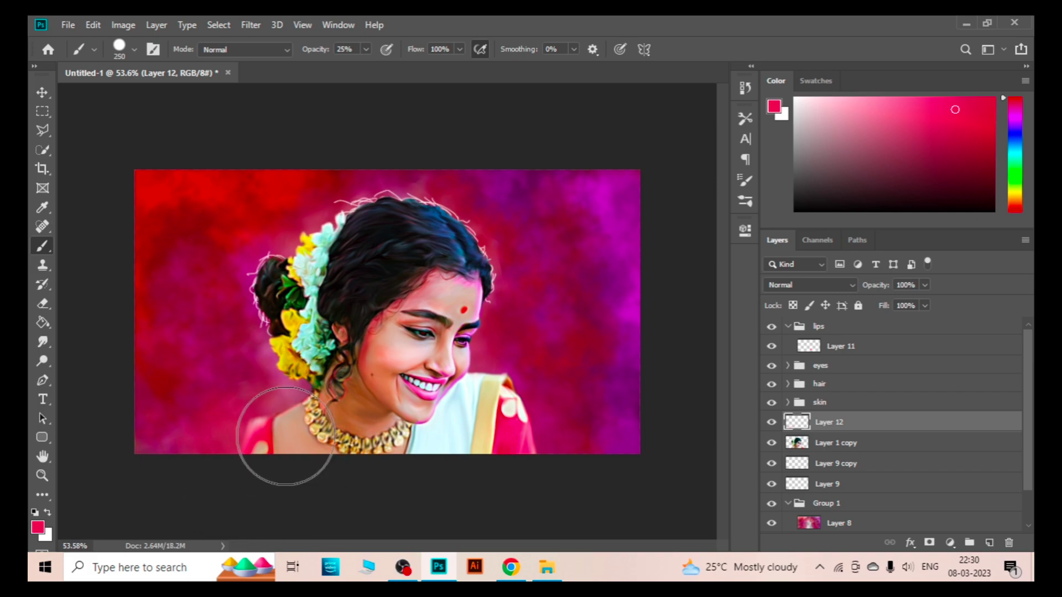
alt+click(152, 425)
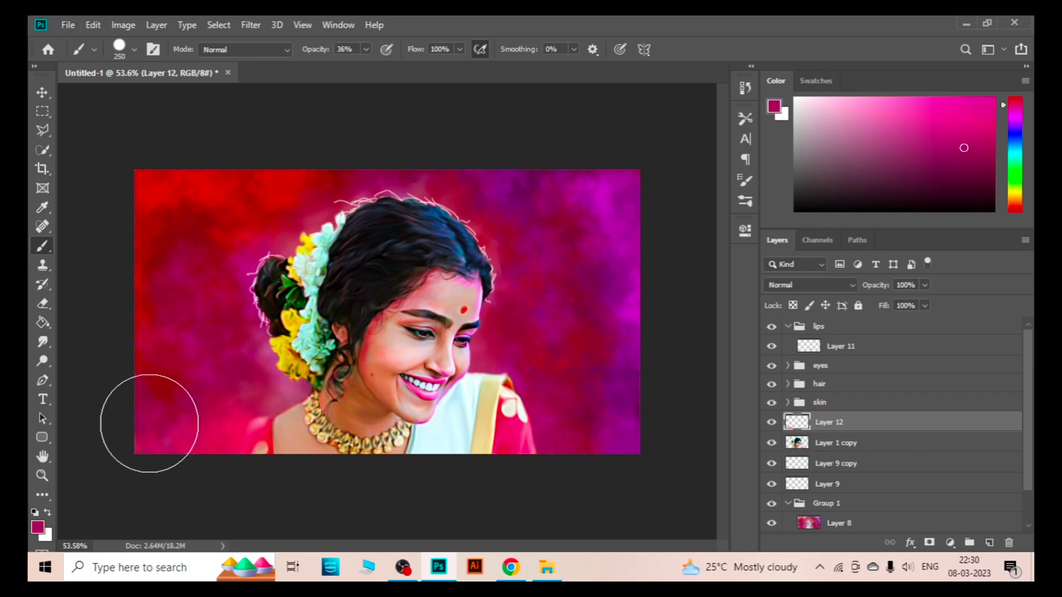
alt+click(266, 429)
alt+click(505, 429)
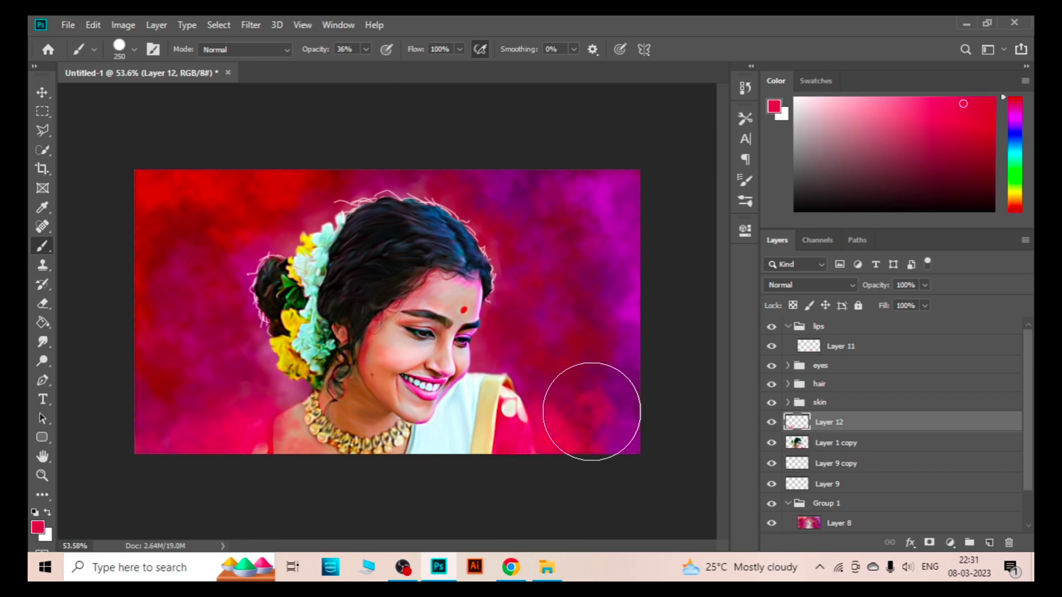
mouse_move(533, 400)
mouse_down()
mouse_move(423, 465)
mouse_move(505, 431)
mouse_up()
Deepen the portrait's bottom edge with a dark red-pink stroke.
alt+click(512, 434)
alt+click(517, 418)
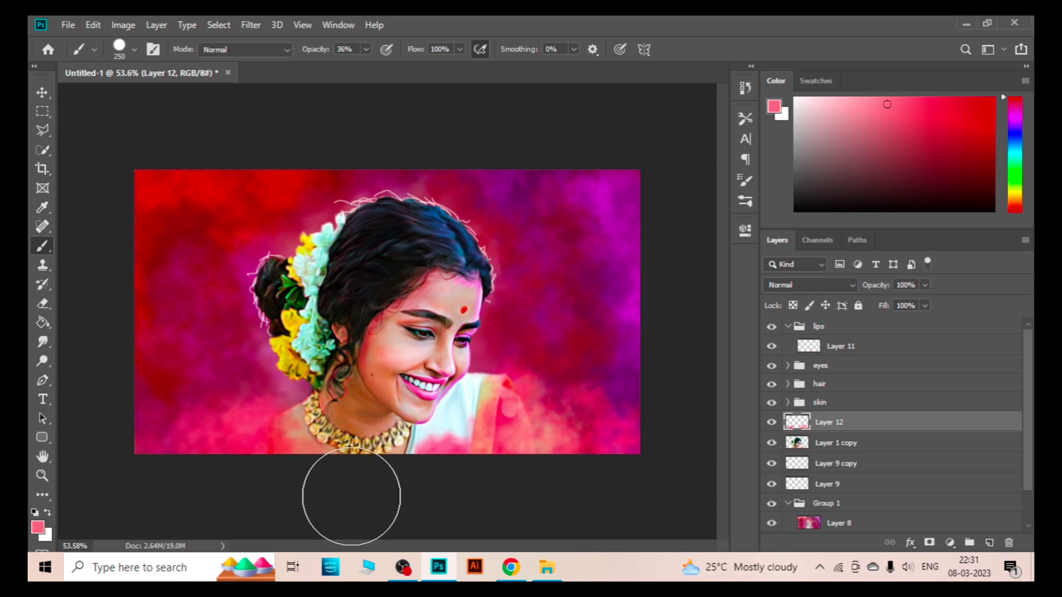
alt+click(166, 437)
mouse_move(166, 437)
mouse_down()
mouse_move(393, 474)
mouse_move(545, 443)
mouse_up()
Nudge Layer 12's paint lower, adjust its fill, and hide all panels to view the portrait.
key(v)
drag(517, 357, 572, 423)
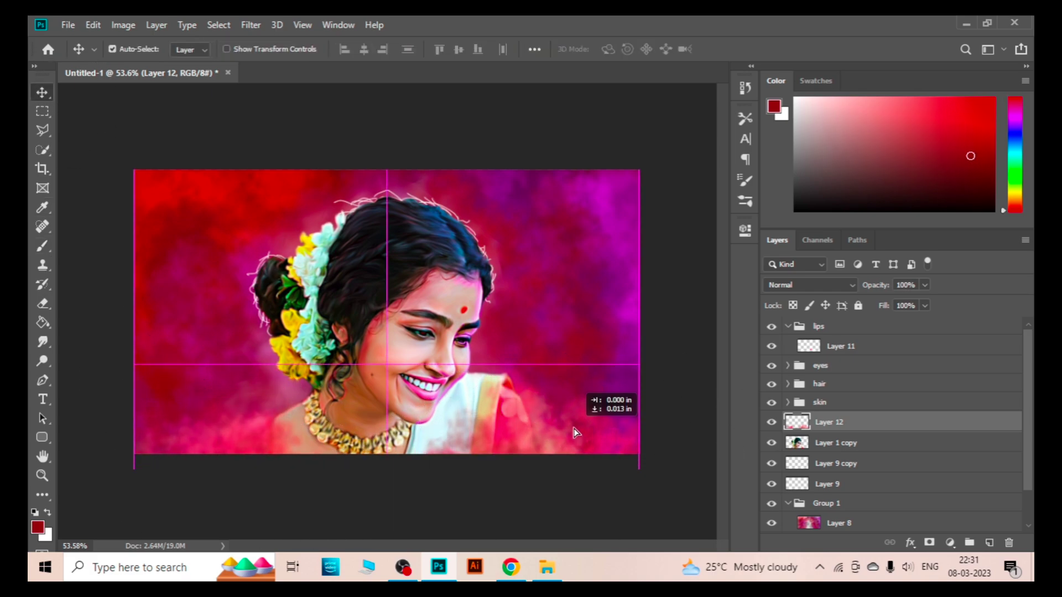
click(925, 306)
click(77, 303)
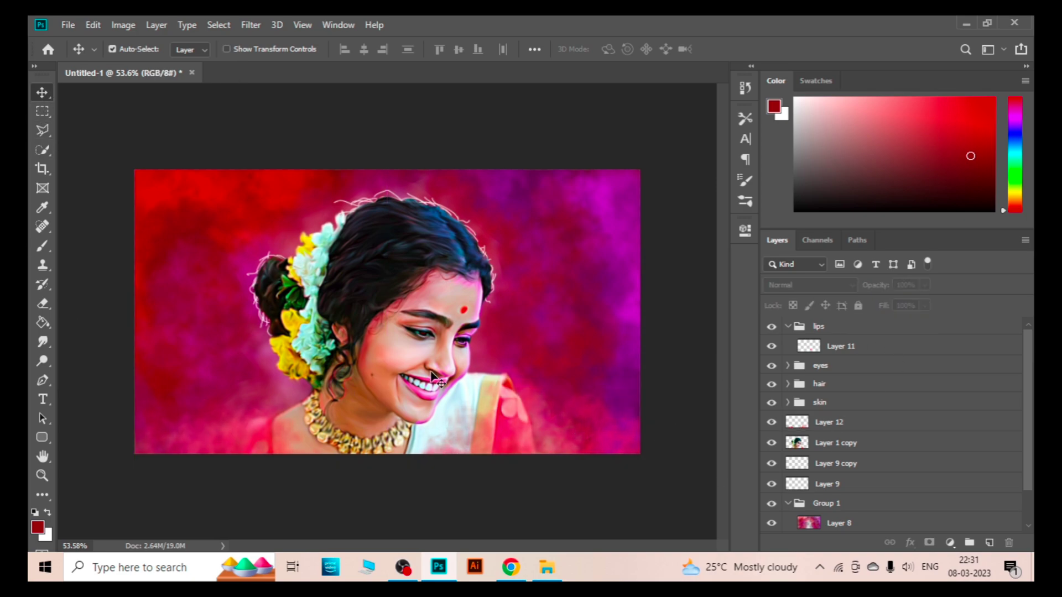
key(Tab)
key(Tab)
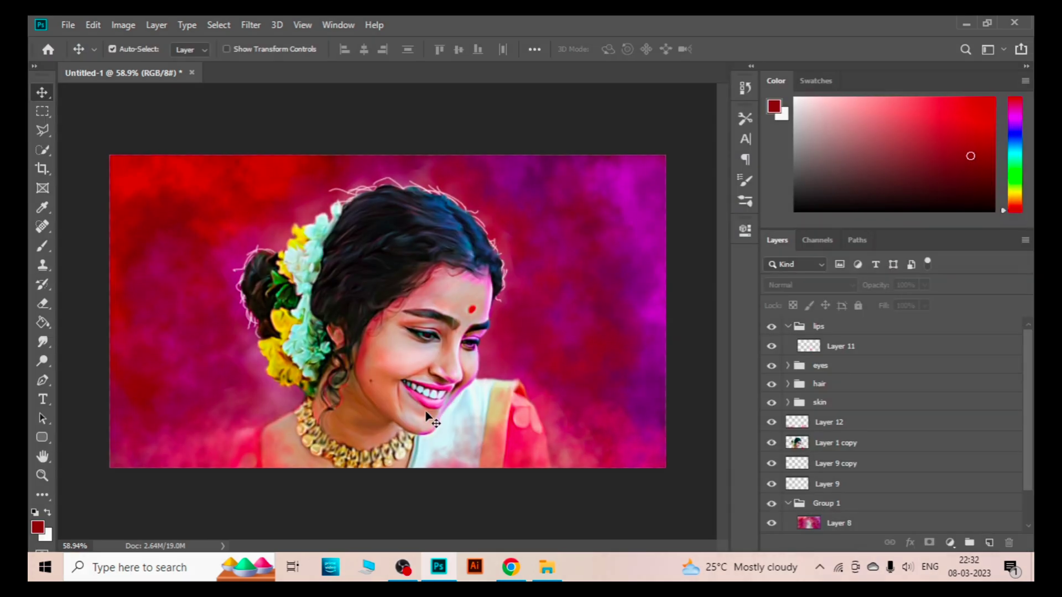